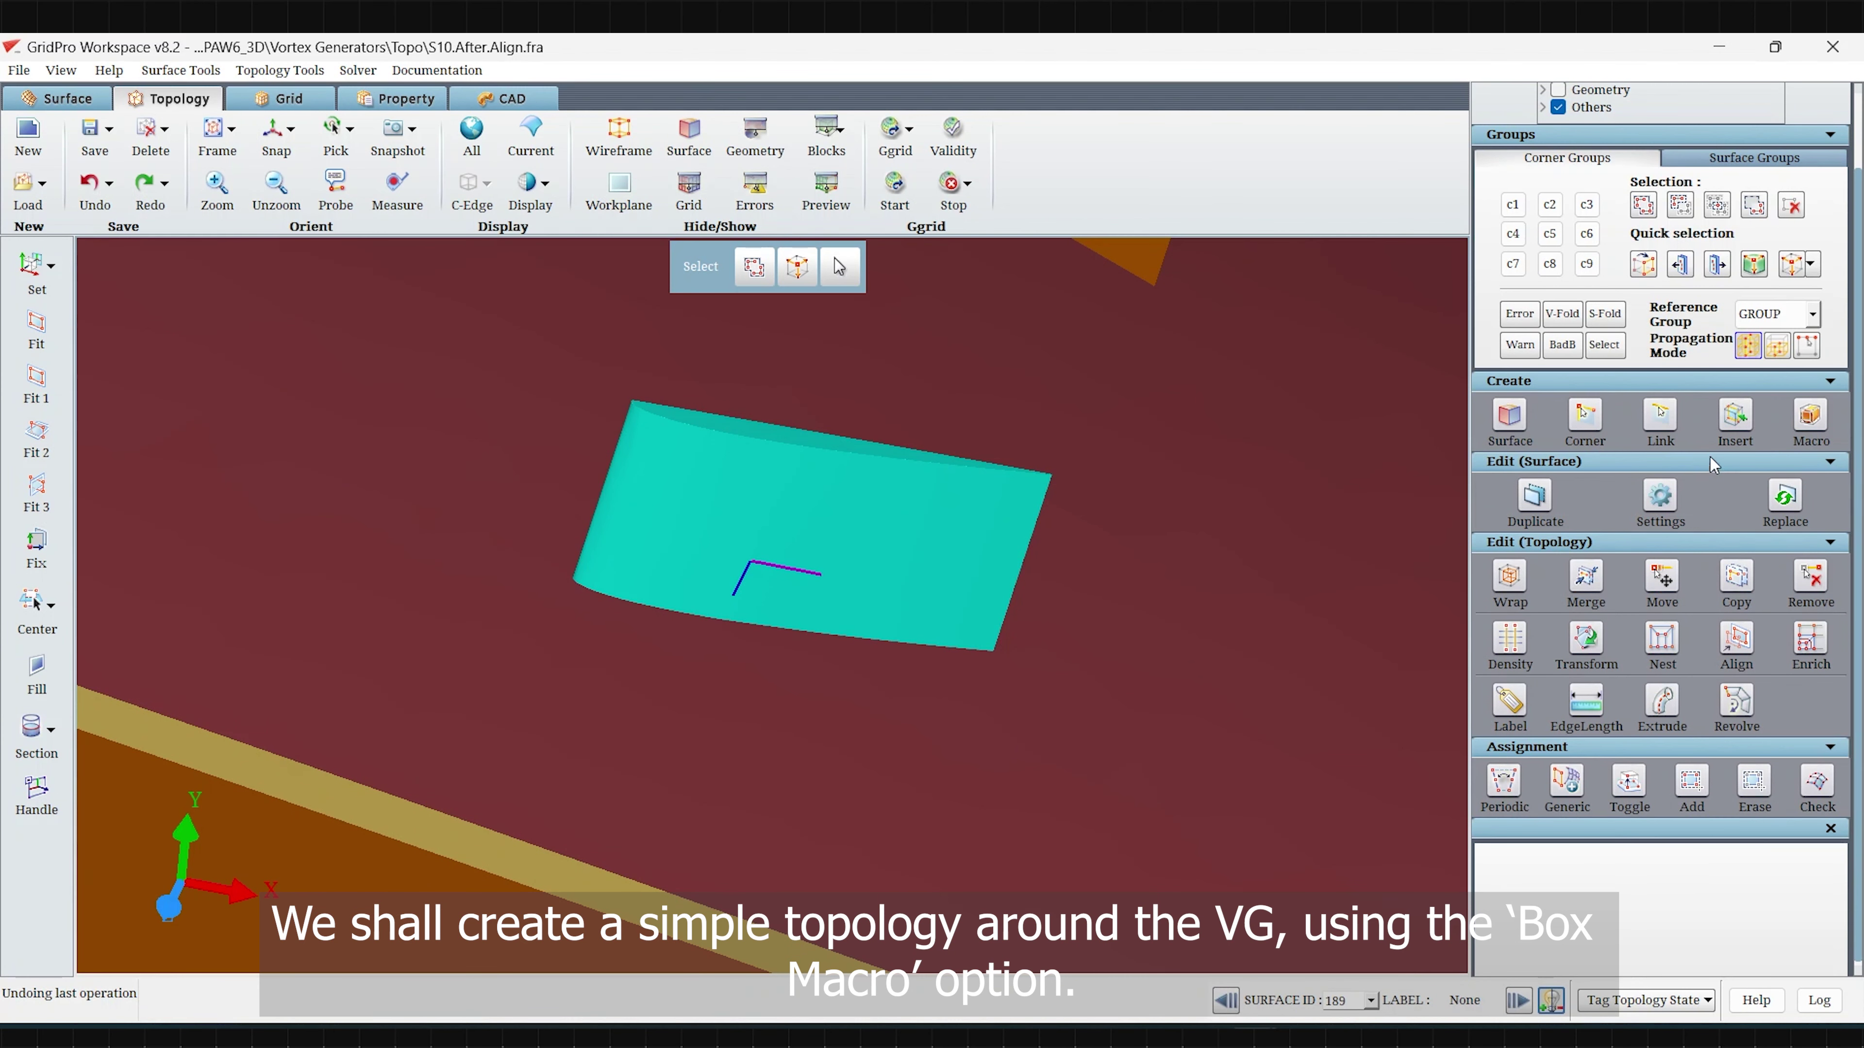
Create a 3D box macro topology around the vortex generator, fitted to the current surface and enlarged 100%.
click(1805, 416)
scroll(1791, 822, down, 3)
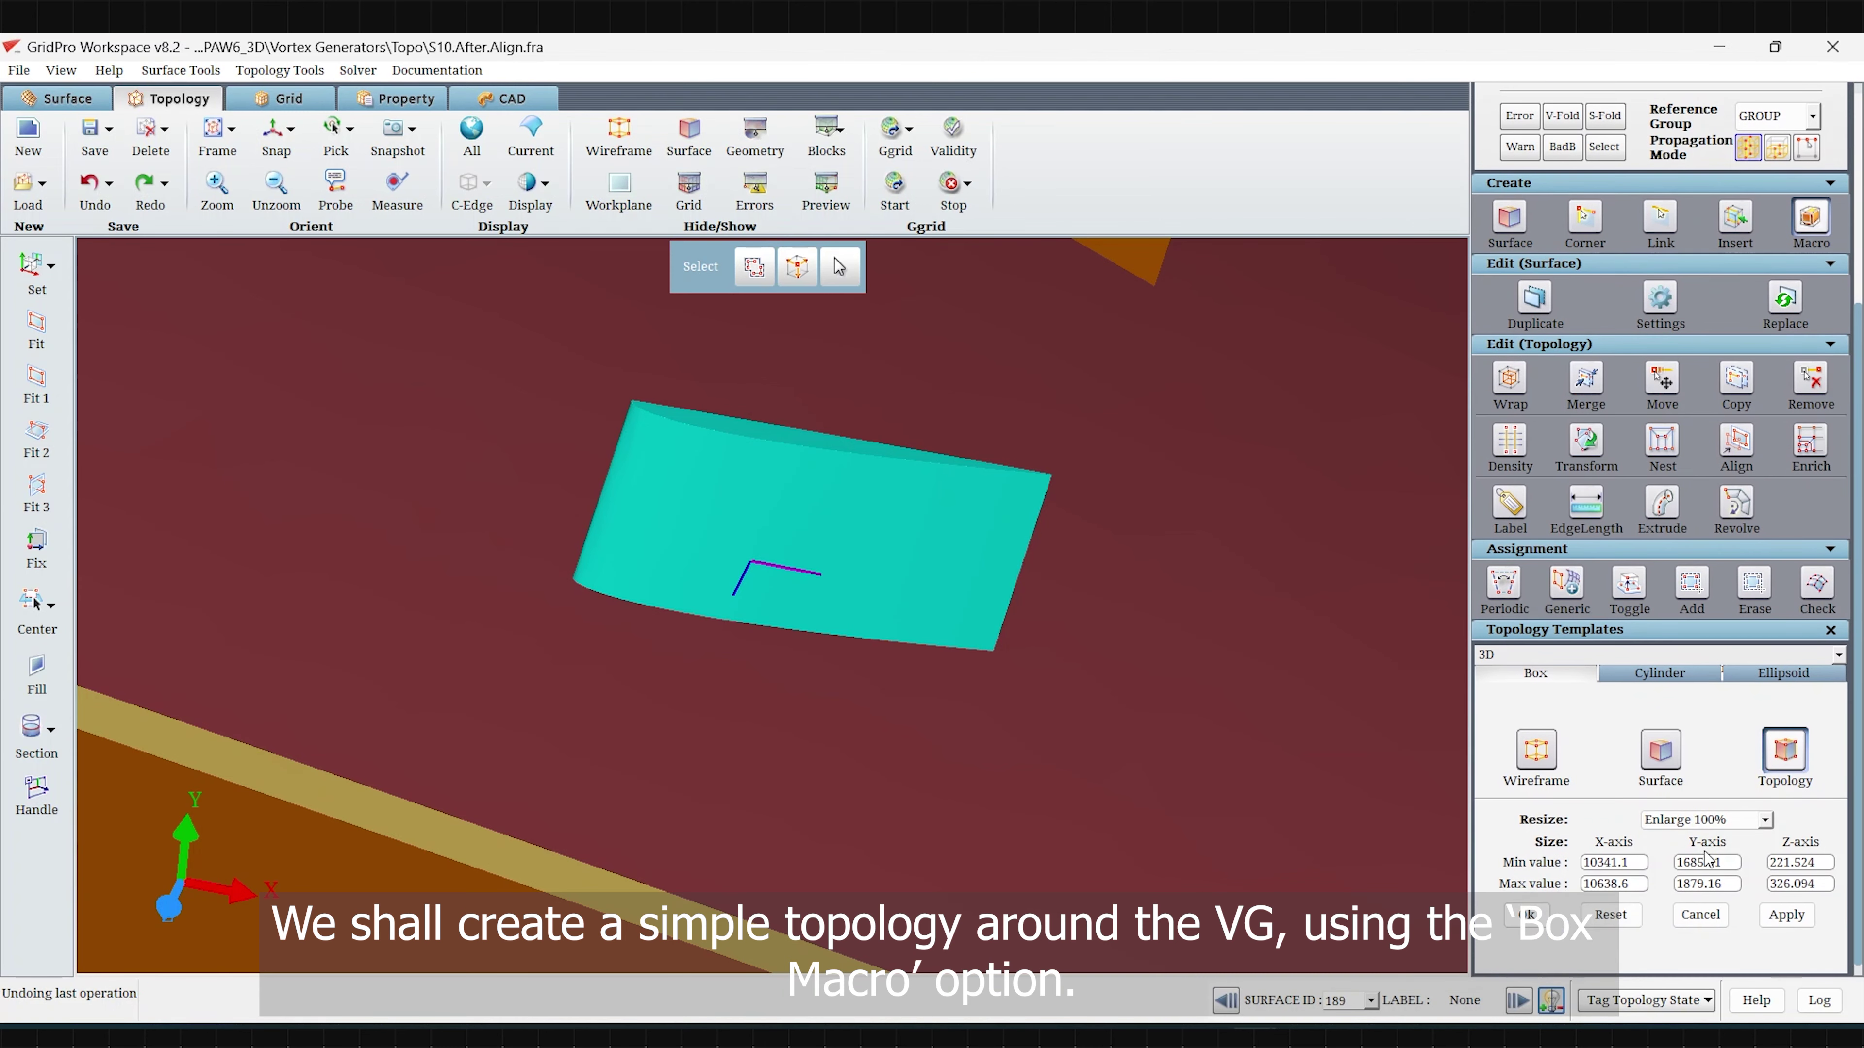
click(1722, 821)
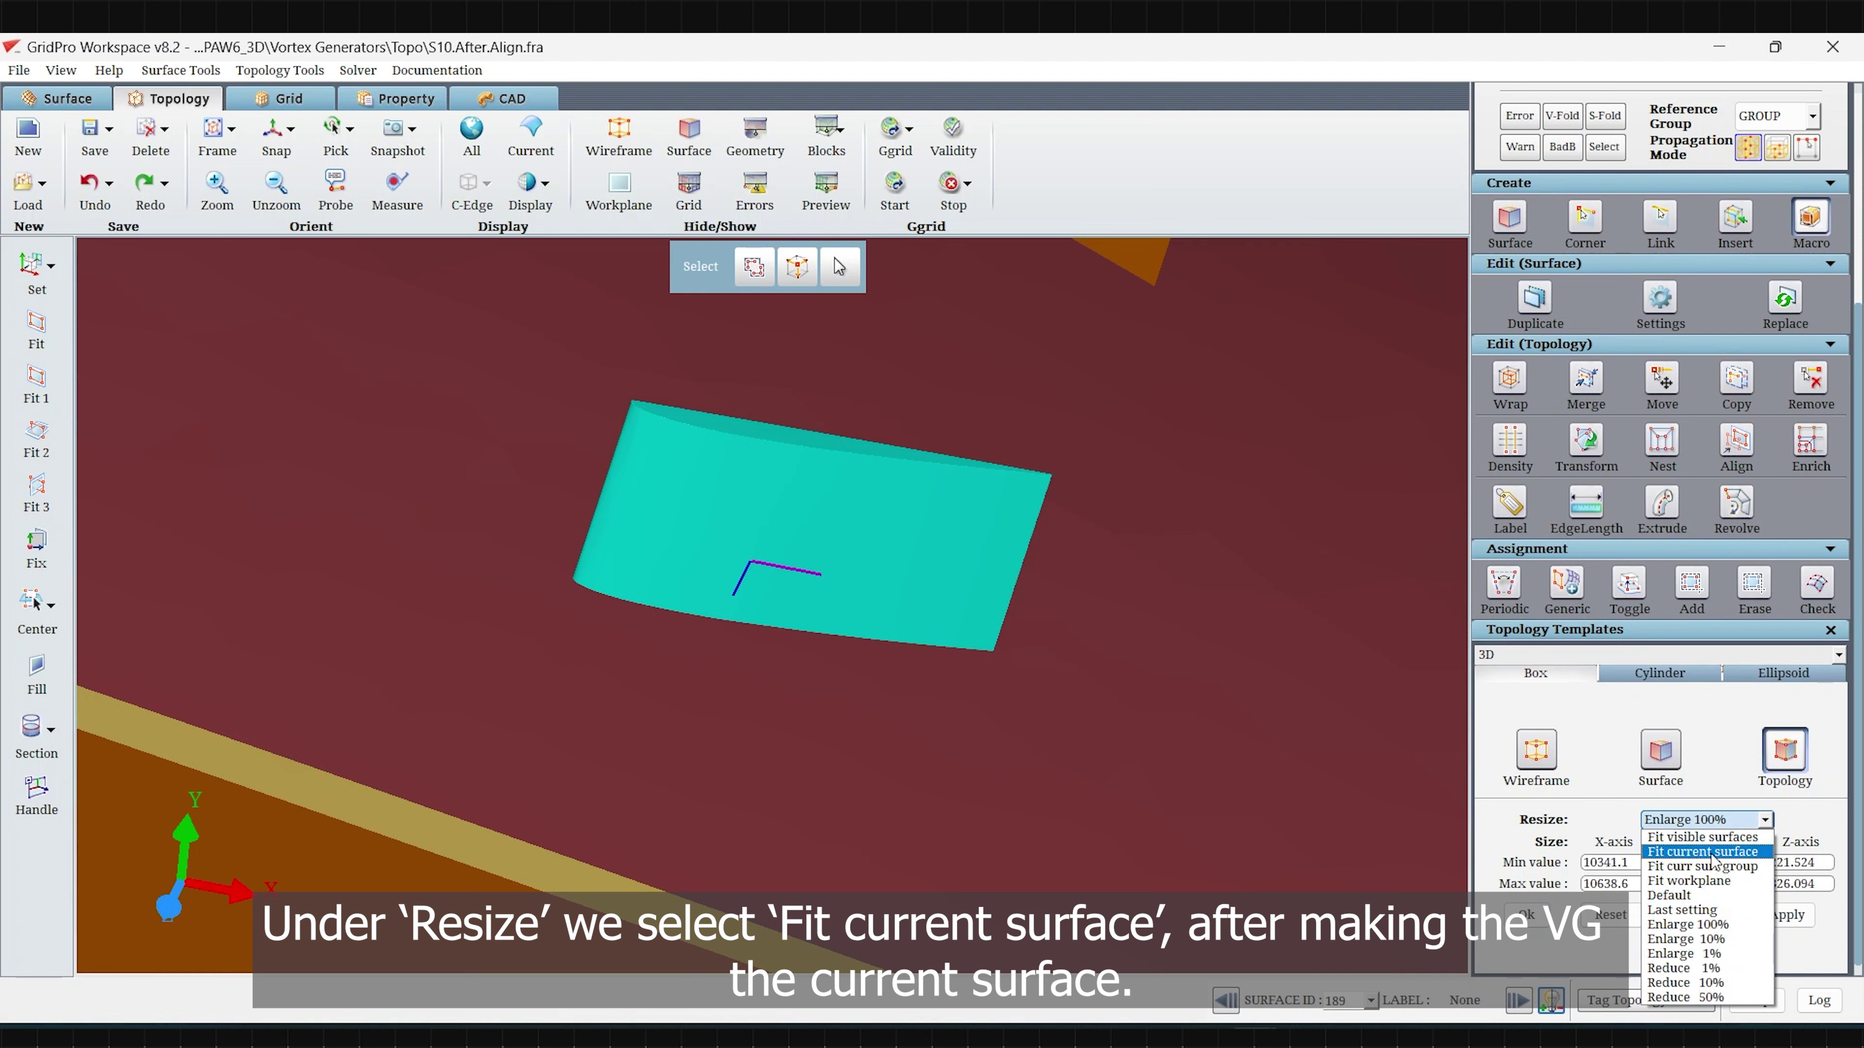
click(1706, 852)
click(1714, 820)
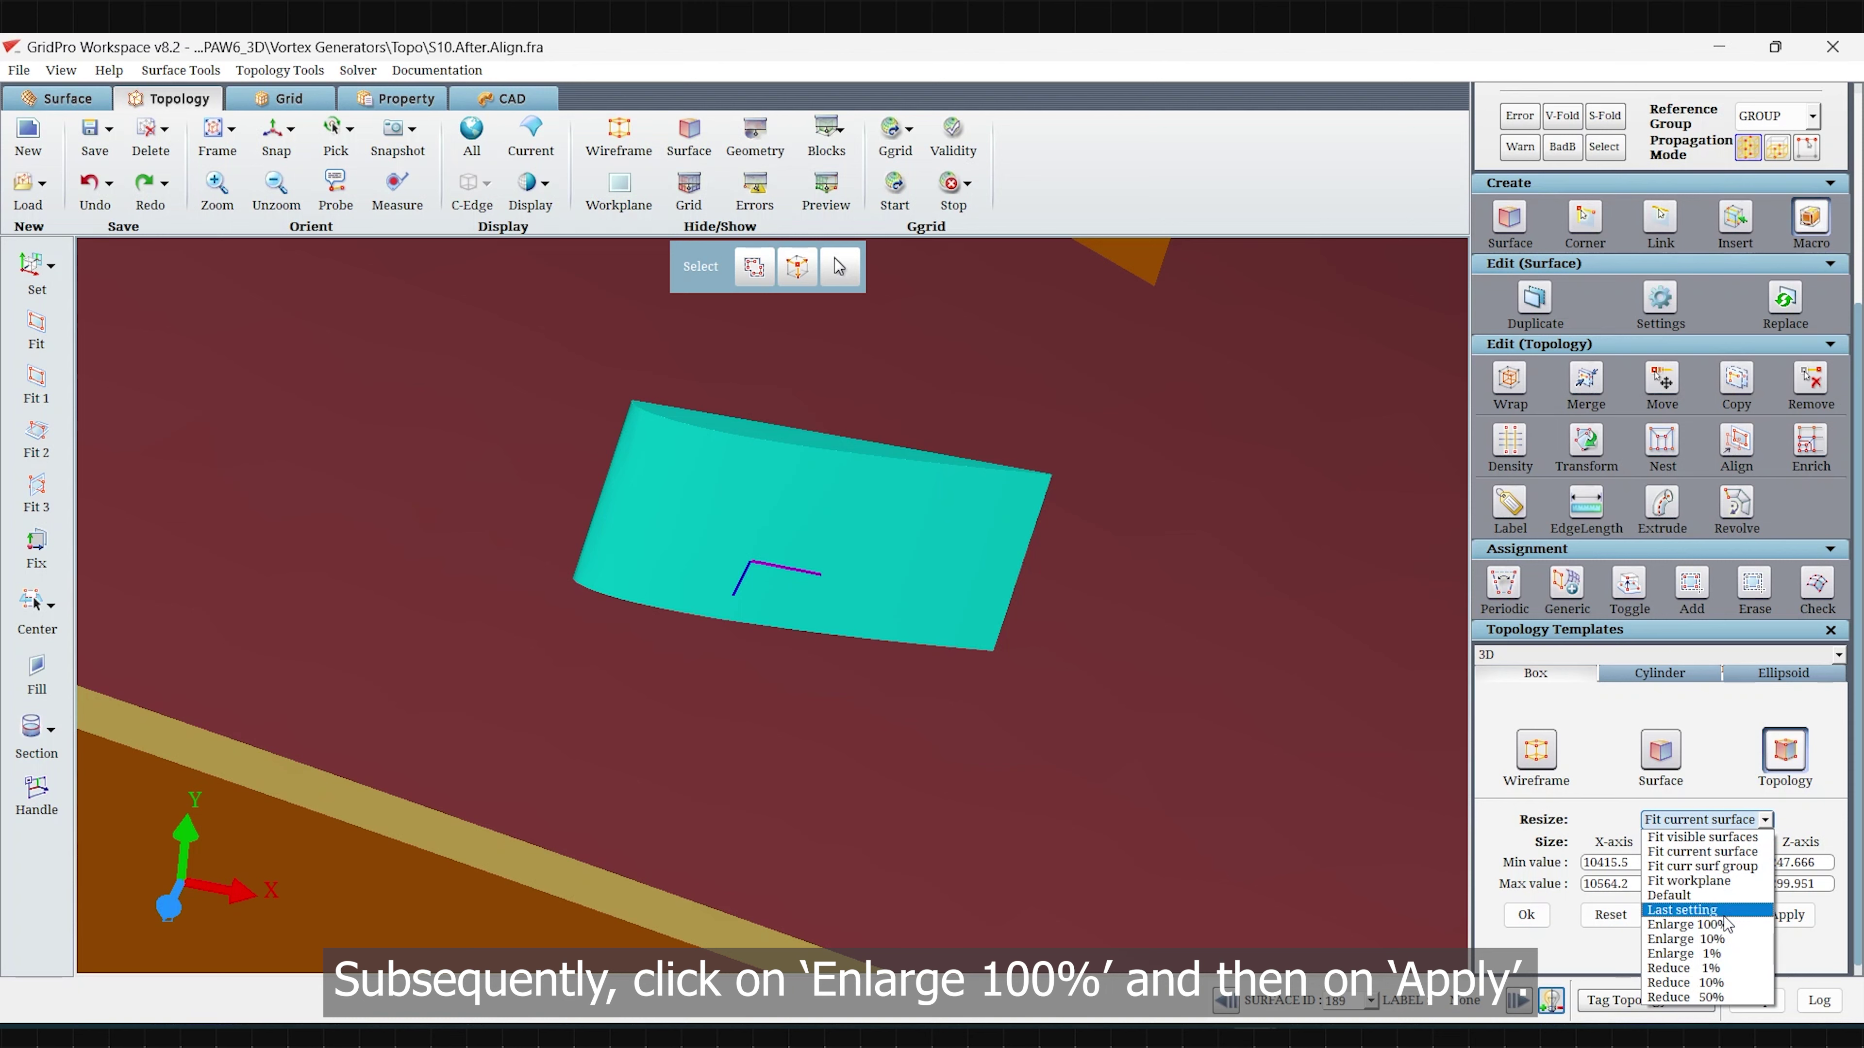
click(1688, 924)
click(1787, 915)
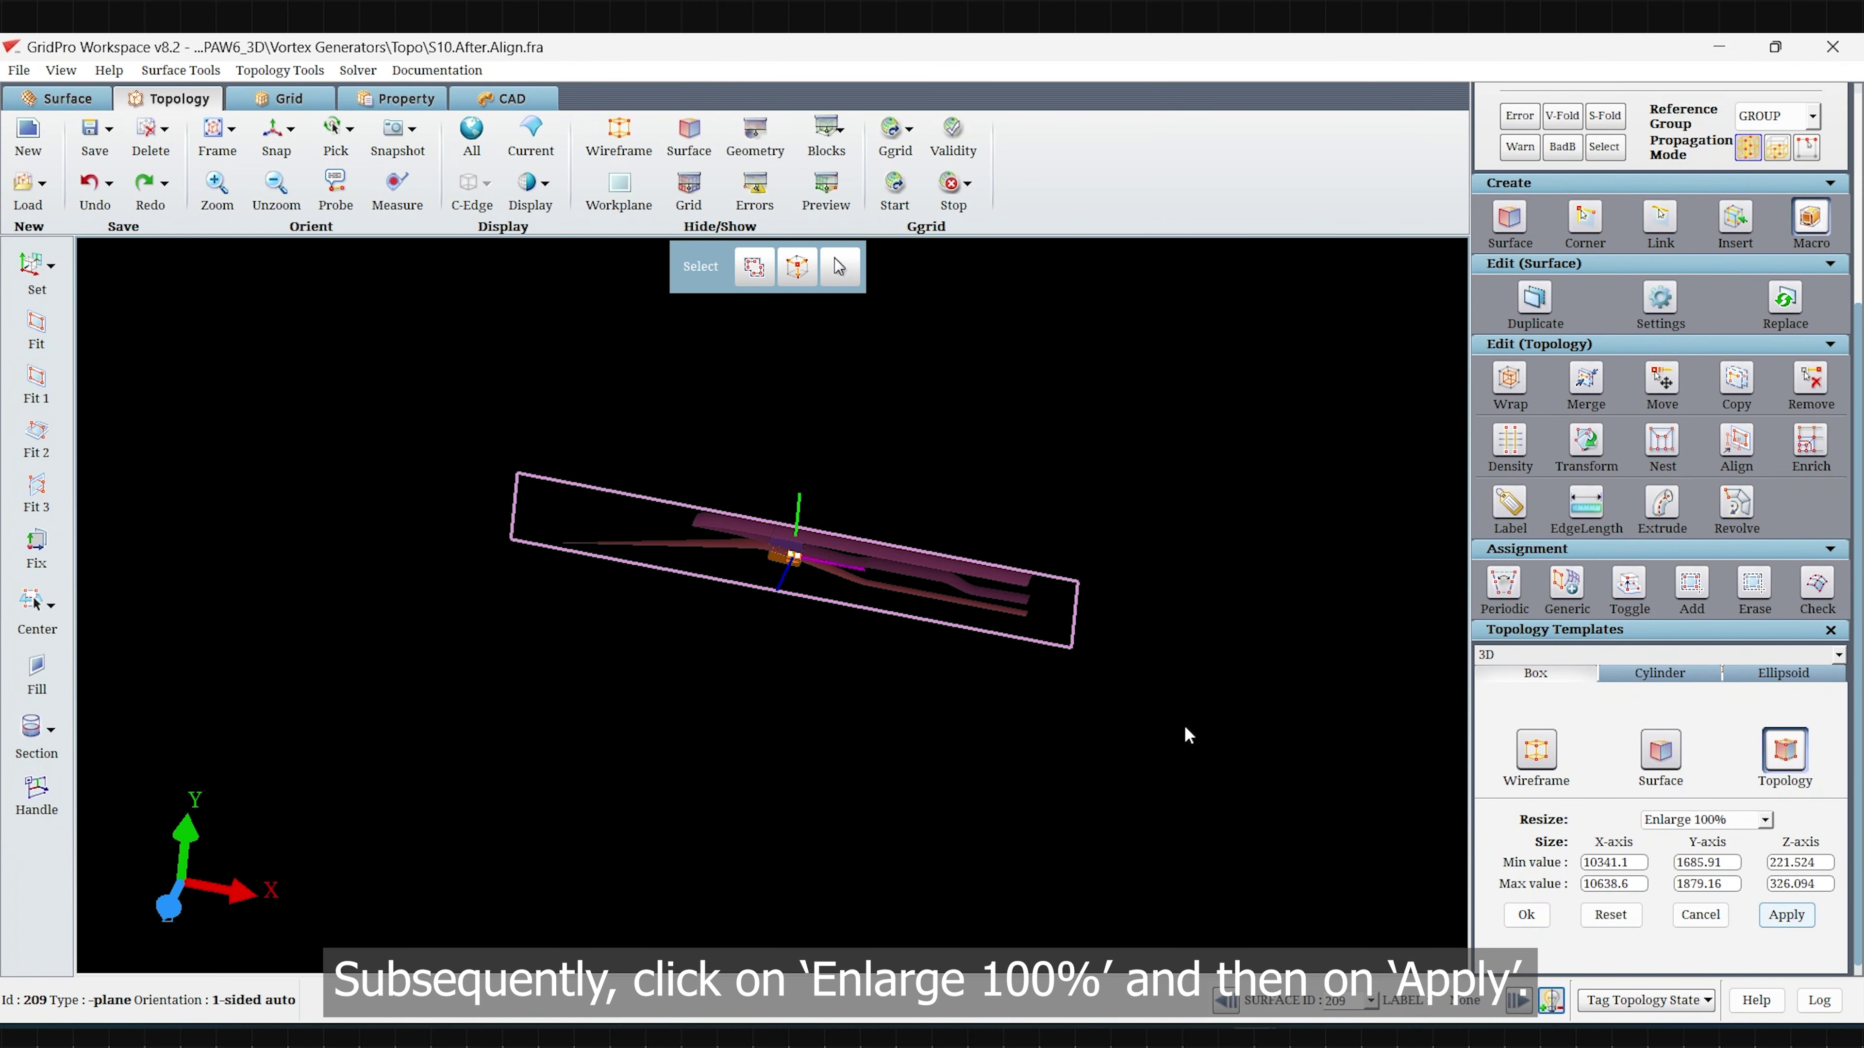
Hide the surfaces that block the view of the vortex generator inside the new box topology.
scroll(1078, 647, up, 5)
right_drag(888, 441, 828, 587)
scroll(827, 587, up, 10)
right_click(773, 660)
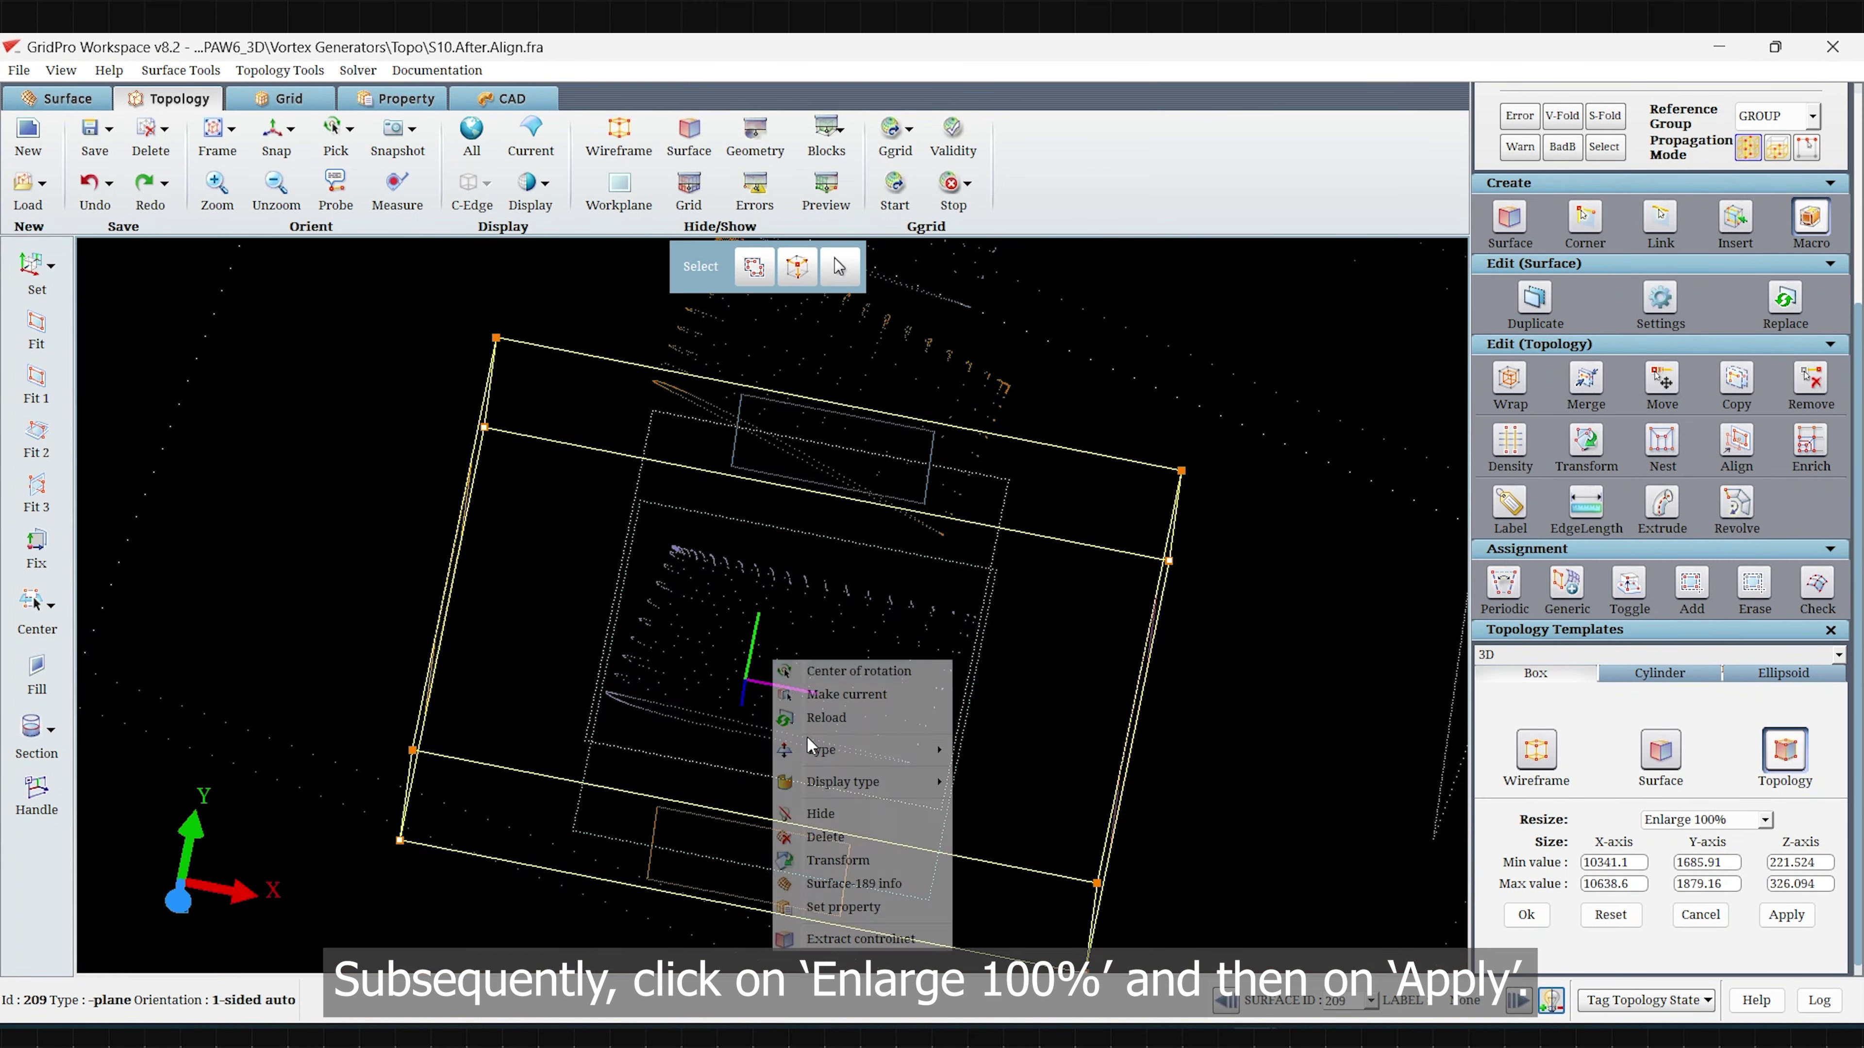
click(820, 814)
right_click(761, 776)
click(833, 936)
scroll(804, 734, down, 5)
drag(800, 723, 791, 674)
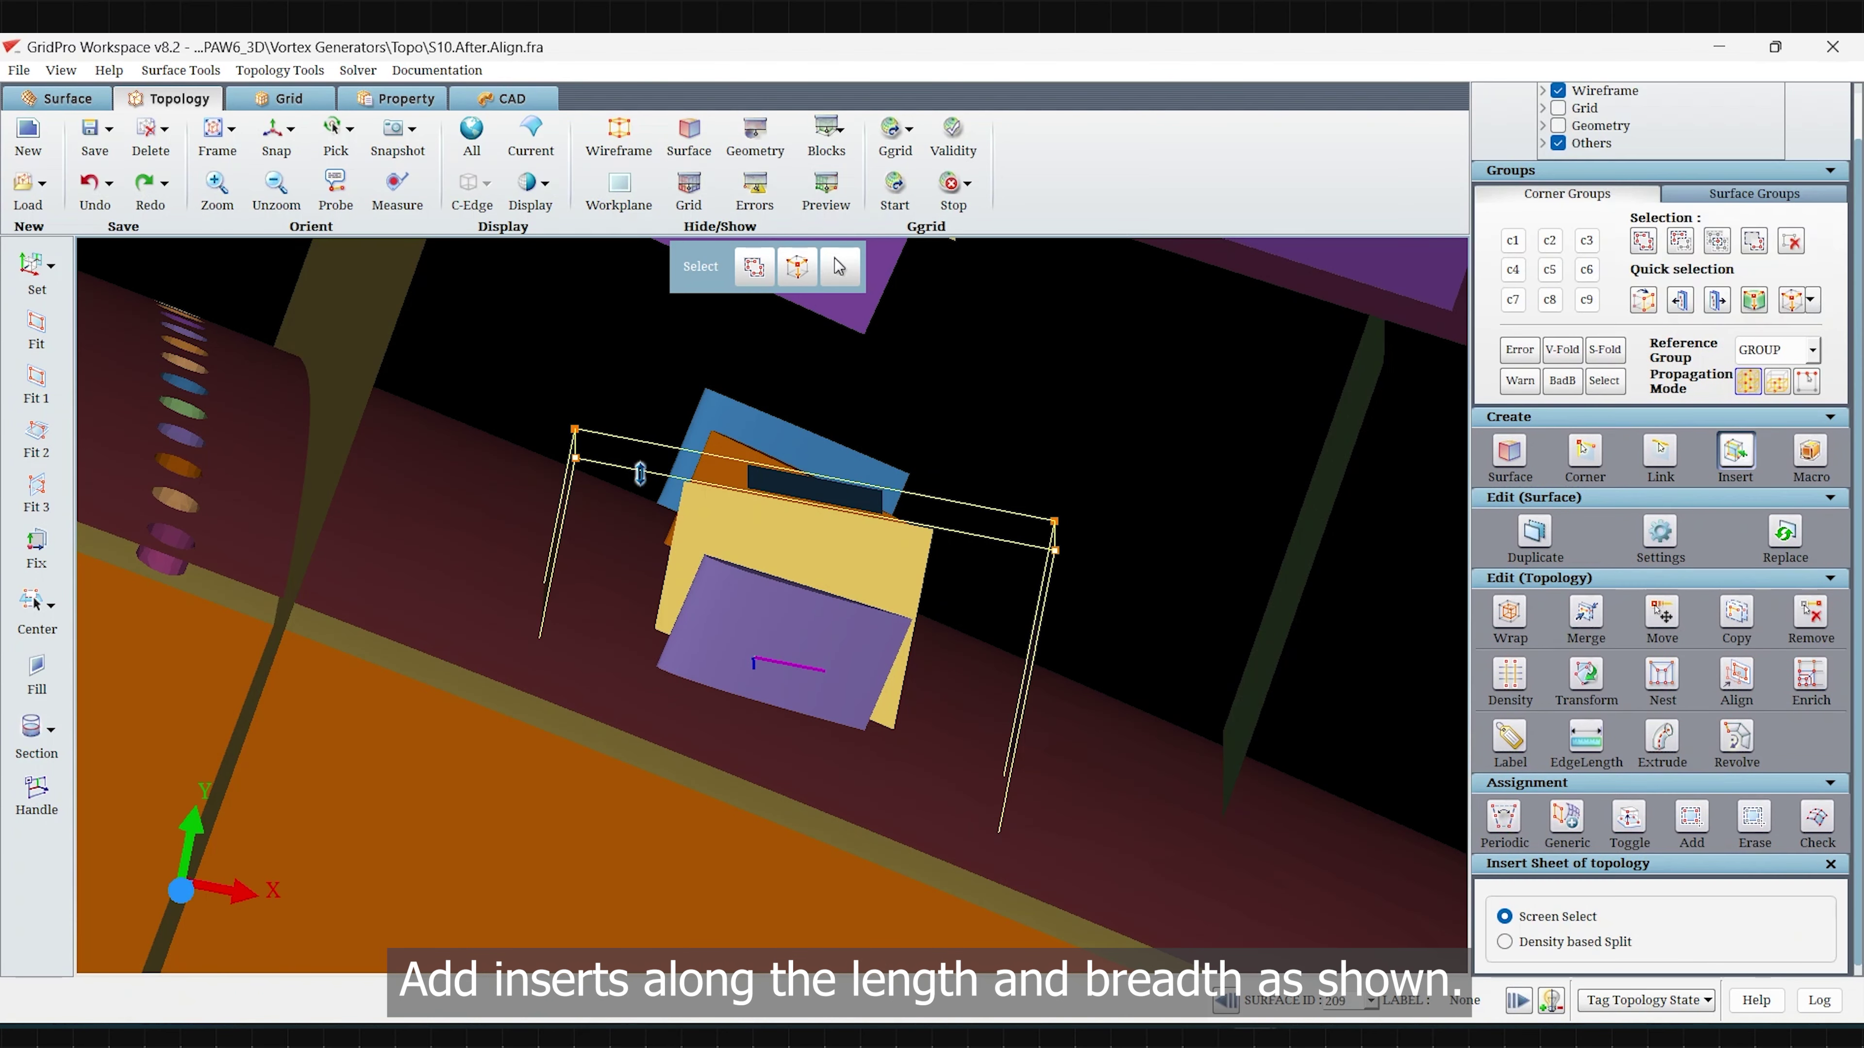
Insert topology sheets near both lengthwise ends of the box and one across its height near the upper side.
click(636, 470)
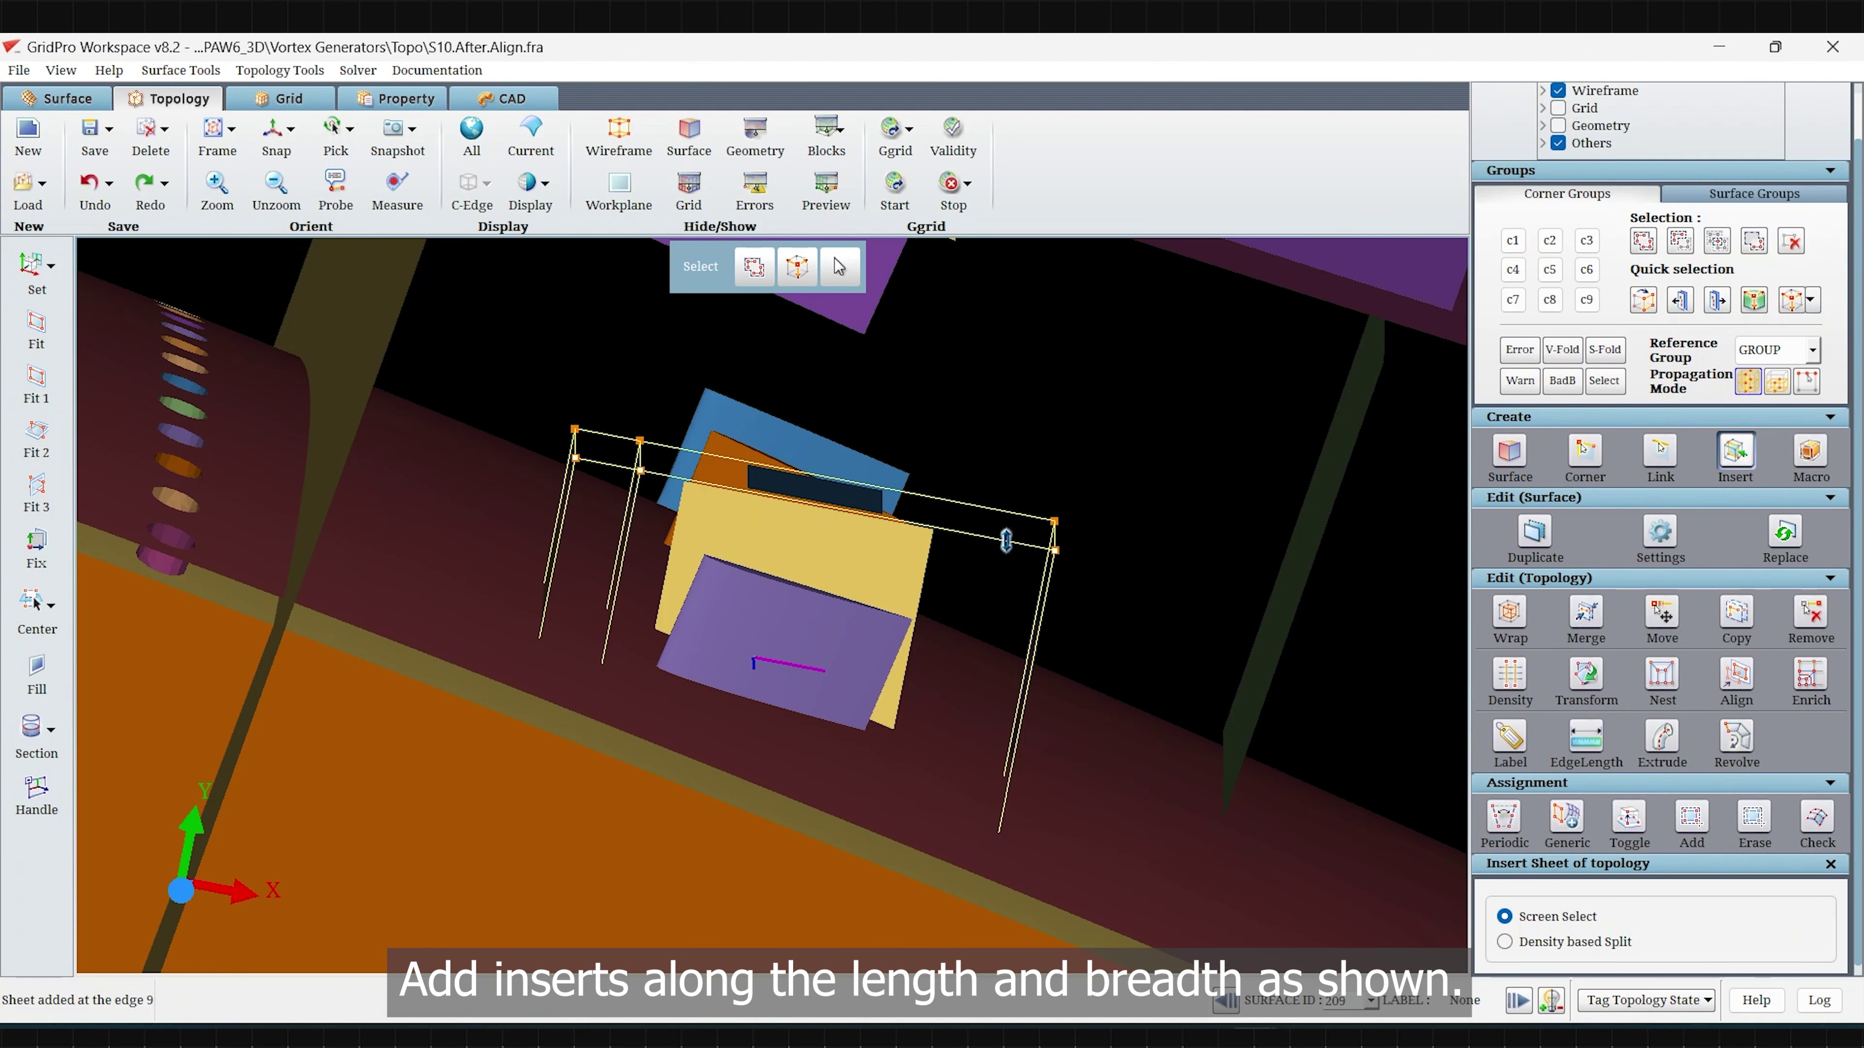
click(969, 534)
click(1043, 621)
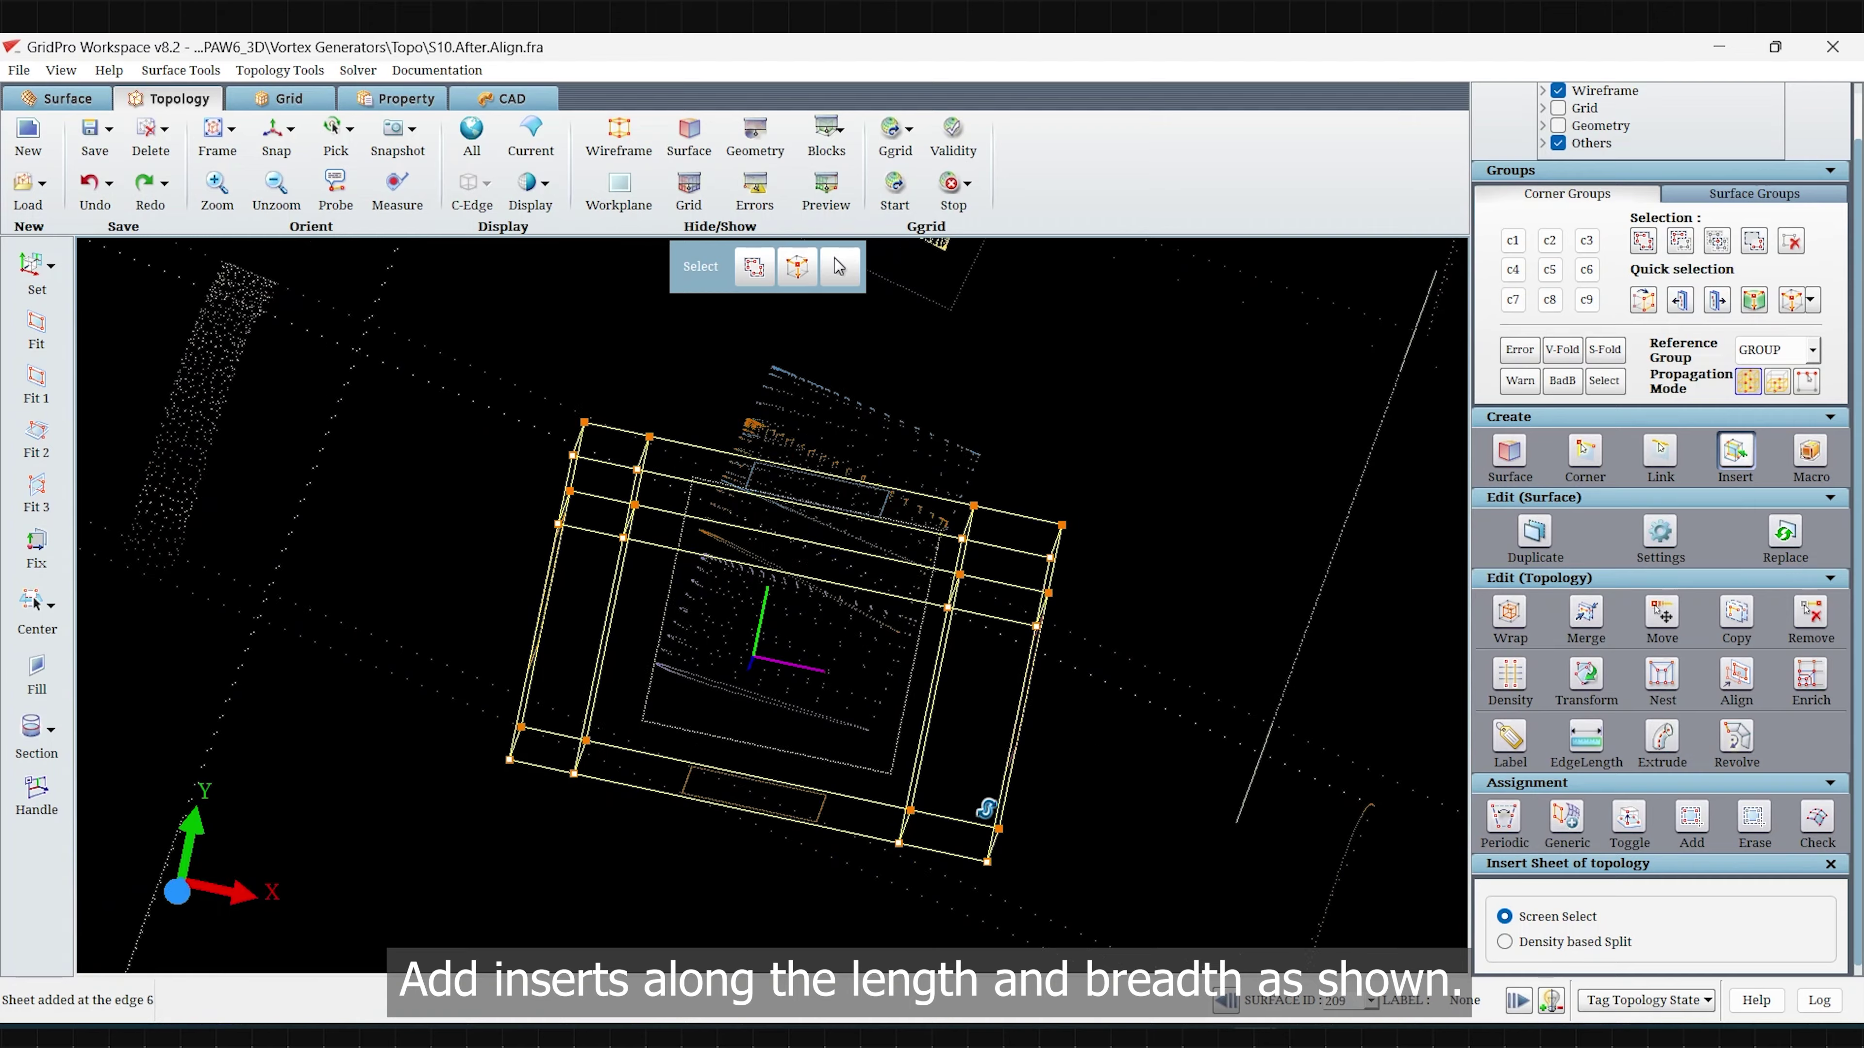
mouse_move(987, 809)
mouse_down()
mouse_move(570, 866)
mouse_move(824, 758)
mouse_move(572, 616)
mouse_up()
key(Escape)
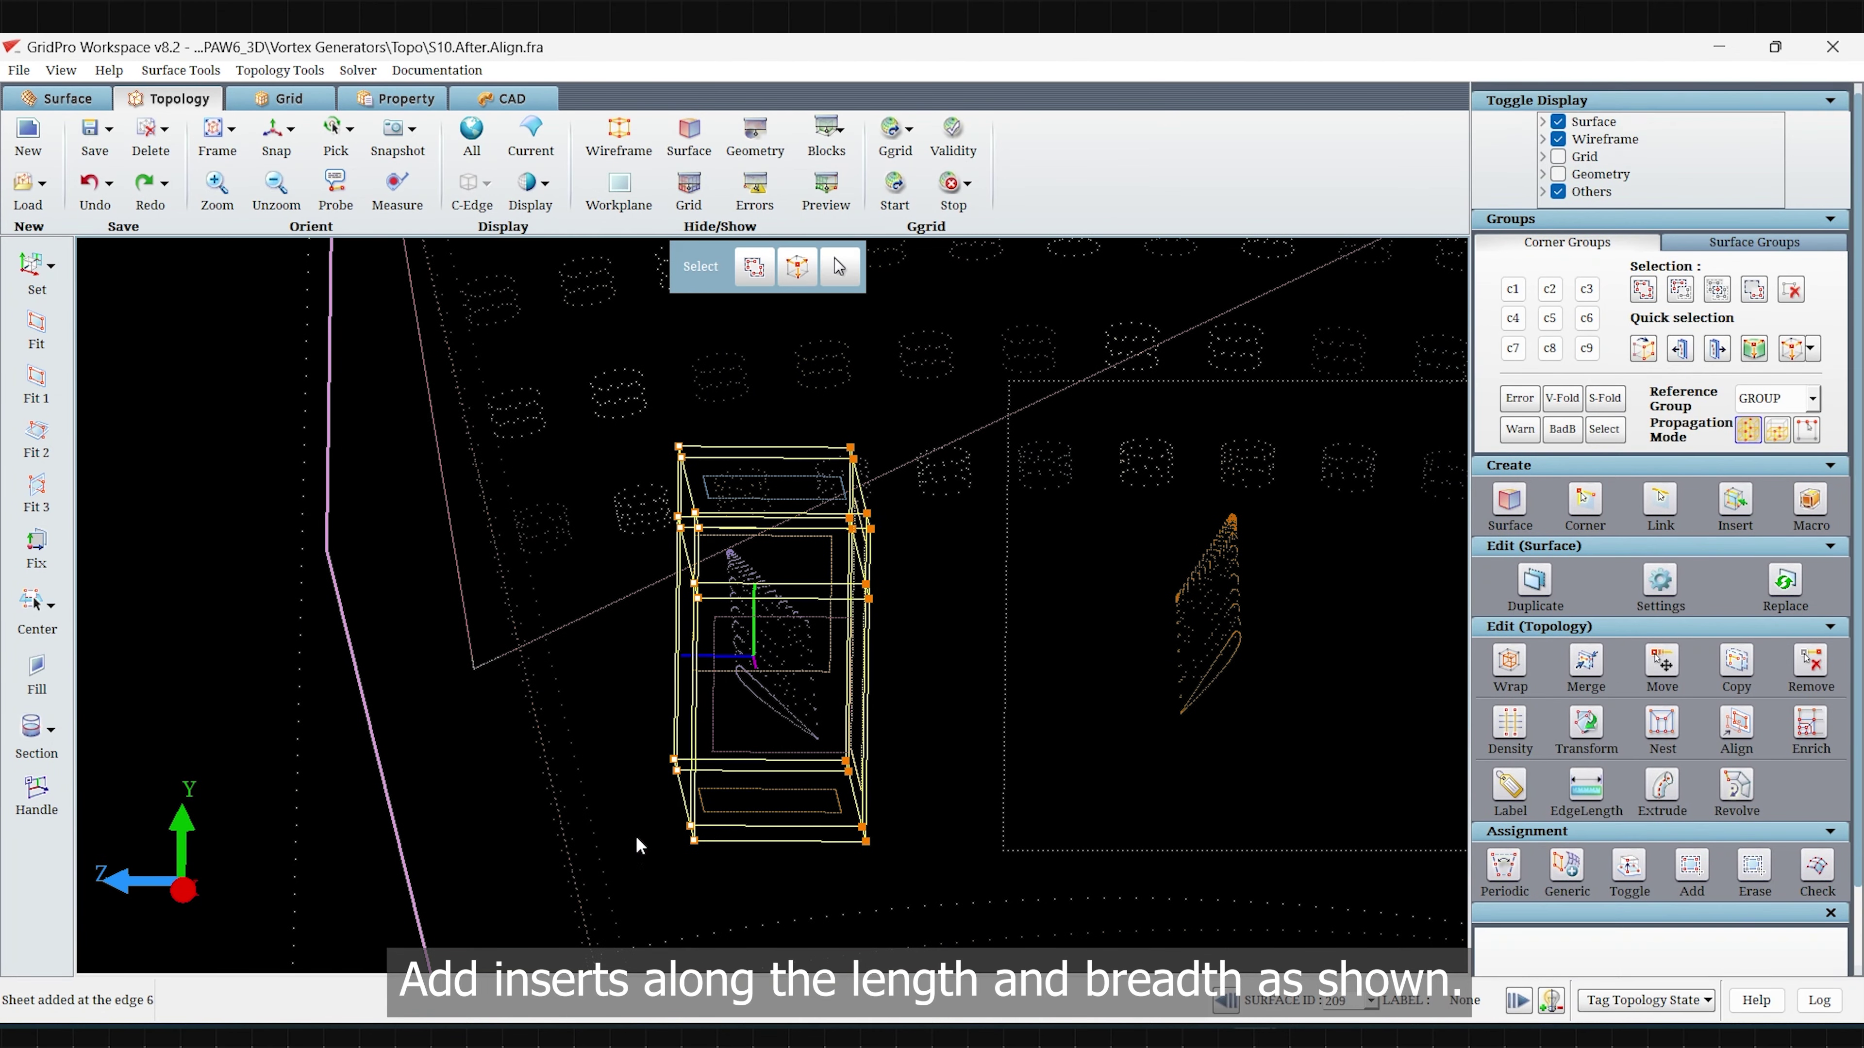
Insert three topology sheets across the breadth of the box, near each side and in the middle.
click(734, 838)
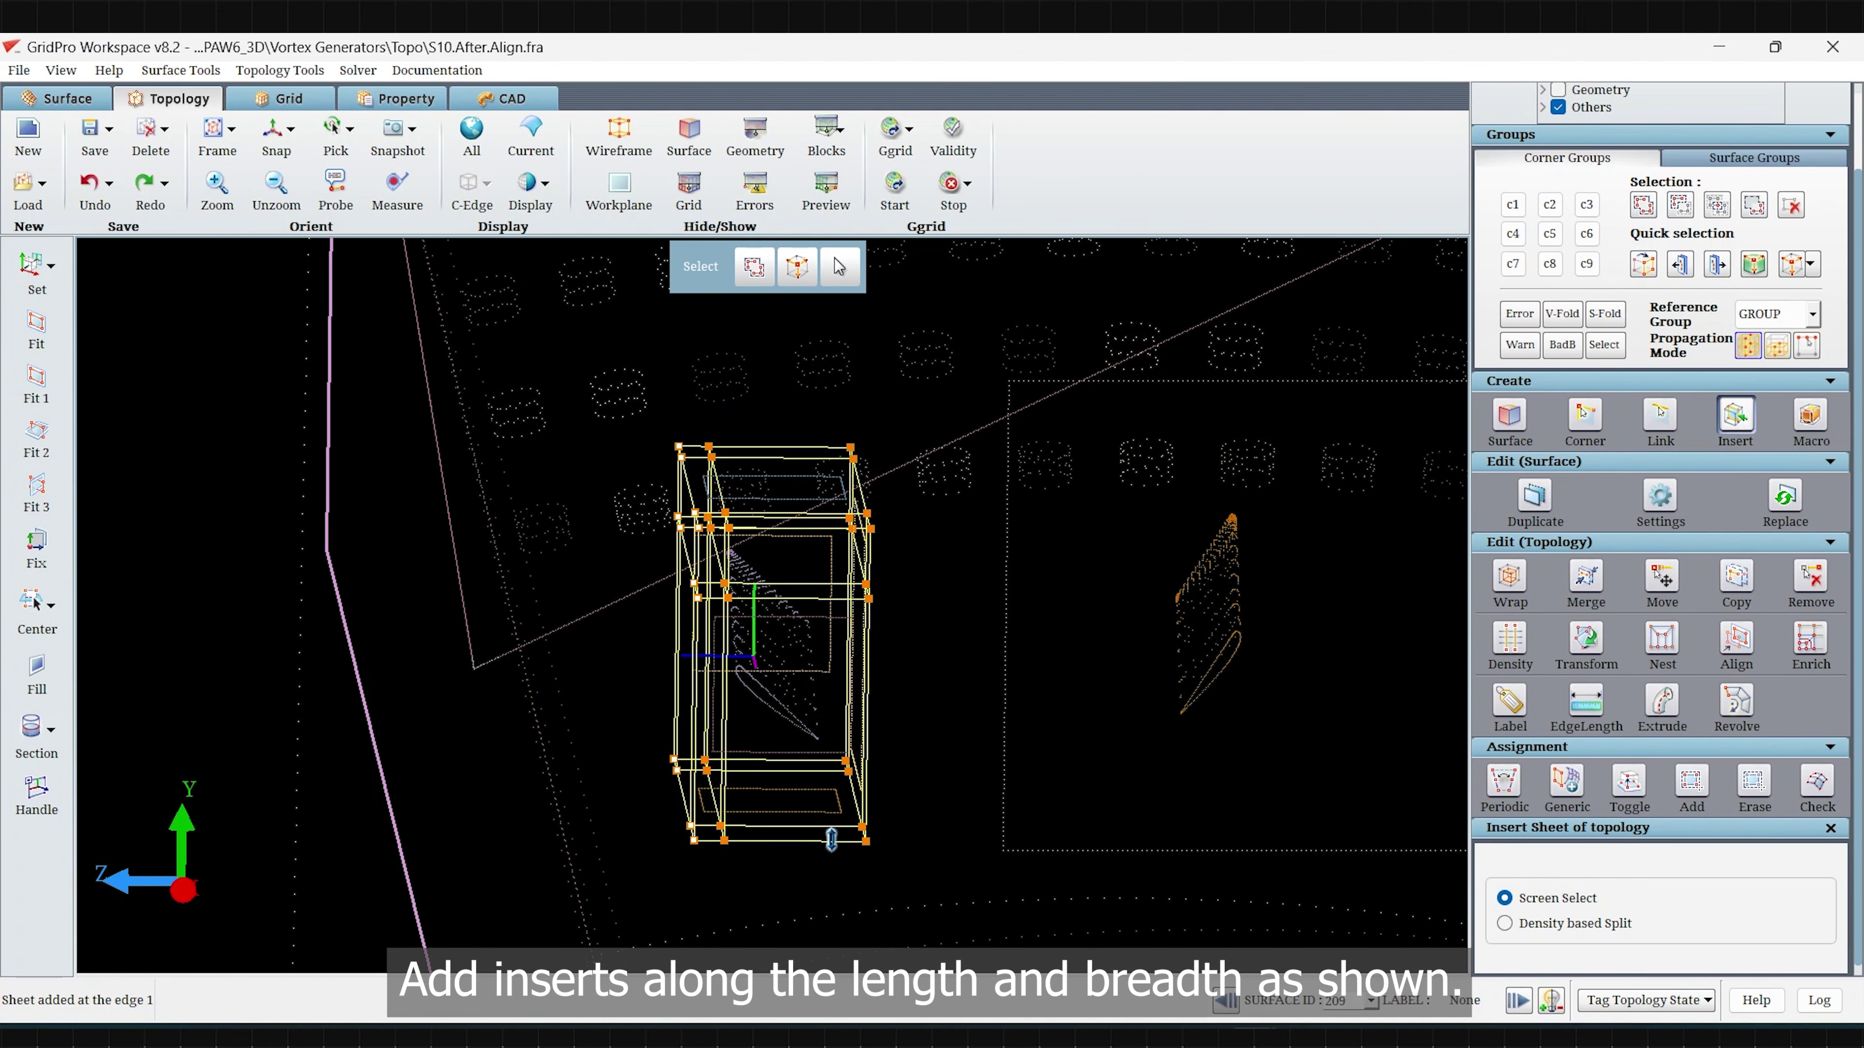
click(831, 839)
click(790, 845)
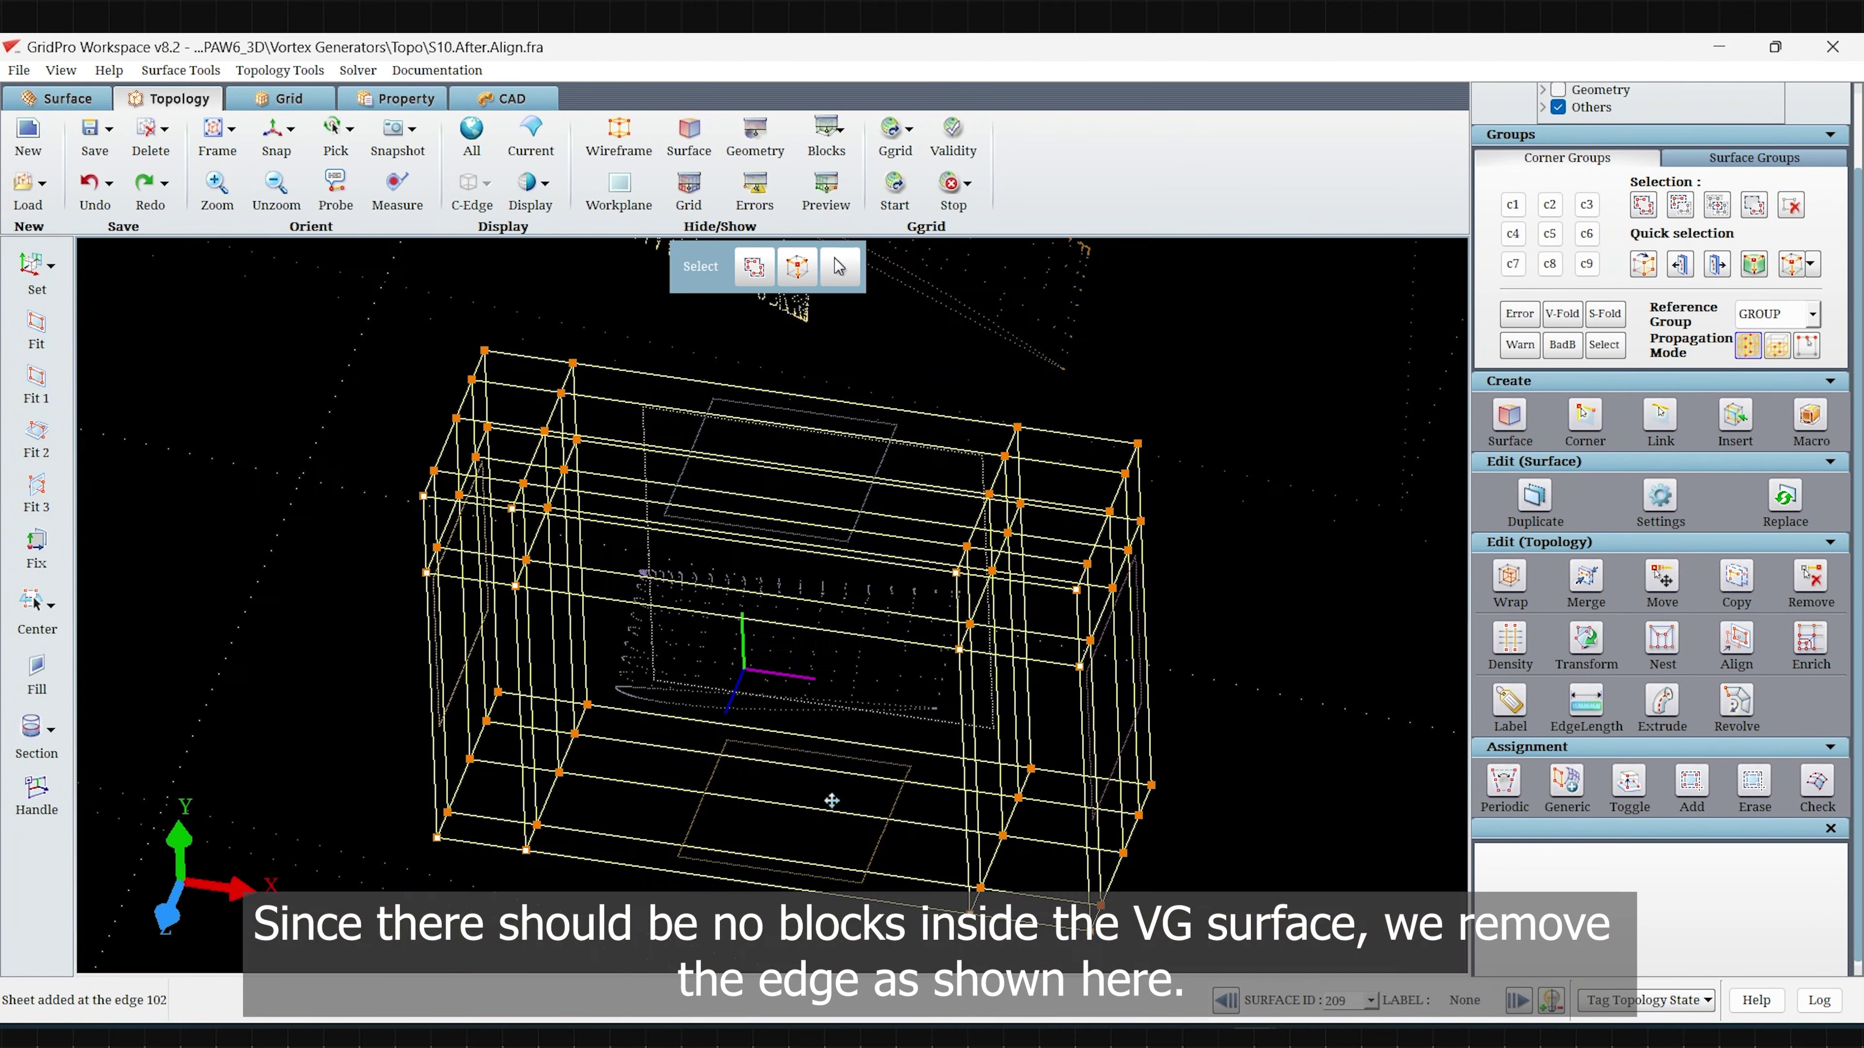
Remove the inner topology edge inside the vortex generator and insert a sheet at the middle of the box's length.
middle_drag(832, 801, 802, 674)
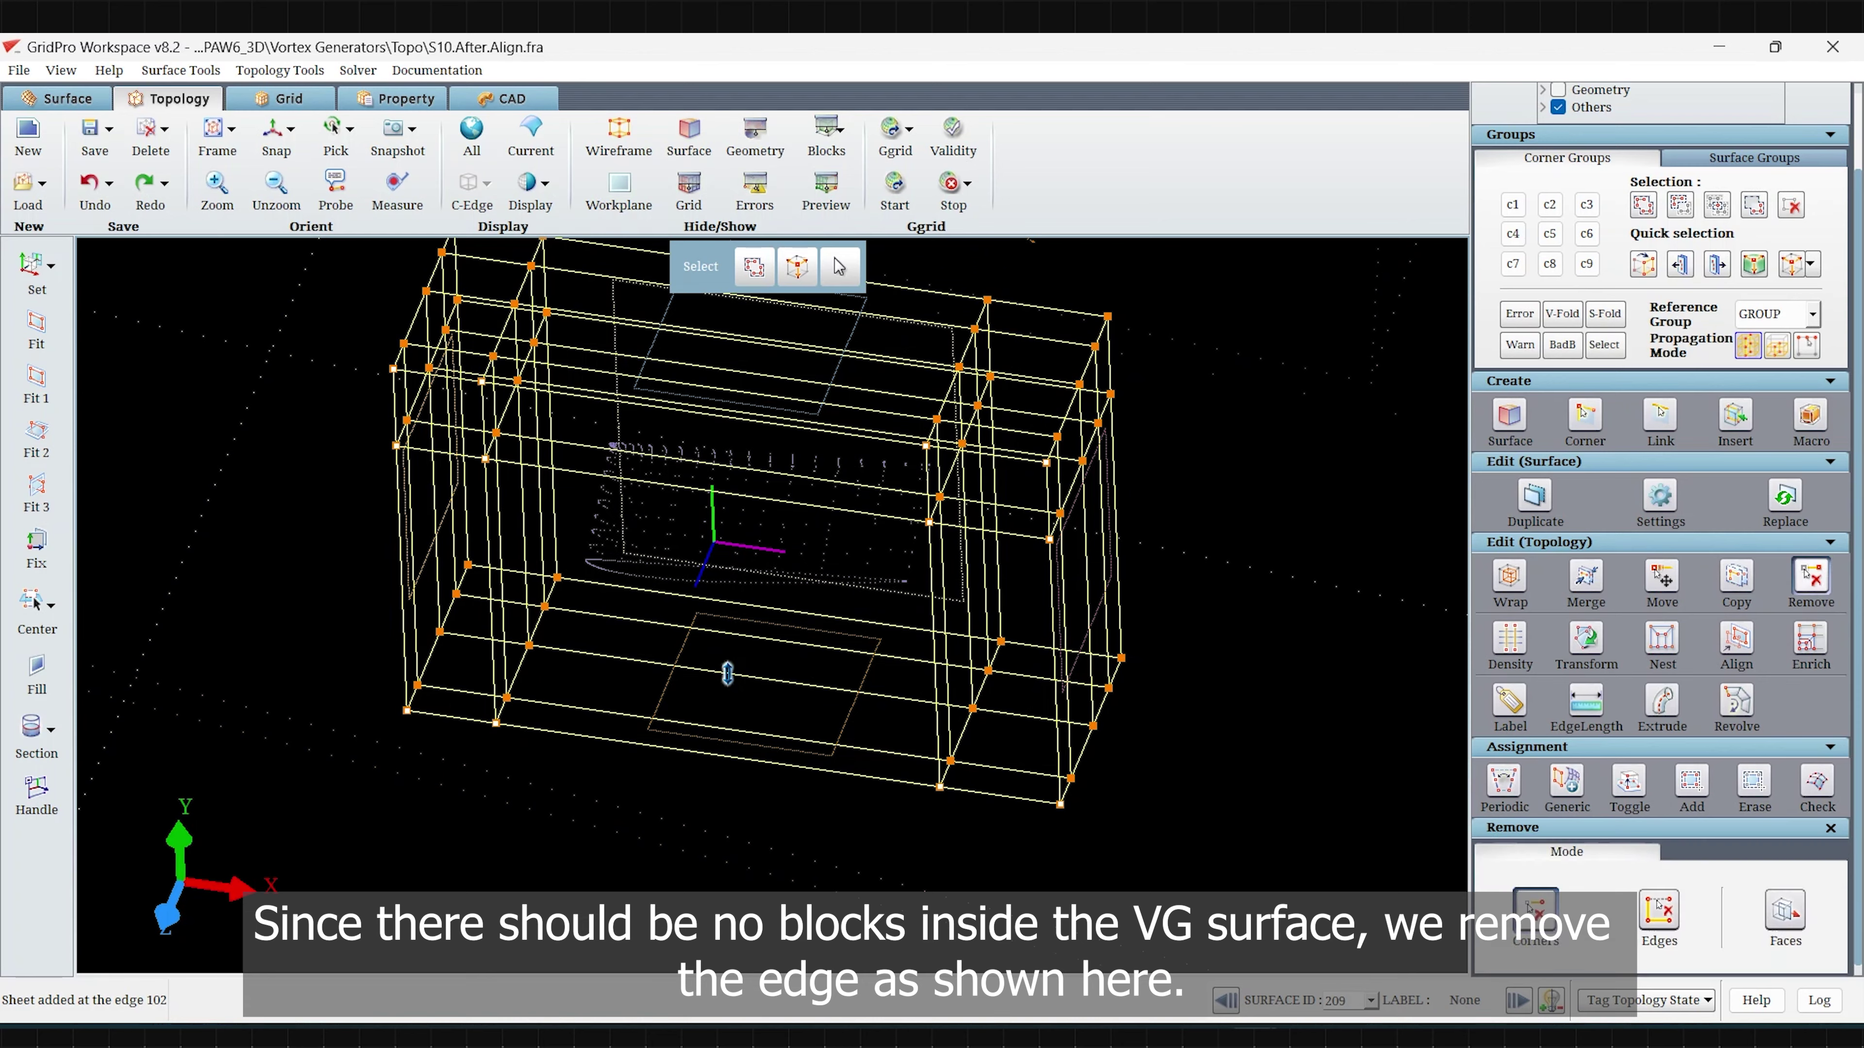
drag(580, 813, 727, 649)
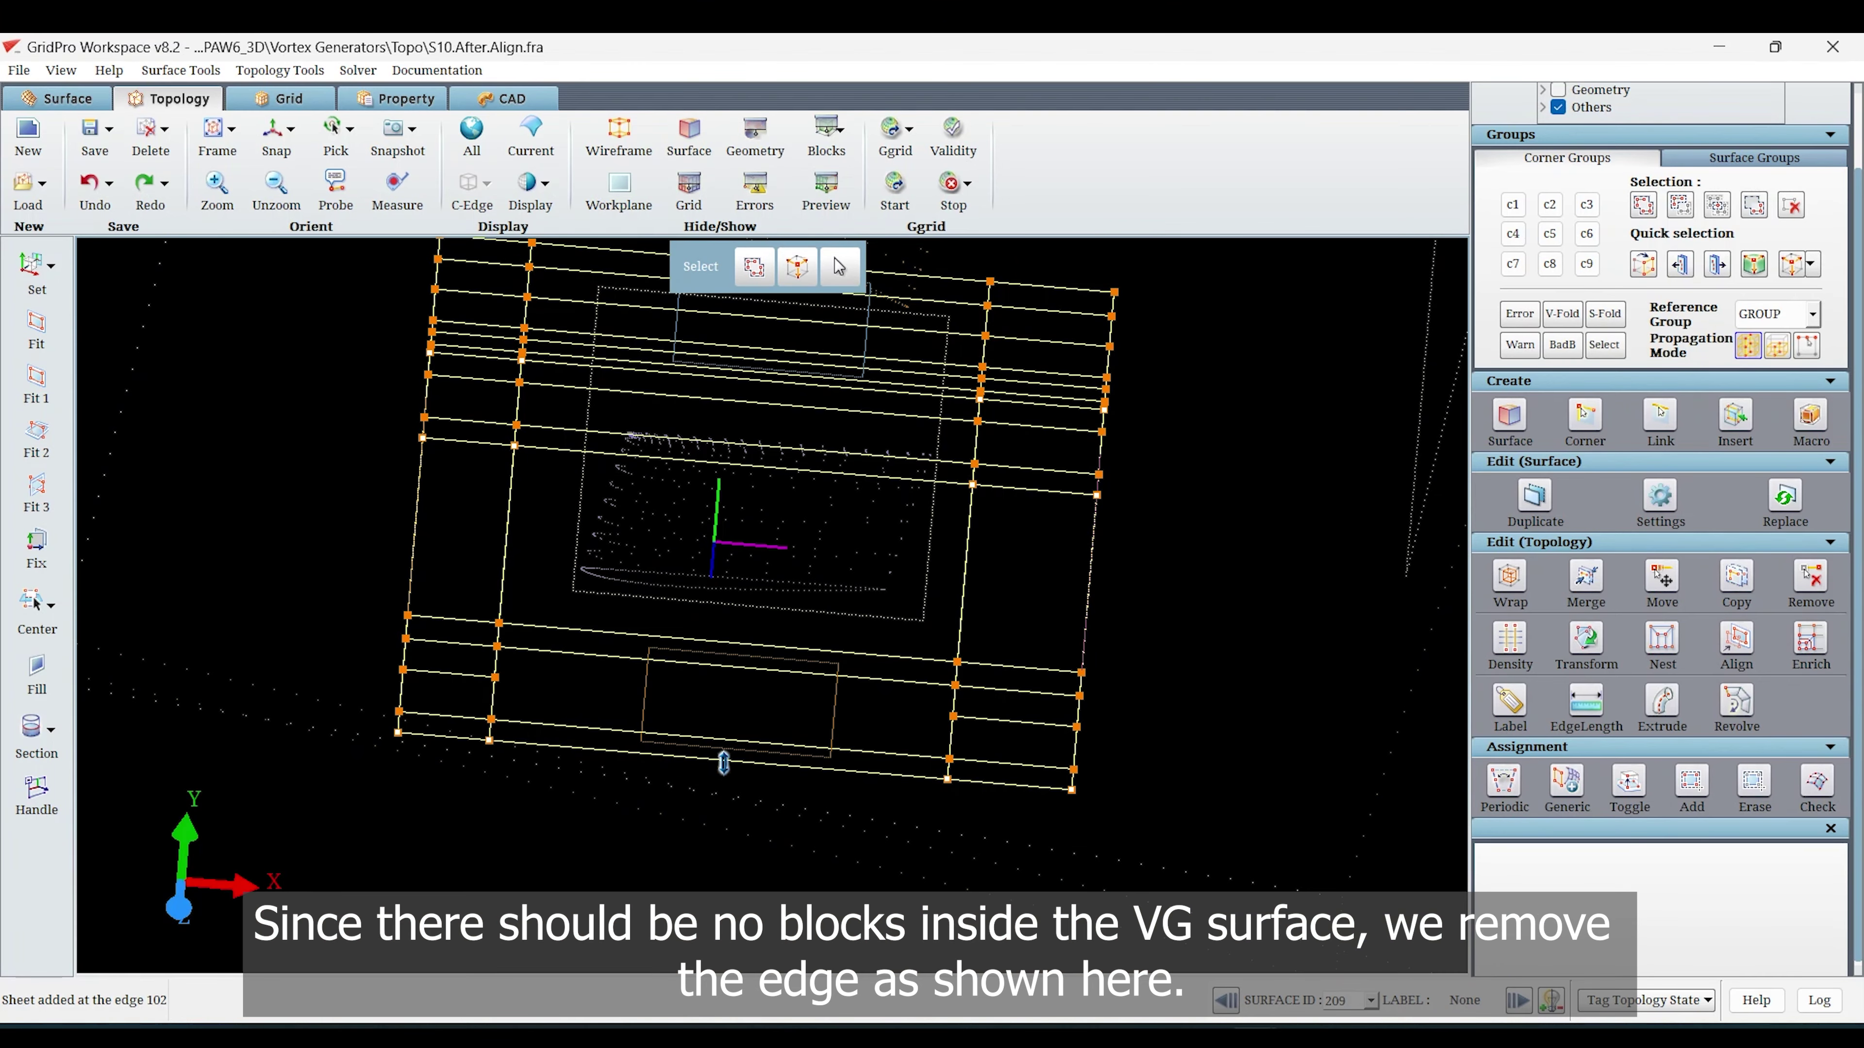
key(i)
right_click(724, 764)
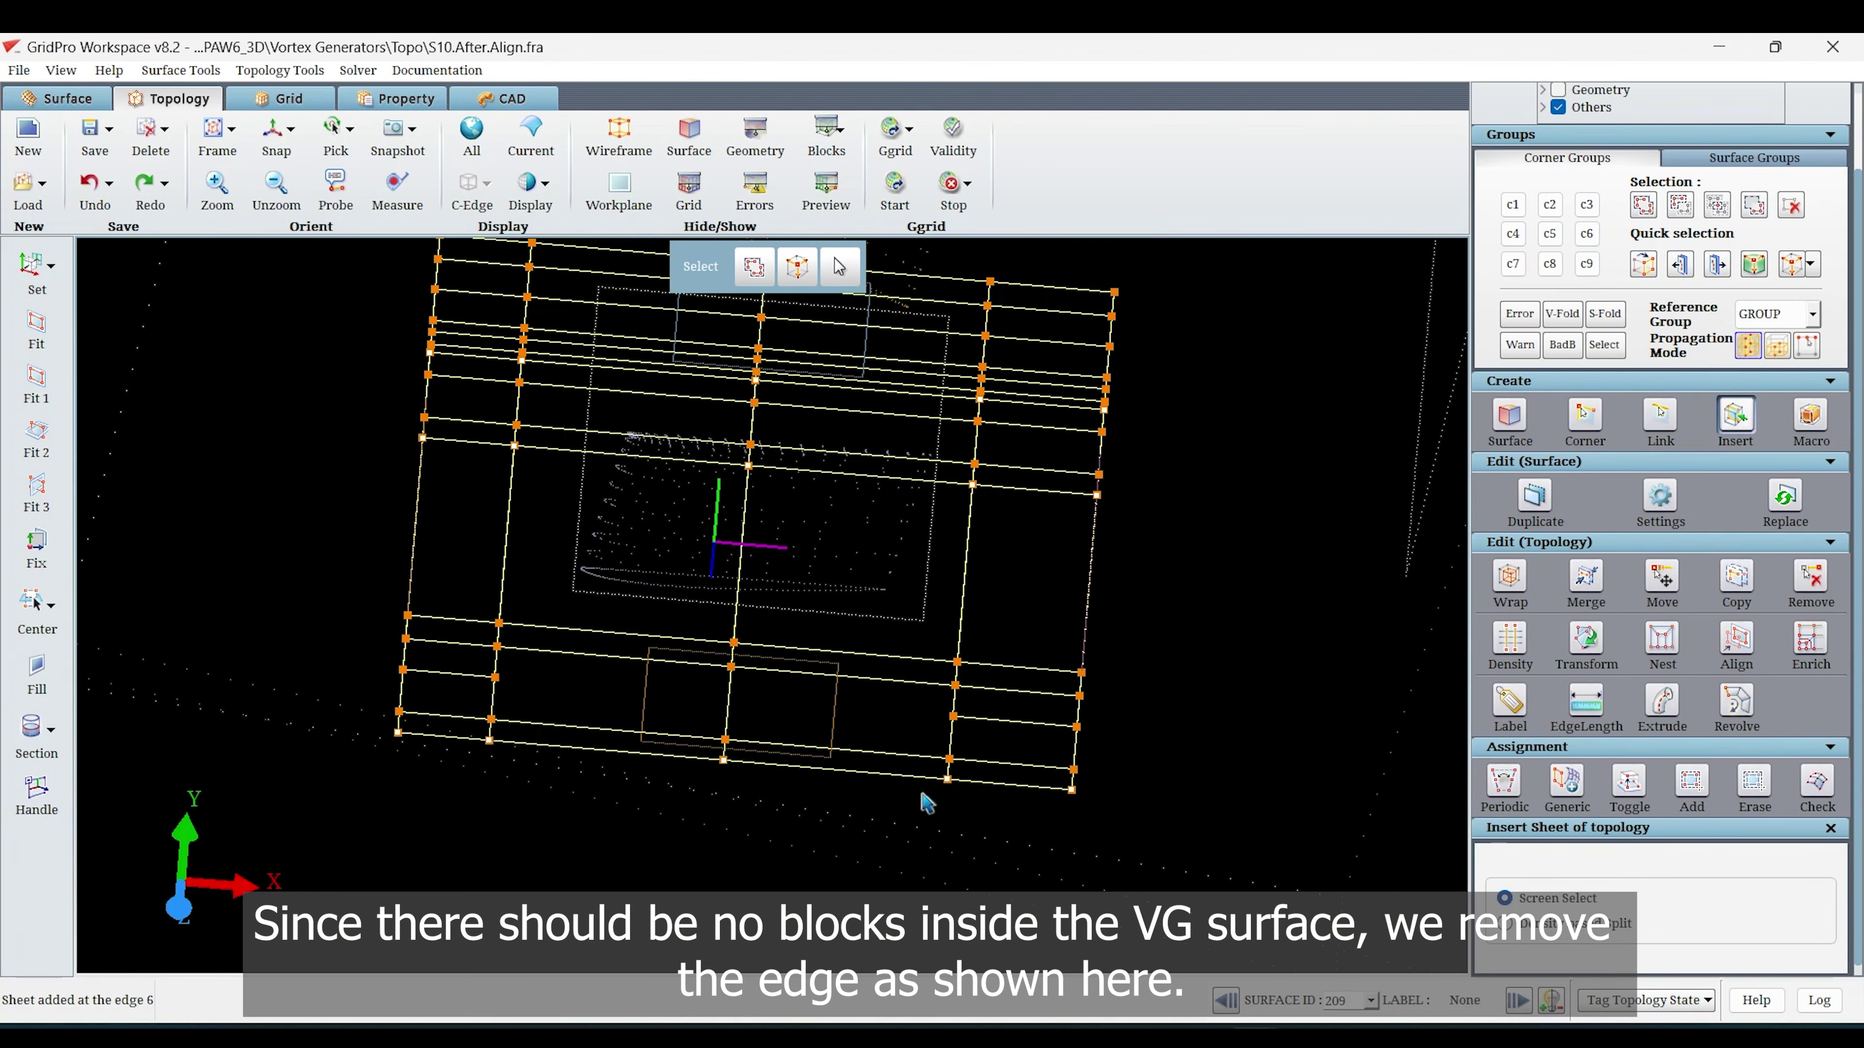
mouse_move(924, 803)
mouse_down()
mouse_move(449, 654)
mouse_move(683, 724)
mouse_move(665, 772)
mouse_up()
key(Escape)
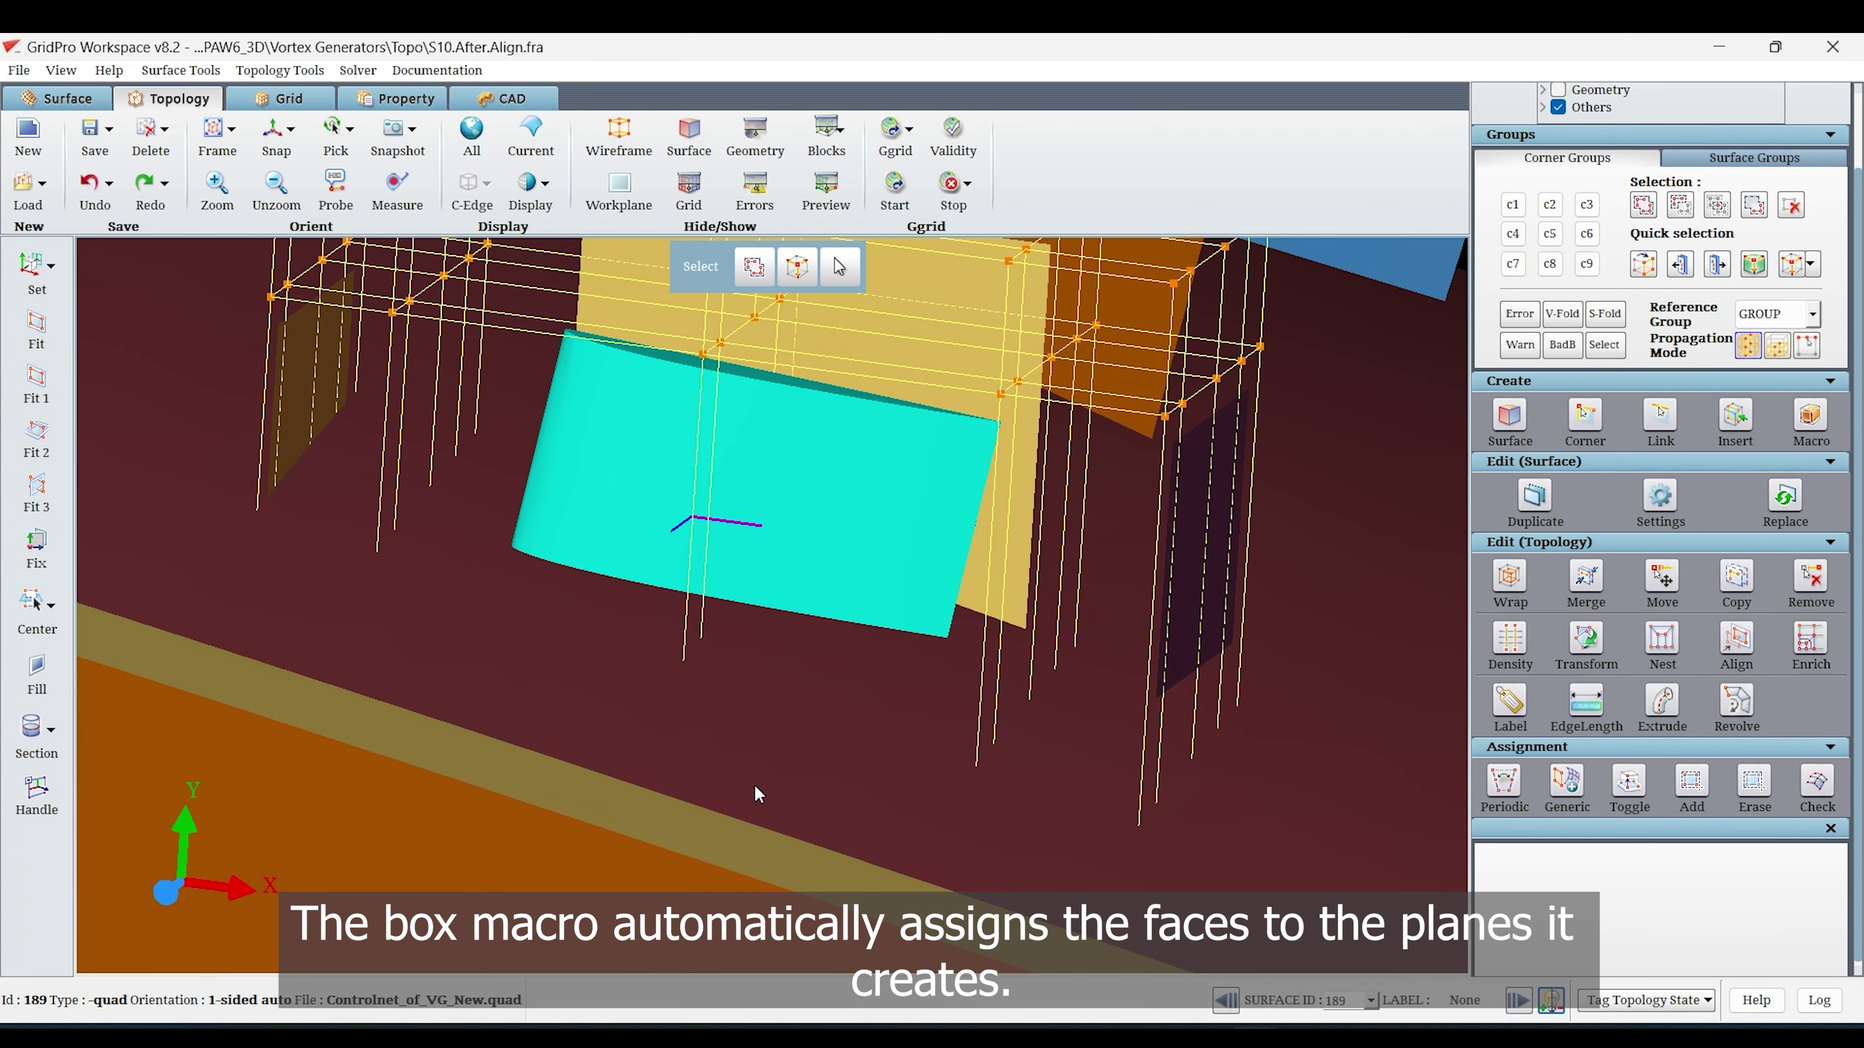
Hide the centerbody surface and delete the box plane beneath the vortex generator.
right_click(756, 791)
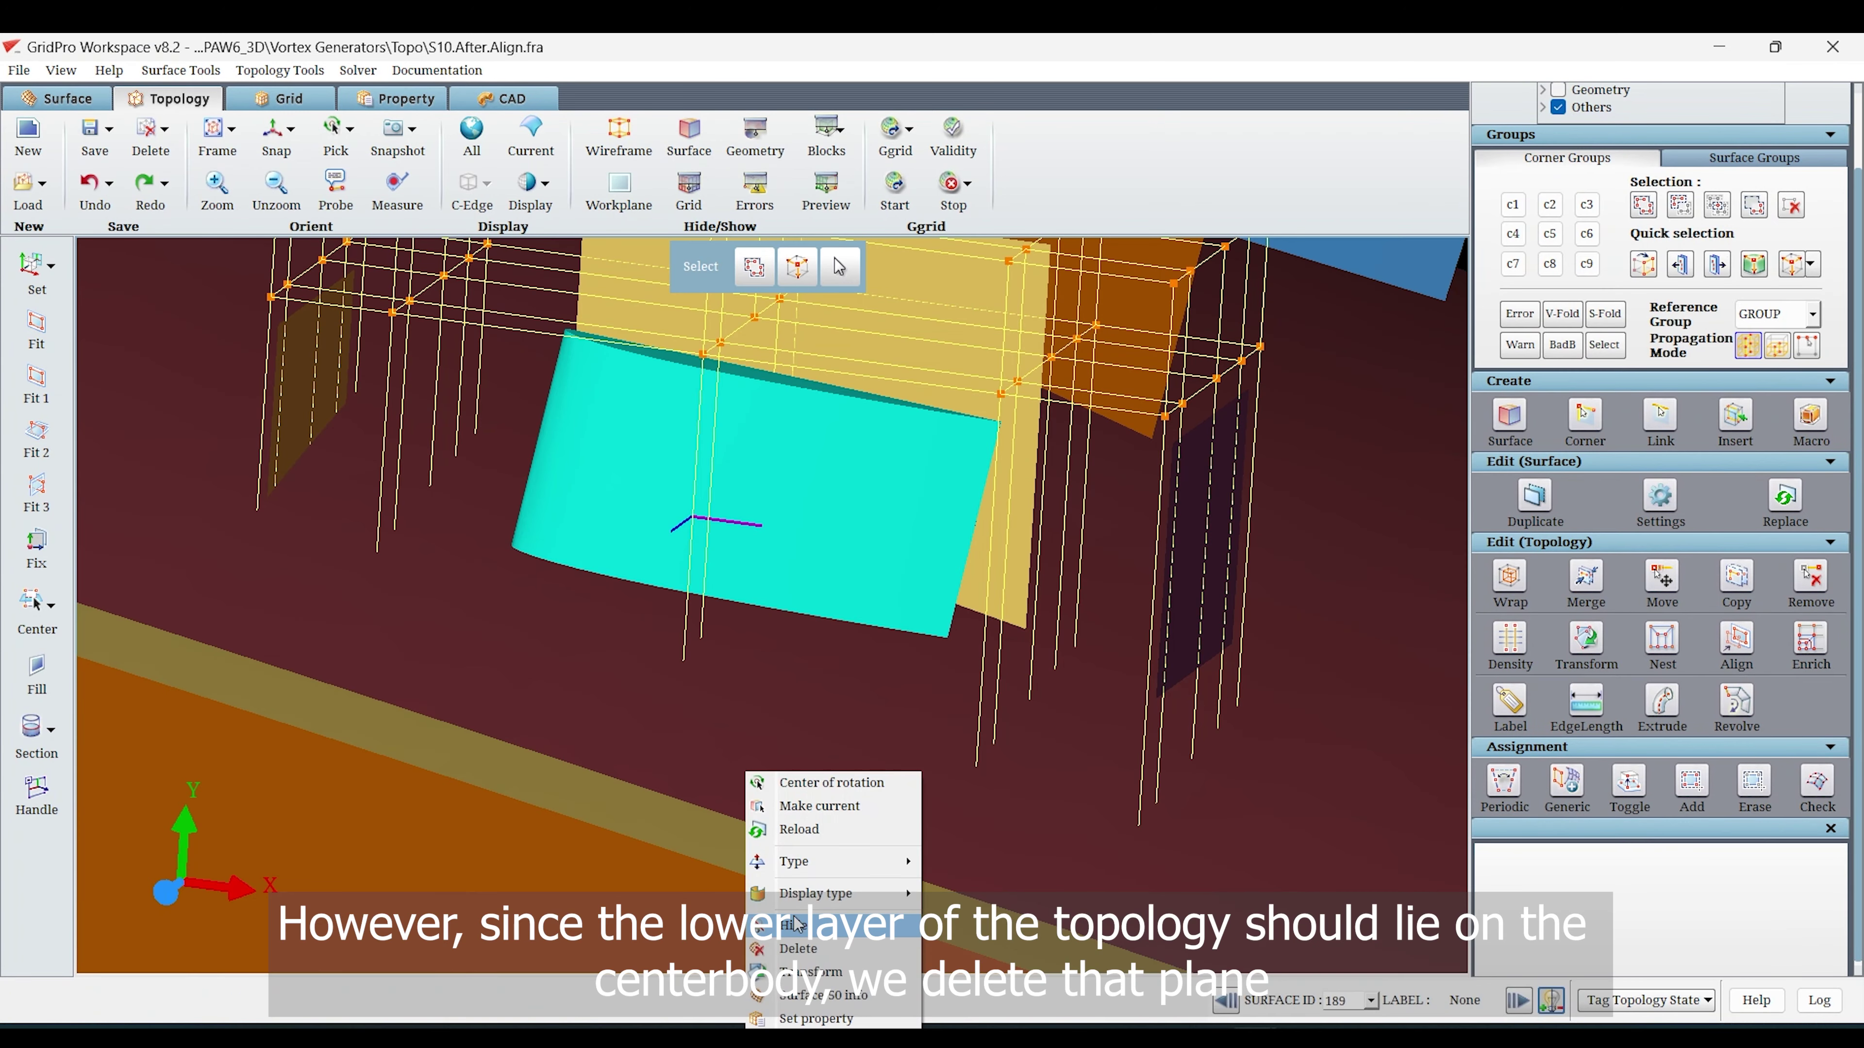
click(796, 927)
right_click(769, 764)
click(803, 878)
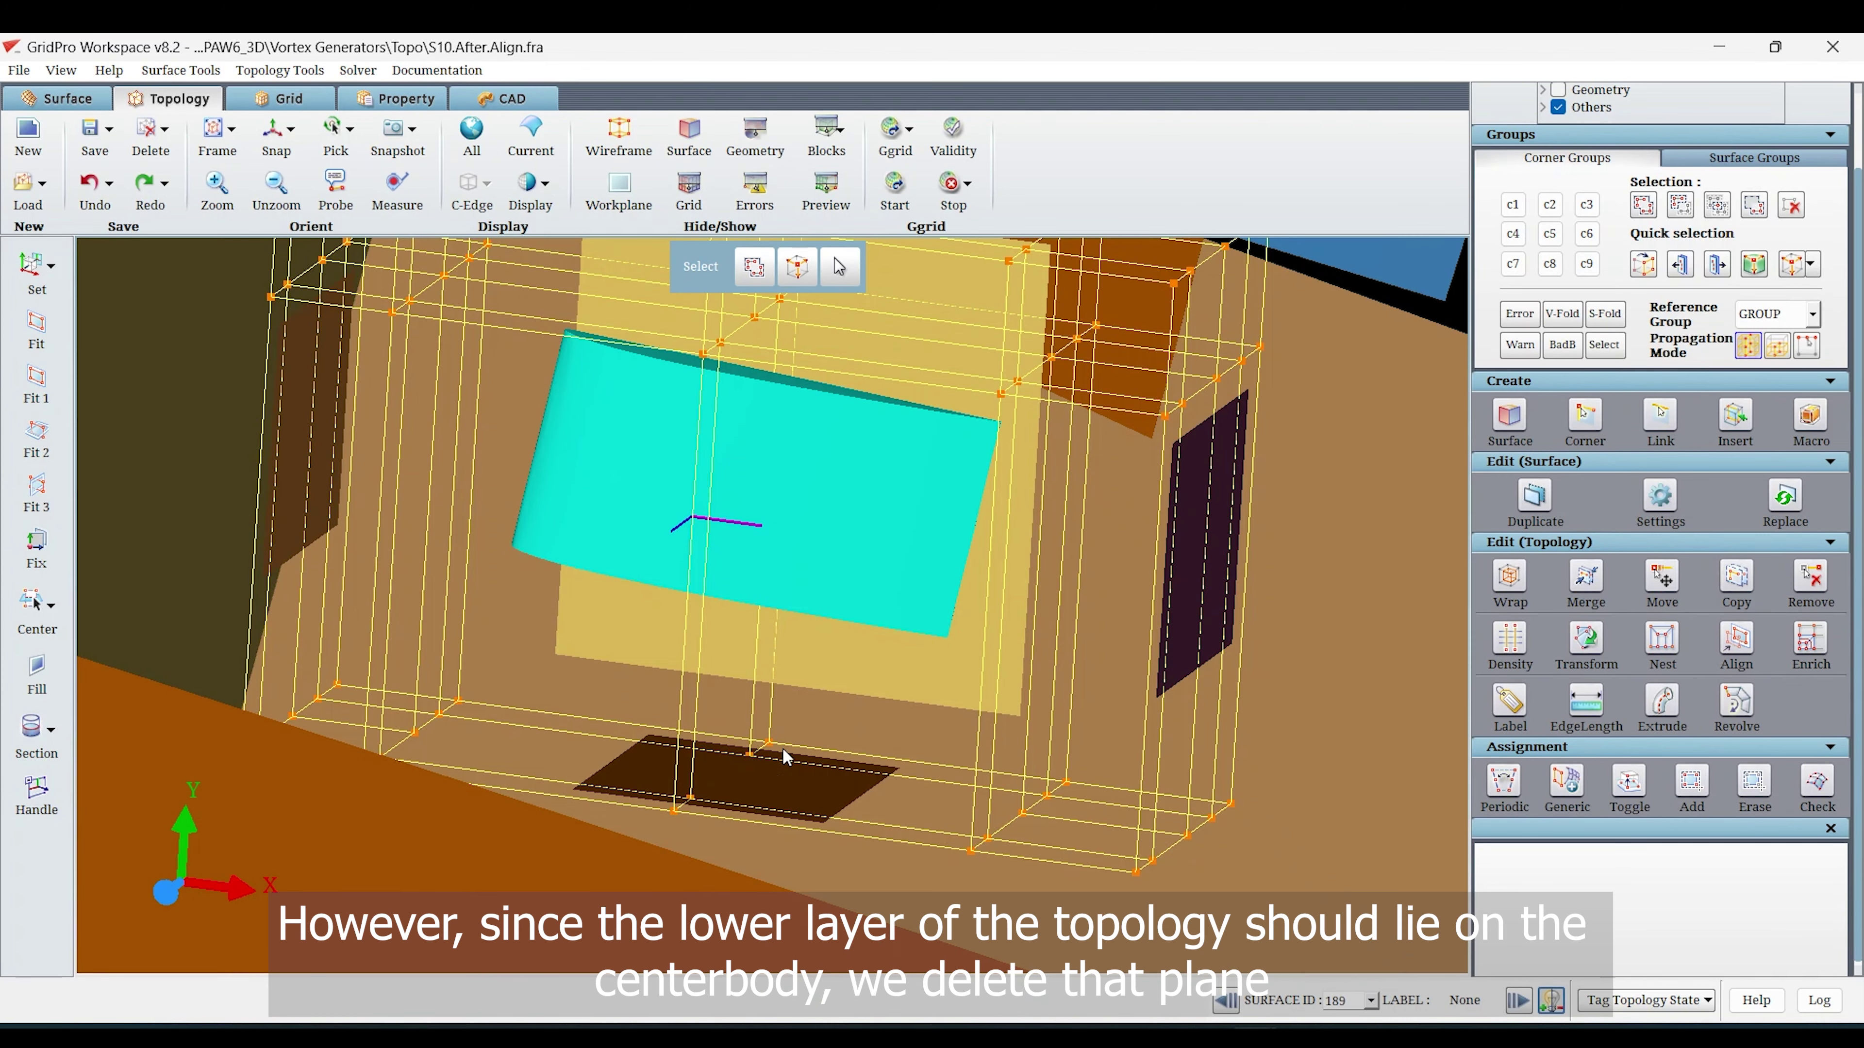
click(842, 823)
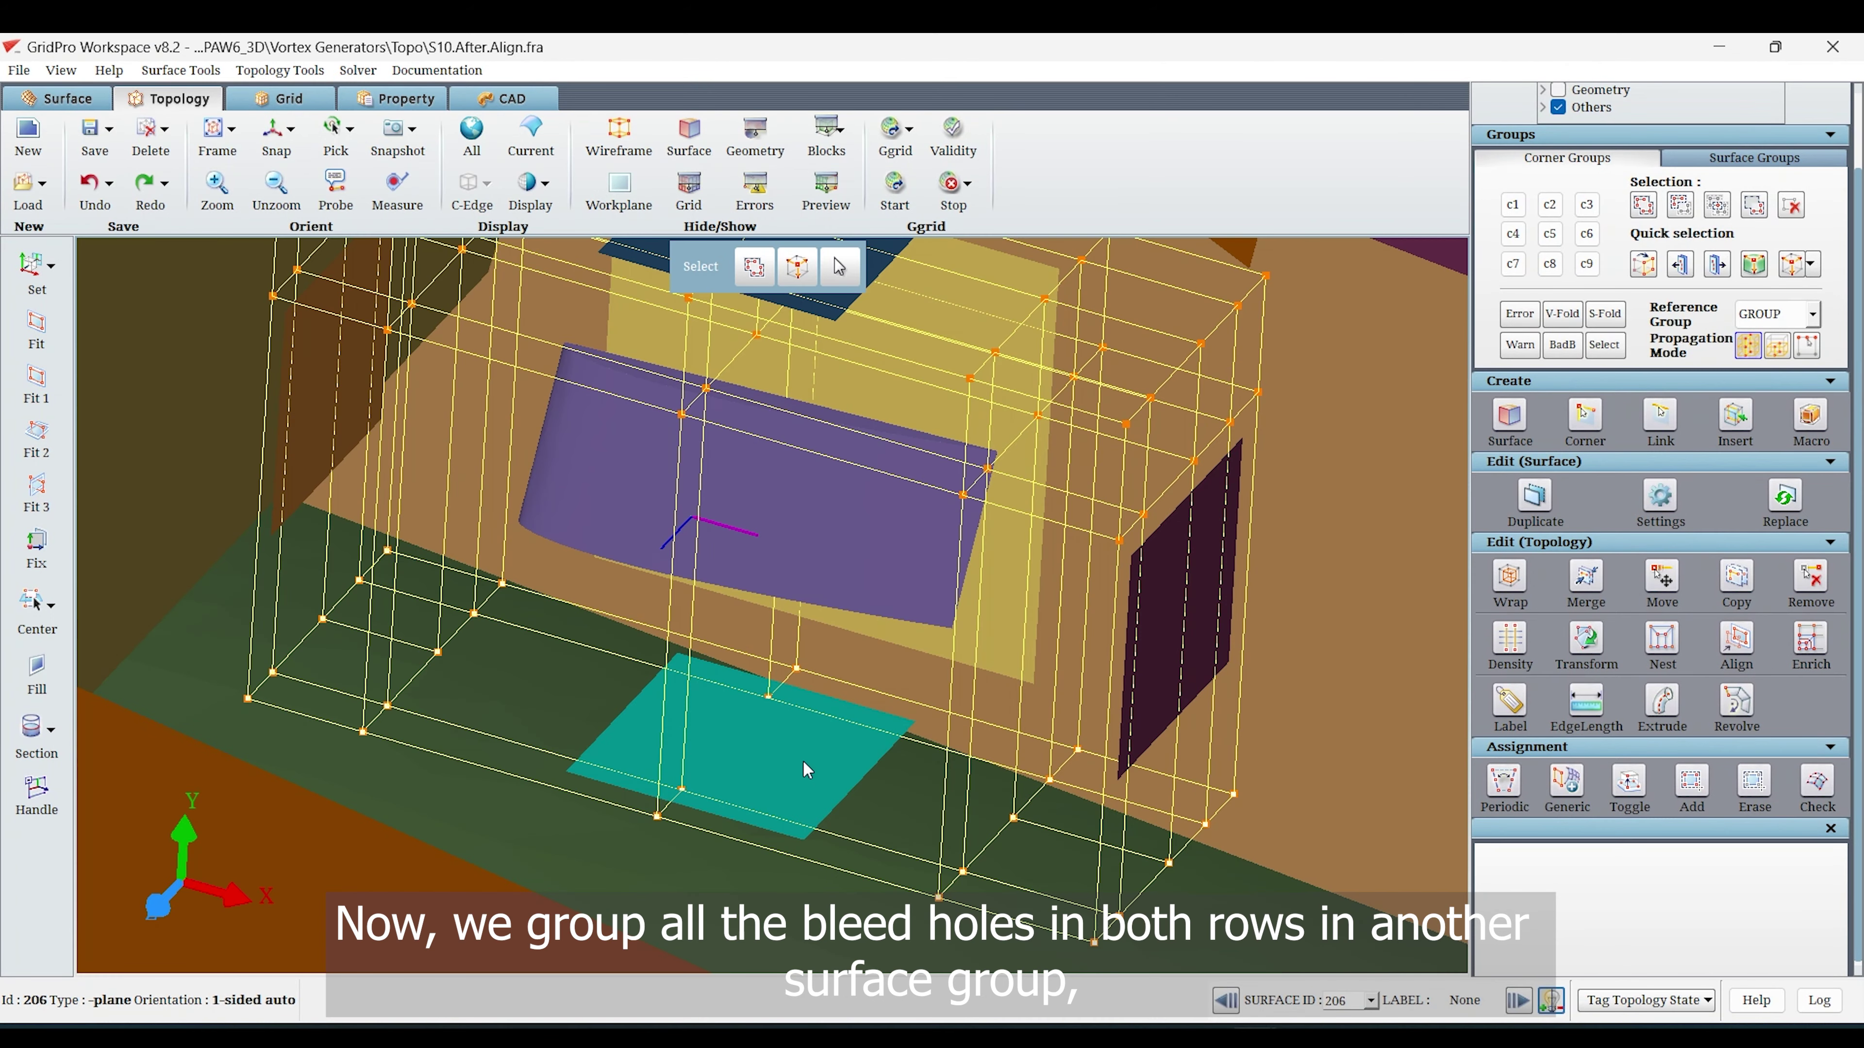
right_click(803, 762)
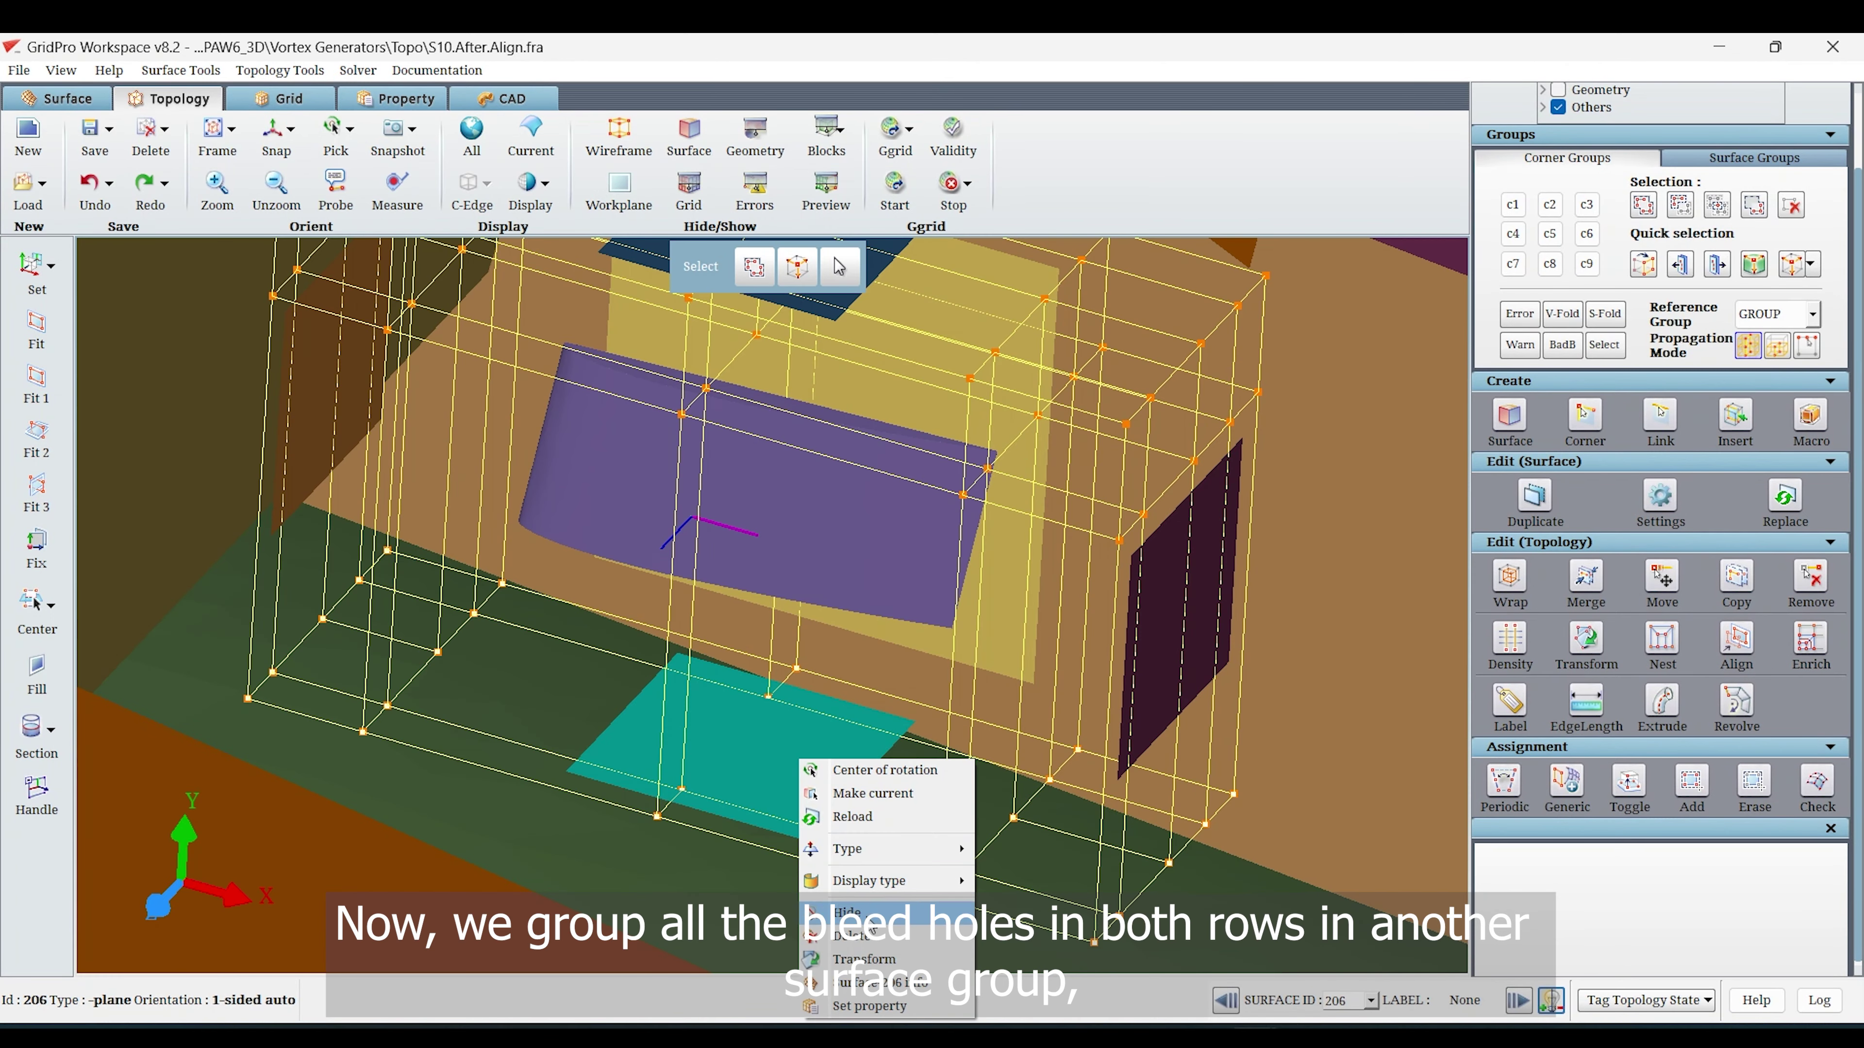
click(844, 929)
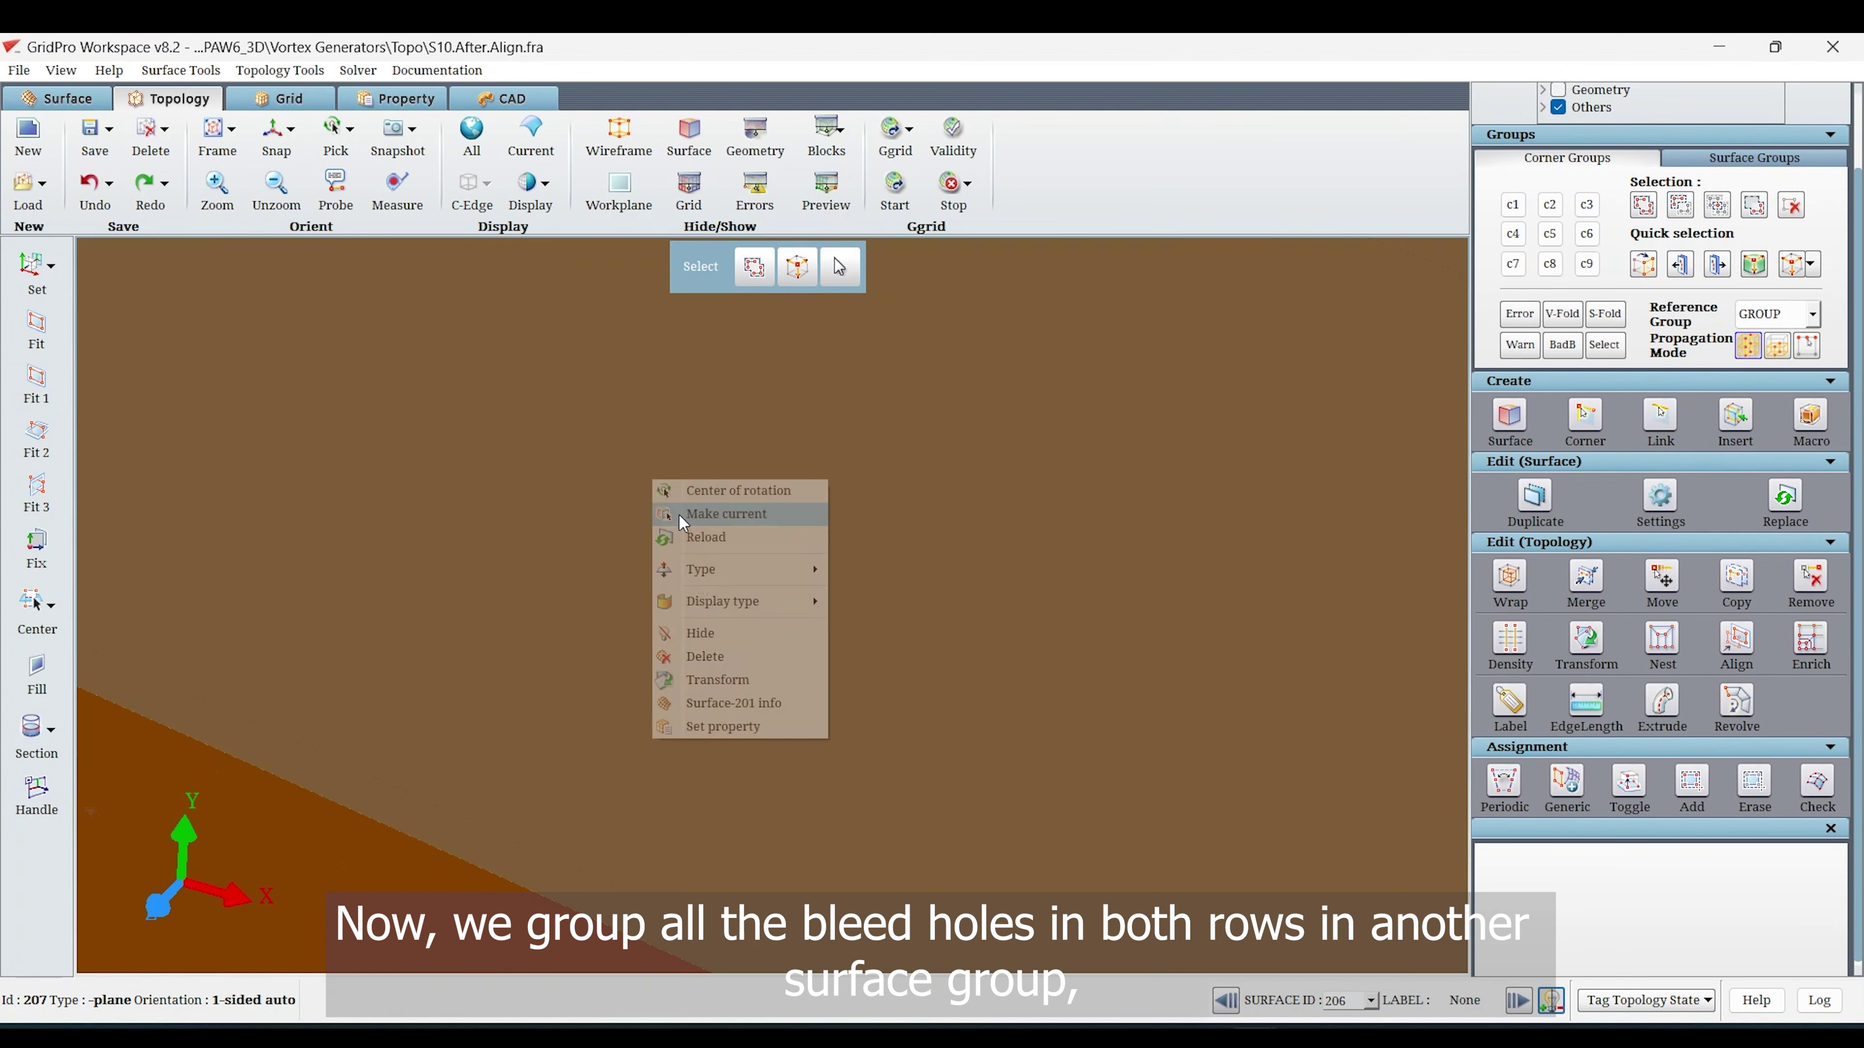
Make the centerbody the current surface and hide the planes in front of the vortex generator.
right_click(653, 481)
click(705, 643)
right_click(680, 779)
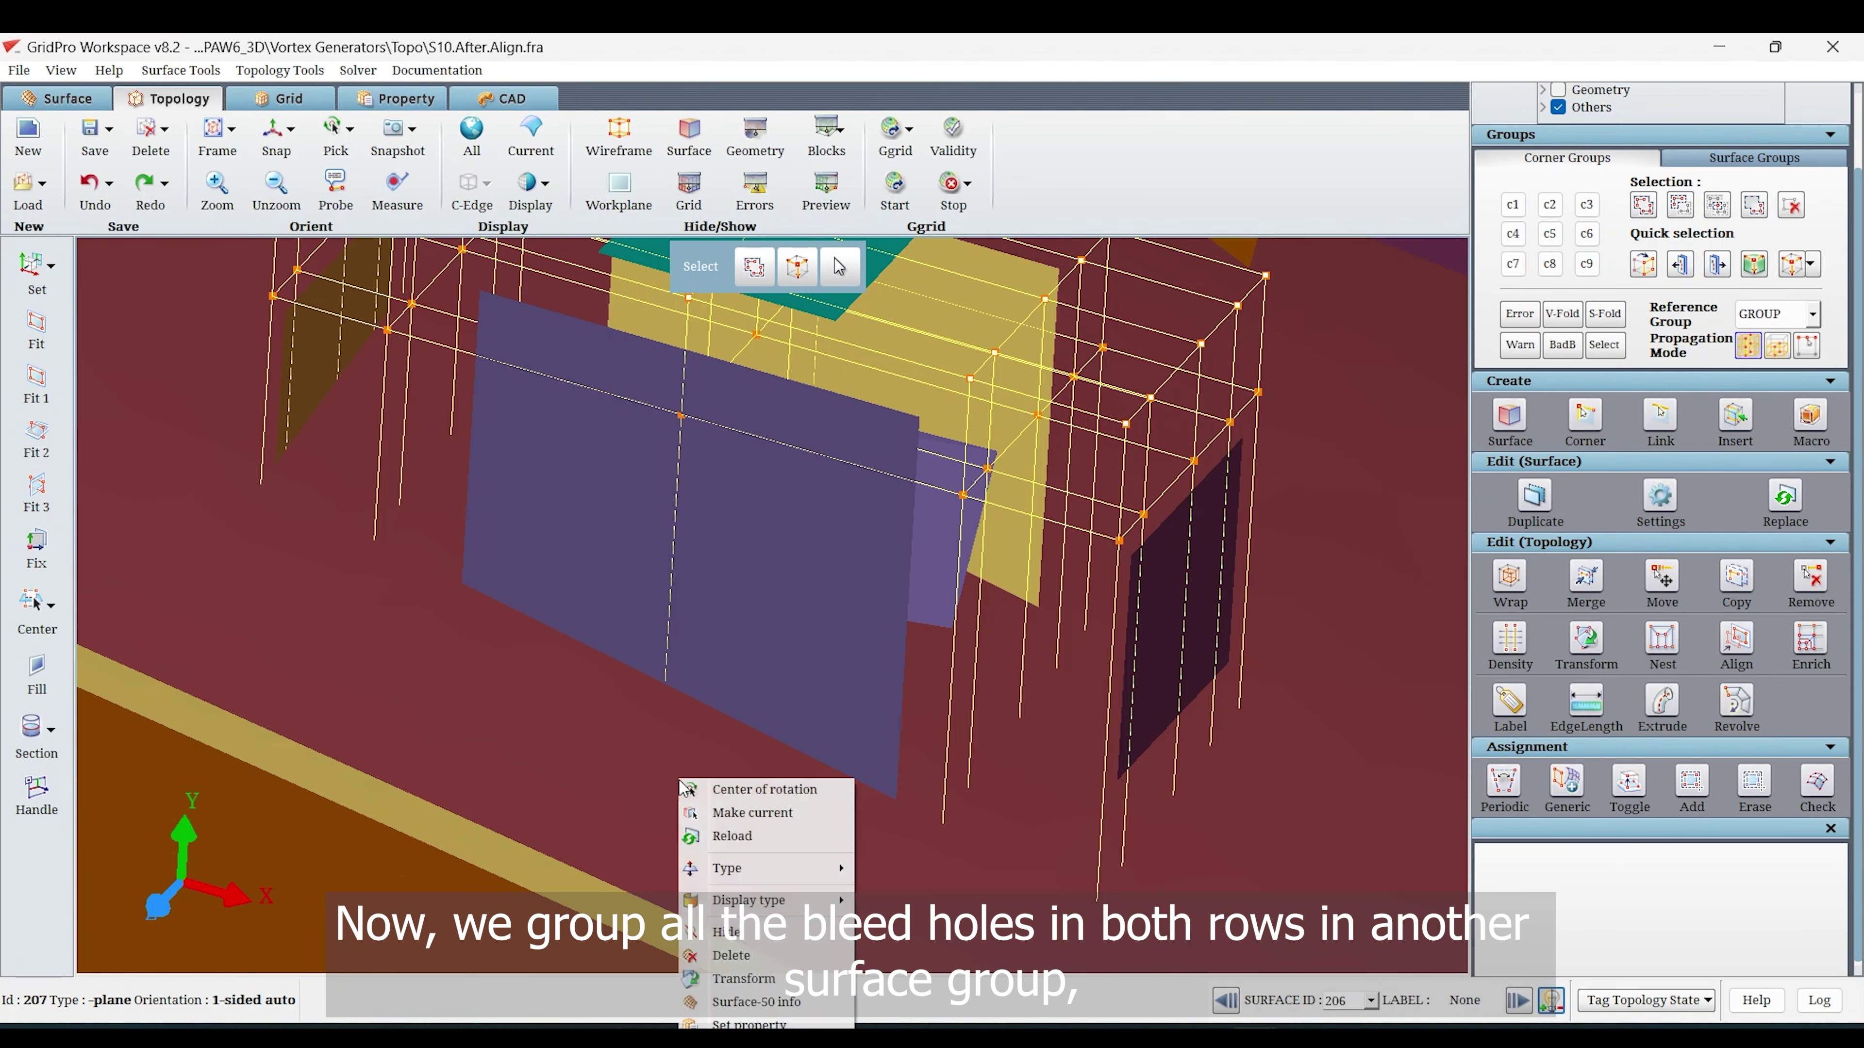
click(734, 835)
right_click(820, 584)
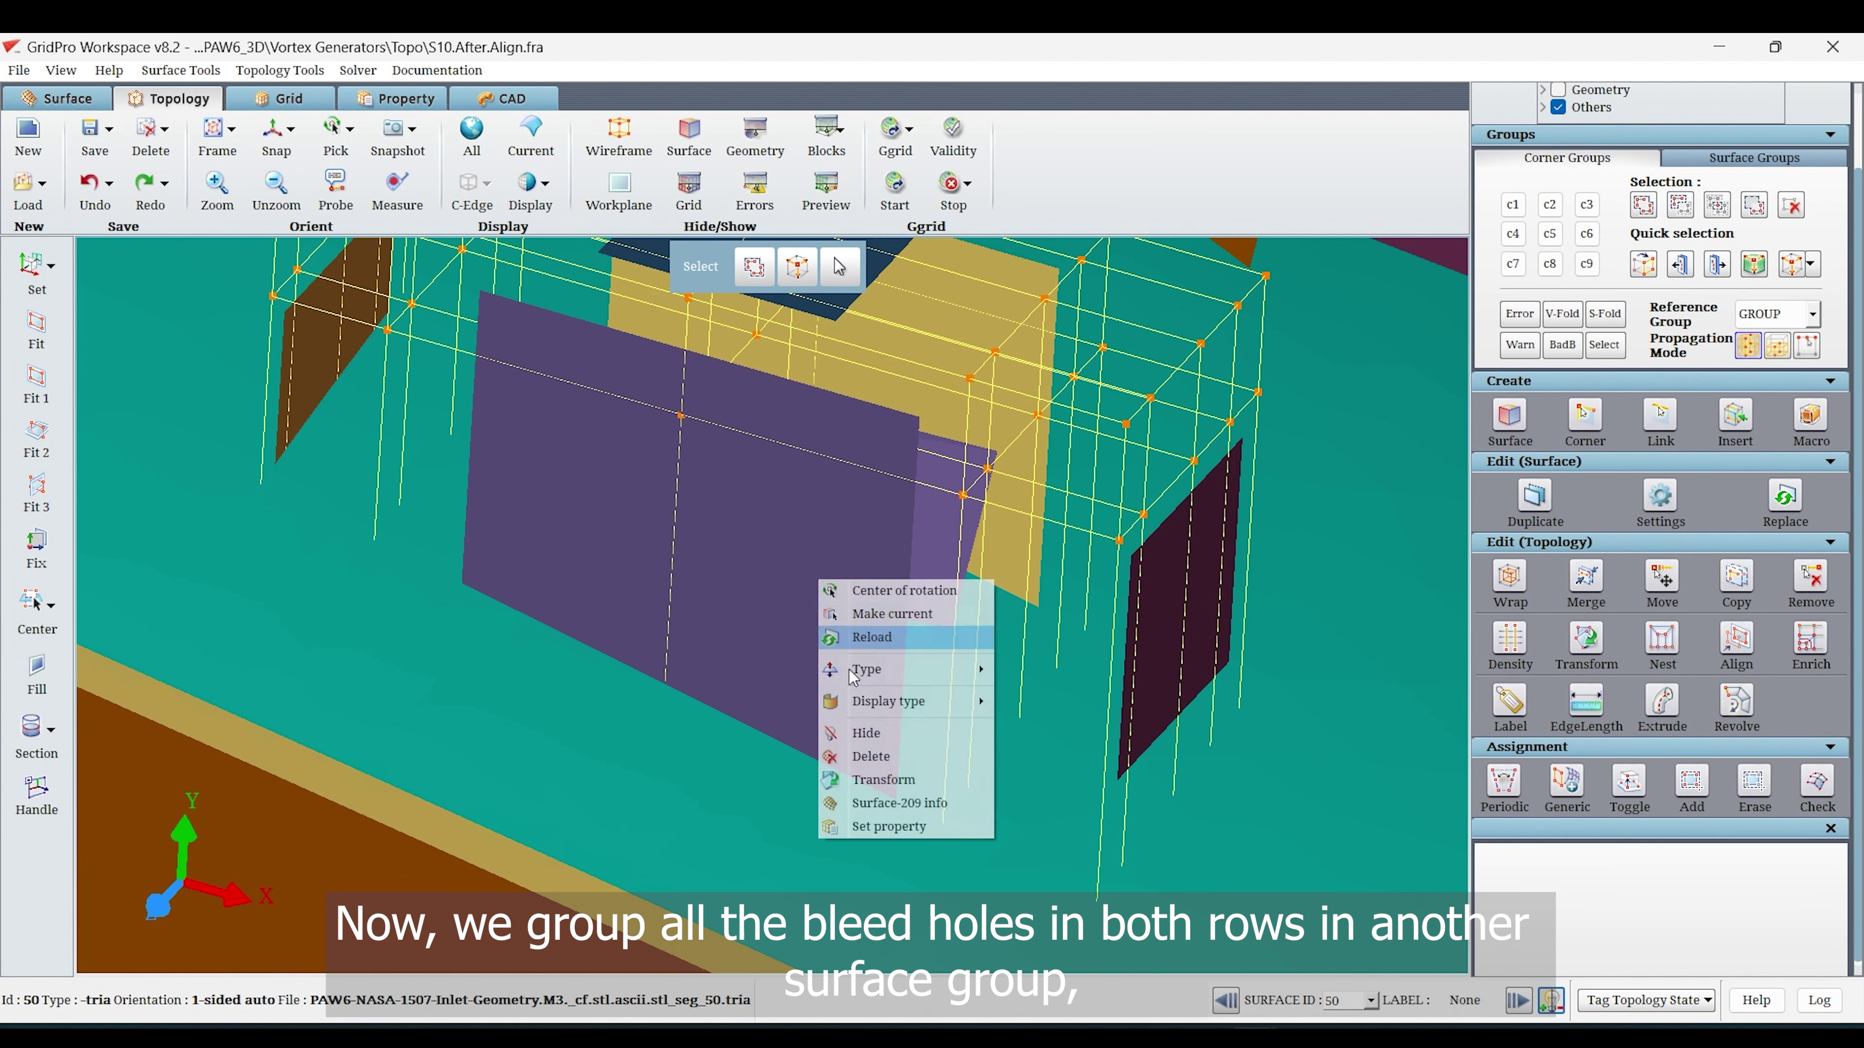
click(844, 735)
Assign the lower layer of box topology corners to the centerbody surface.
drag(615, 743, 865, 662)
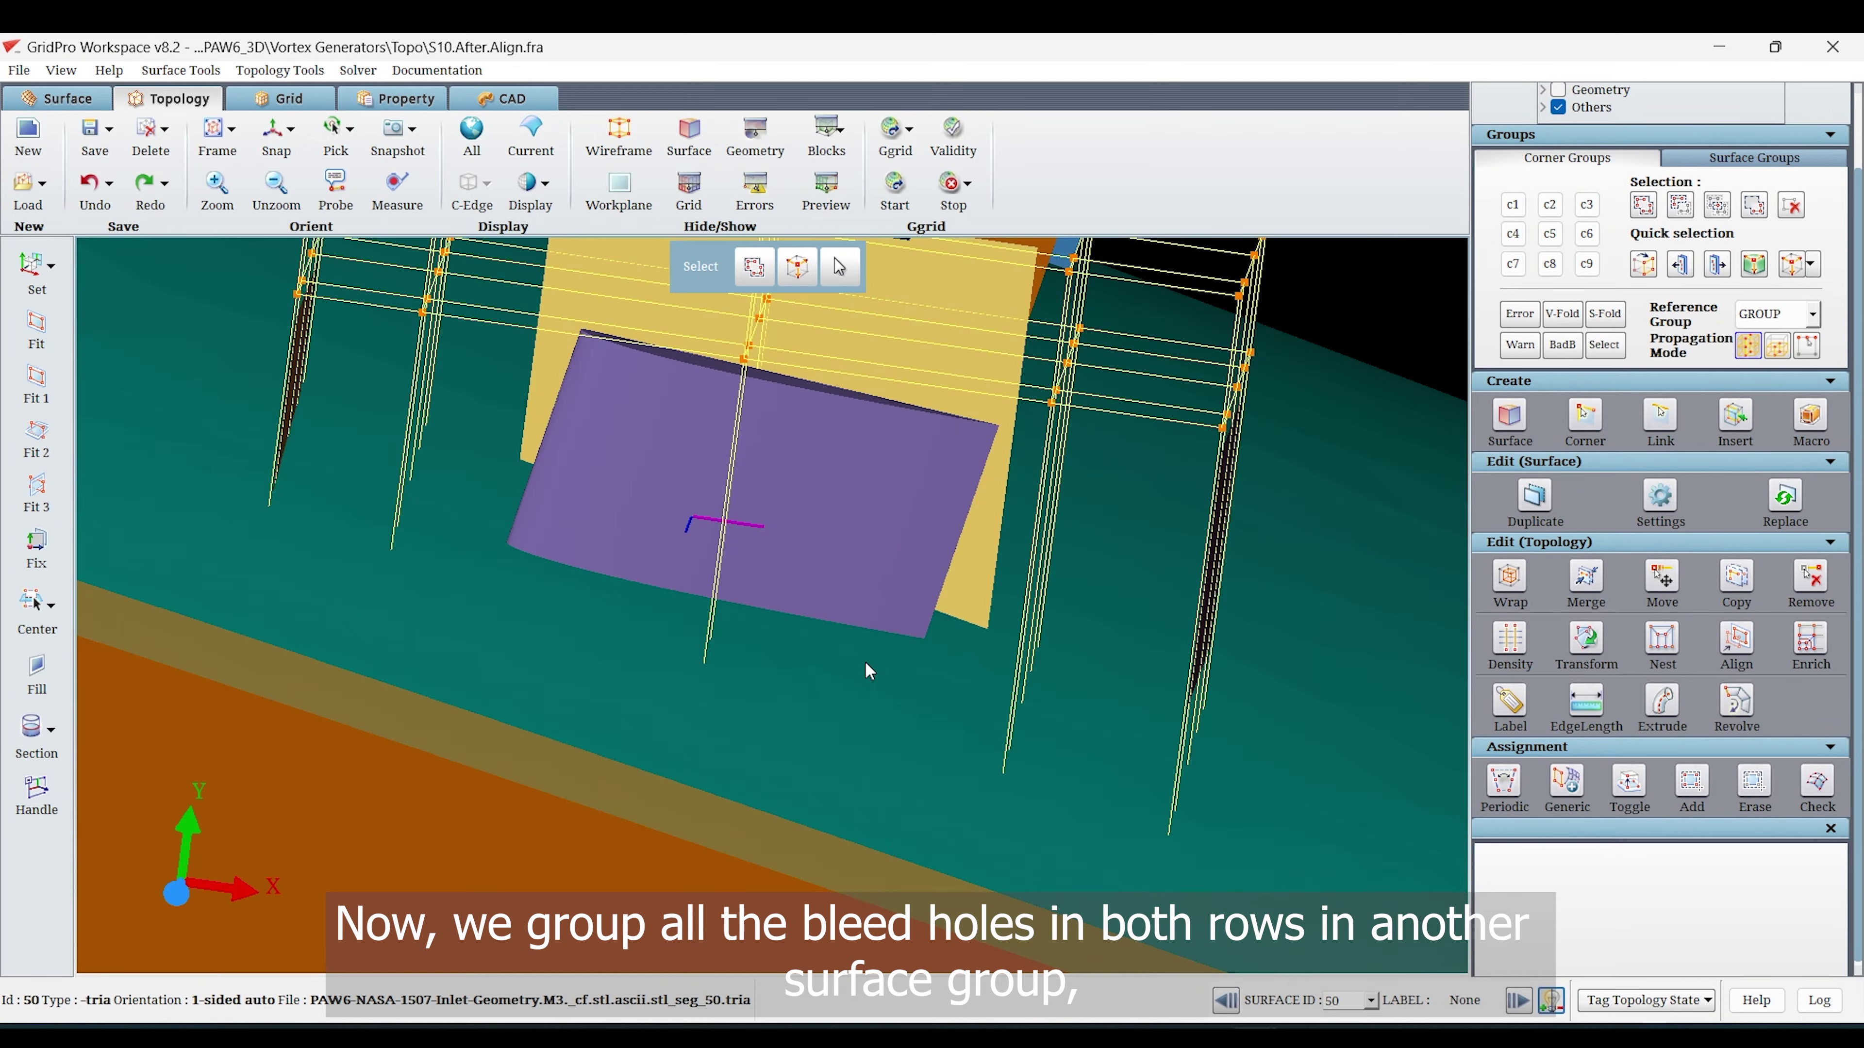
scroll(865, 662, down, 5)
click(1685, 792)
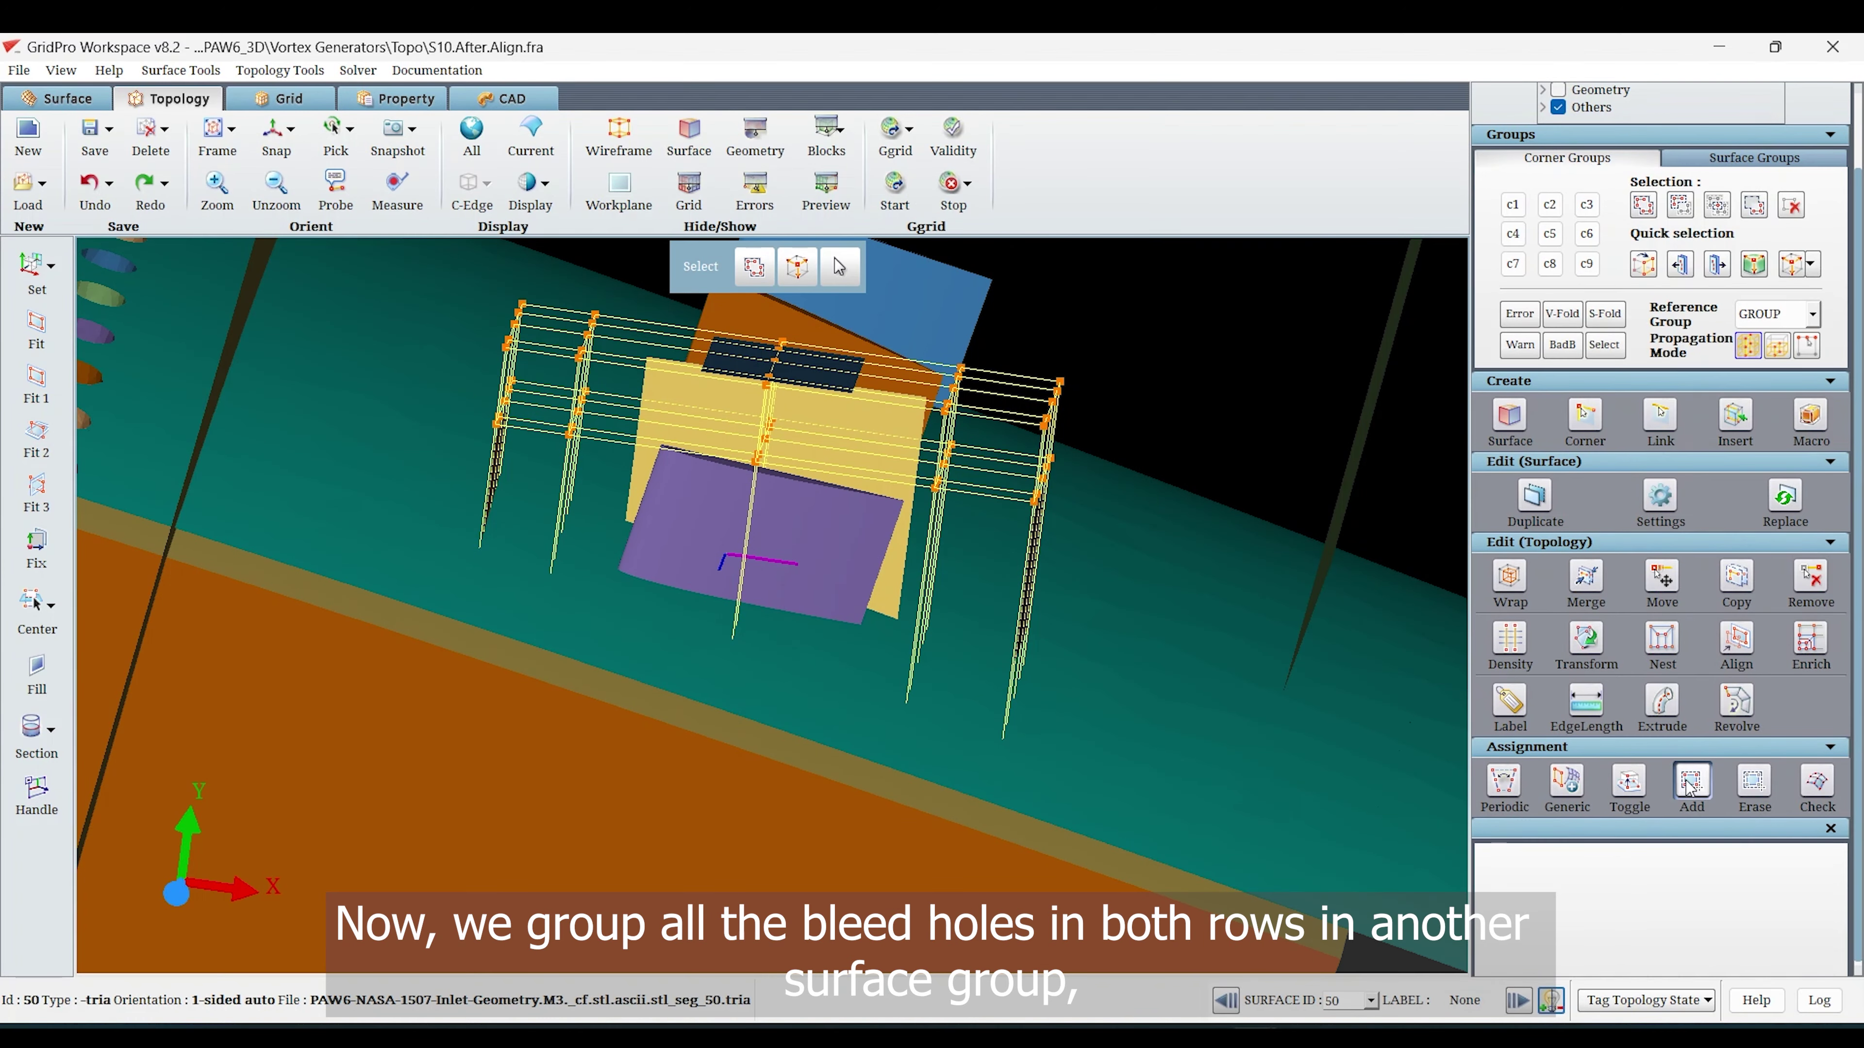
drag(1213, 906, 353, 601)
Make the vortex generator the current surface and assign the face group Unassigned-O-1 to it with the Generic tool.
drag(1039, 375, 573, 653)
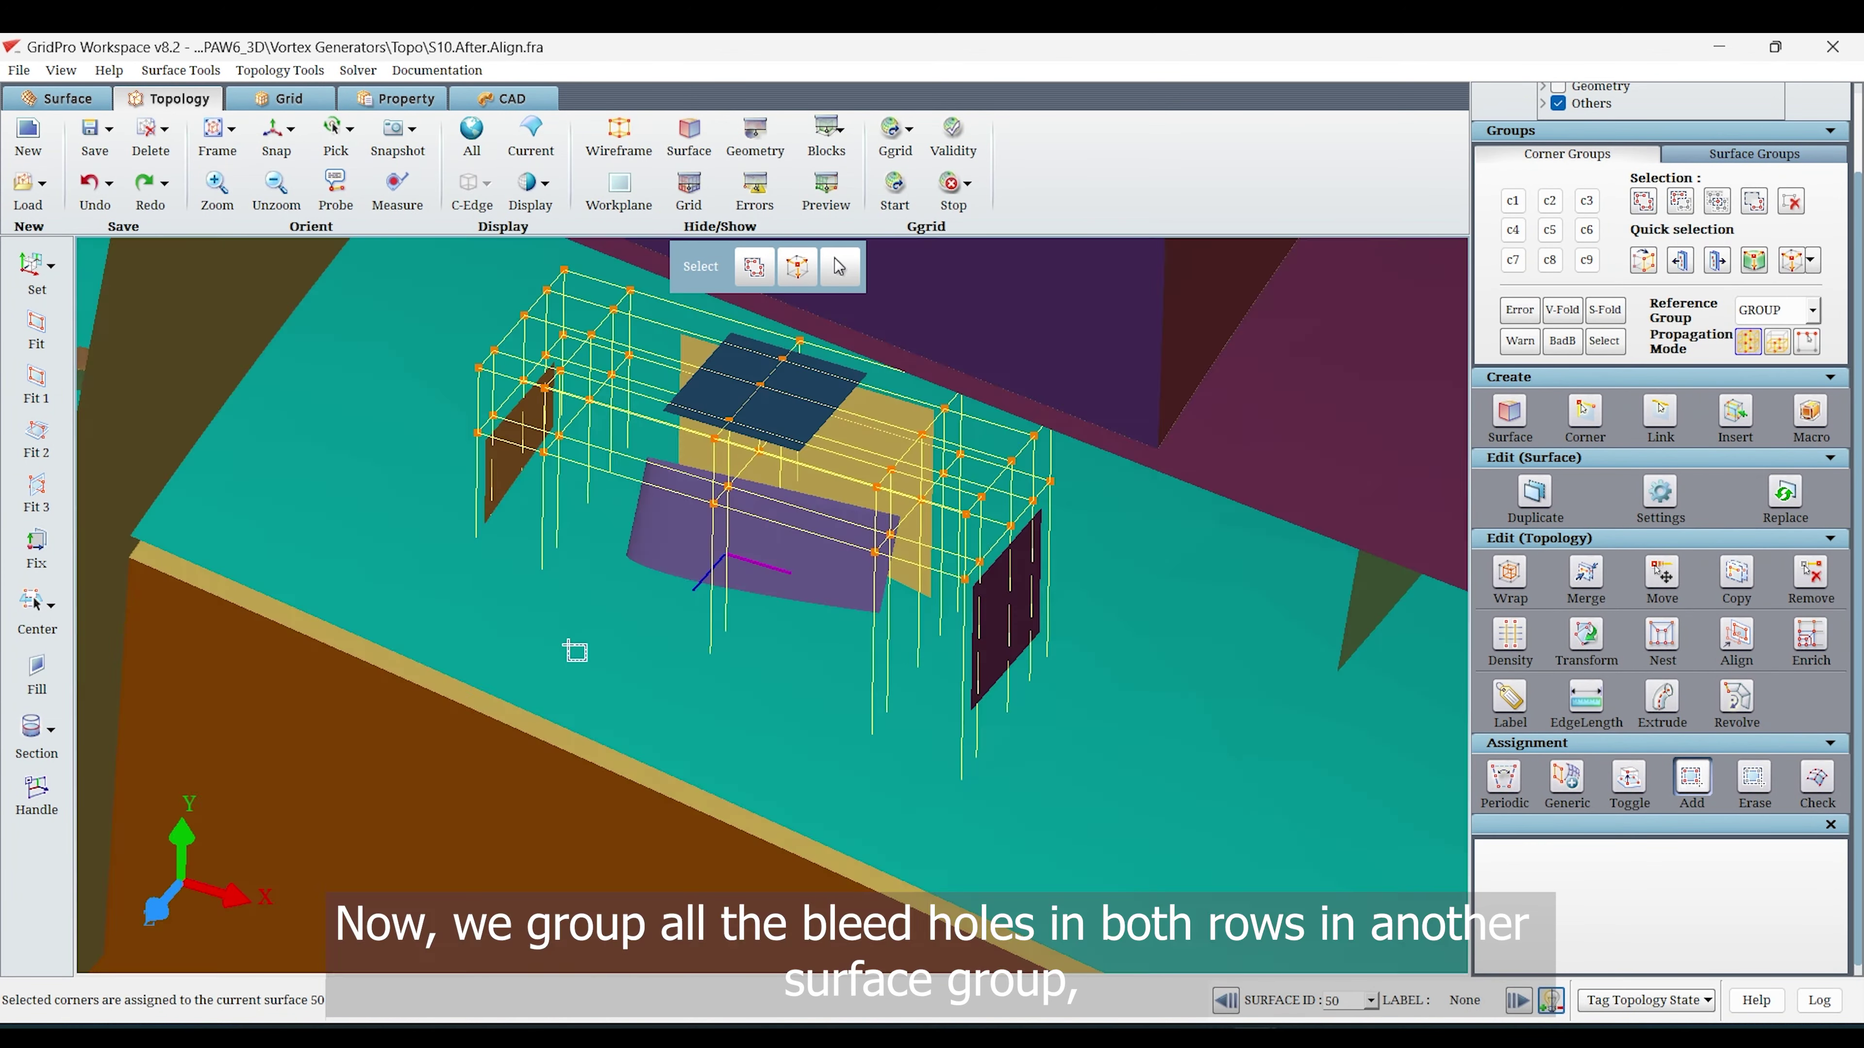
right_drag(356, 514, 726, 649)
drag(609, 514, 575, 482)
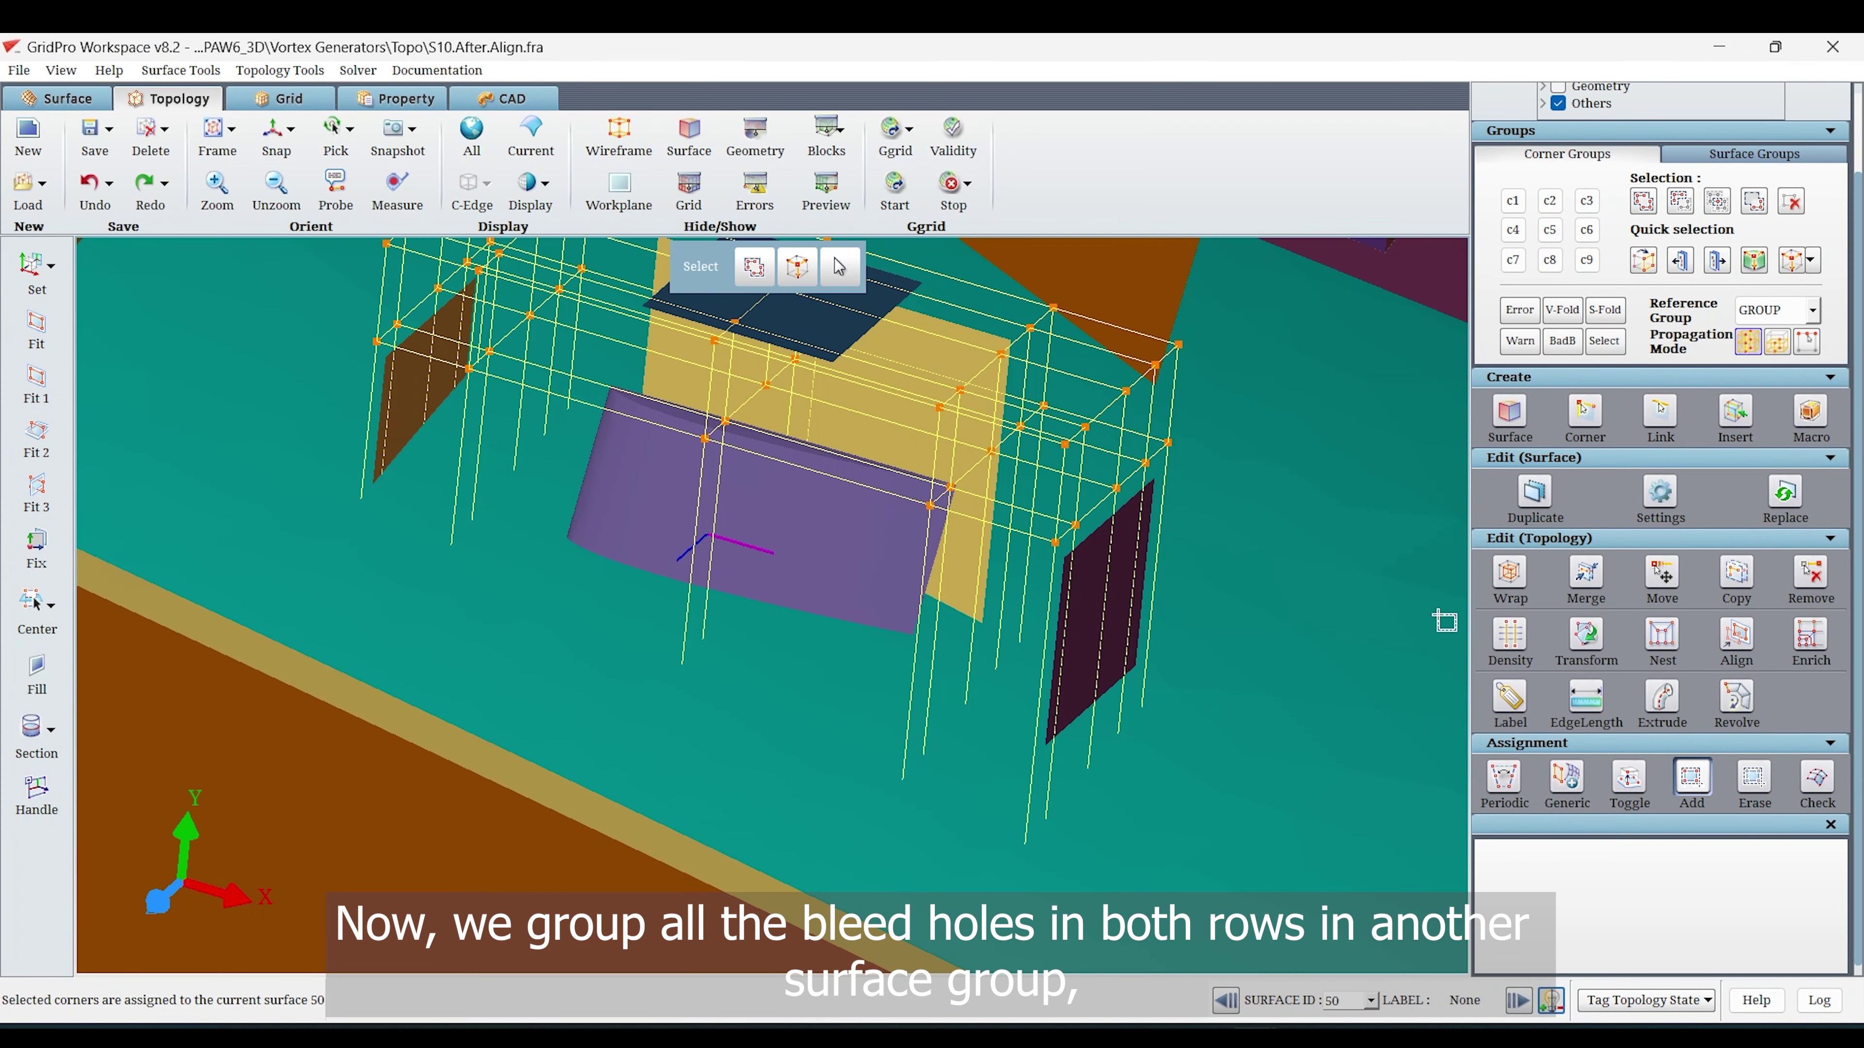
click(1565, 780)
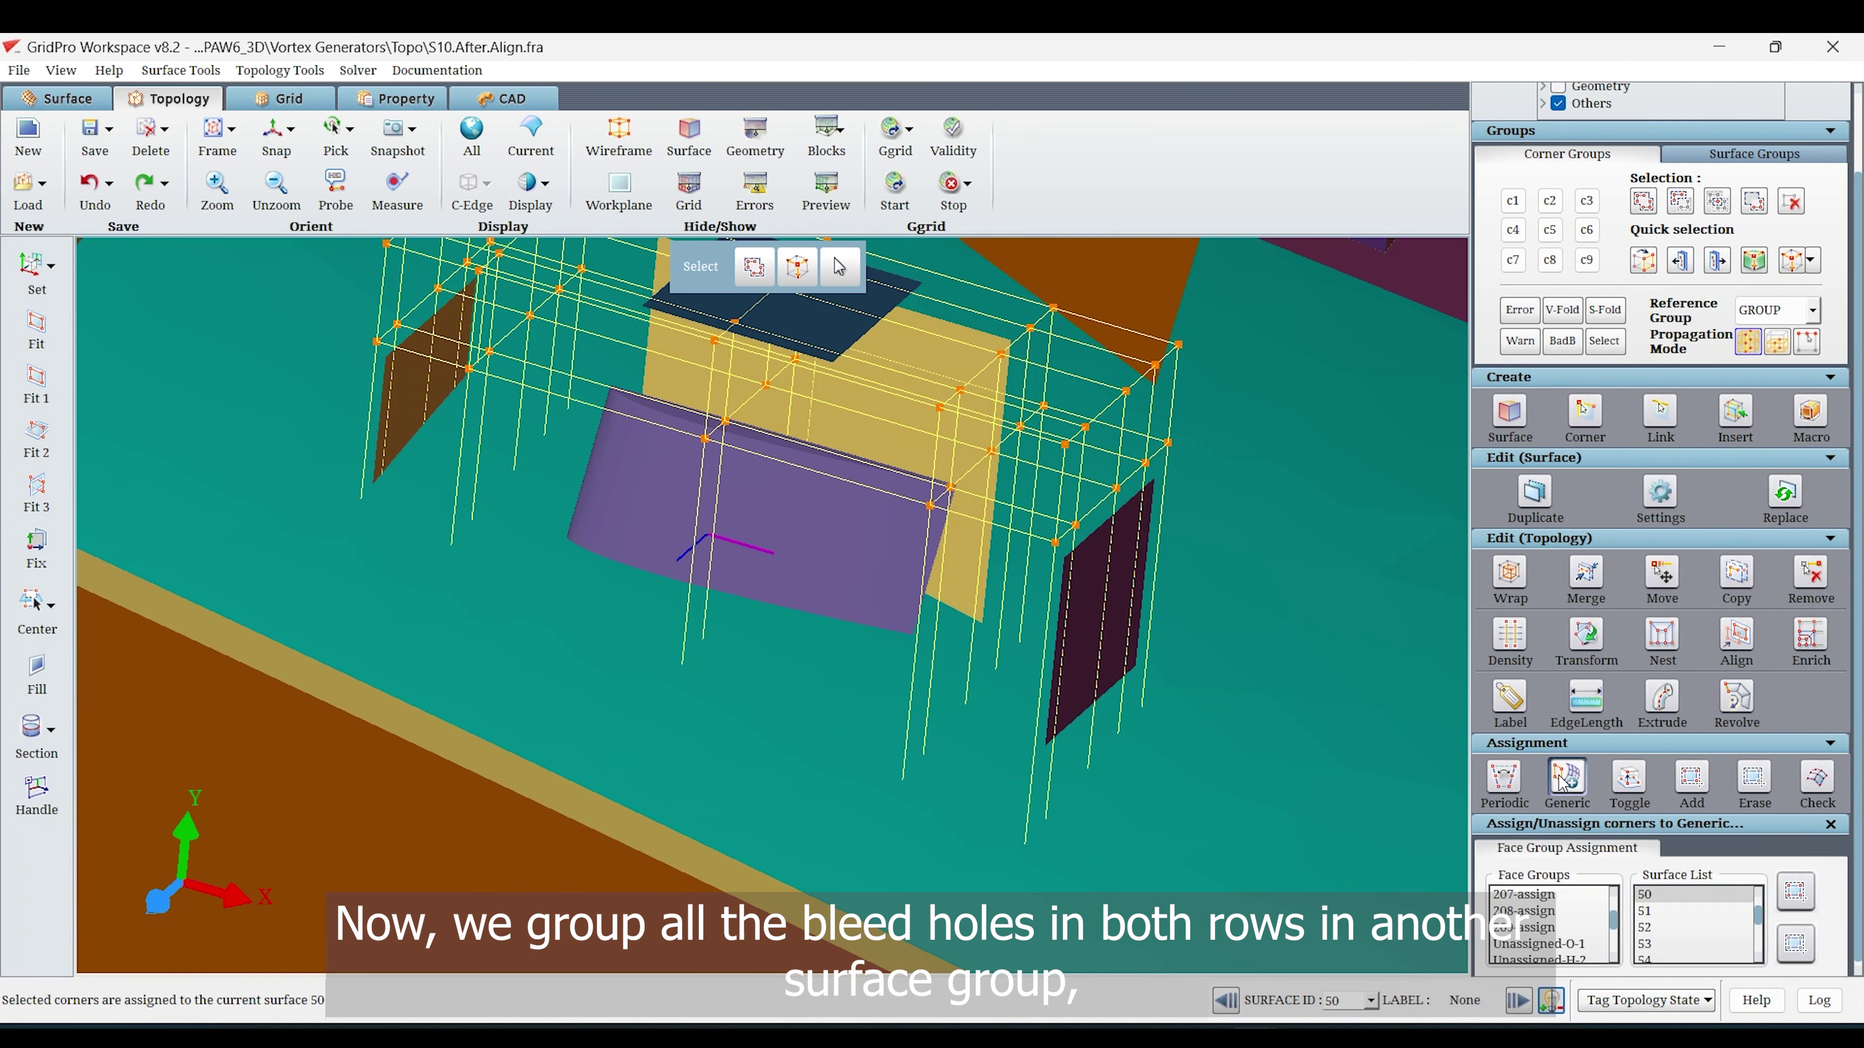
click(1568, 946)
right_click(791, 552)
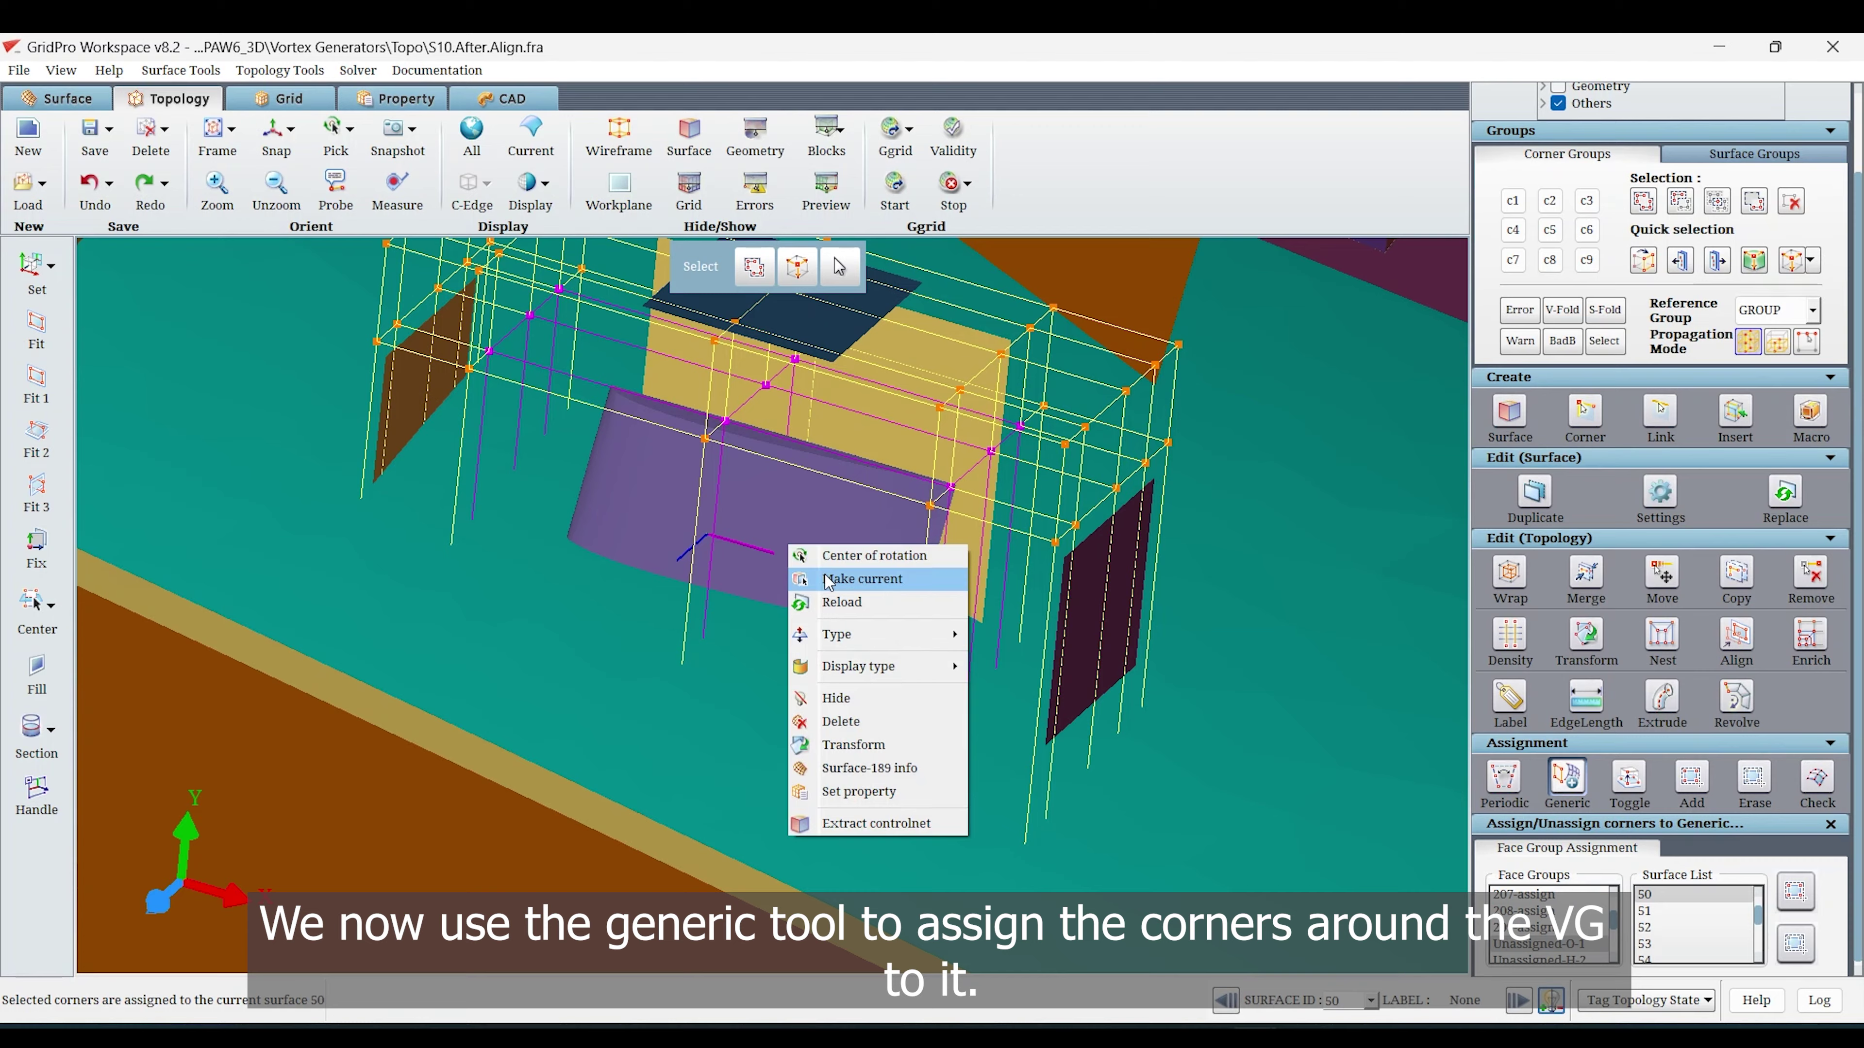
click(829, 577)
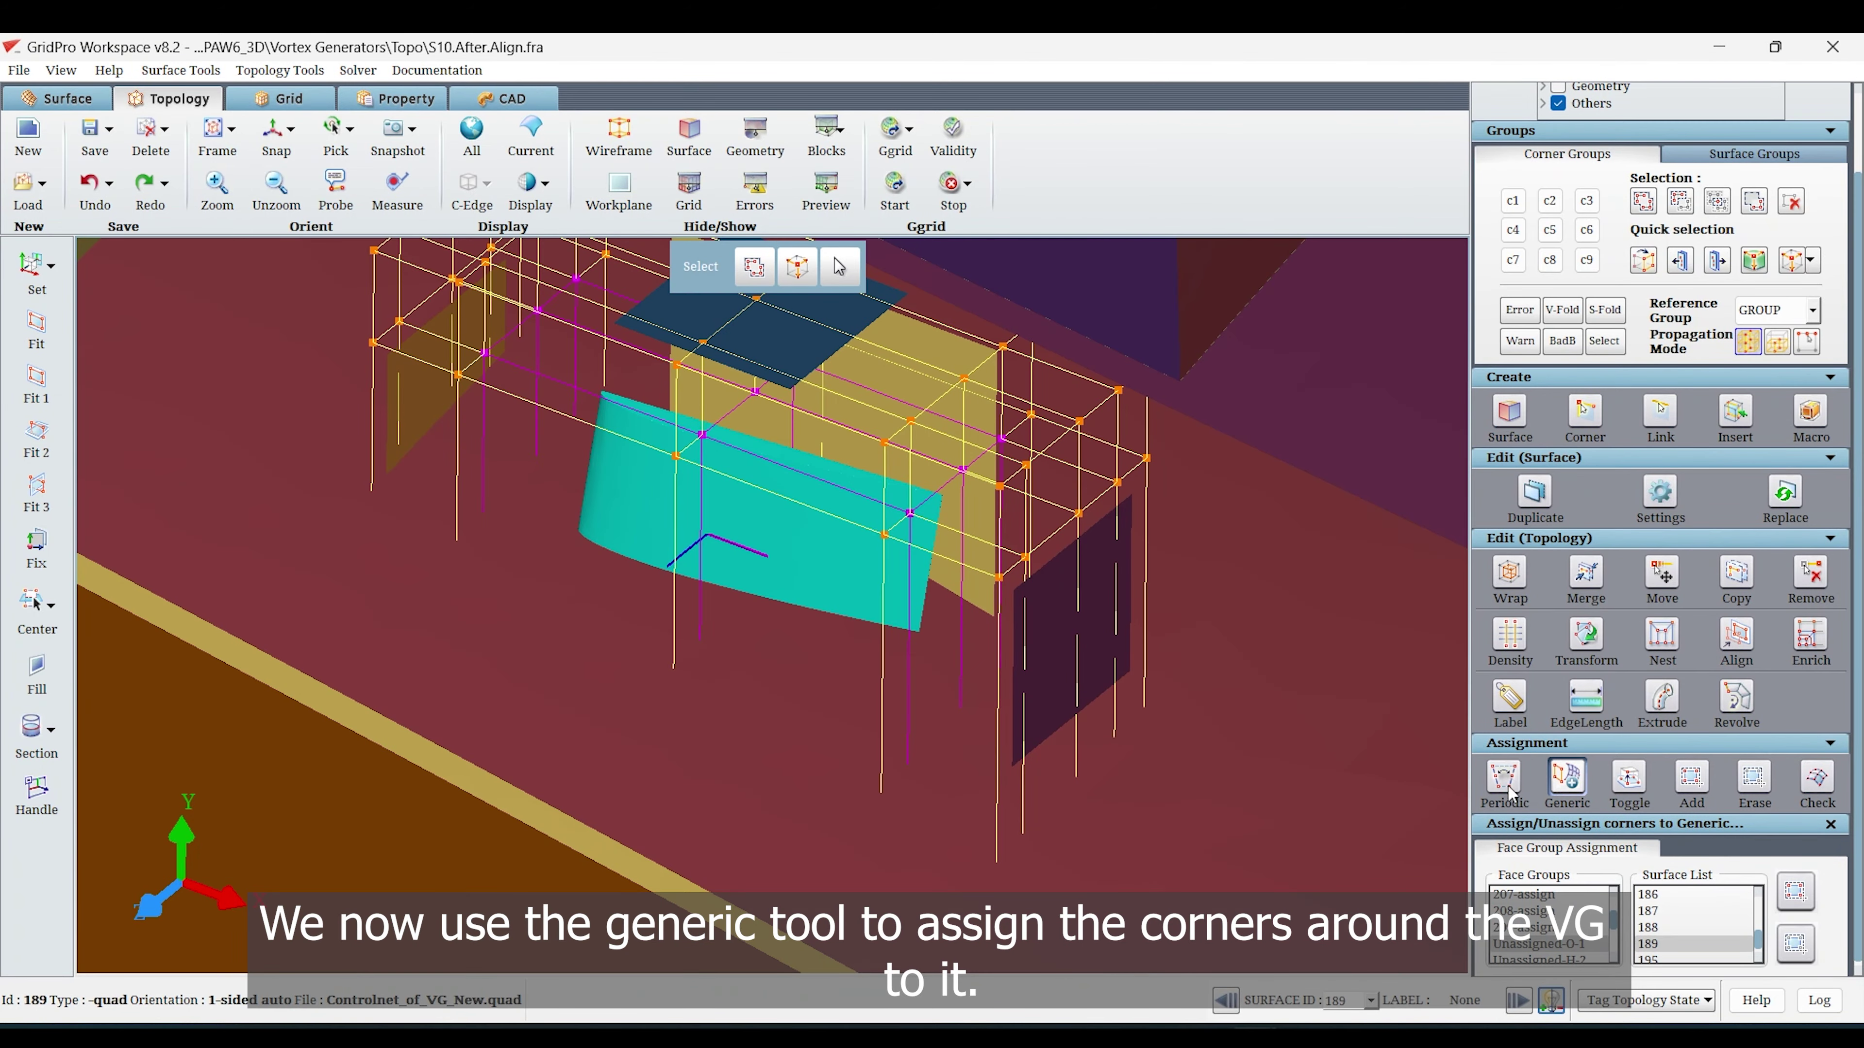
click(1789, 879)
mouse_move(479, 655)
mouse_down()
mouse_move(812, 725)
mouse_move(1146, 595)
mouse_move(411, 592)
mouse_up()
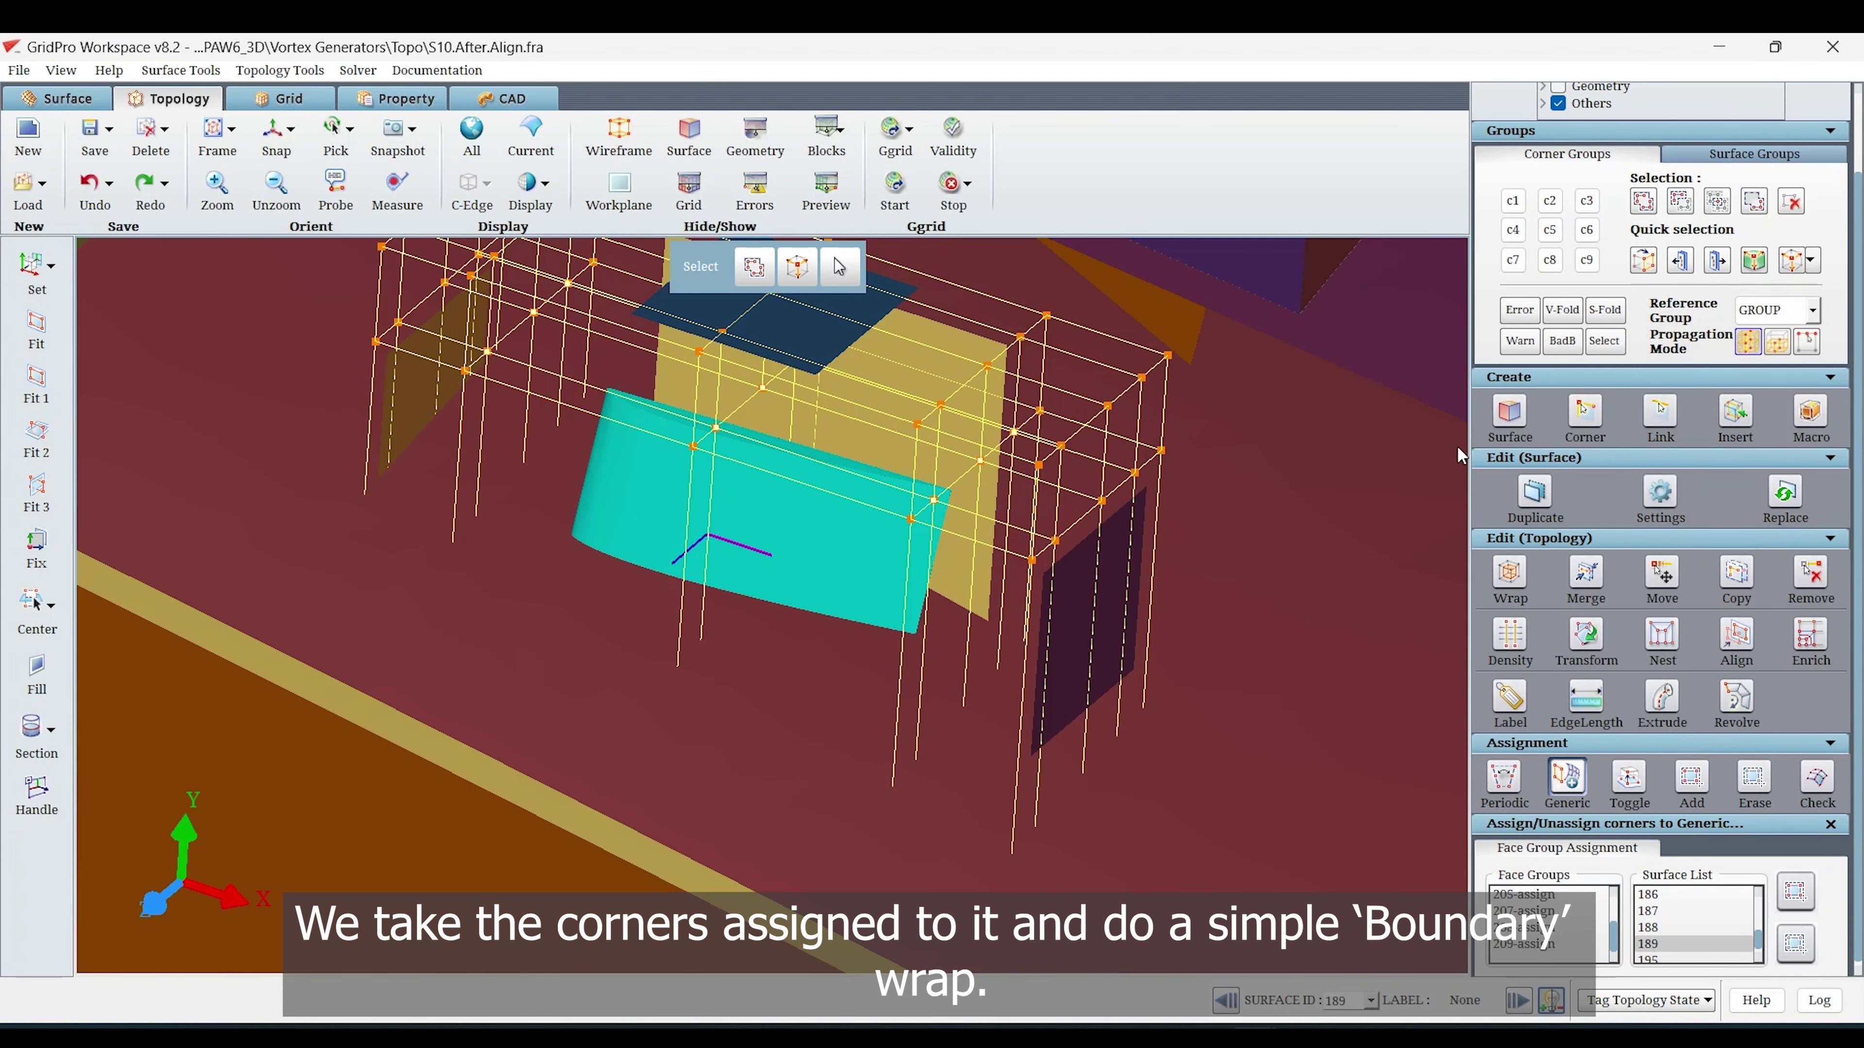
Group the vortex generator's assigned corners in c1 and apply a Boundary wrap with exclusion group c2, Smart Inheritance and 4 percent.
click(1526, 574)
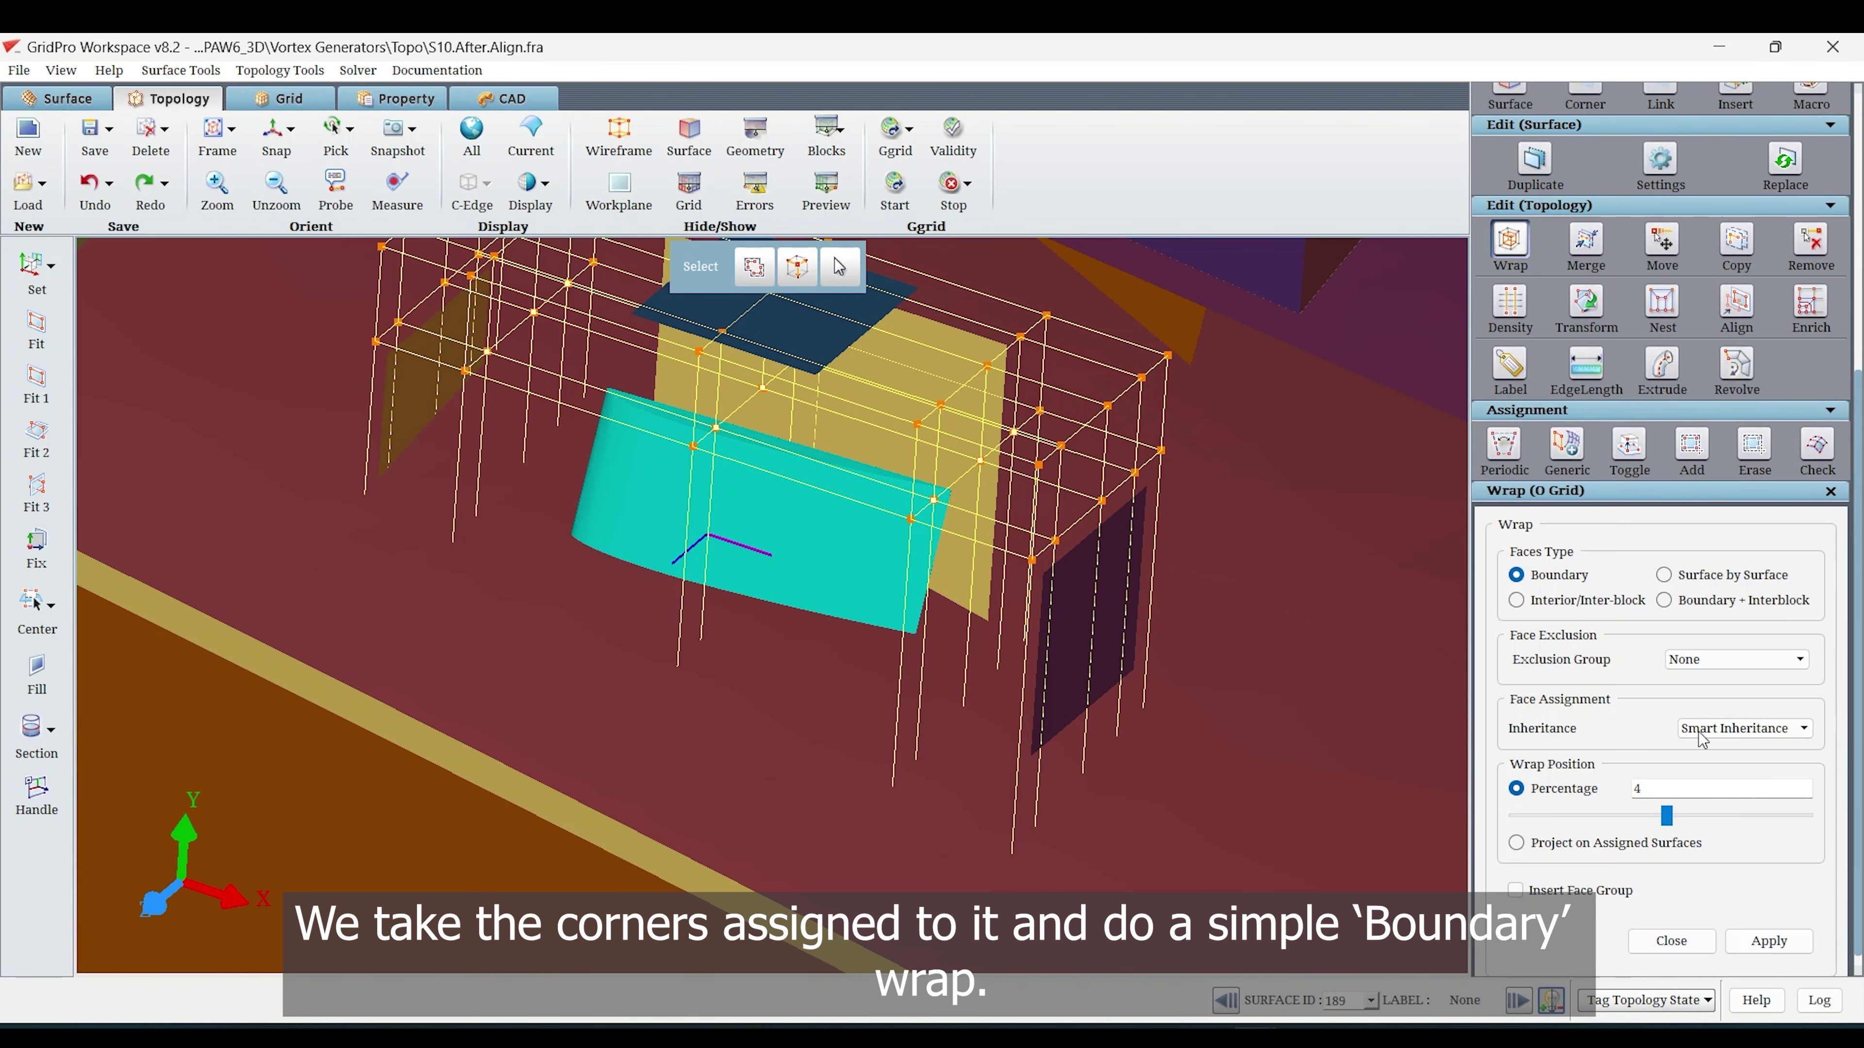
click(1768, 942)
click(1643, 159)
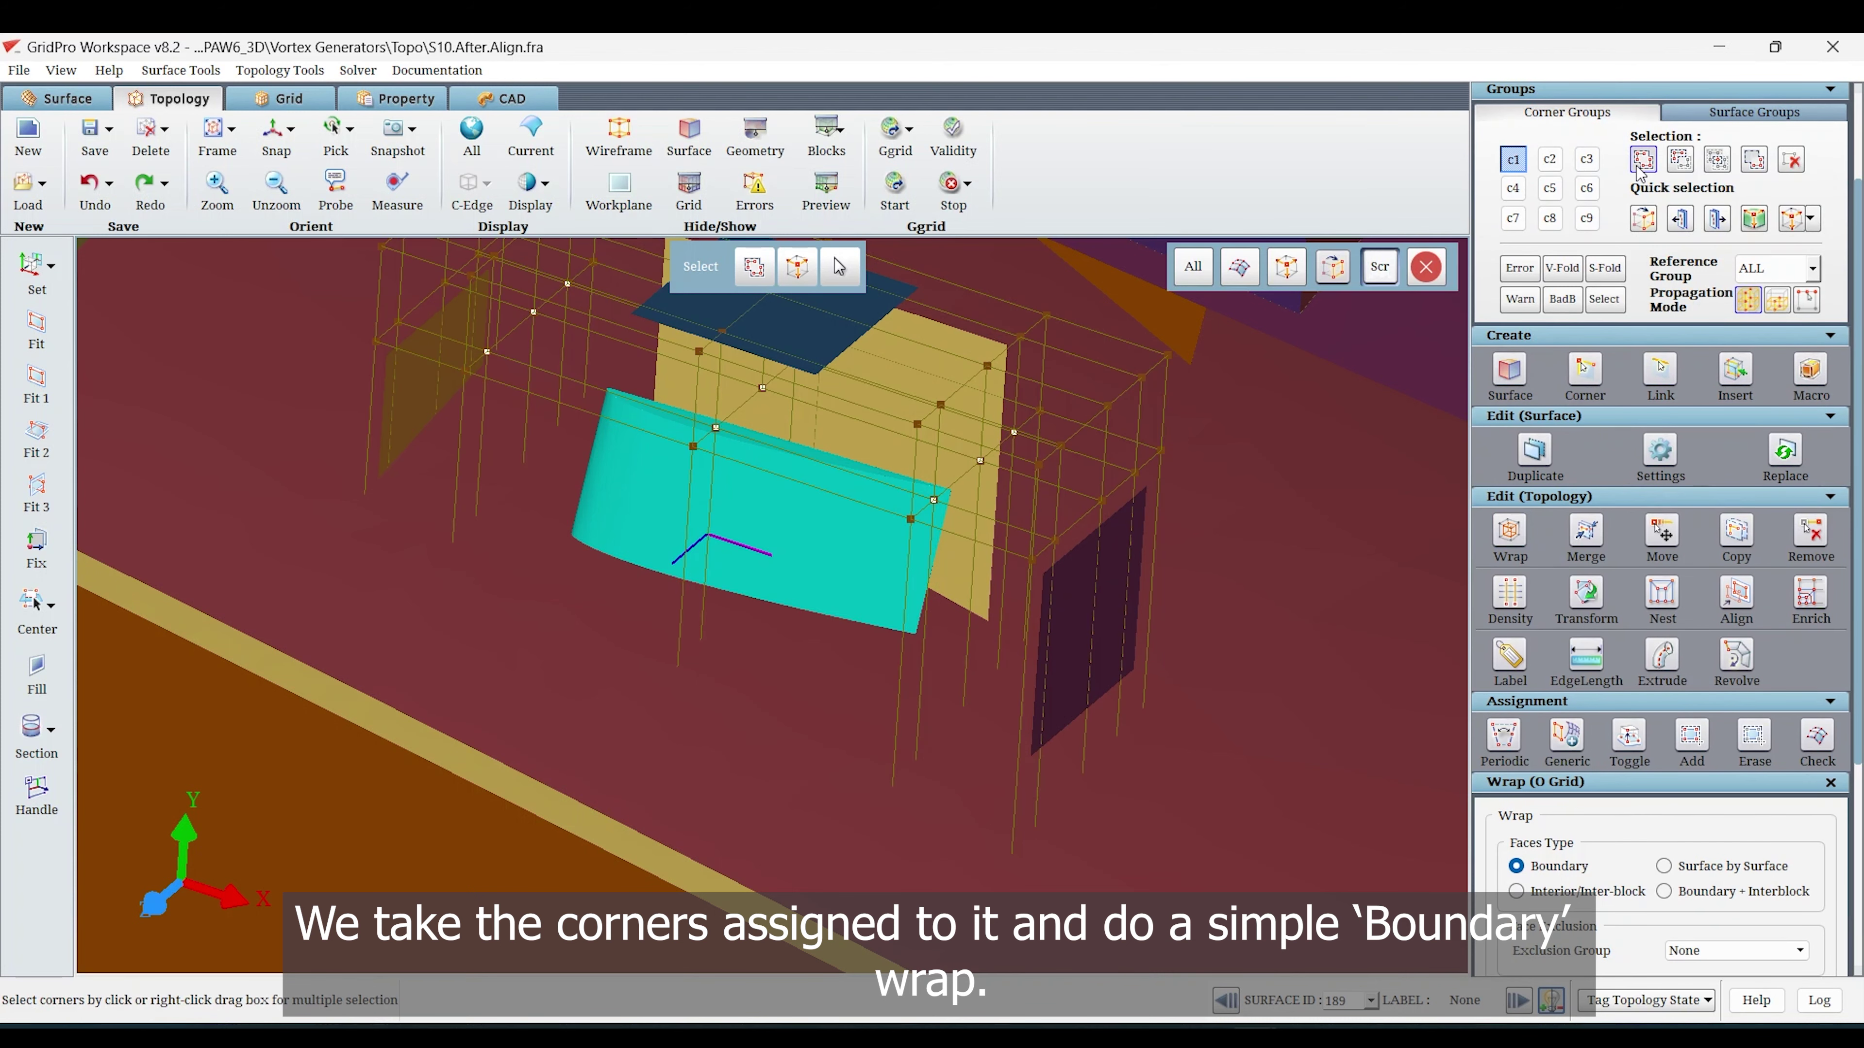
click(1240, 266)
scroll(1805, 837, down, 1)
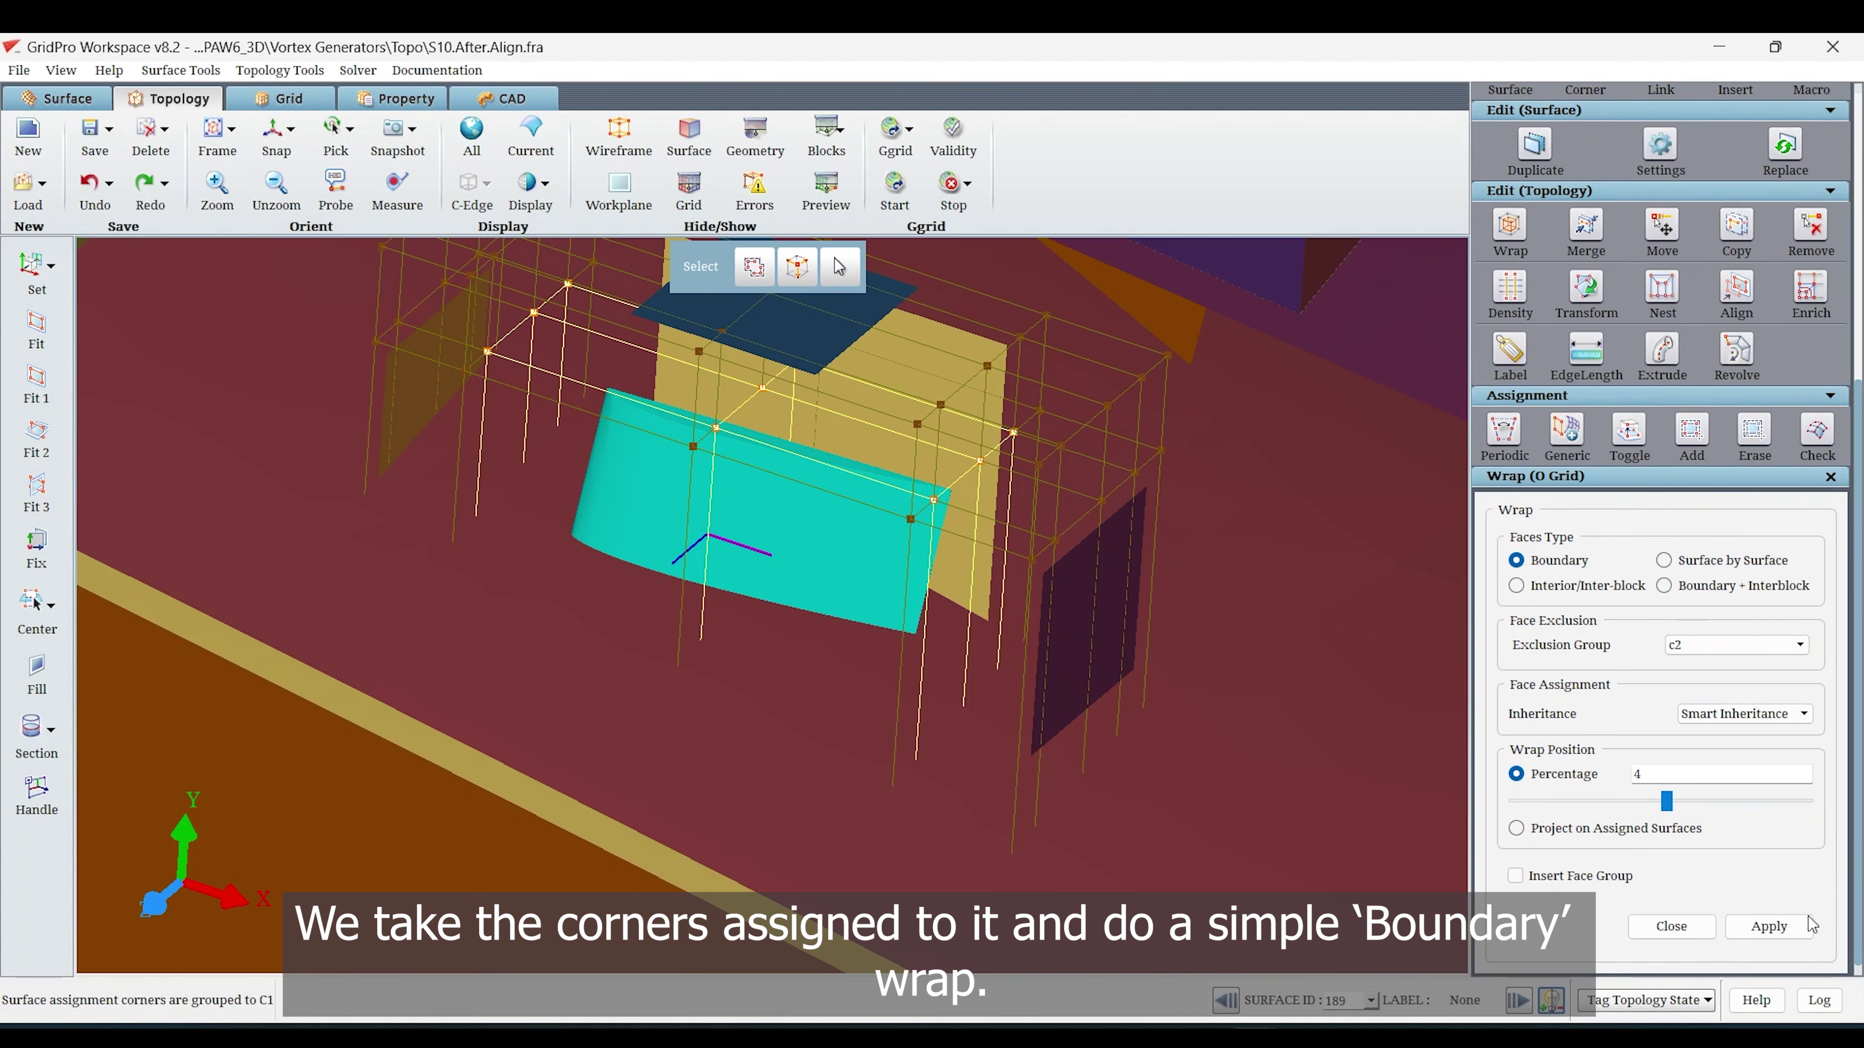
click(1768, 927)
drag(1073, 716, 996, 688)
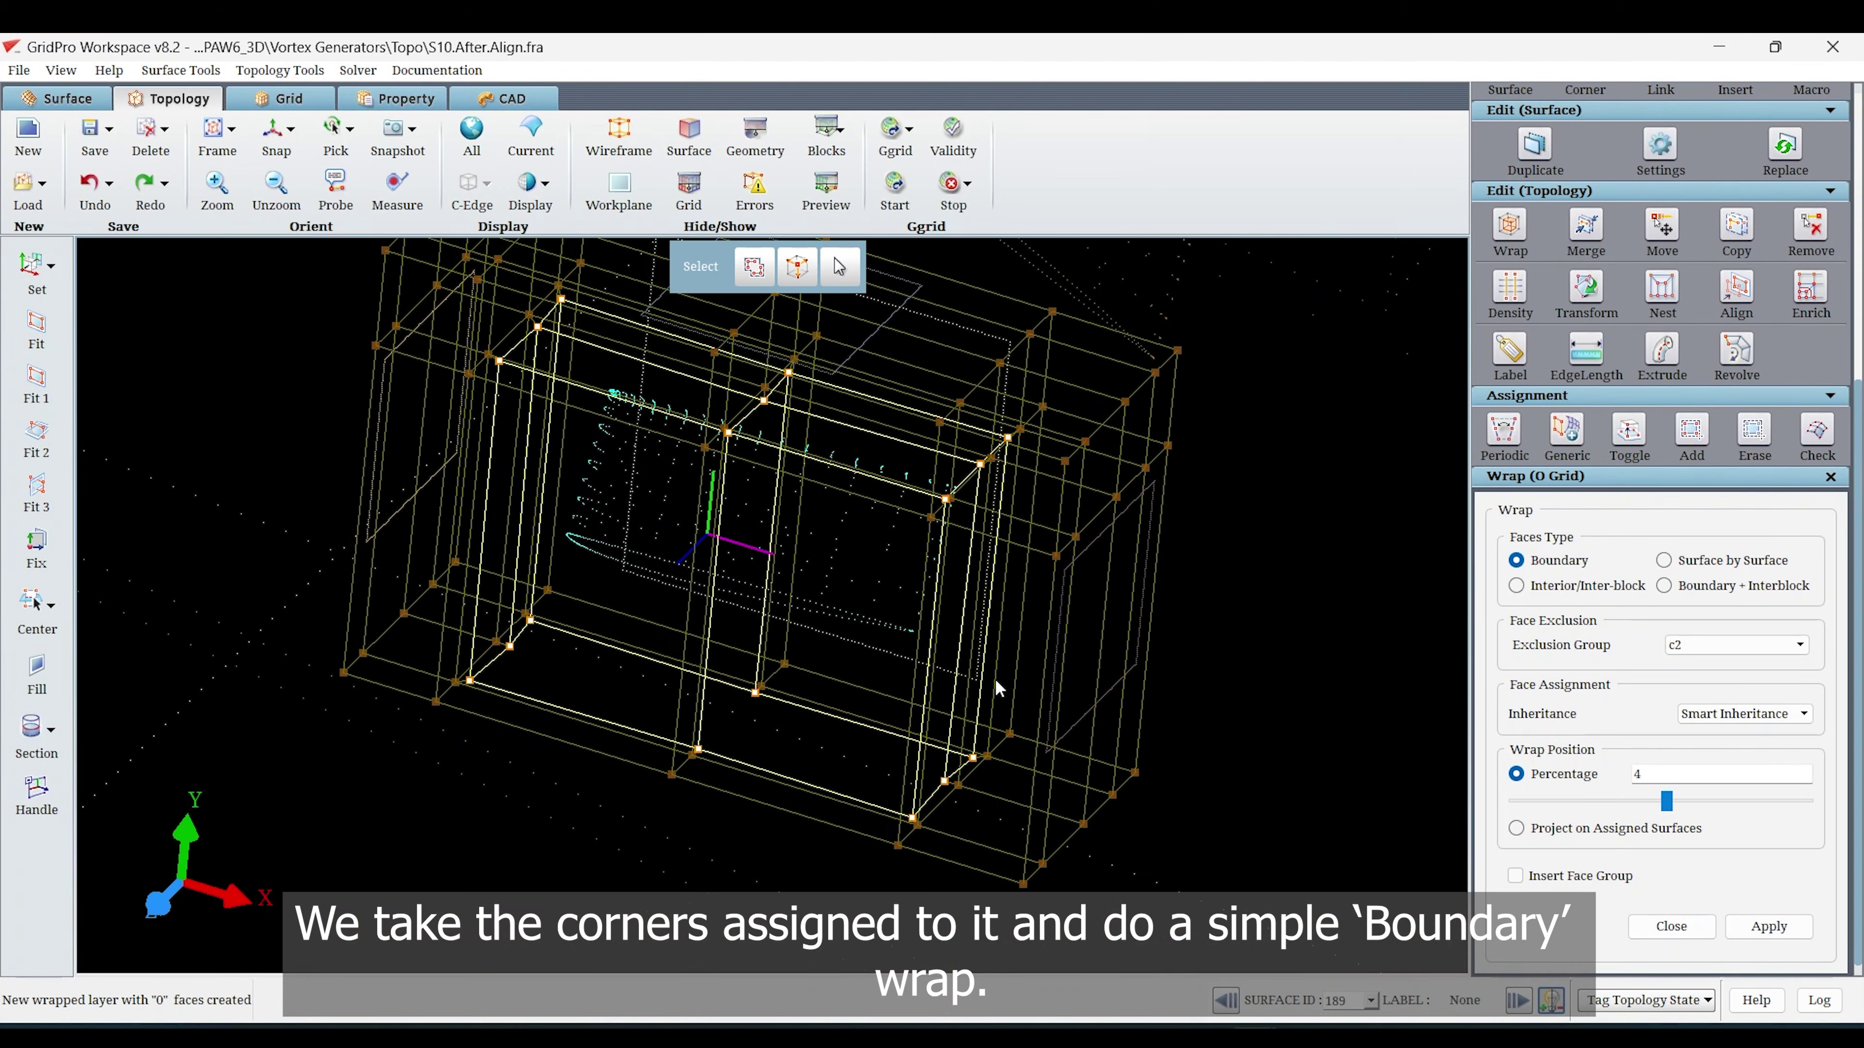
scroll(1632, 218, up, 2)
scroll(1596, 199, up, 1)
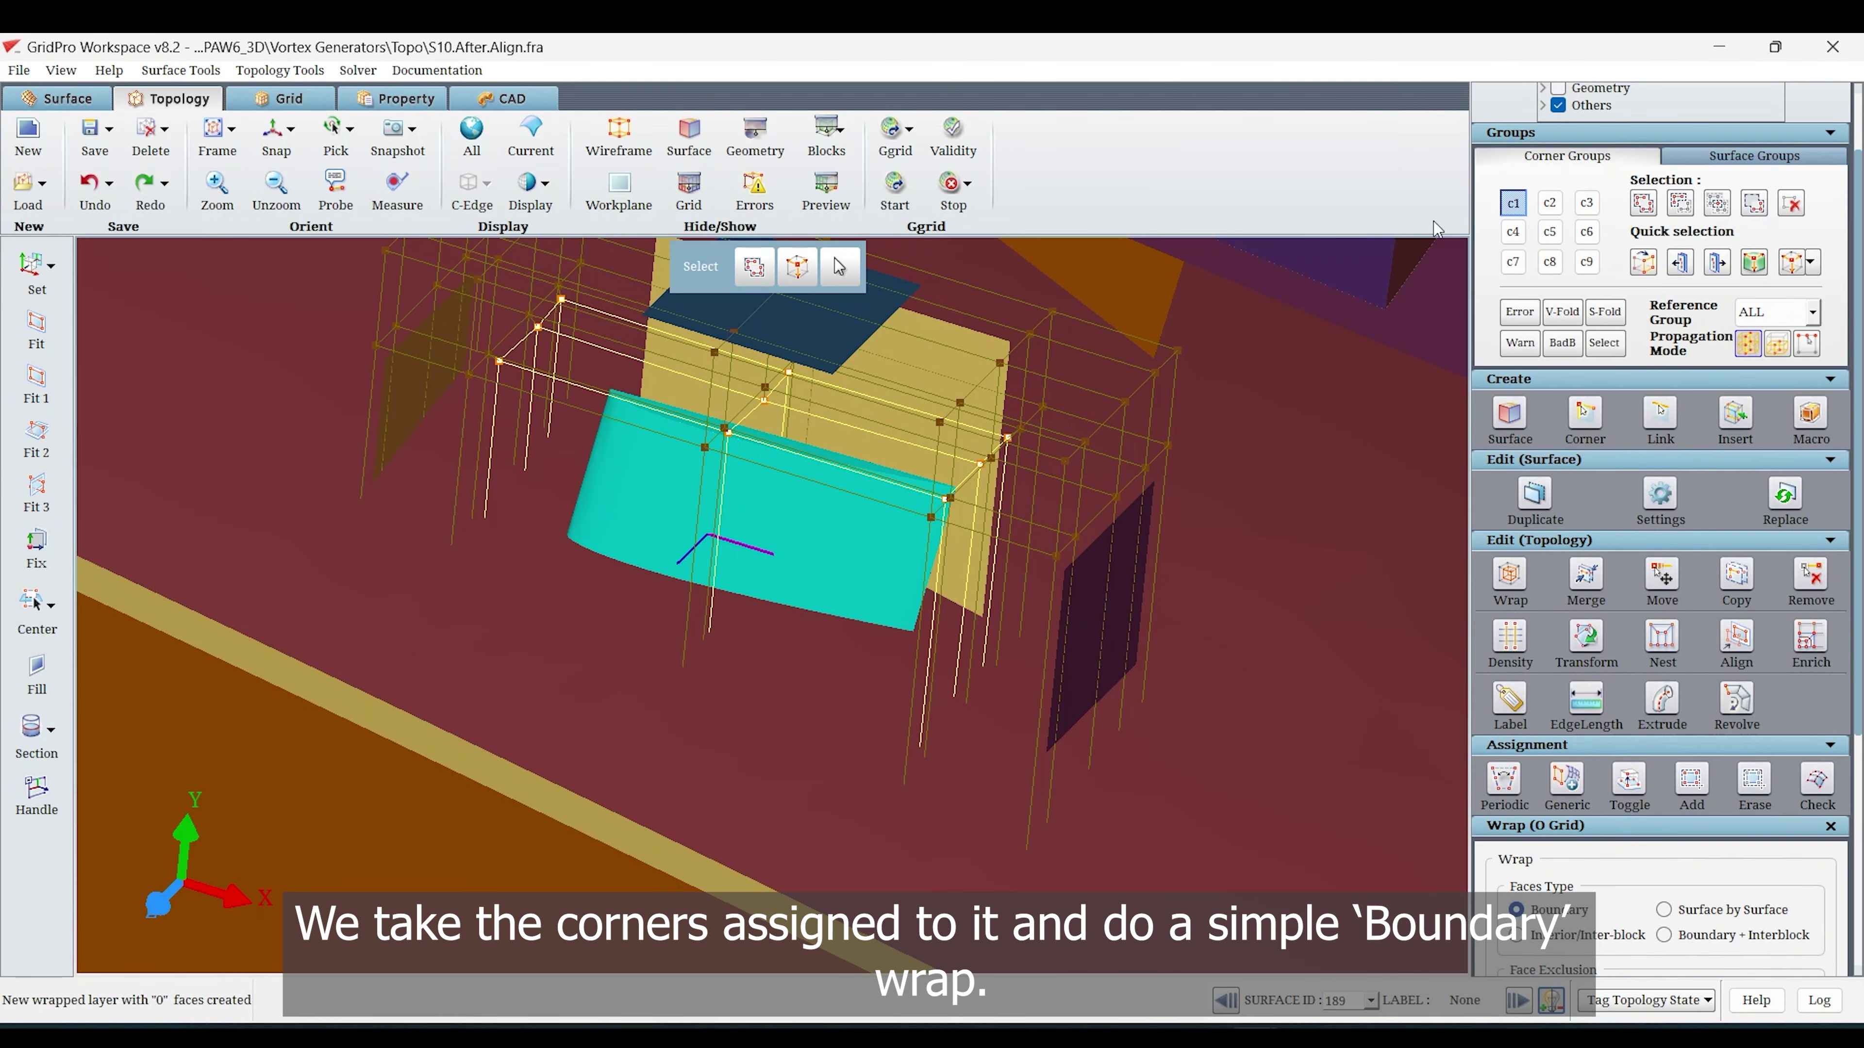
Group the vortex generator's surface-assigned corners in corner group c2, adjust that group's corners, and show group c1.
click(1554, 200)
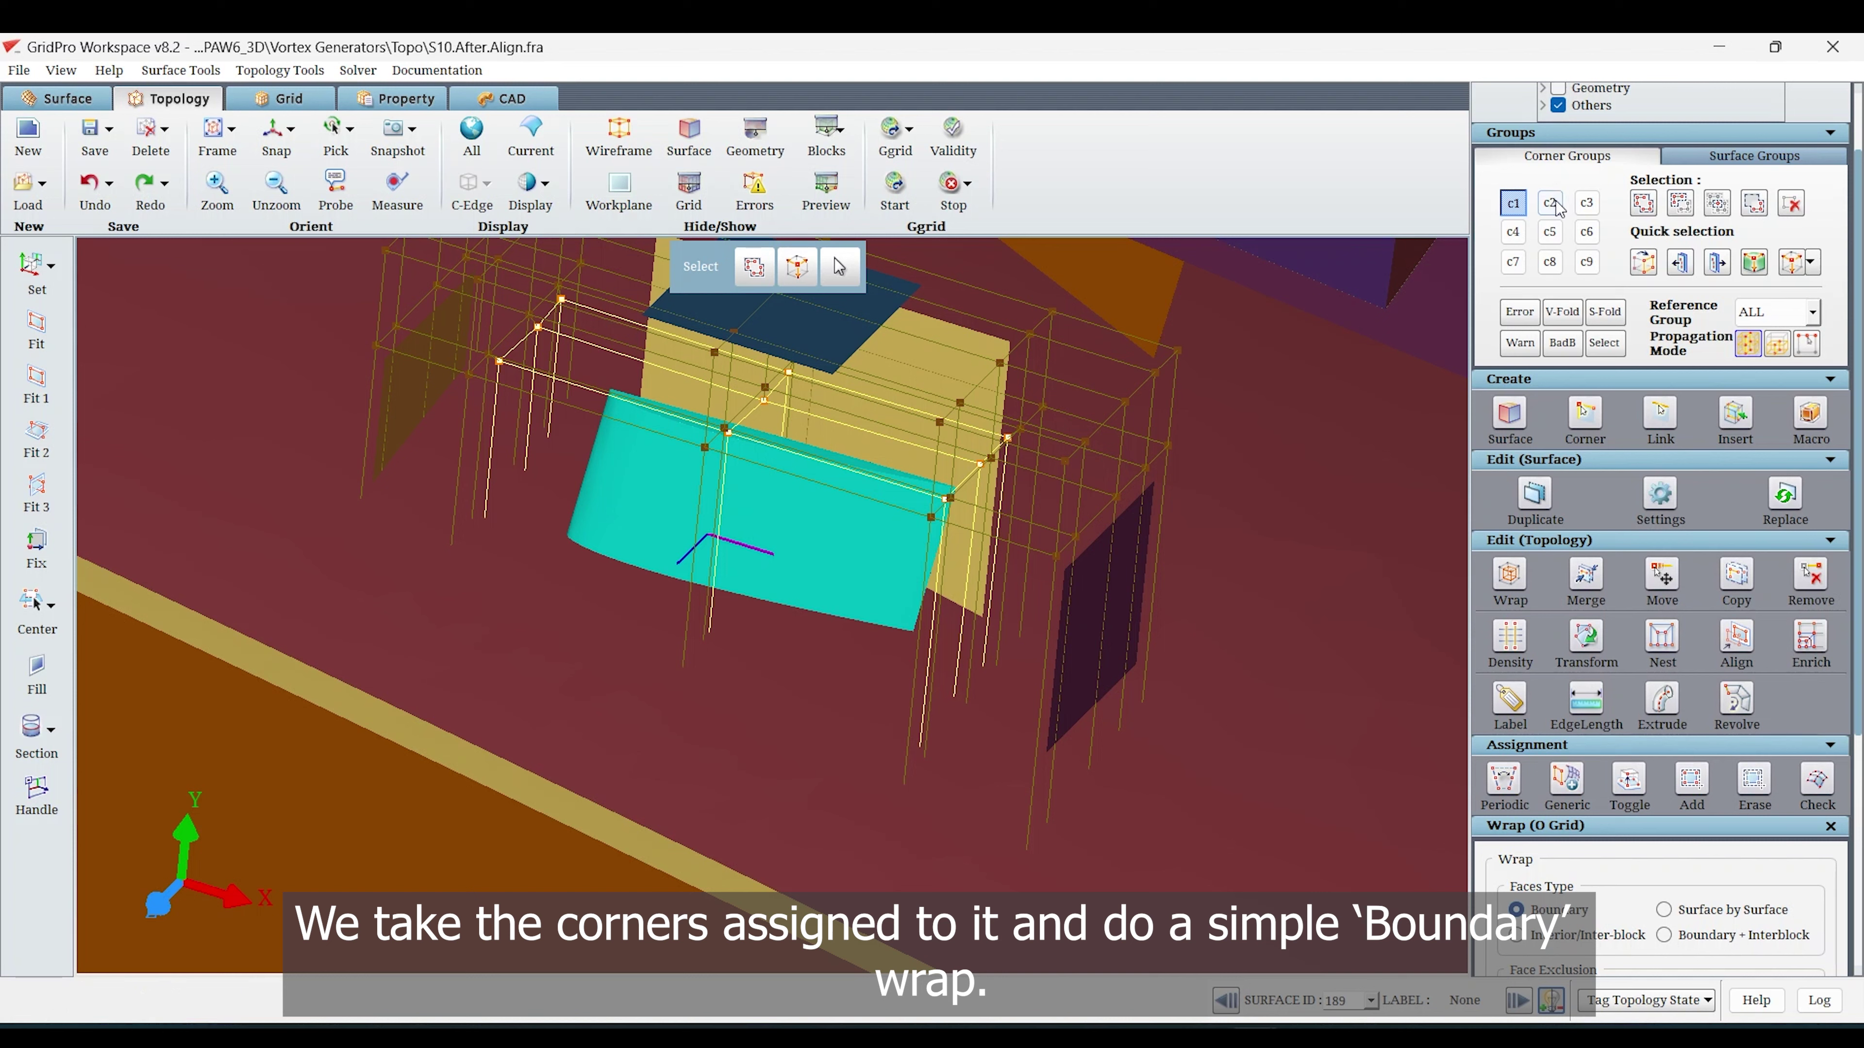
click(1648, 205)
click(1245, 275)
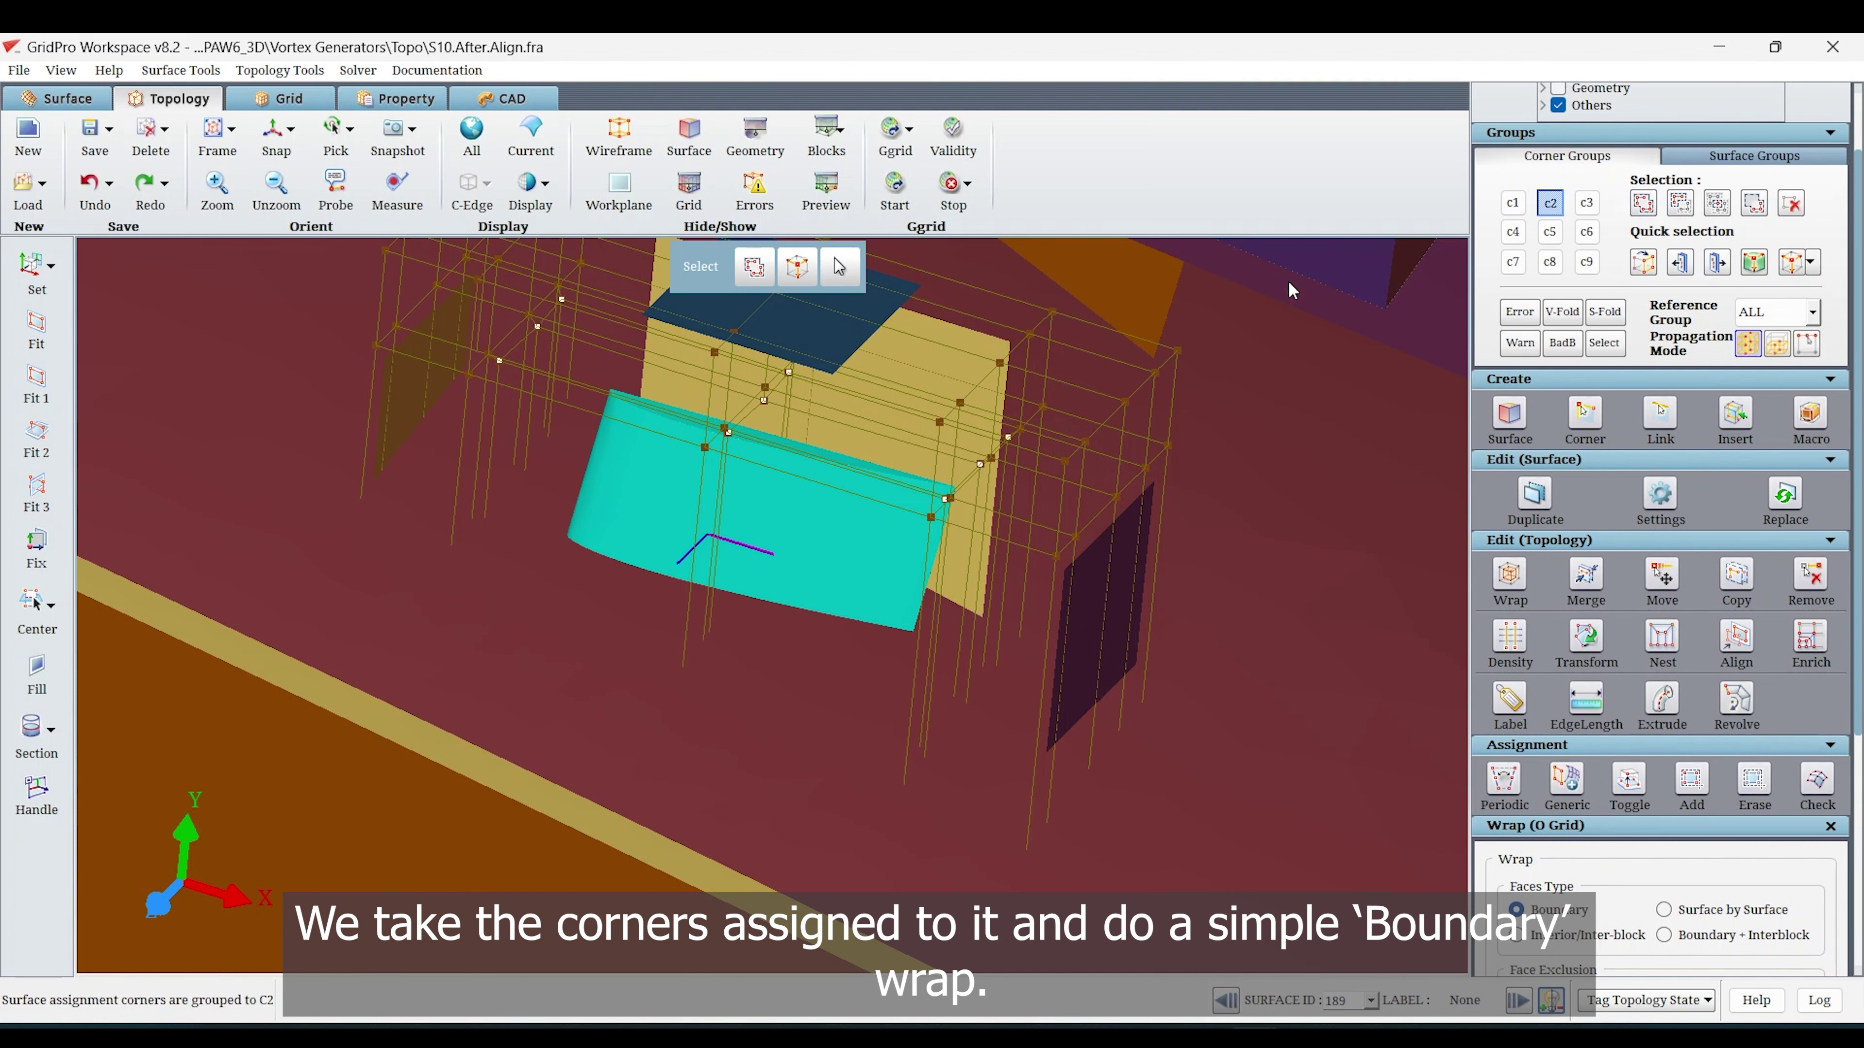
click(1797, 257)
click(1674, 210)
click(1510, 210)
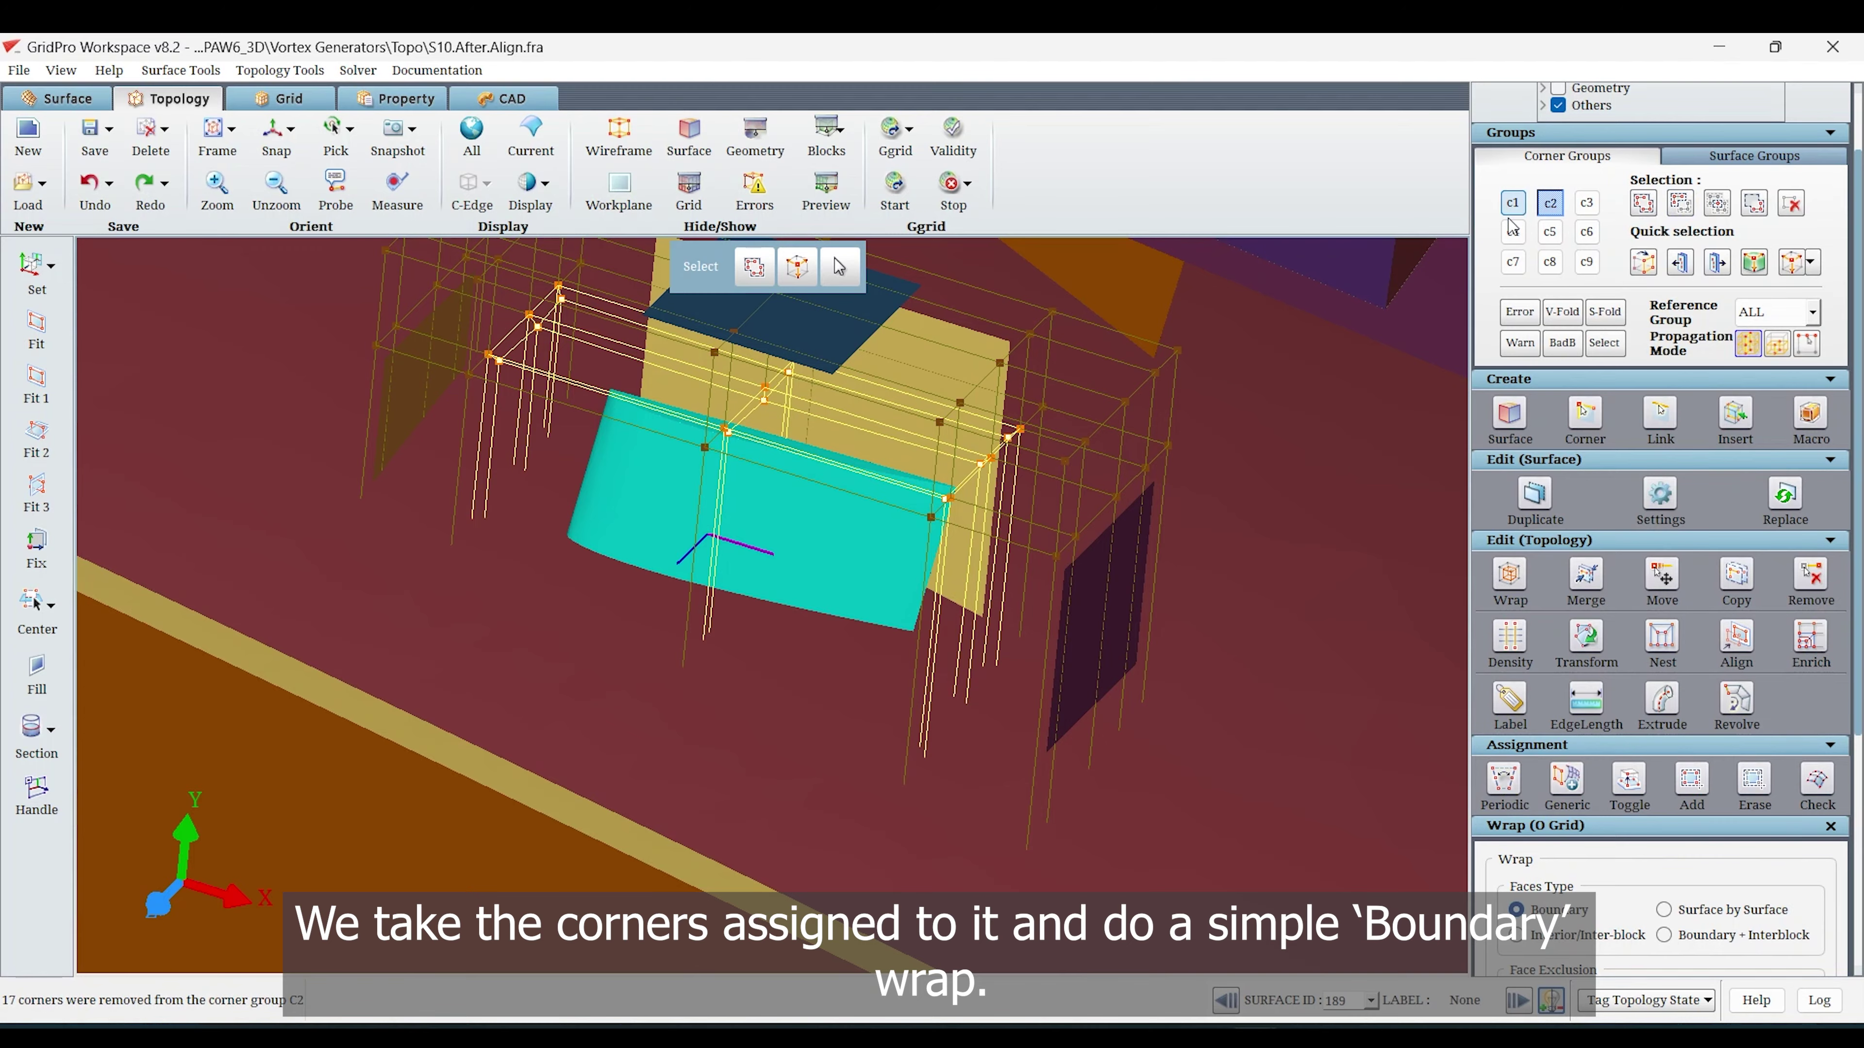
drag(972, 738, 846, 842)
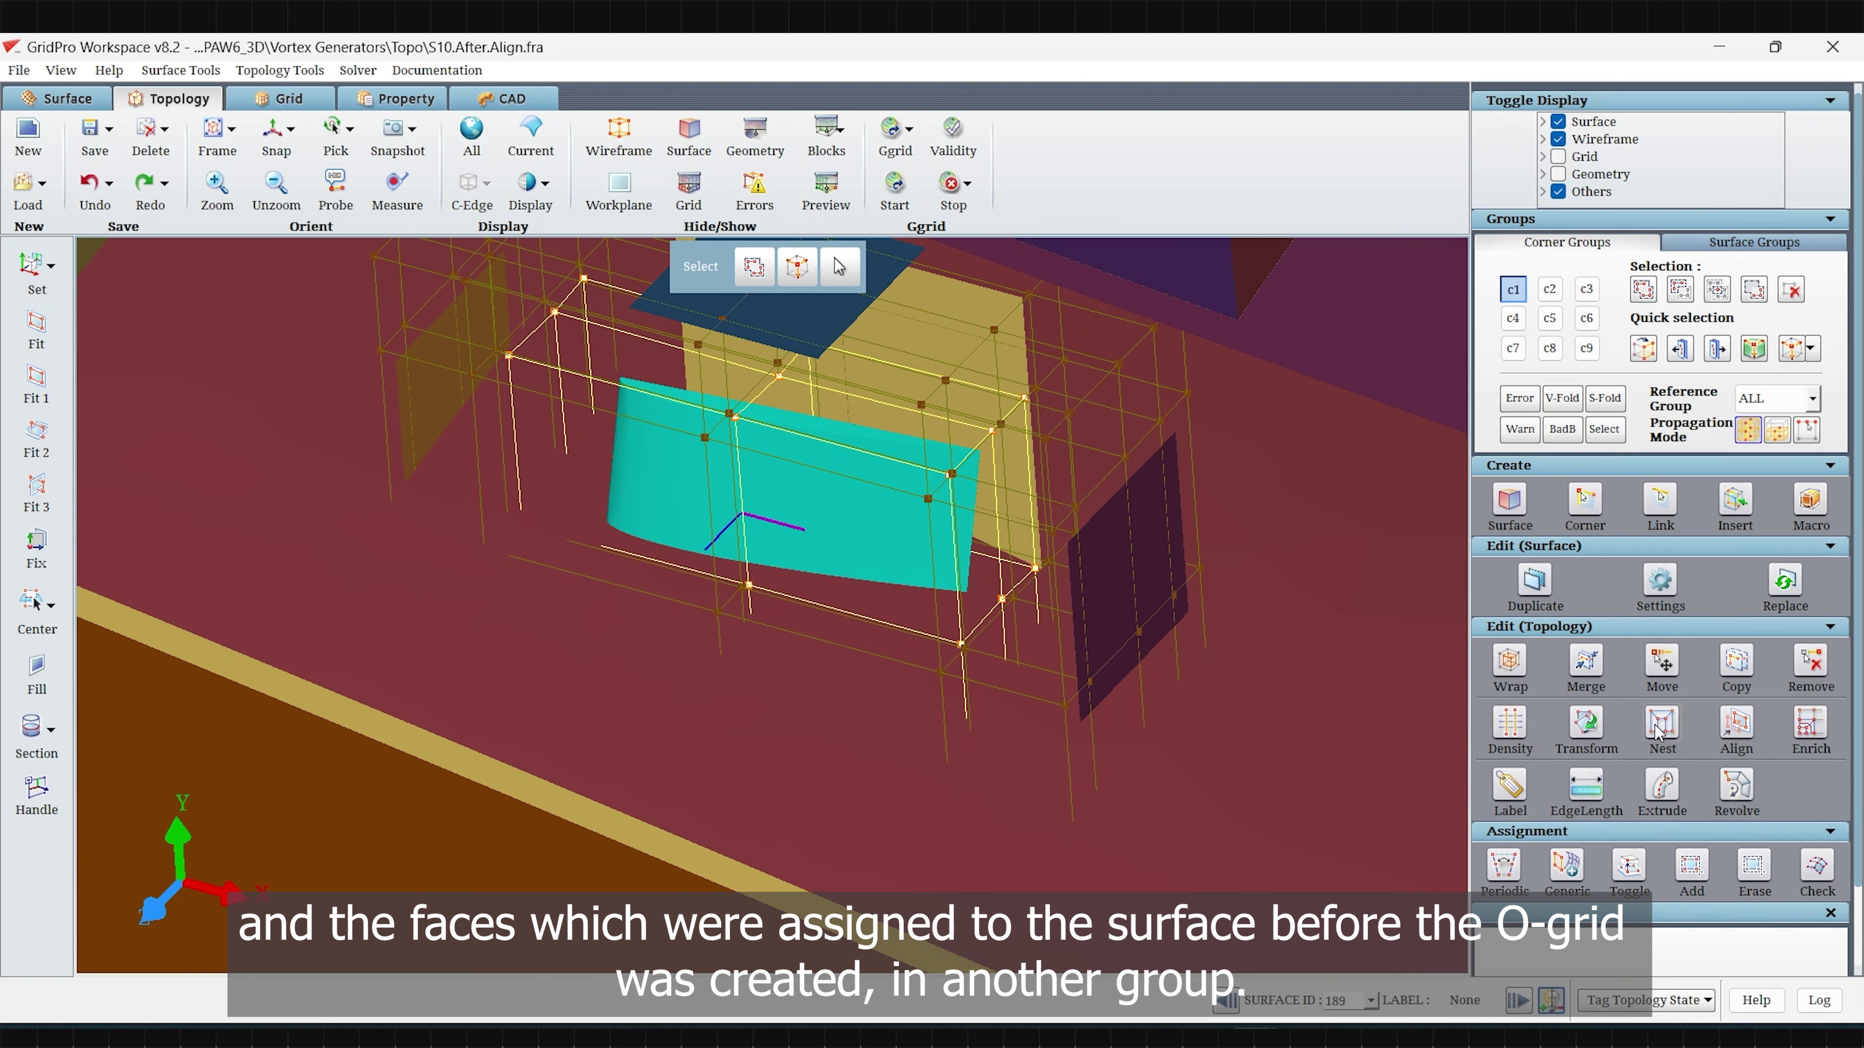
Nest the topology by Area with high density group c1, low density group c2 and refinement level 1.
click(1660, 727)
click(1612, 906)
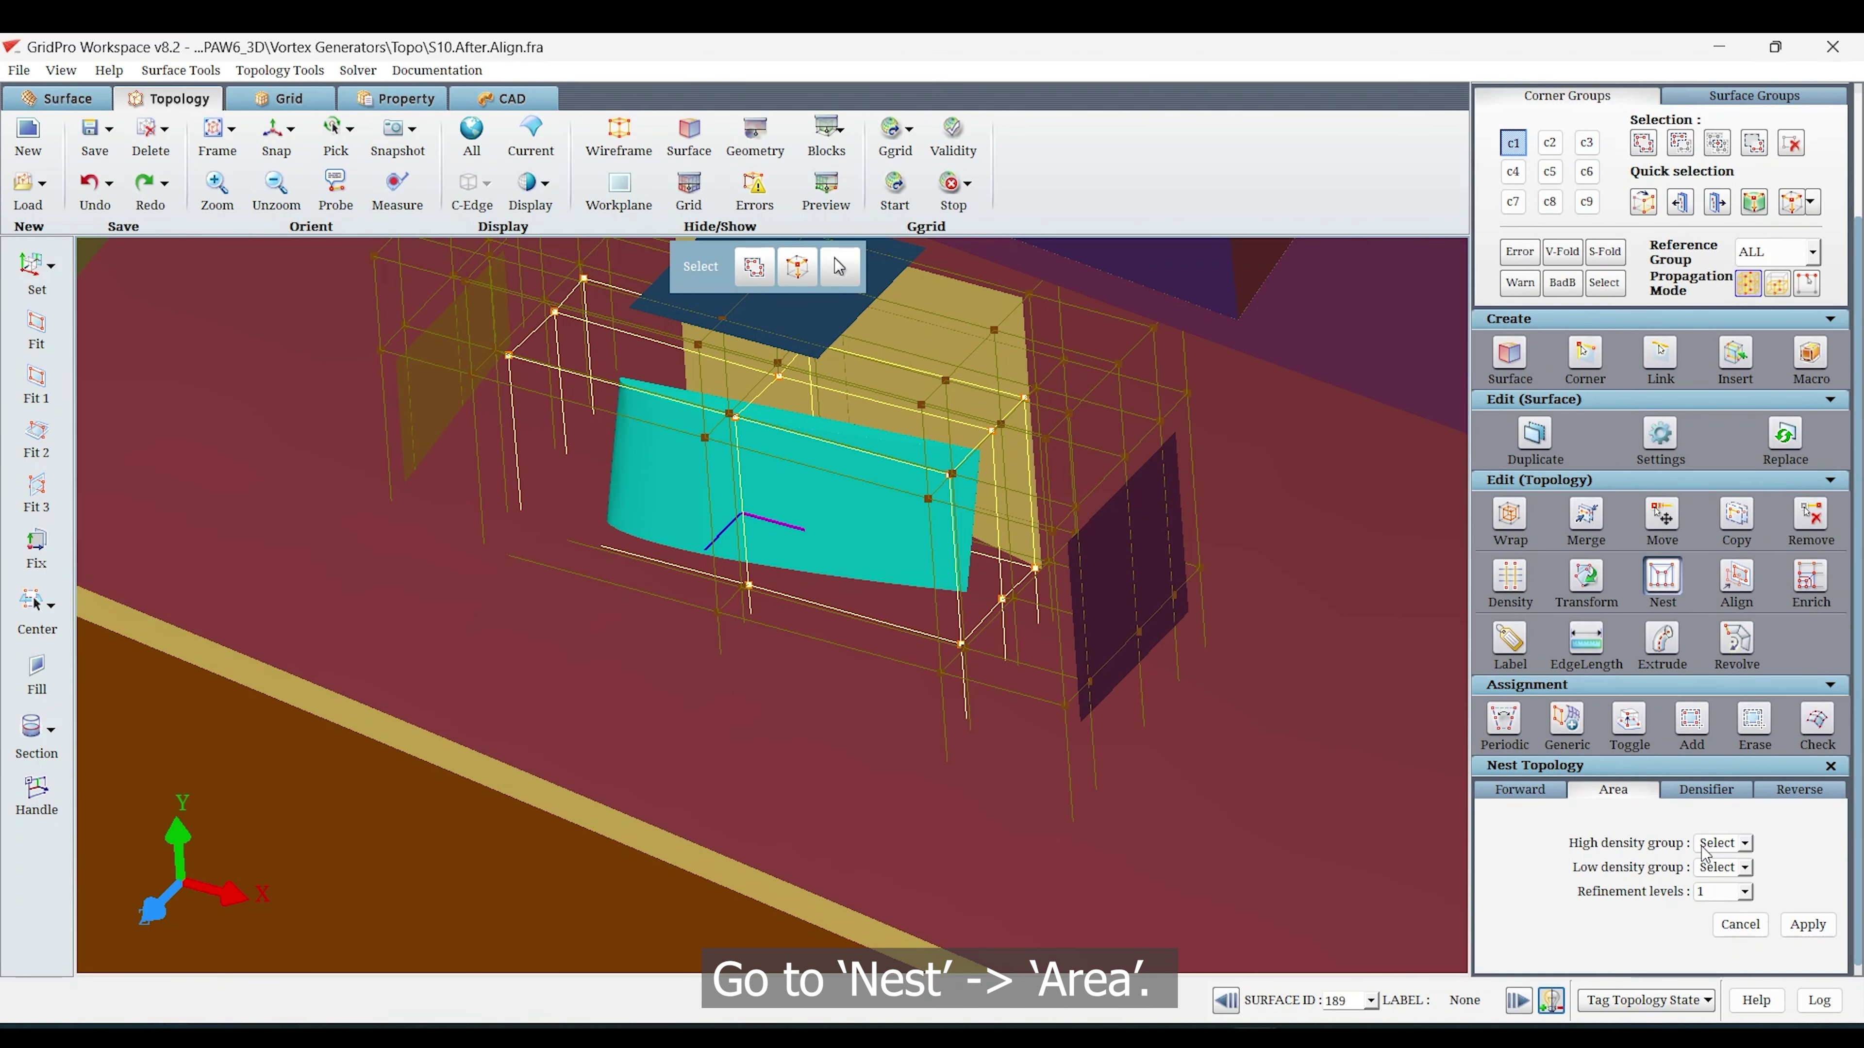
click(1736, 842)
click(1714, 862)
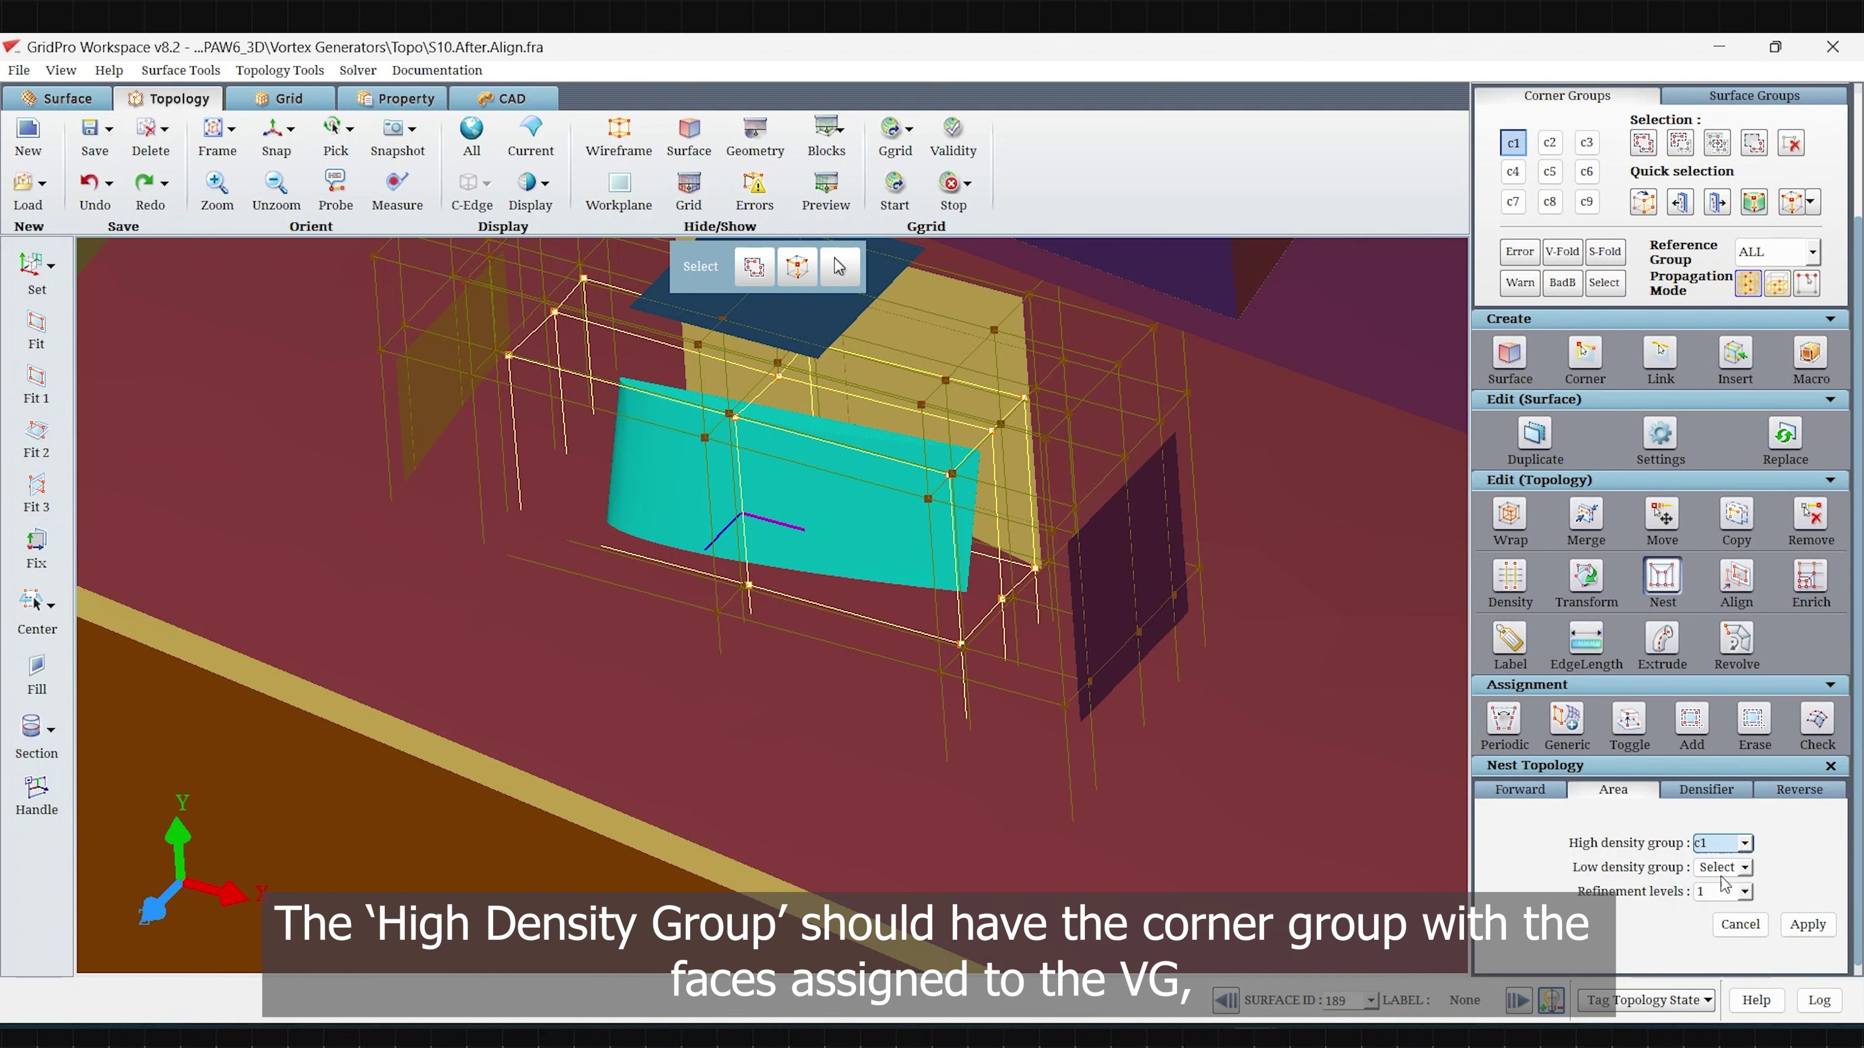
click(1721, 868)
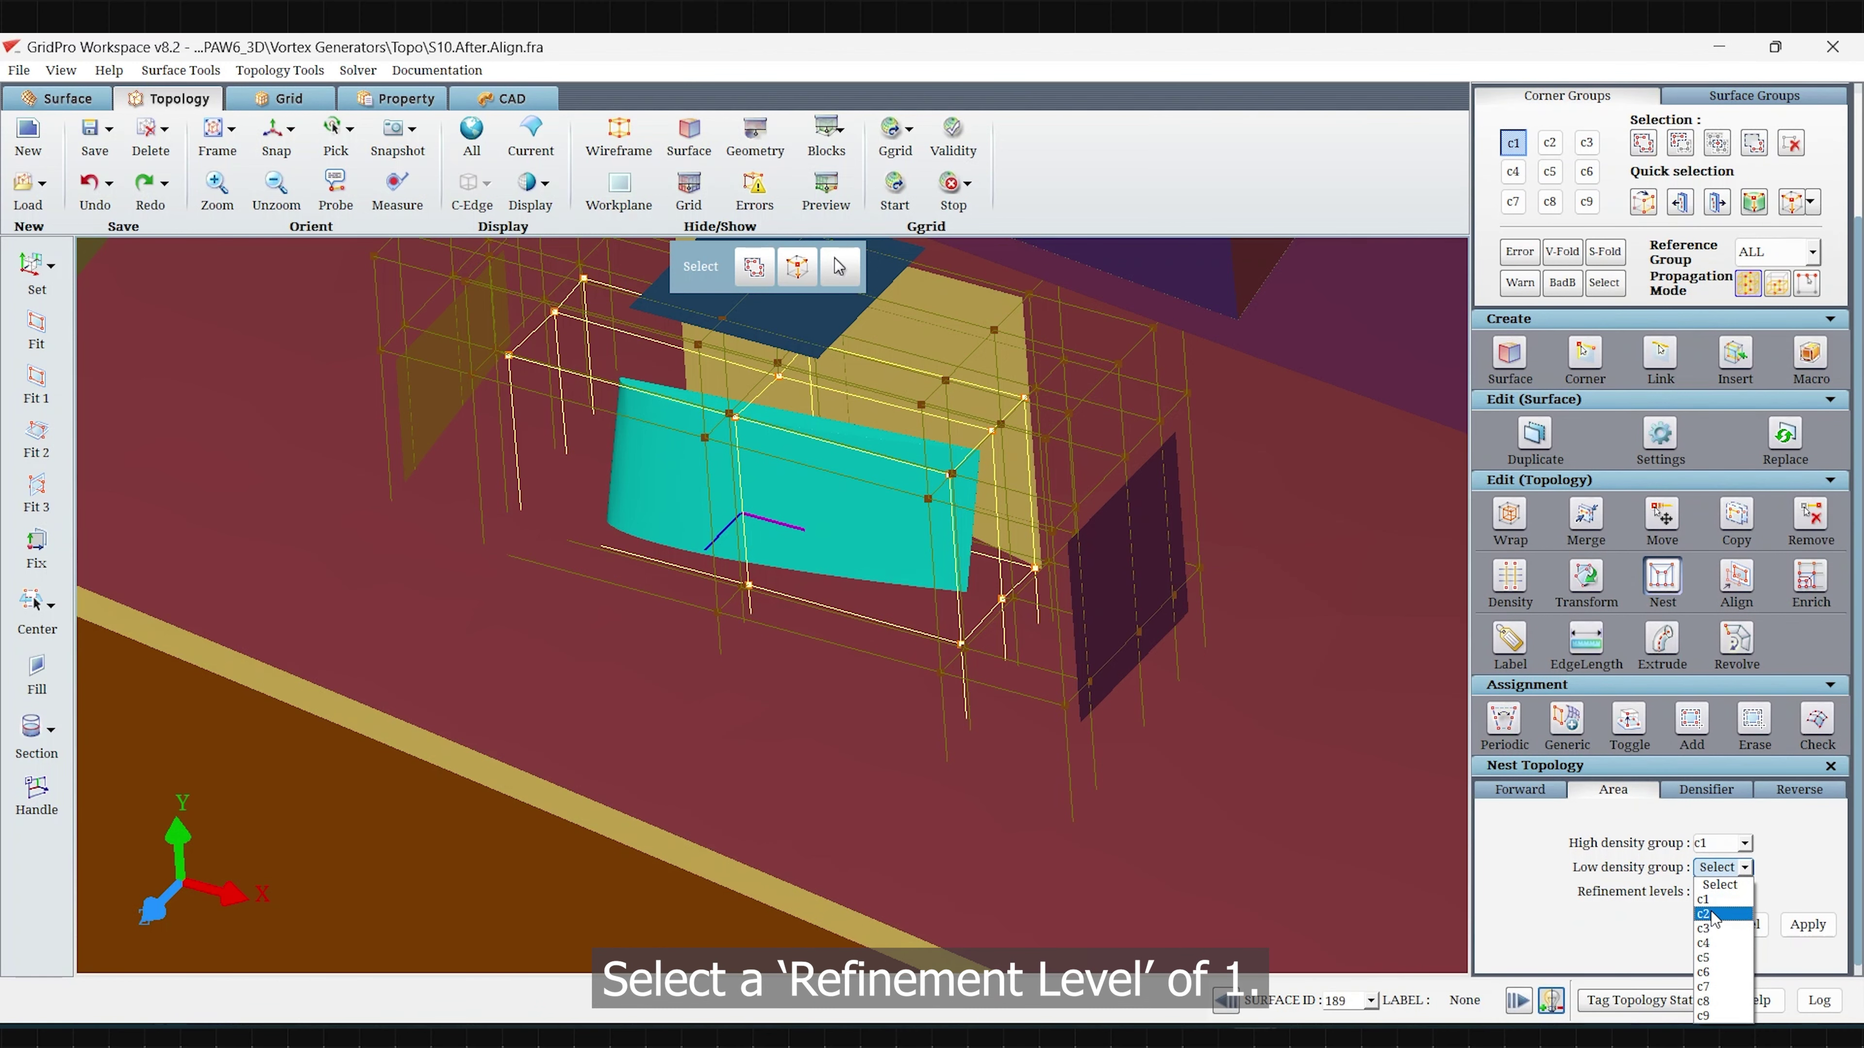
click(1712, 914)
click(1807, 924)
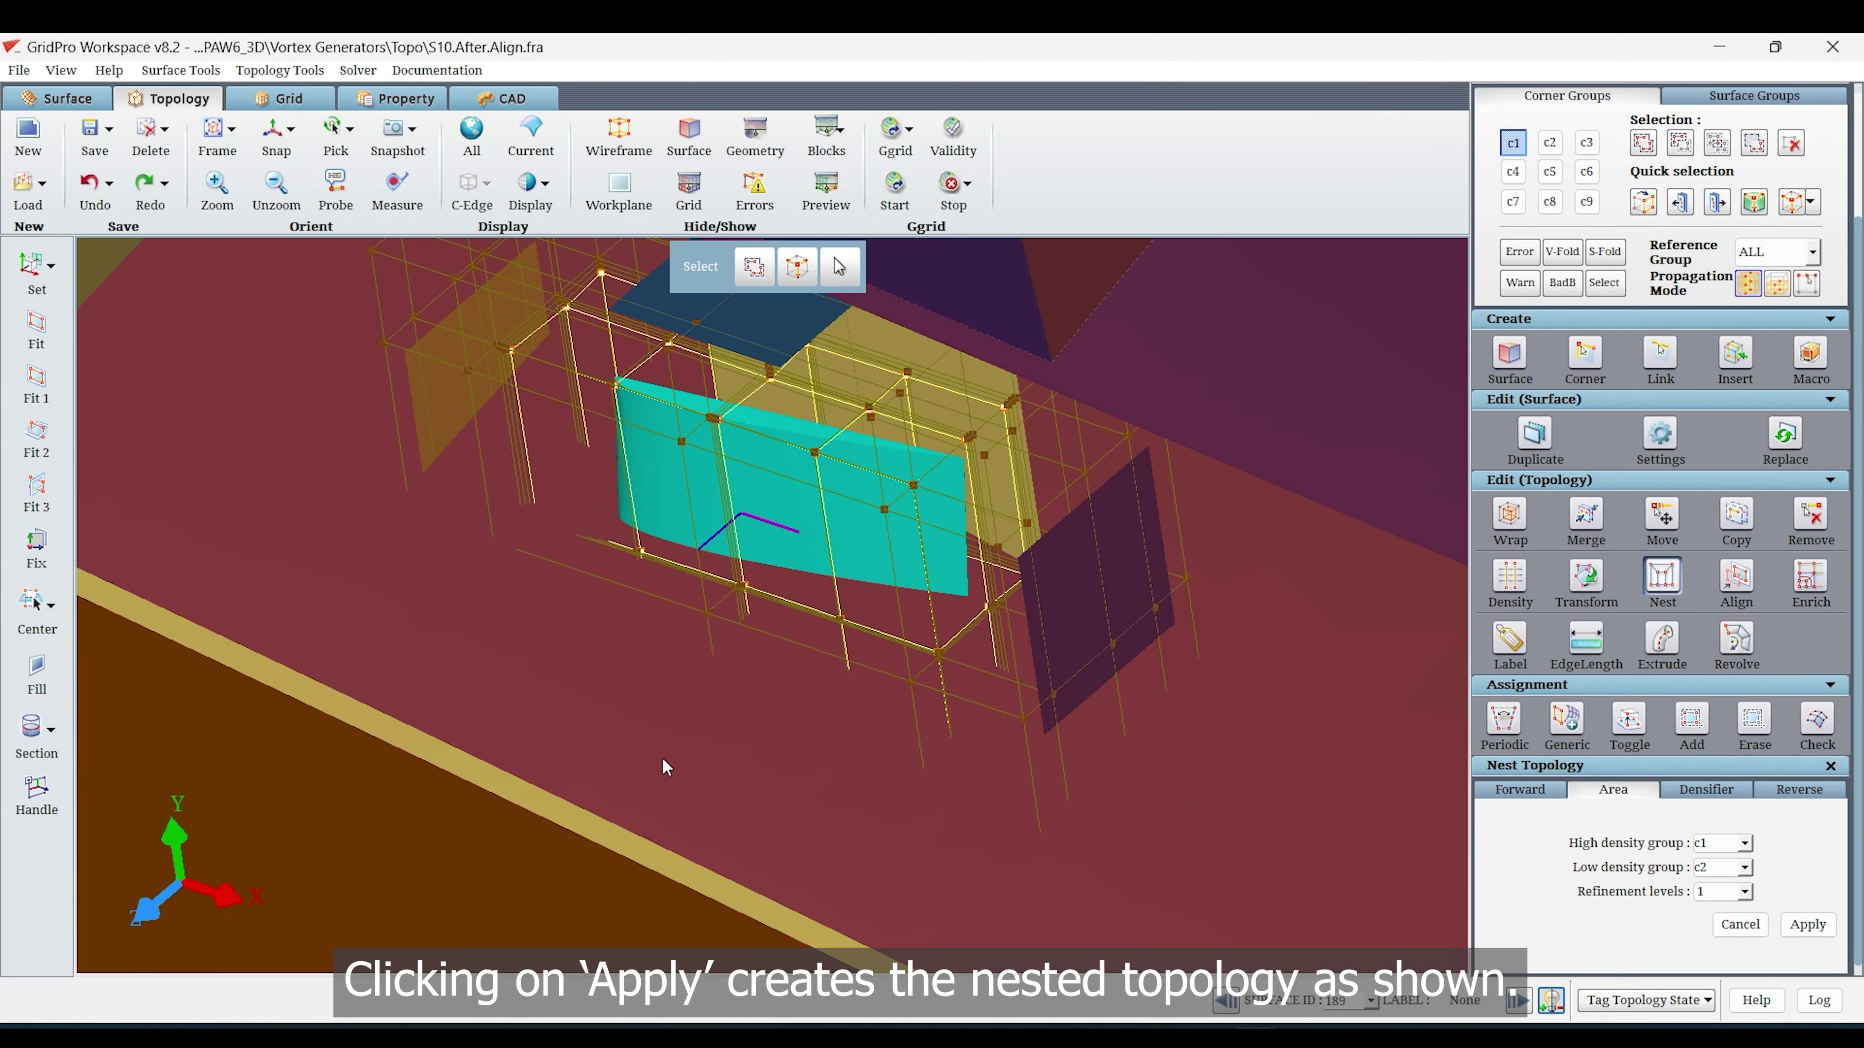
Show the whole topology, set the density of the lengthwise edges along the vortex generator's +X half to 16, and preview the grid.
click(1517, 145)
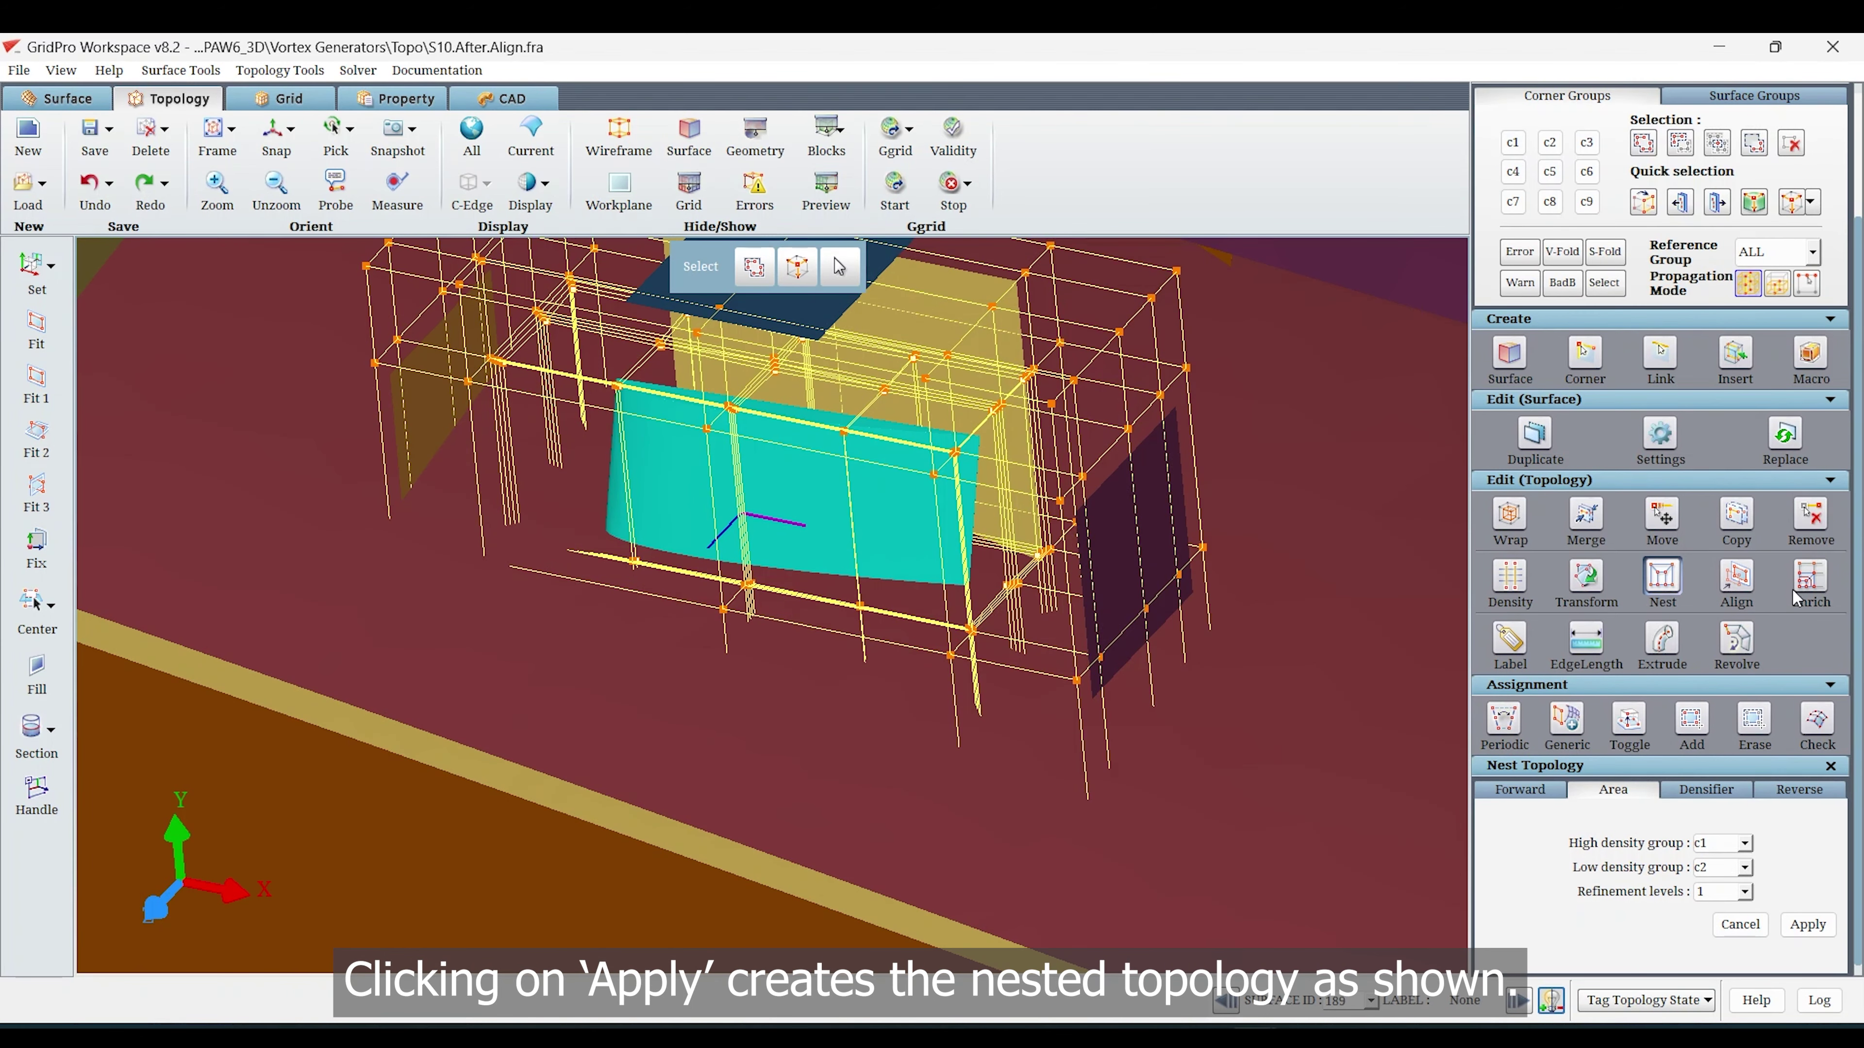
click(827, 185)
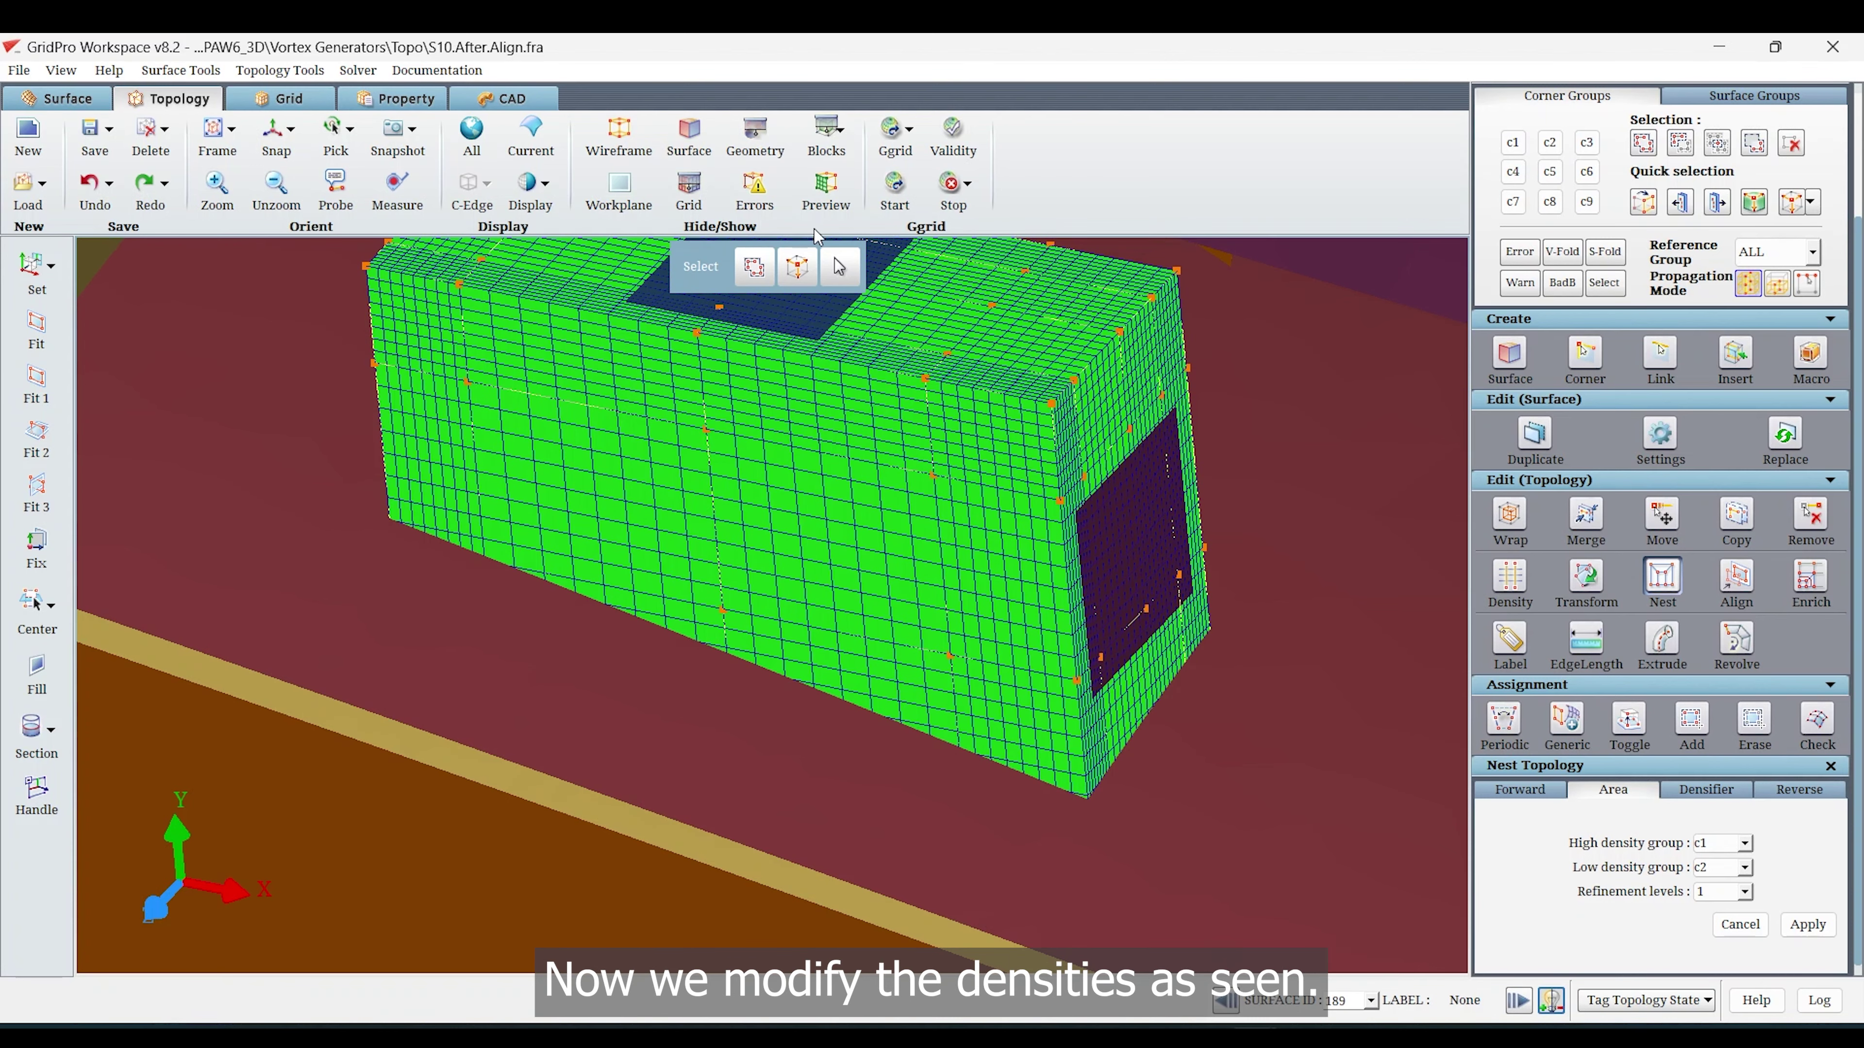
click(825, 185)
click(1511, 580)
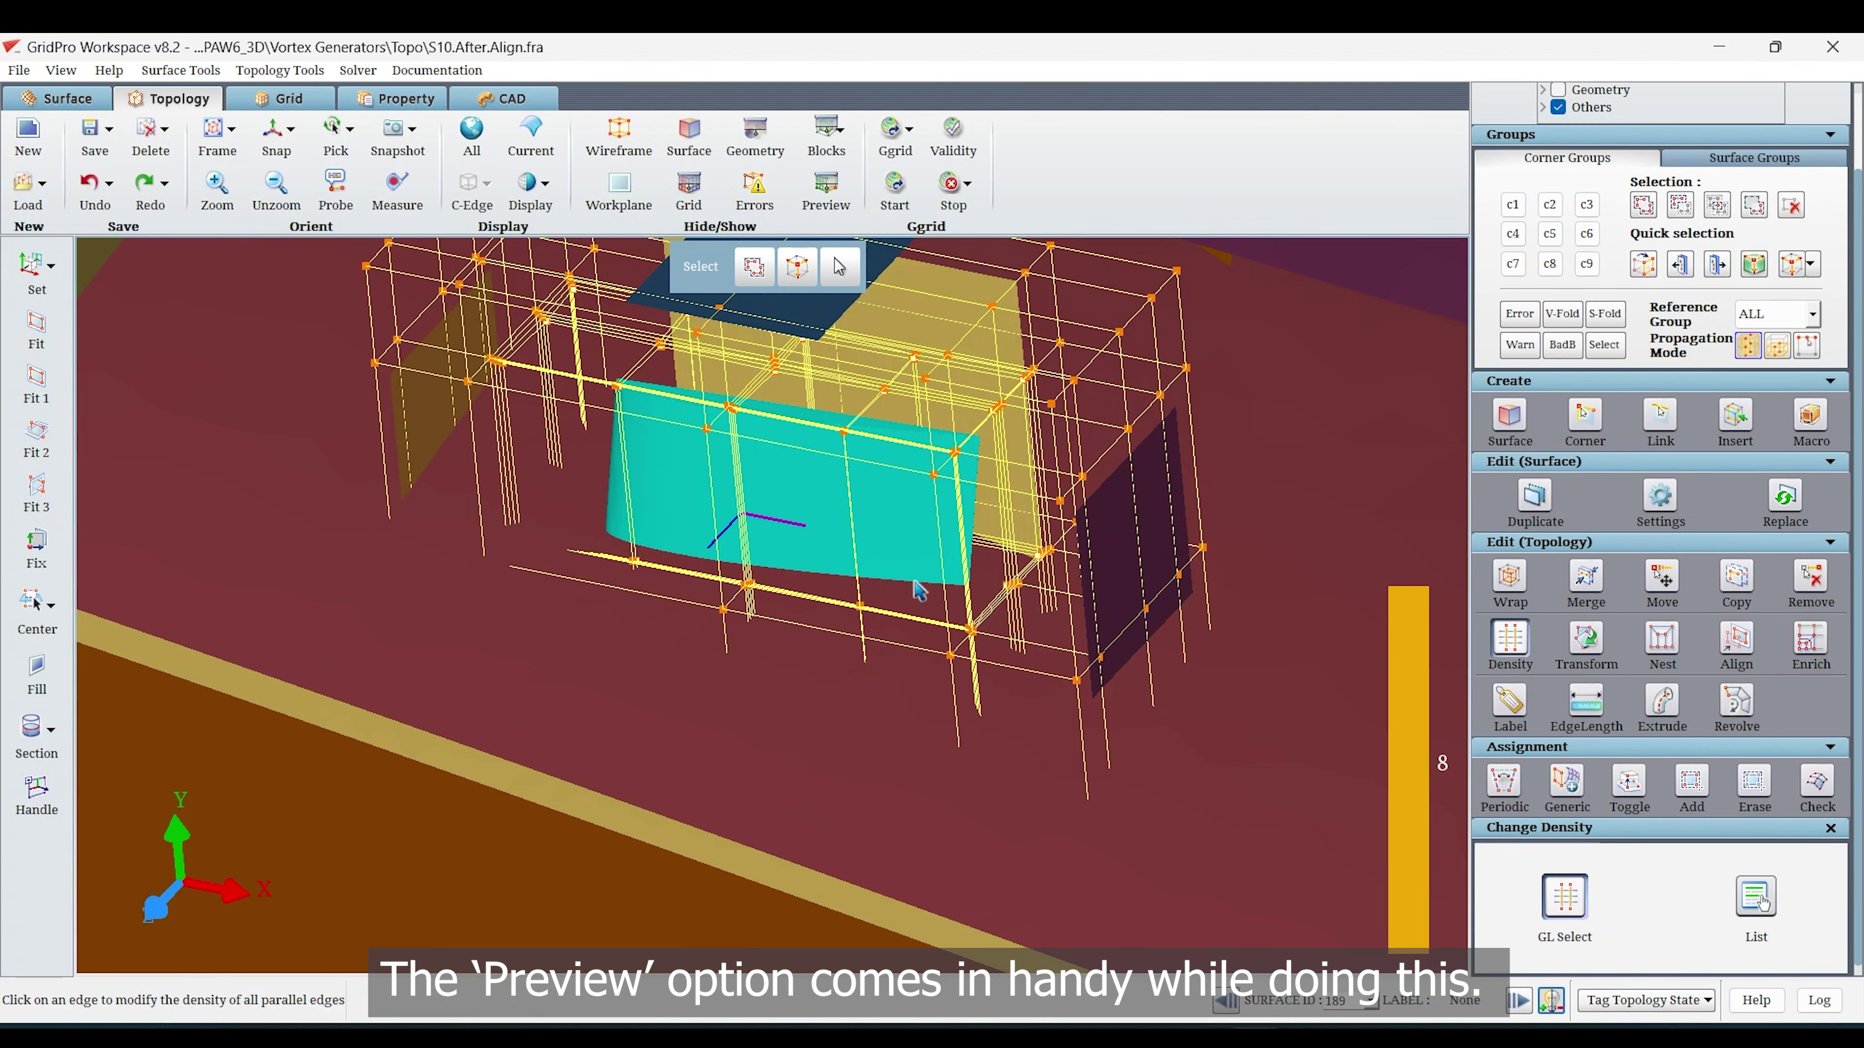
click(914, 617)
drag(740, 850, 974, 856)
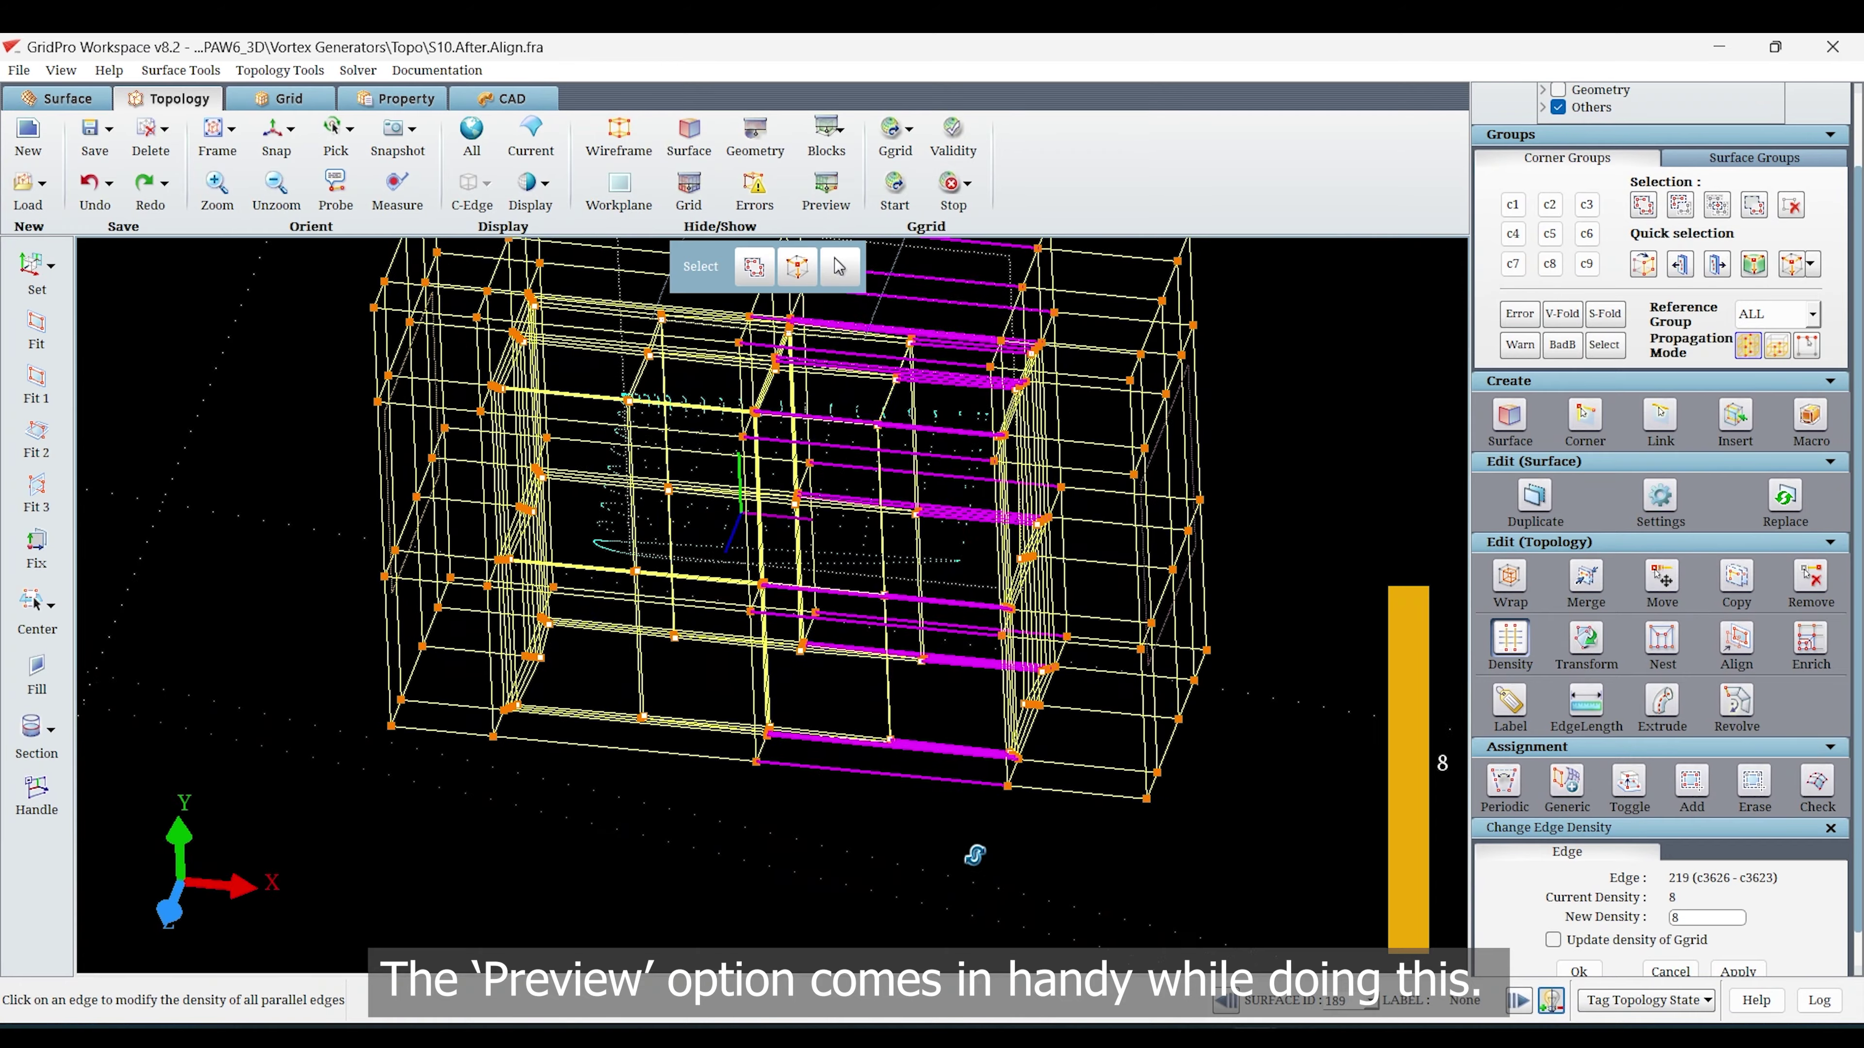
double_click(1710, 918)
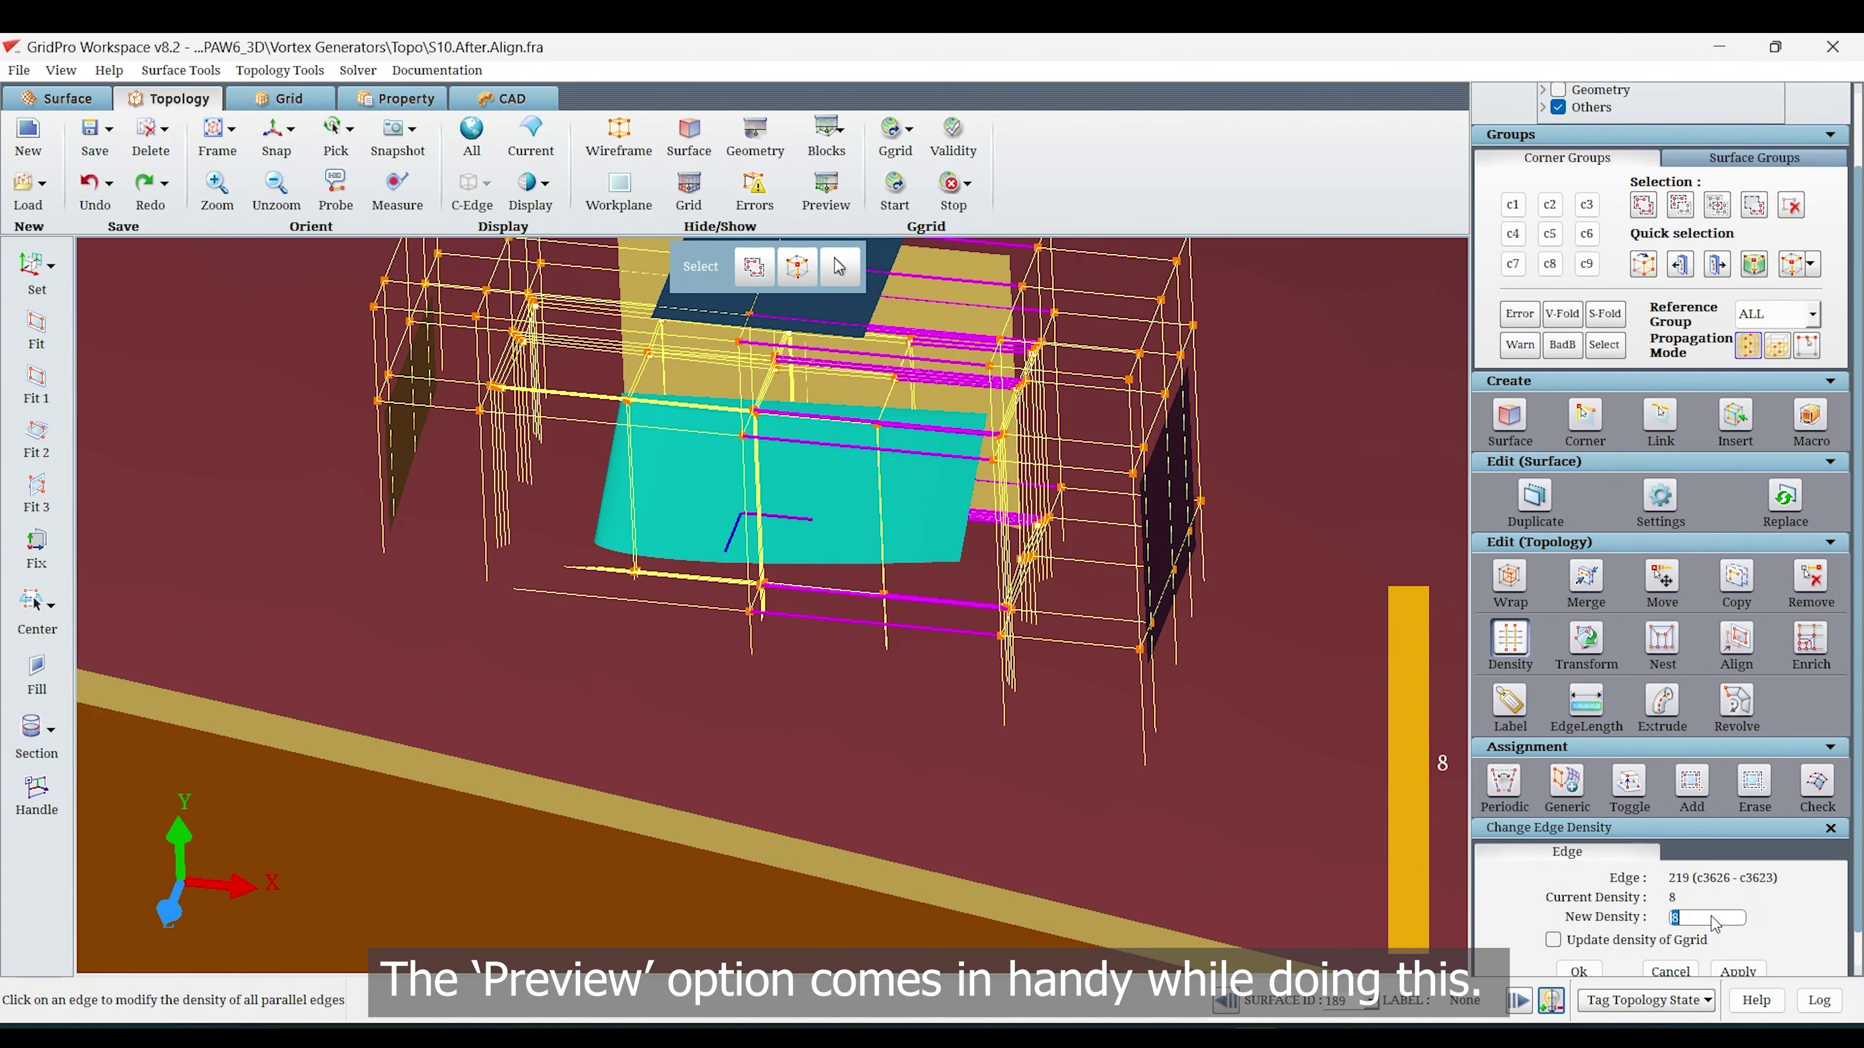
text(16)
scroll(1721, 928, down, 1)
click(1738, 934)
click(843, 197)
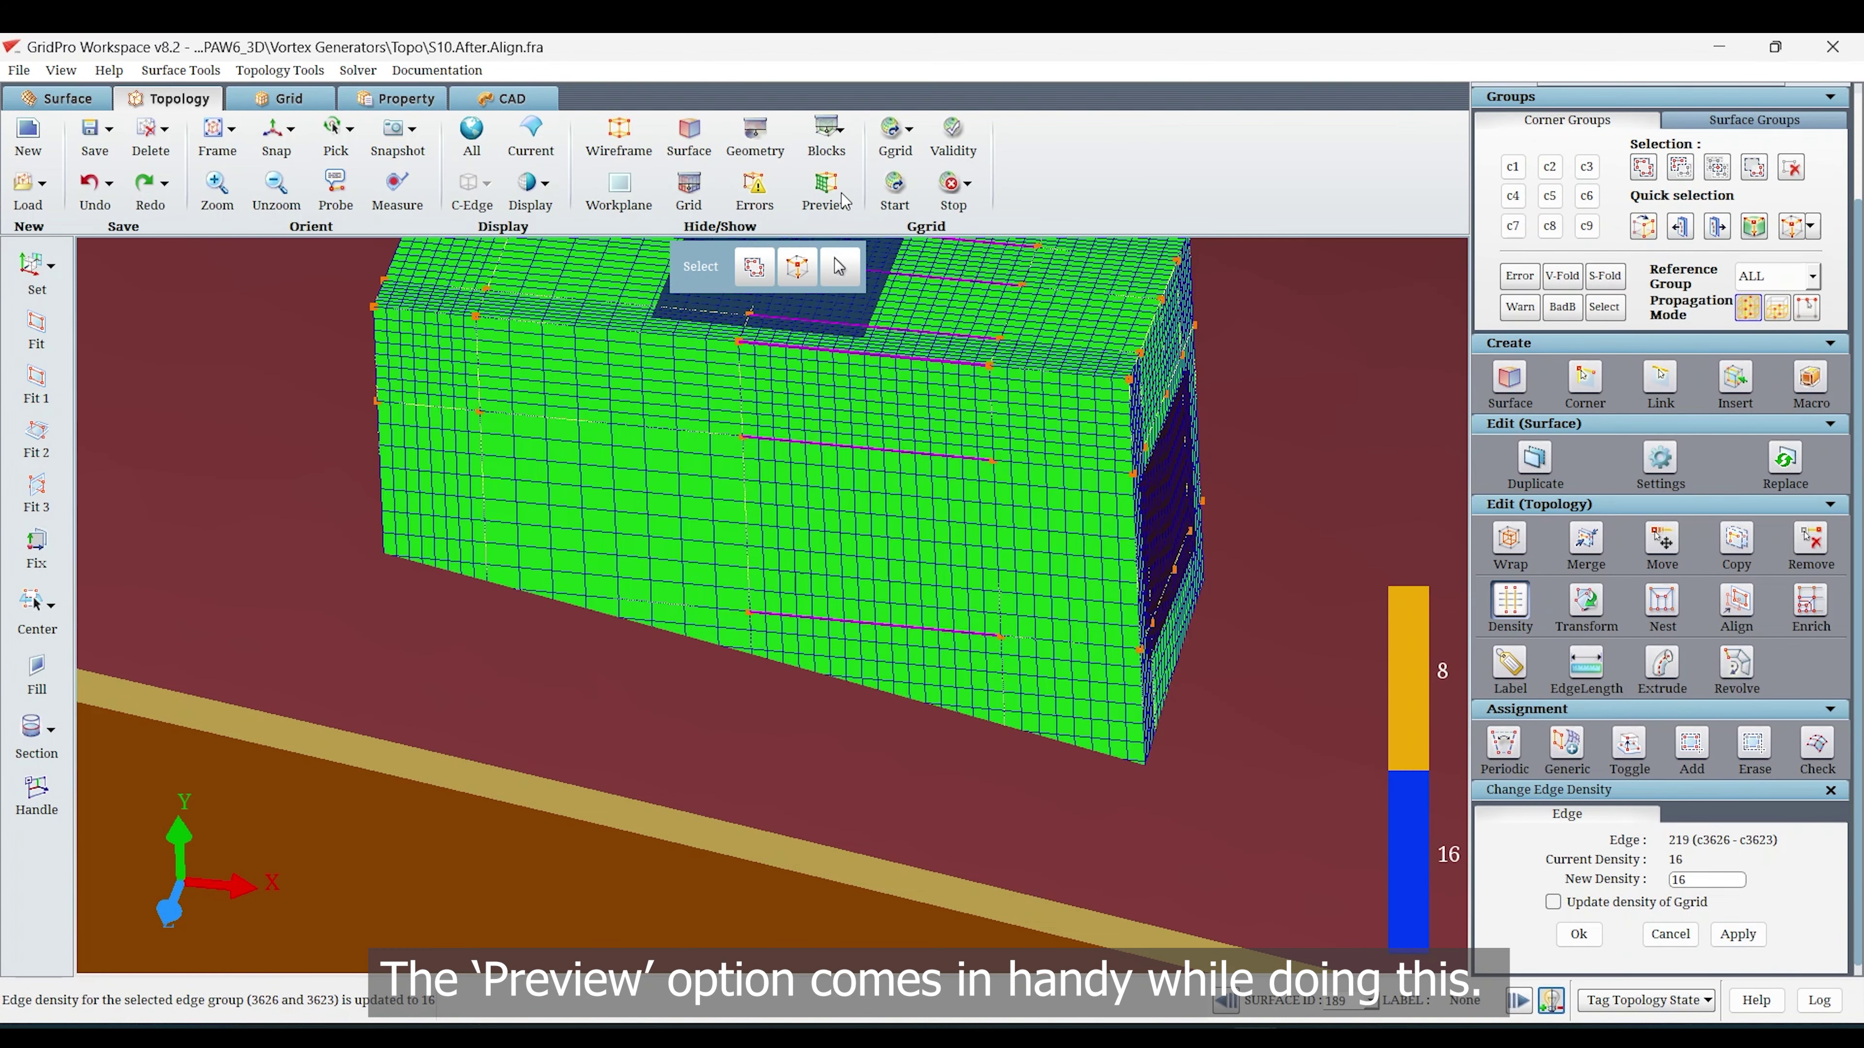
click(843, 198)
Set the density of the lengthwise edges along the vortex generator's -X half to 16 and preview the grid.
click(622, 400)
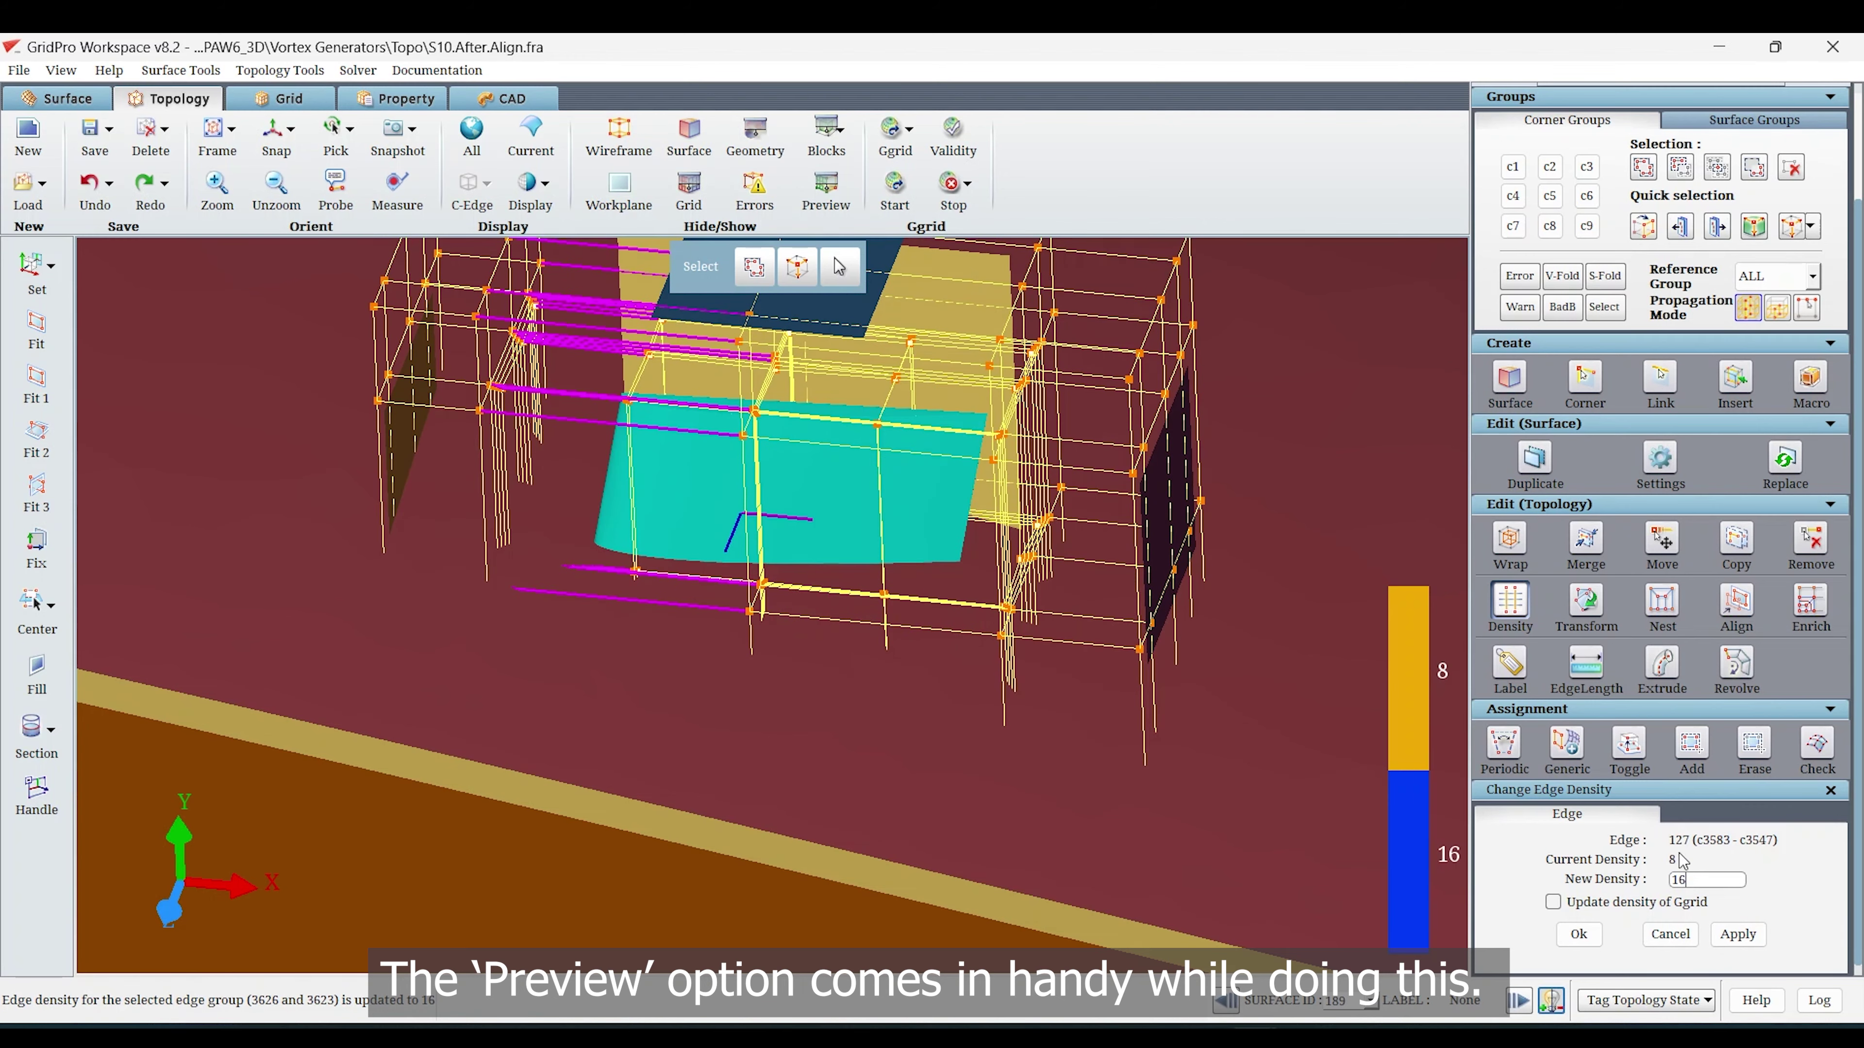
click(1738, 934)
click(822, 202)
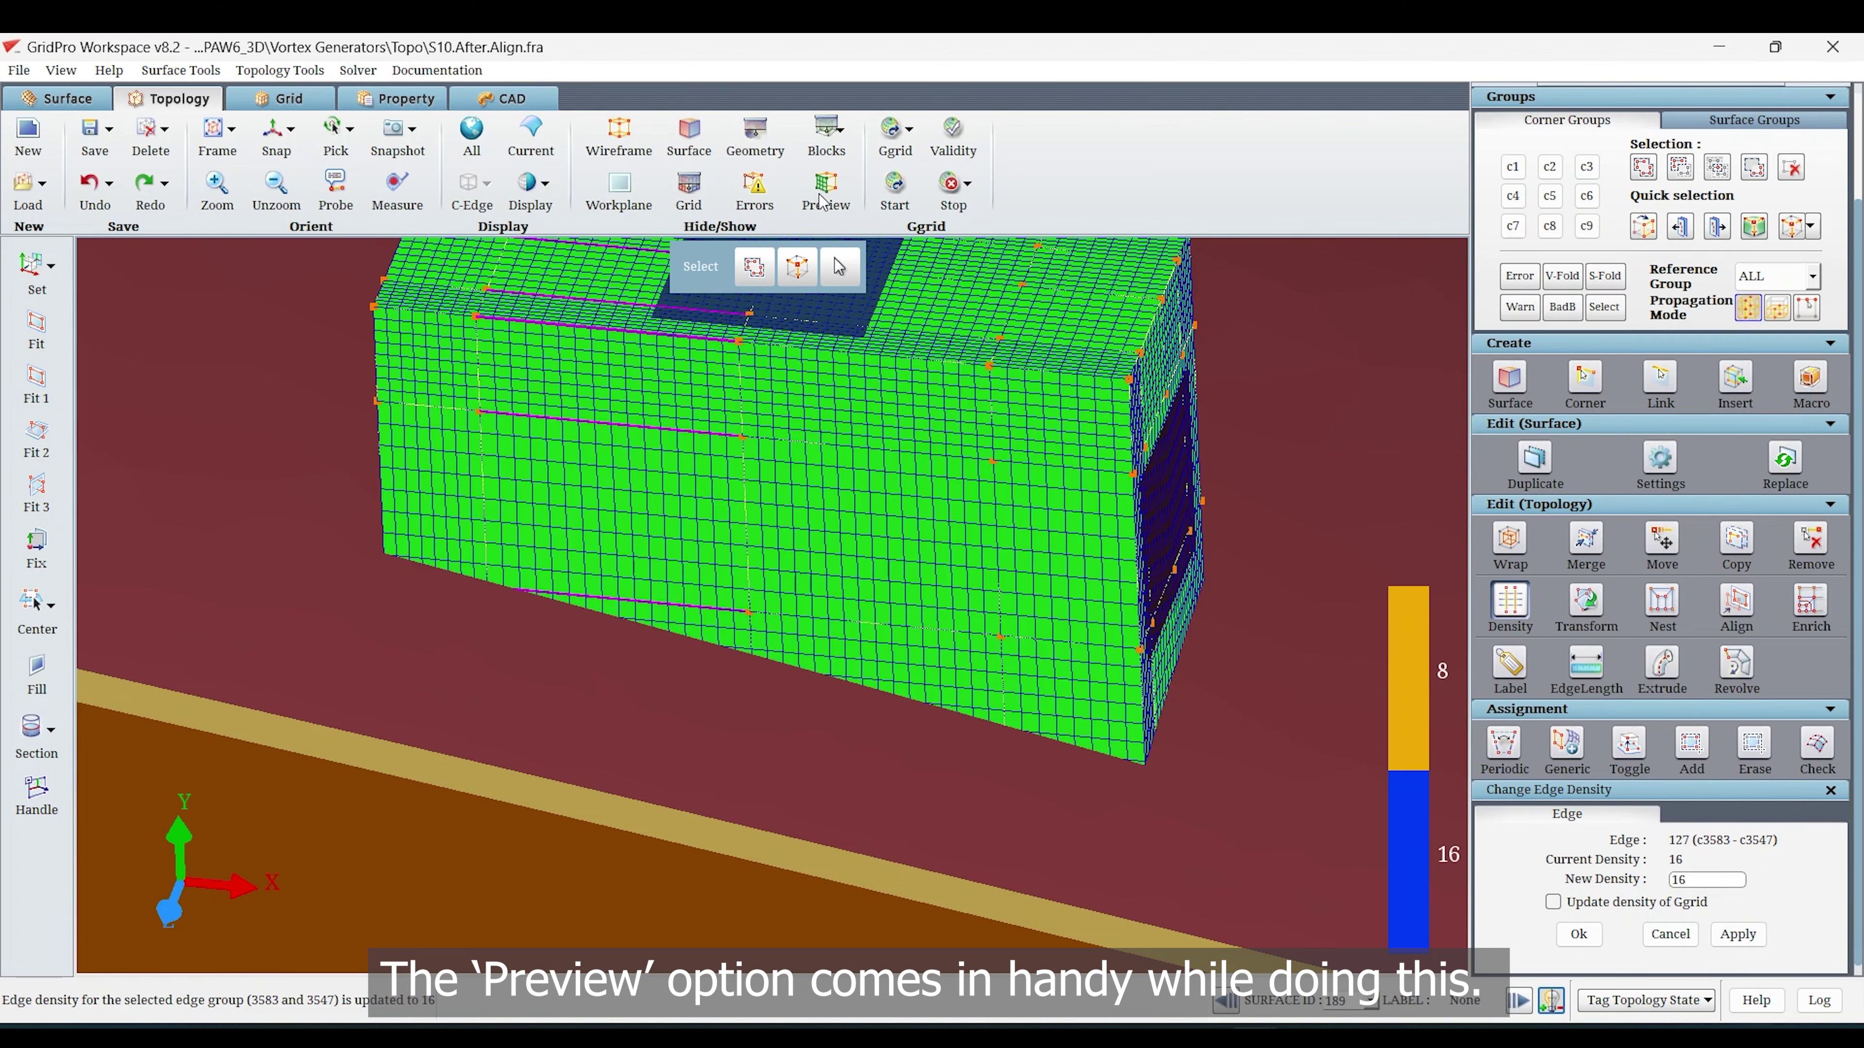
click(820, 203)
Hide the large surface that blocks the end view of the topology and preview the grid.
drag(661, 573, 343, 547)
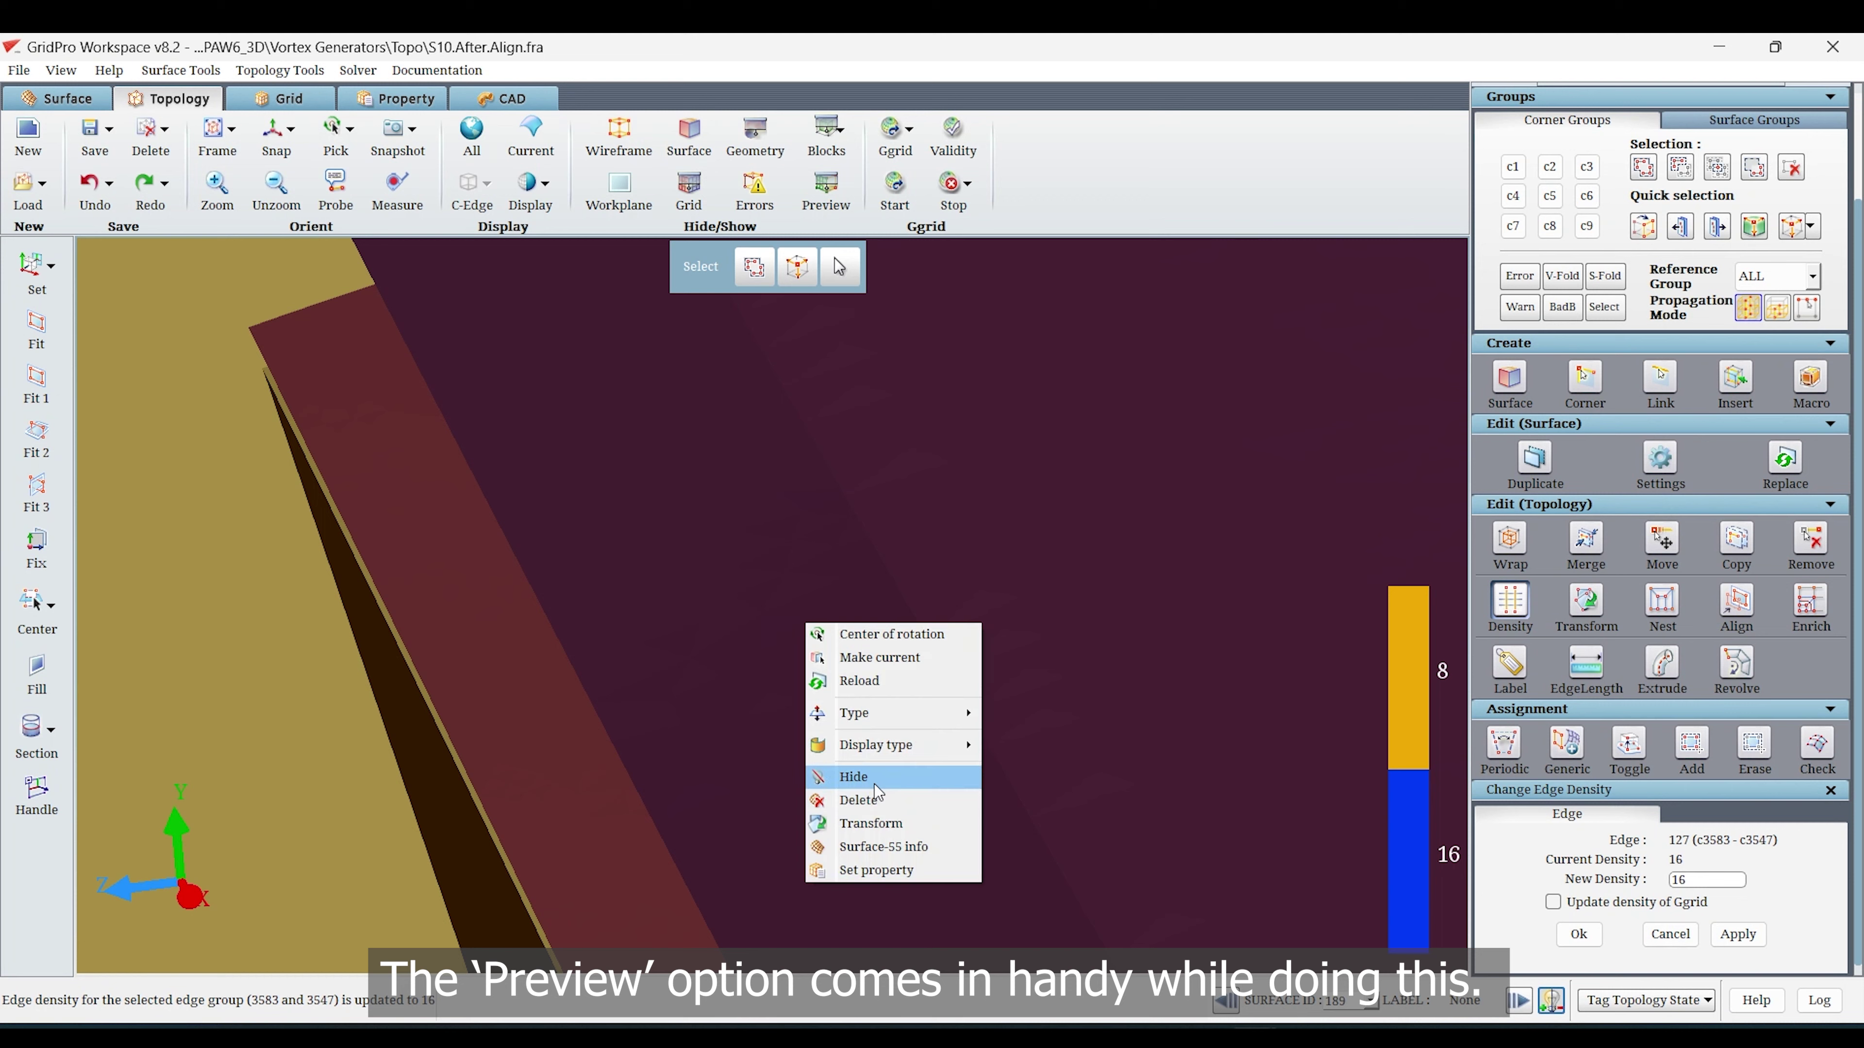
click(874, 784)
click(844, 205)
click(844, 205)
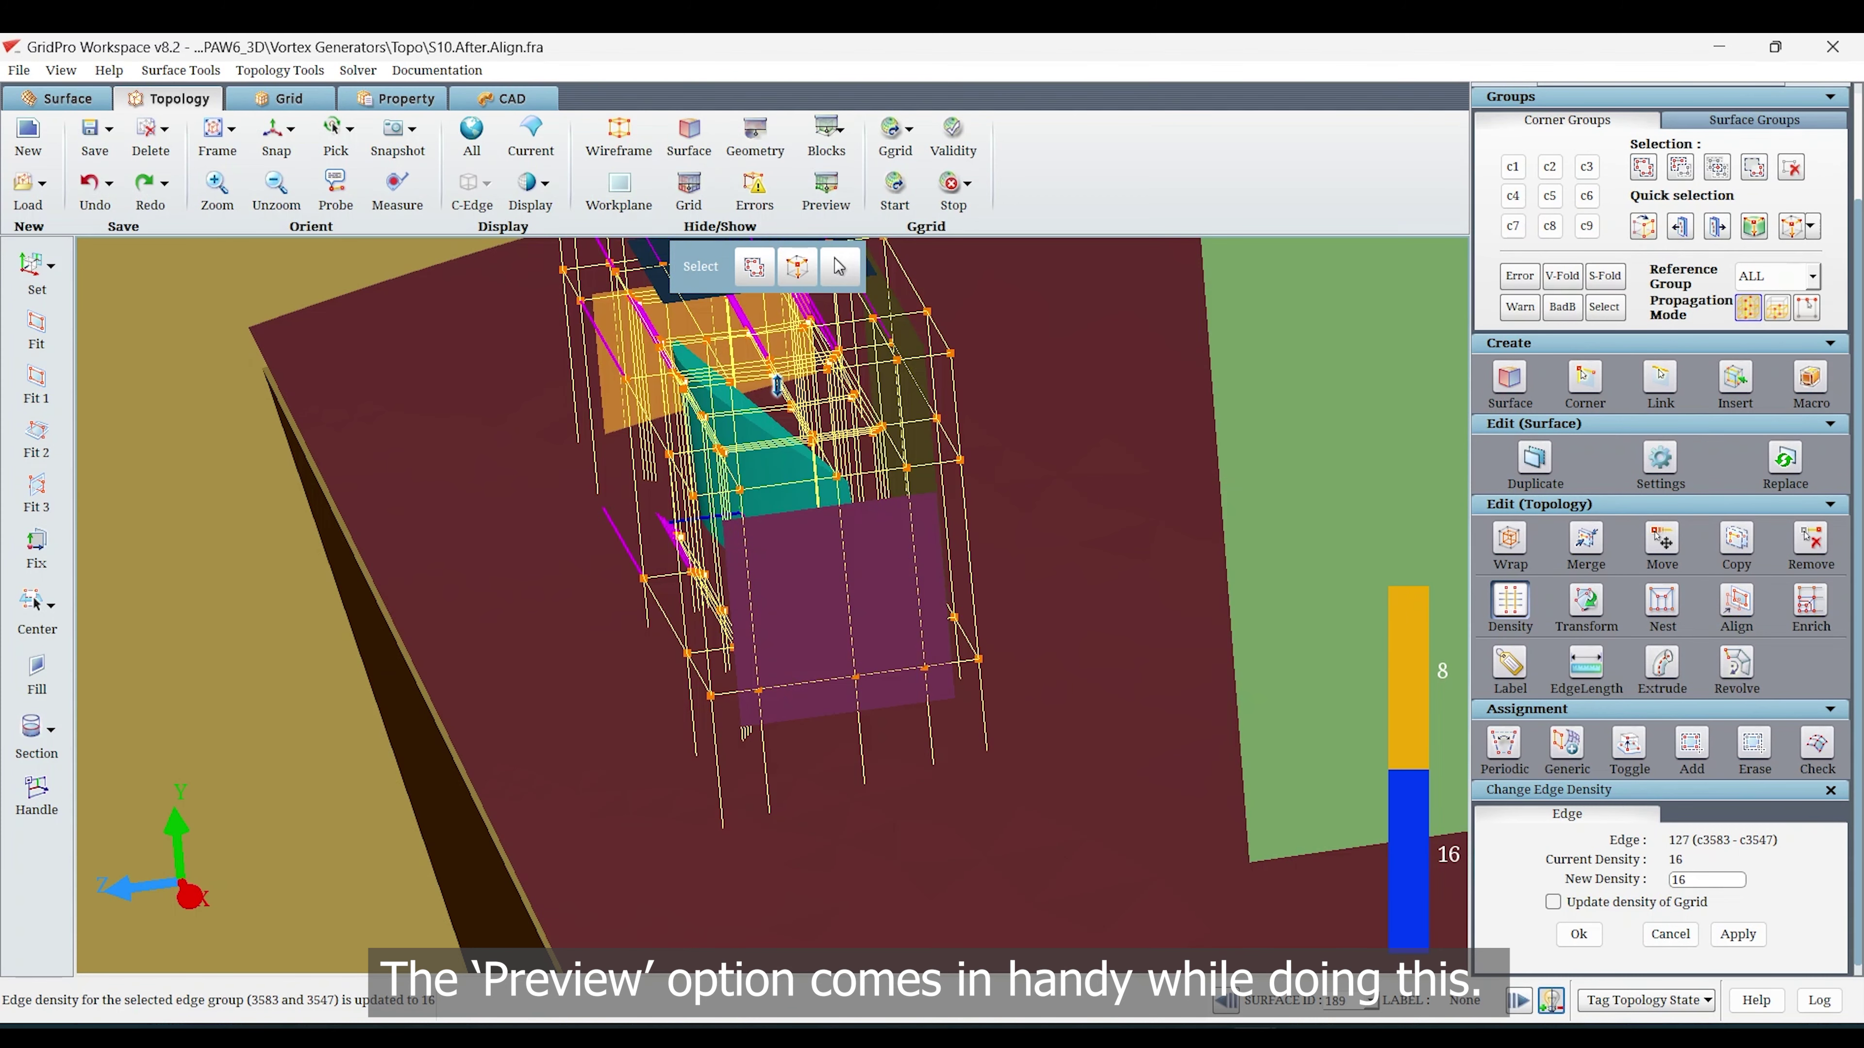
Set the density of the two neighbouring sets of crosswise edges around the vortex generator to 12.
click(821, 461)
click(879, 477)
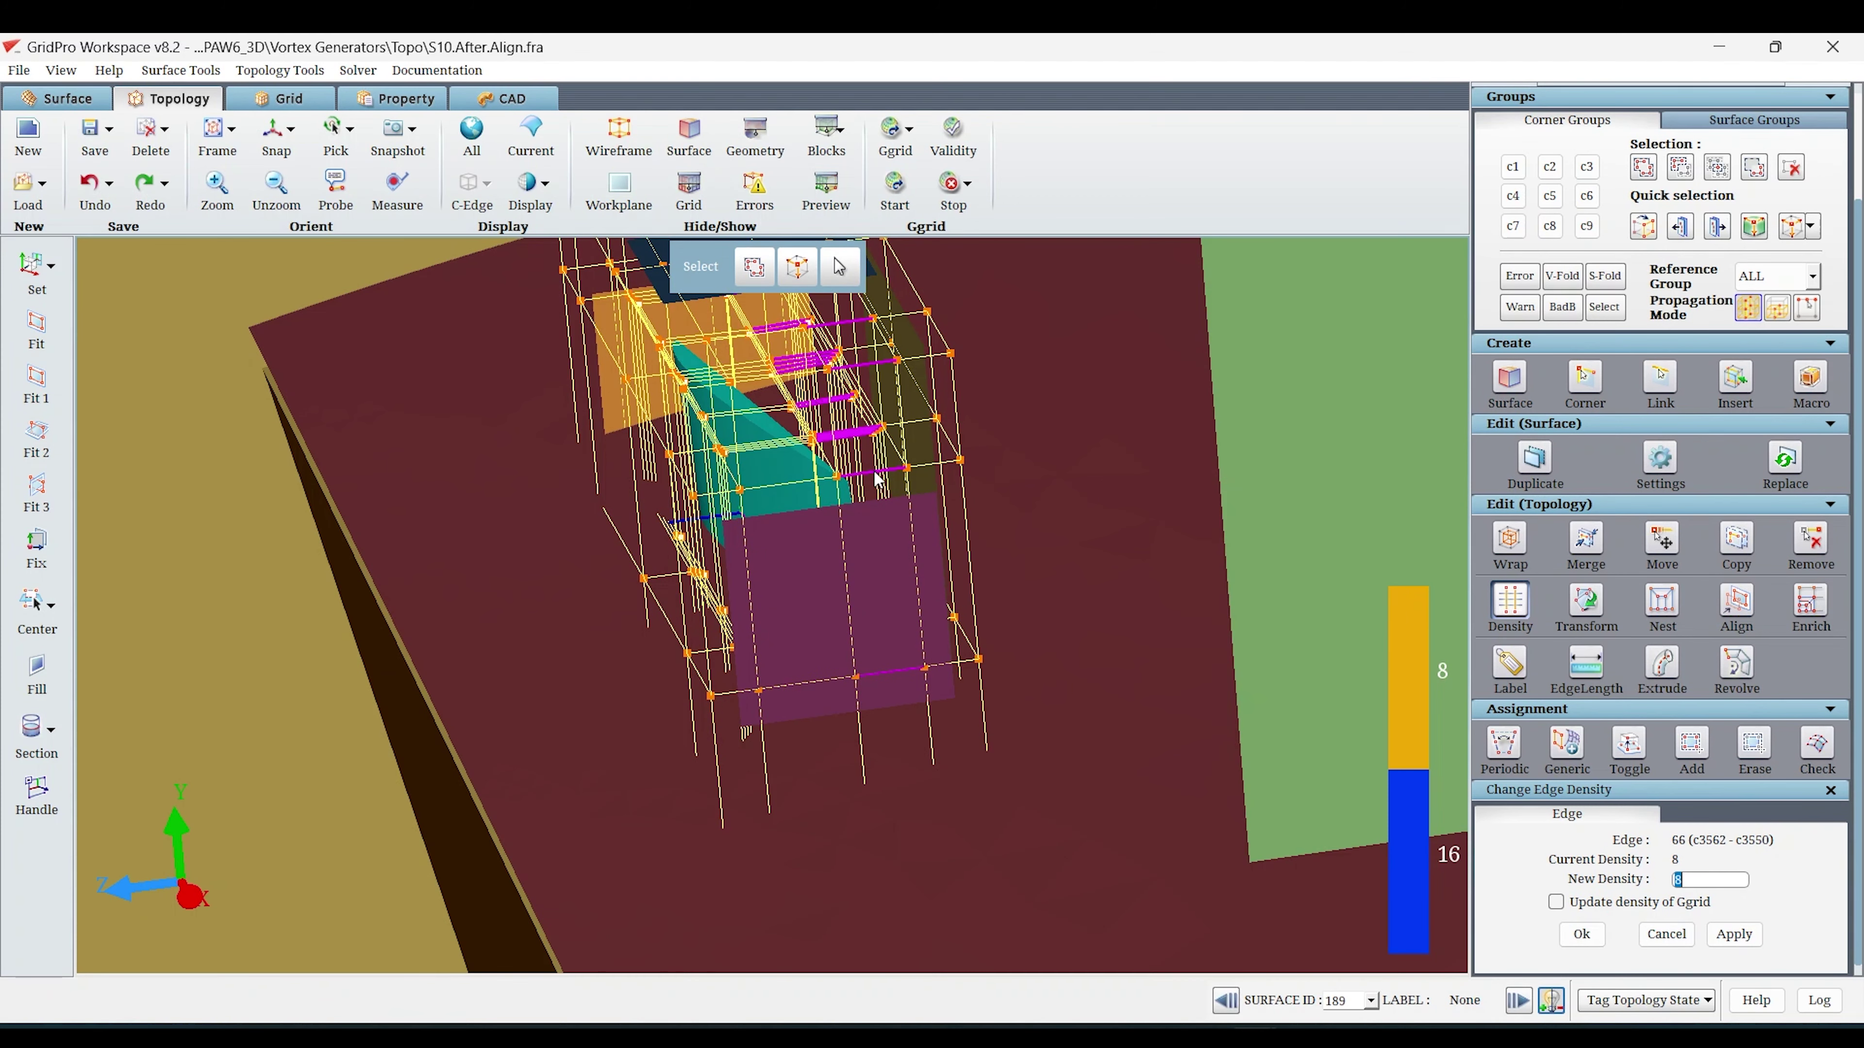
click(771, 494)
click(1733, 946)
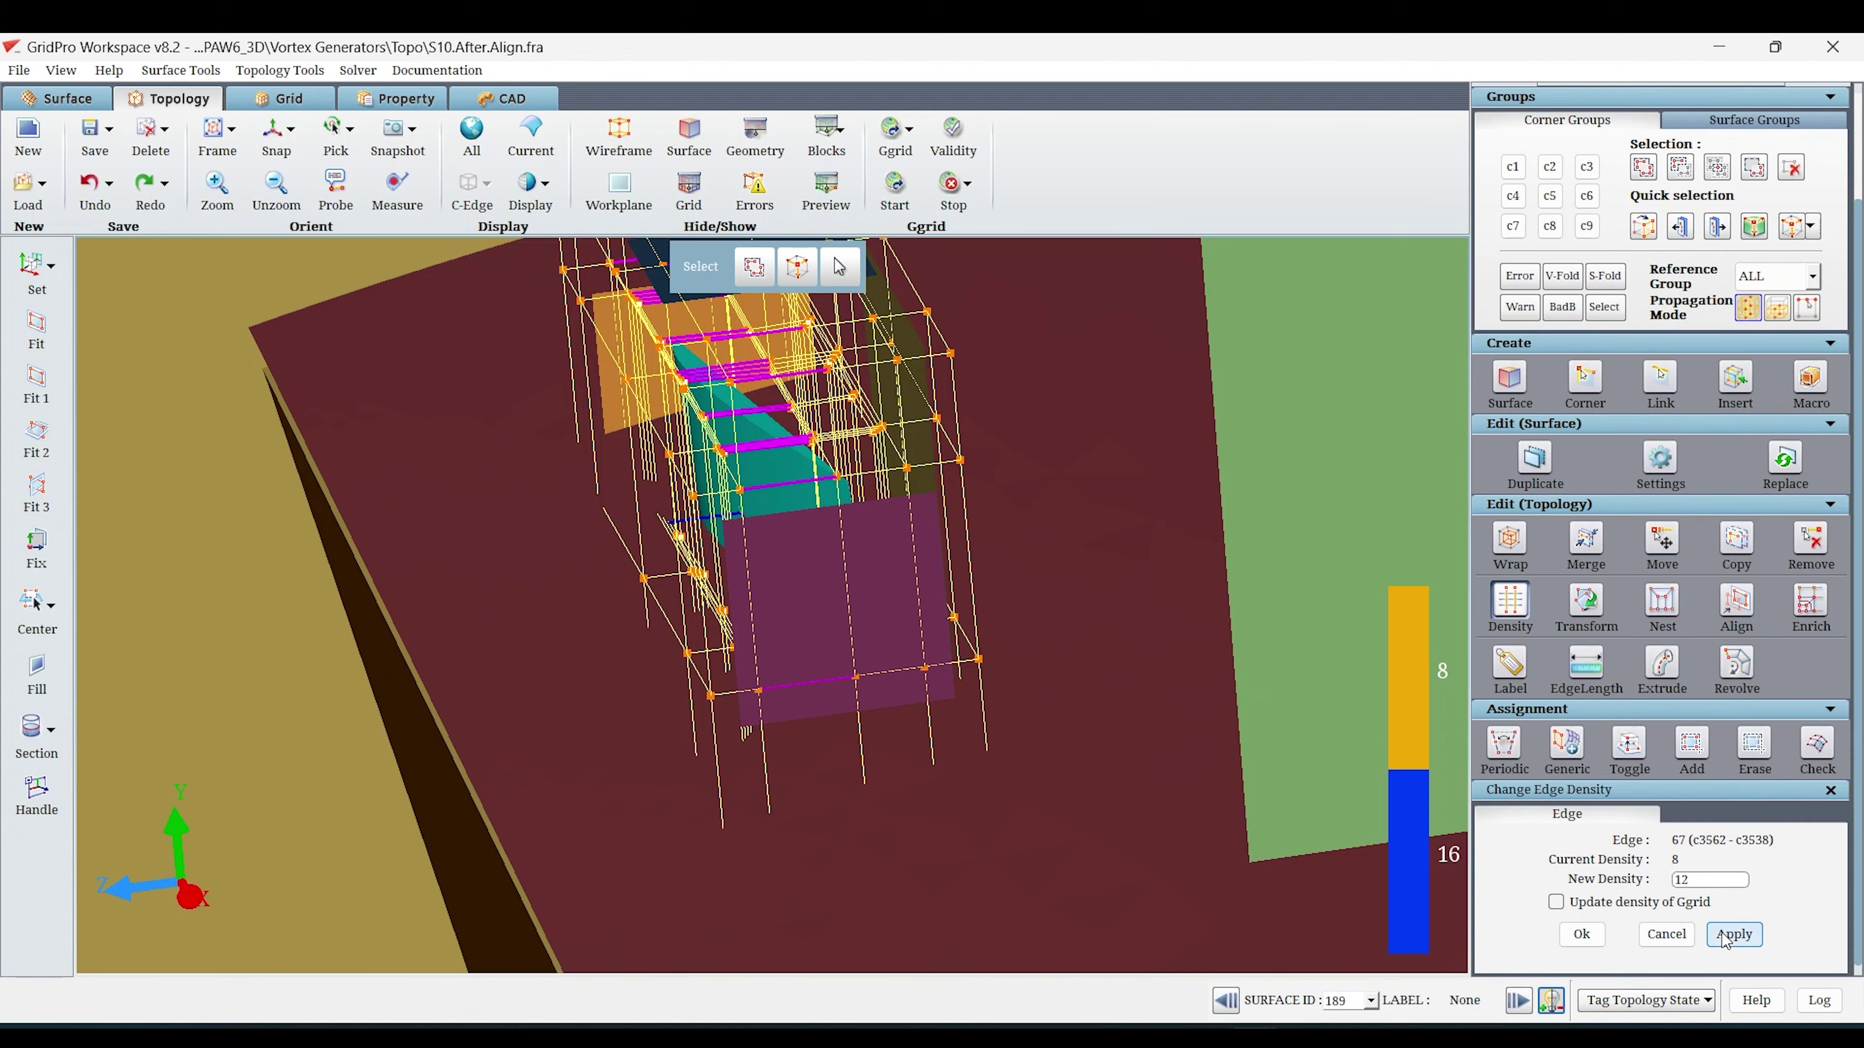
click(873, 474)
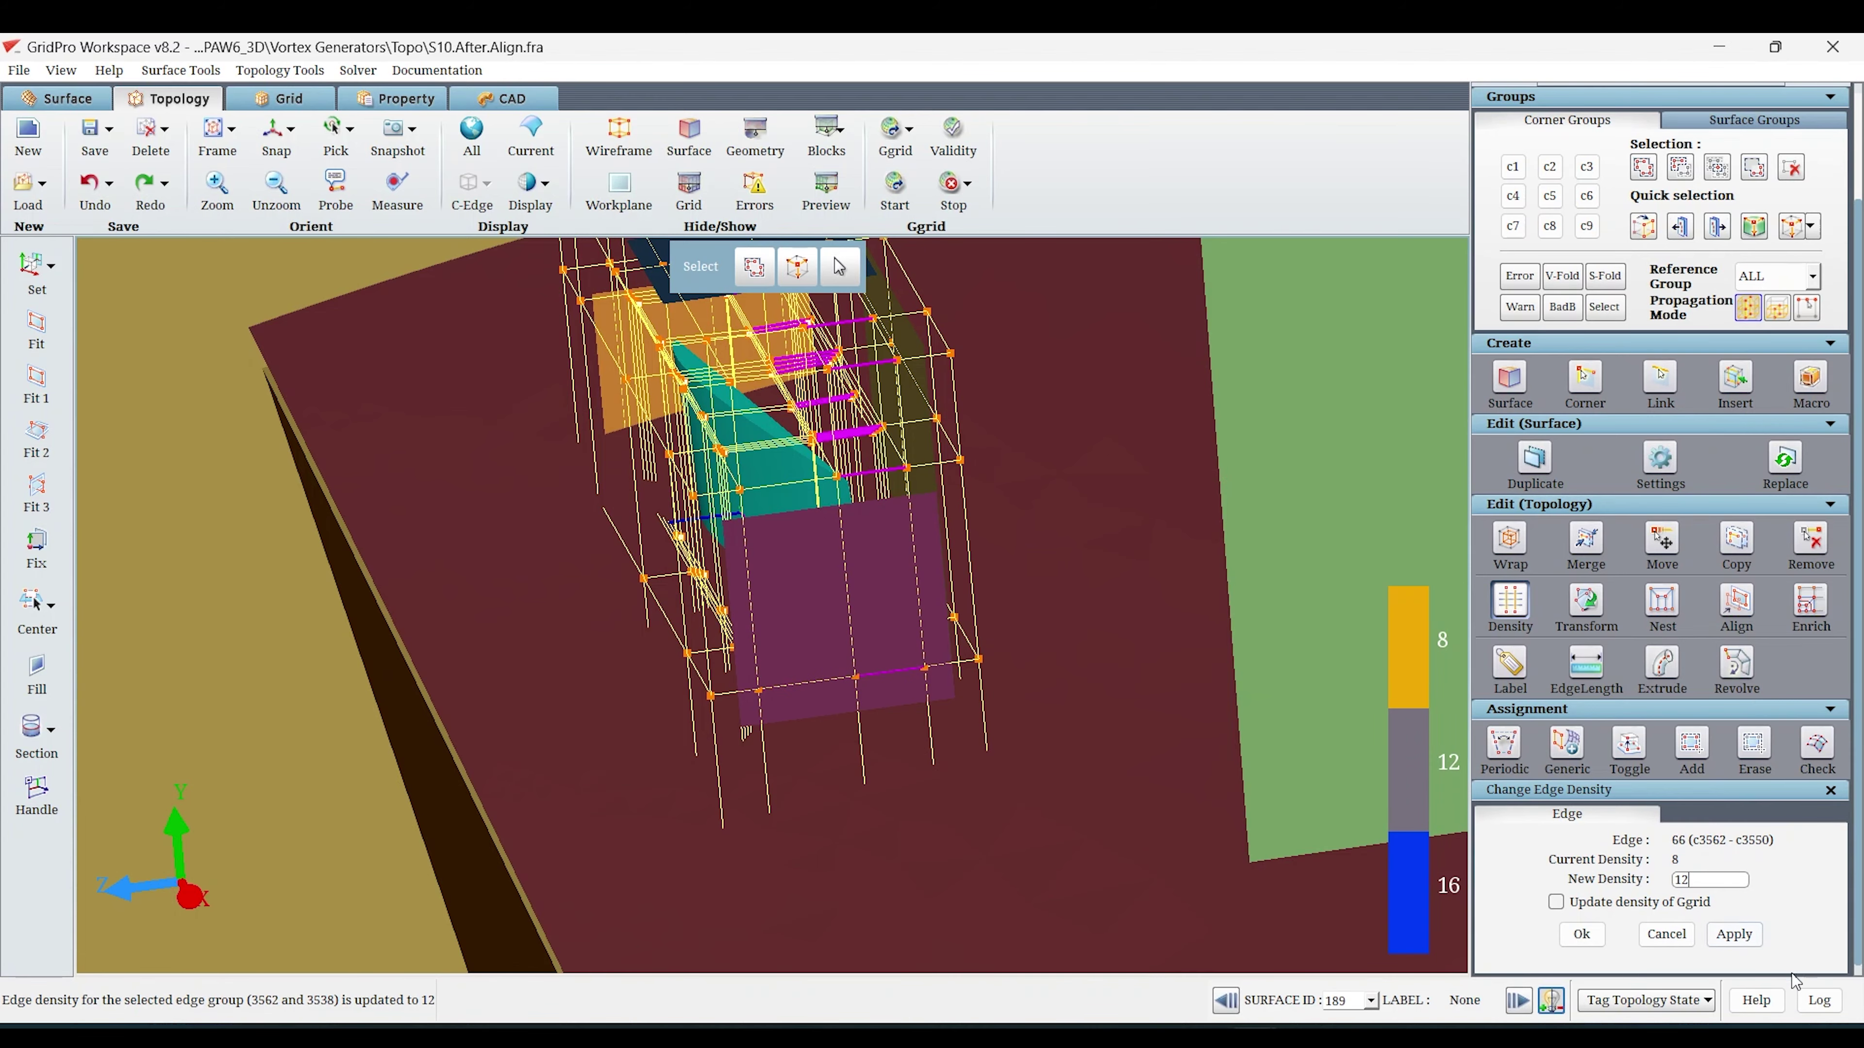
click(1756, 941)
Set the density of the vertical edges along the vortex generator's height to 16.
drag(500, 762, 1205, 661)
mouse_move(214, 390)
mouse_down()
mouse_move(506, 365)
mouse_move(412, 380)
mouse_up()
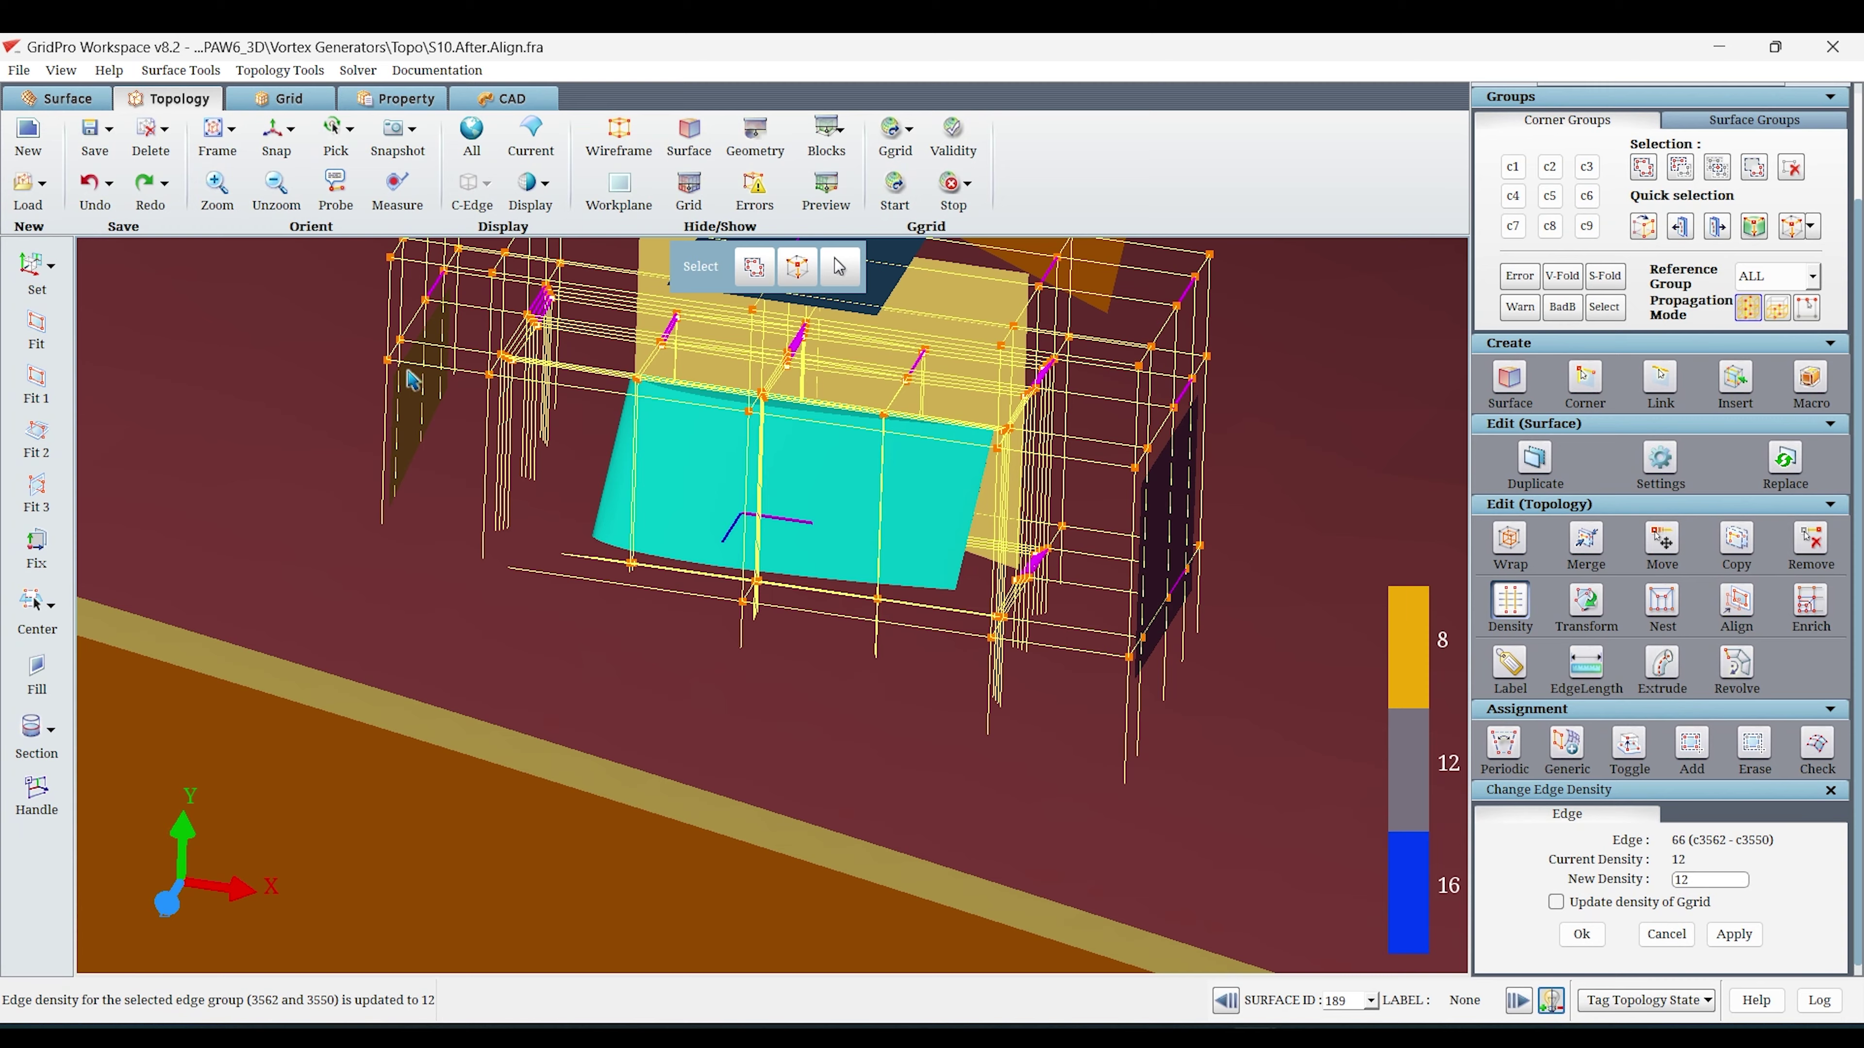
mouse_move(449, 525)
mouse_down()
mouse_move(968, 492)
mouse_move(270, 489)
mouse_move(259, 404)
mouse_move(422, 408)
mouse_up()
click(416, 397)
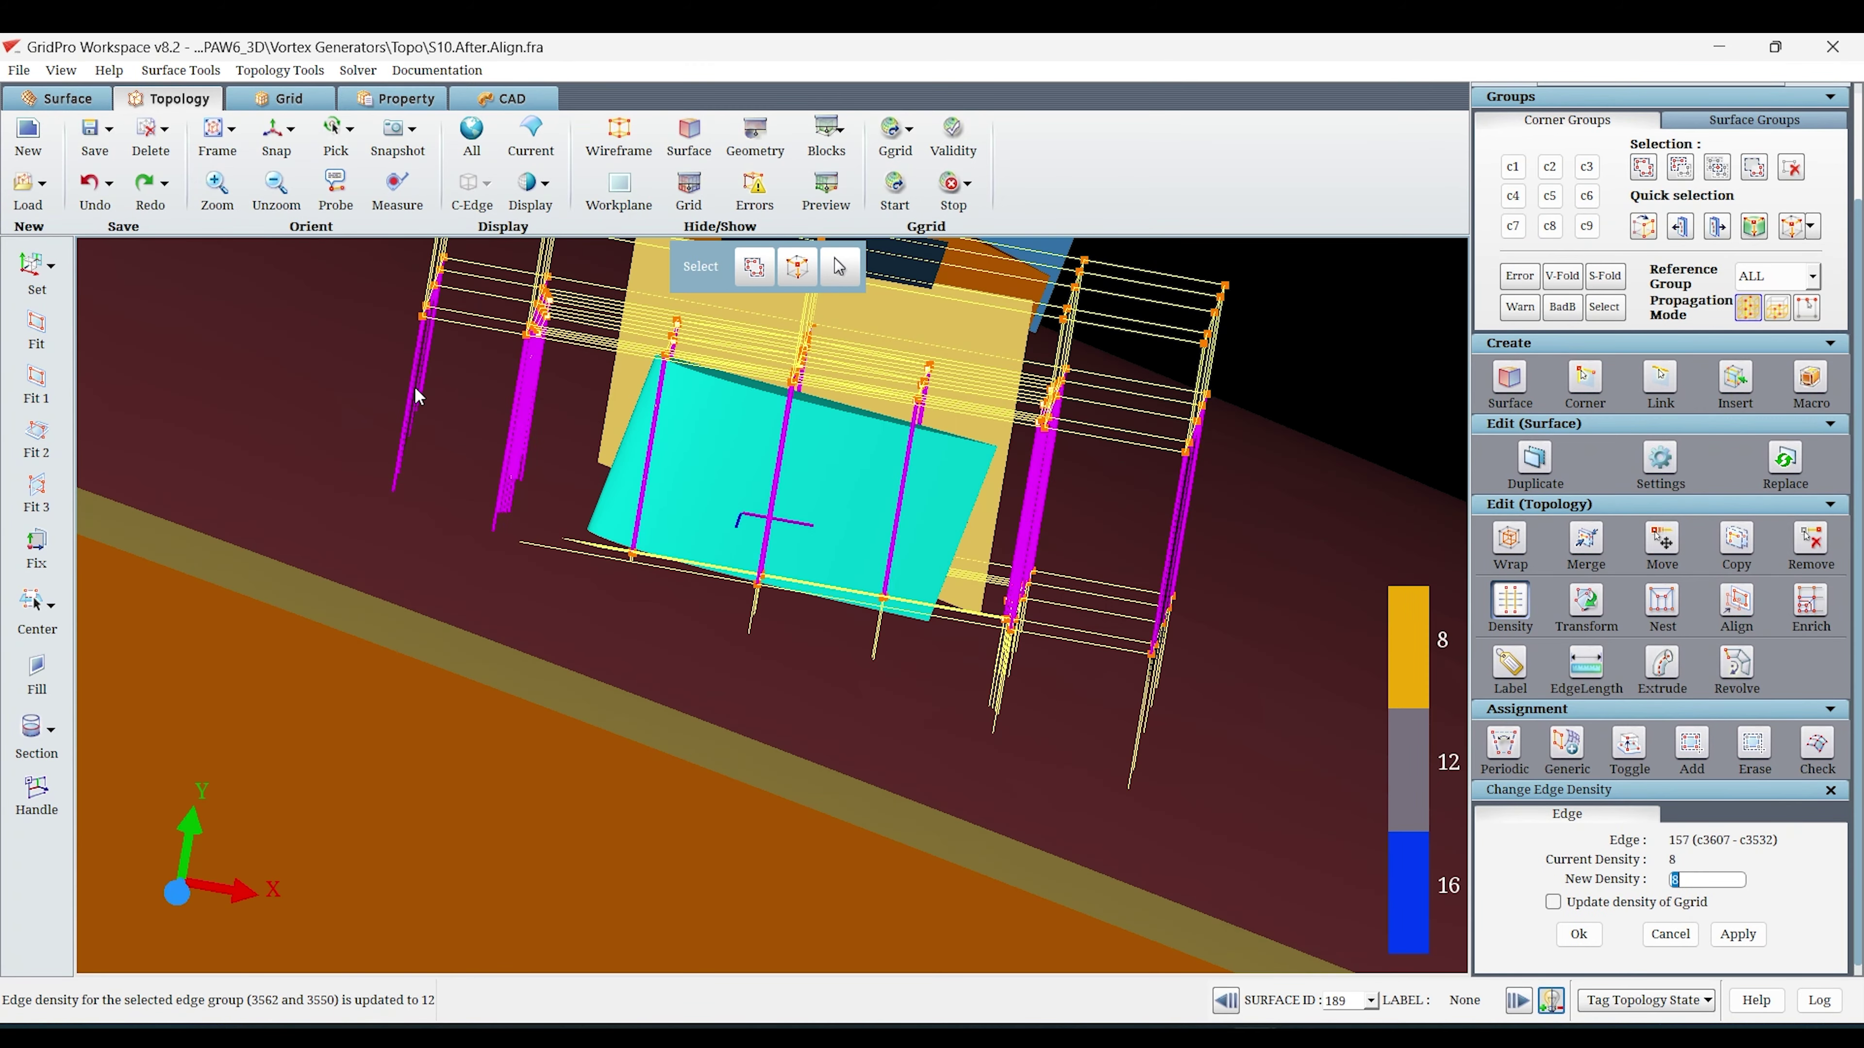
text(16)
click(1737, 934)
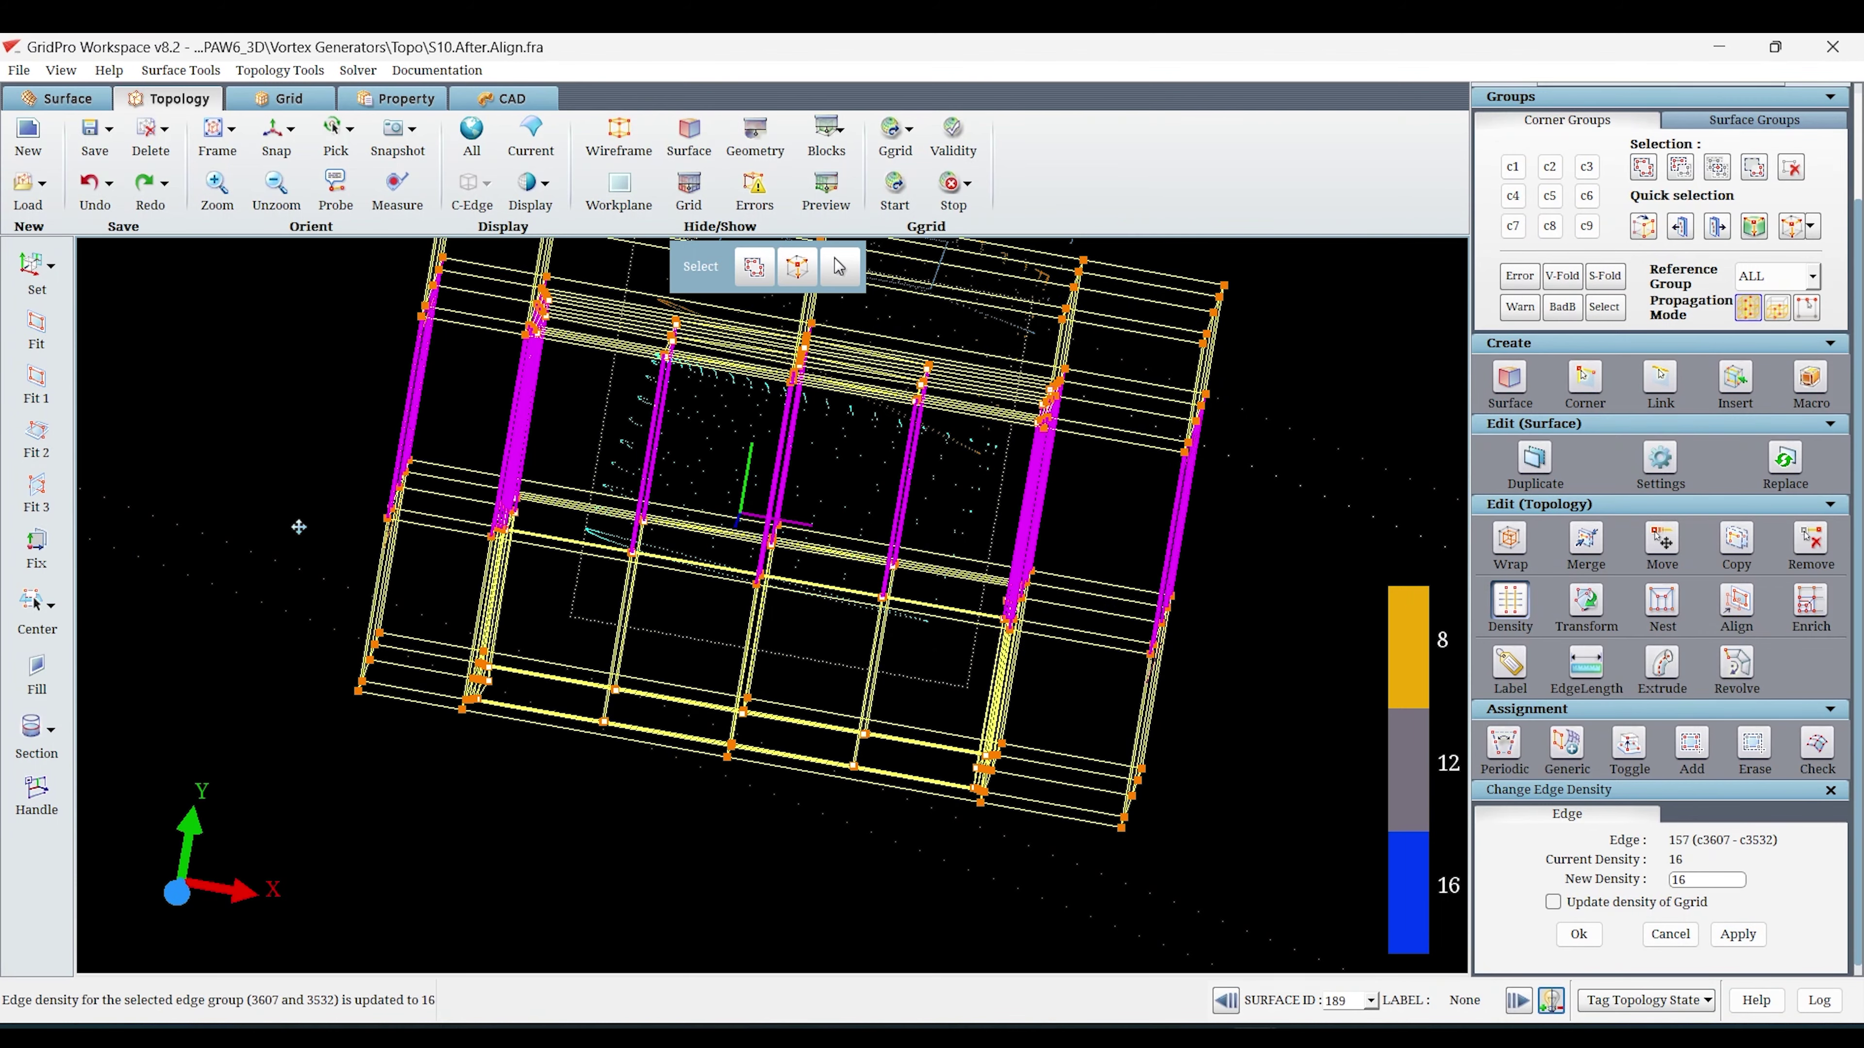
Set the density of the vertical edges in the layer below the centerbody surface to 16 and preview the grid.
click(390, 585)
click(1738, 934)
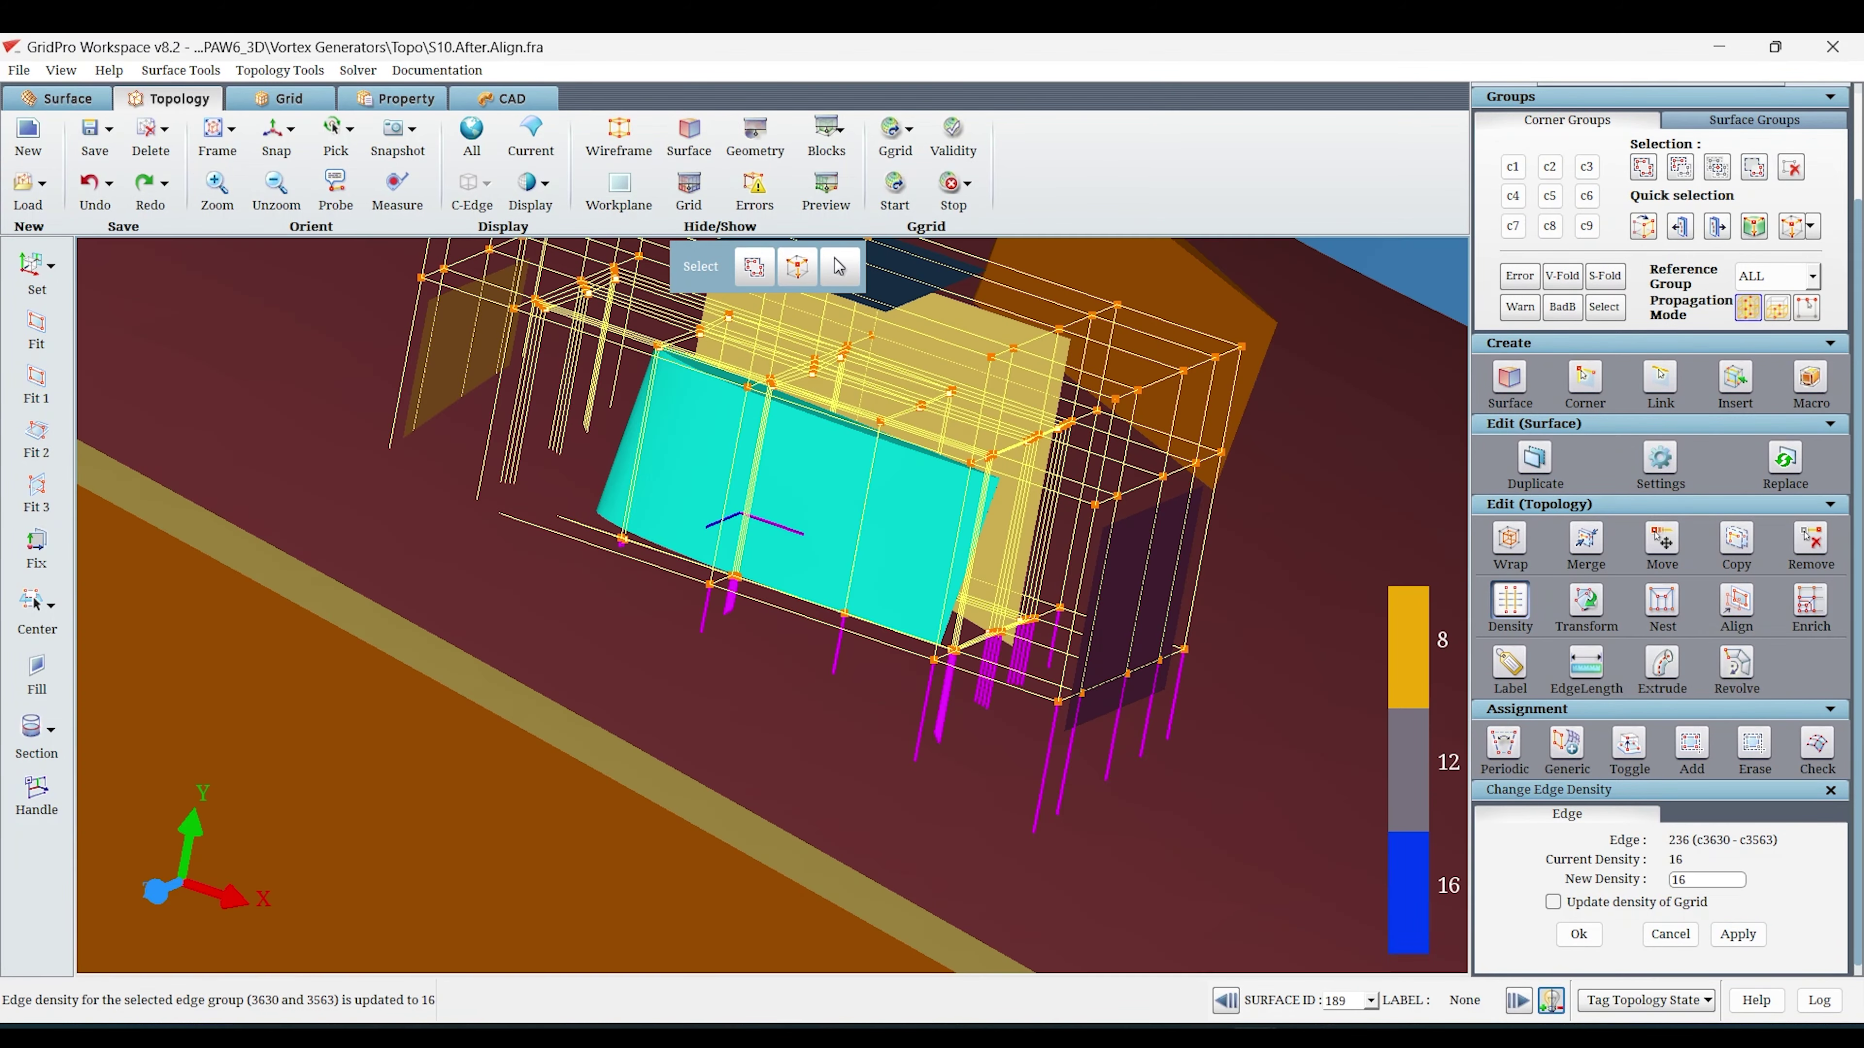
click(820, 208)
drag(382, 690, 143, 565)
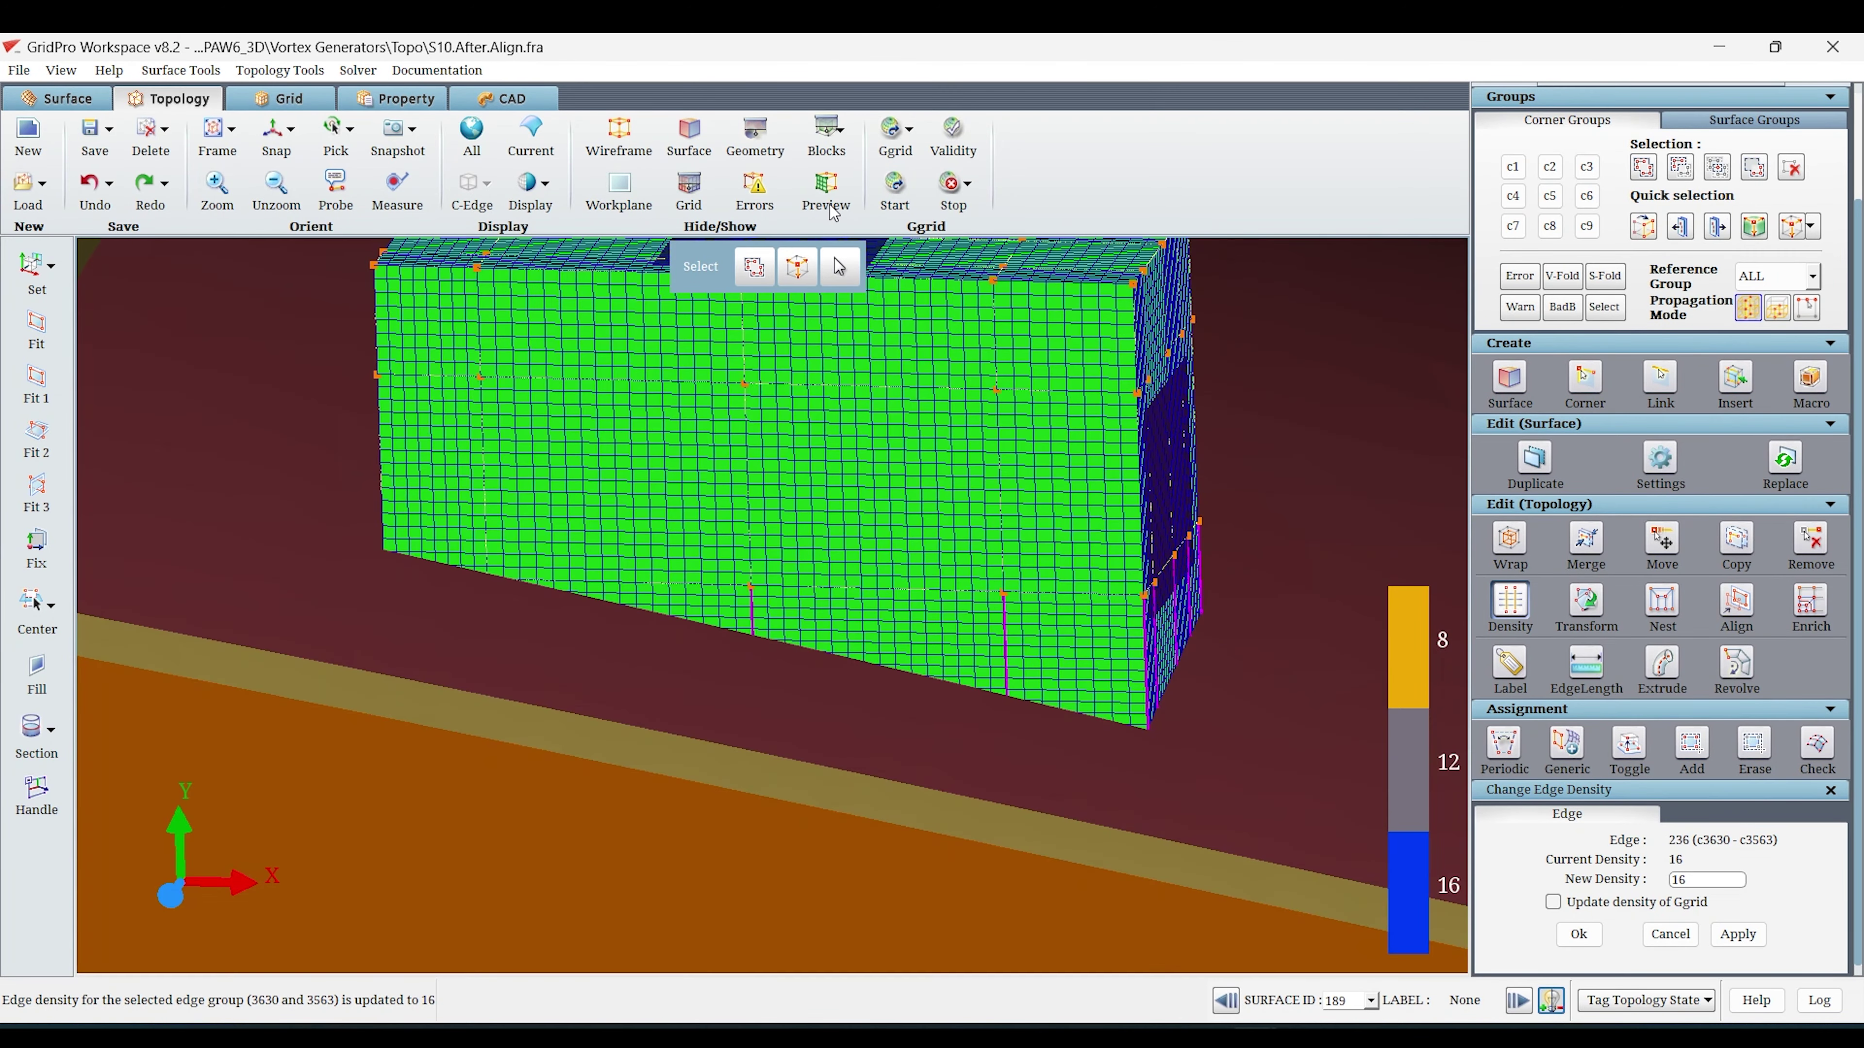
click(829, 207)
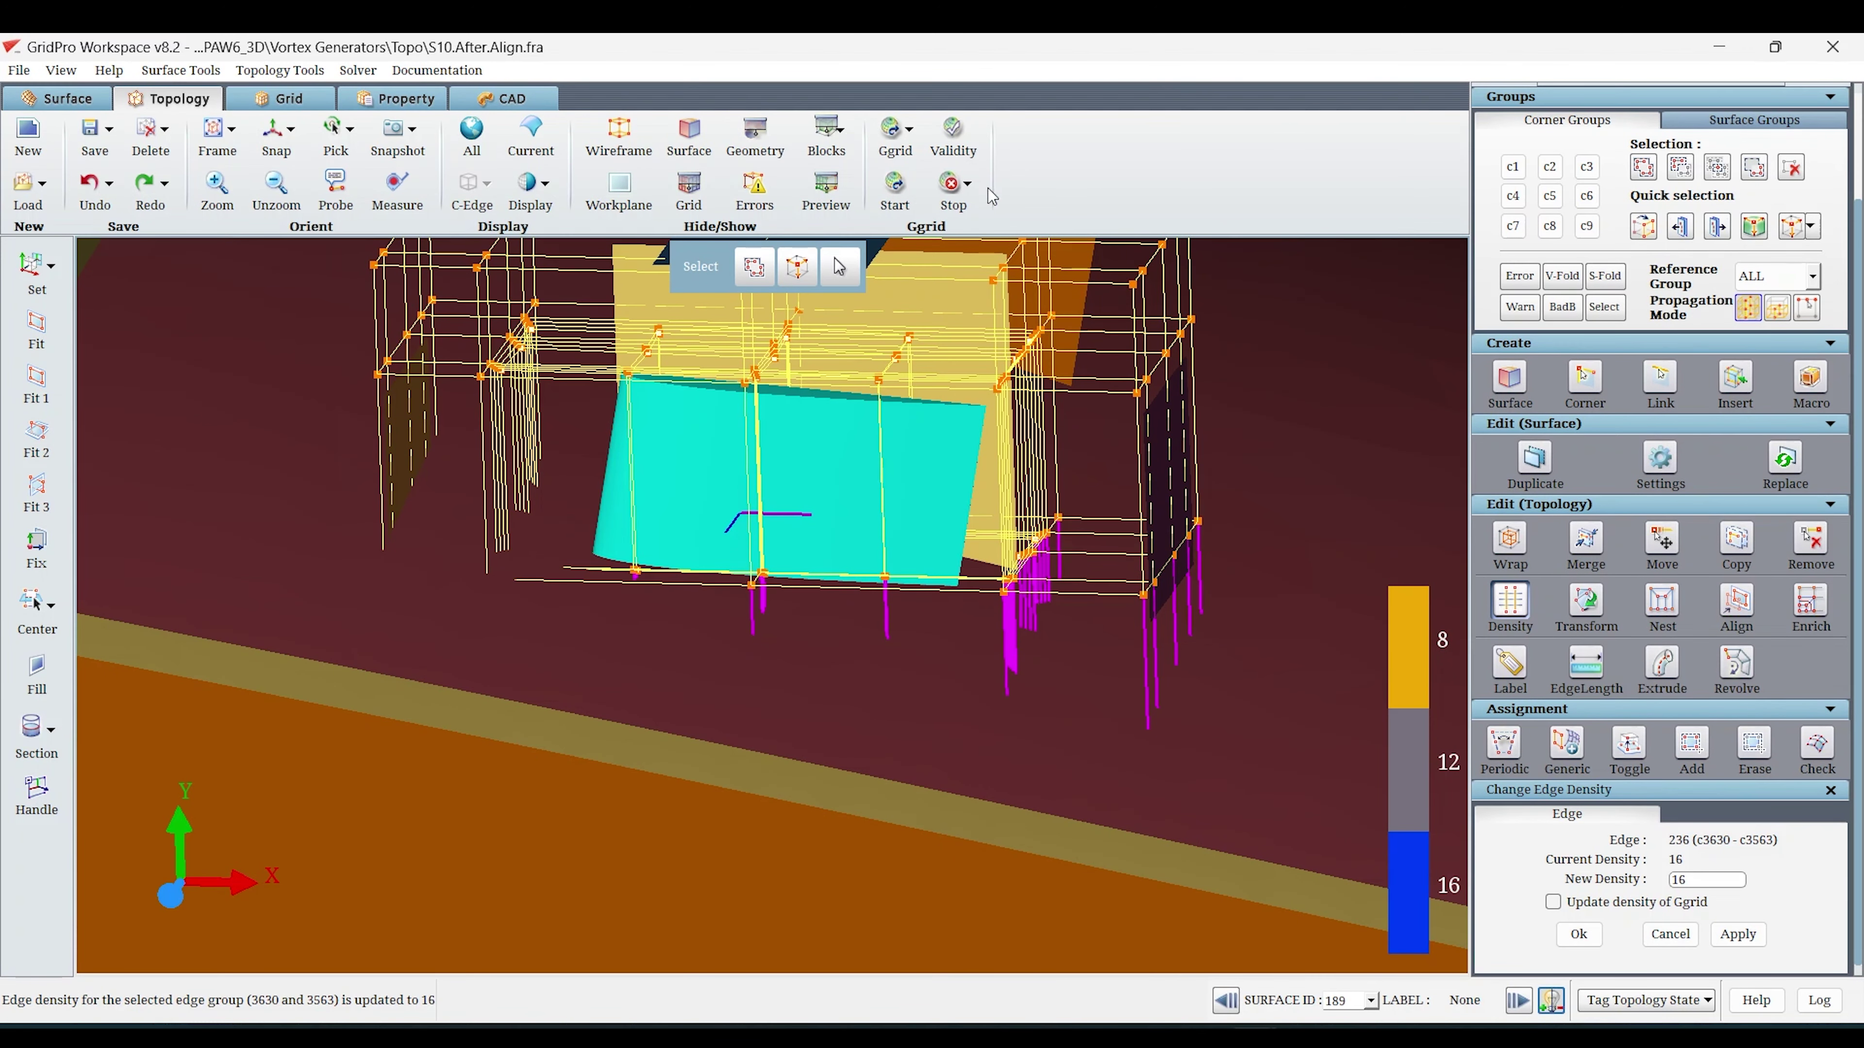
Check the topology's validity and start Ggrid with cluster parameters ignored and ASCII output to blk.tmp.
click(953, 138)
click(1106, 397)
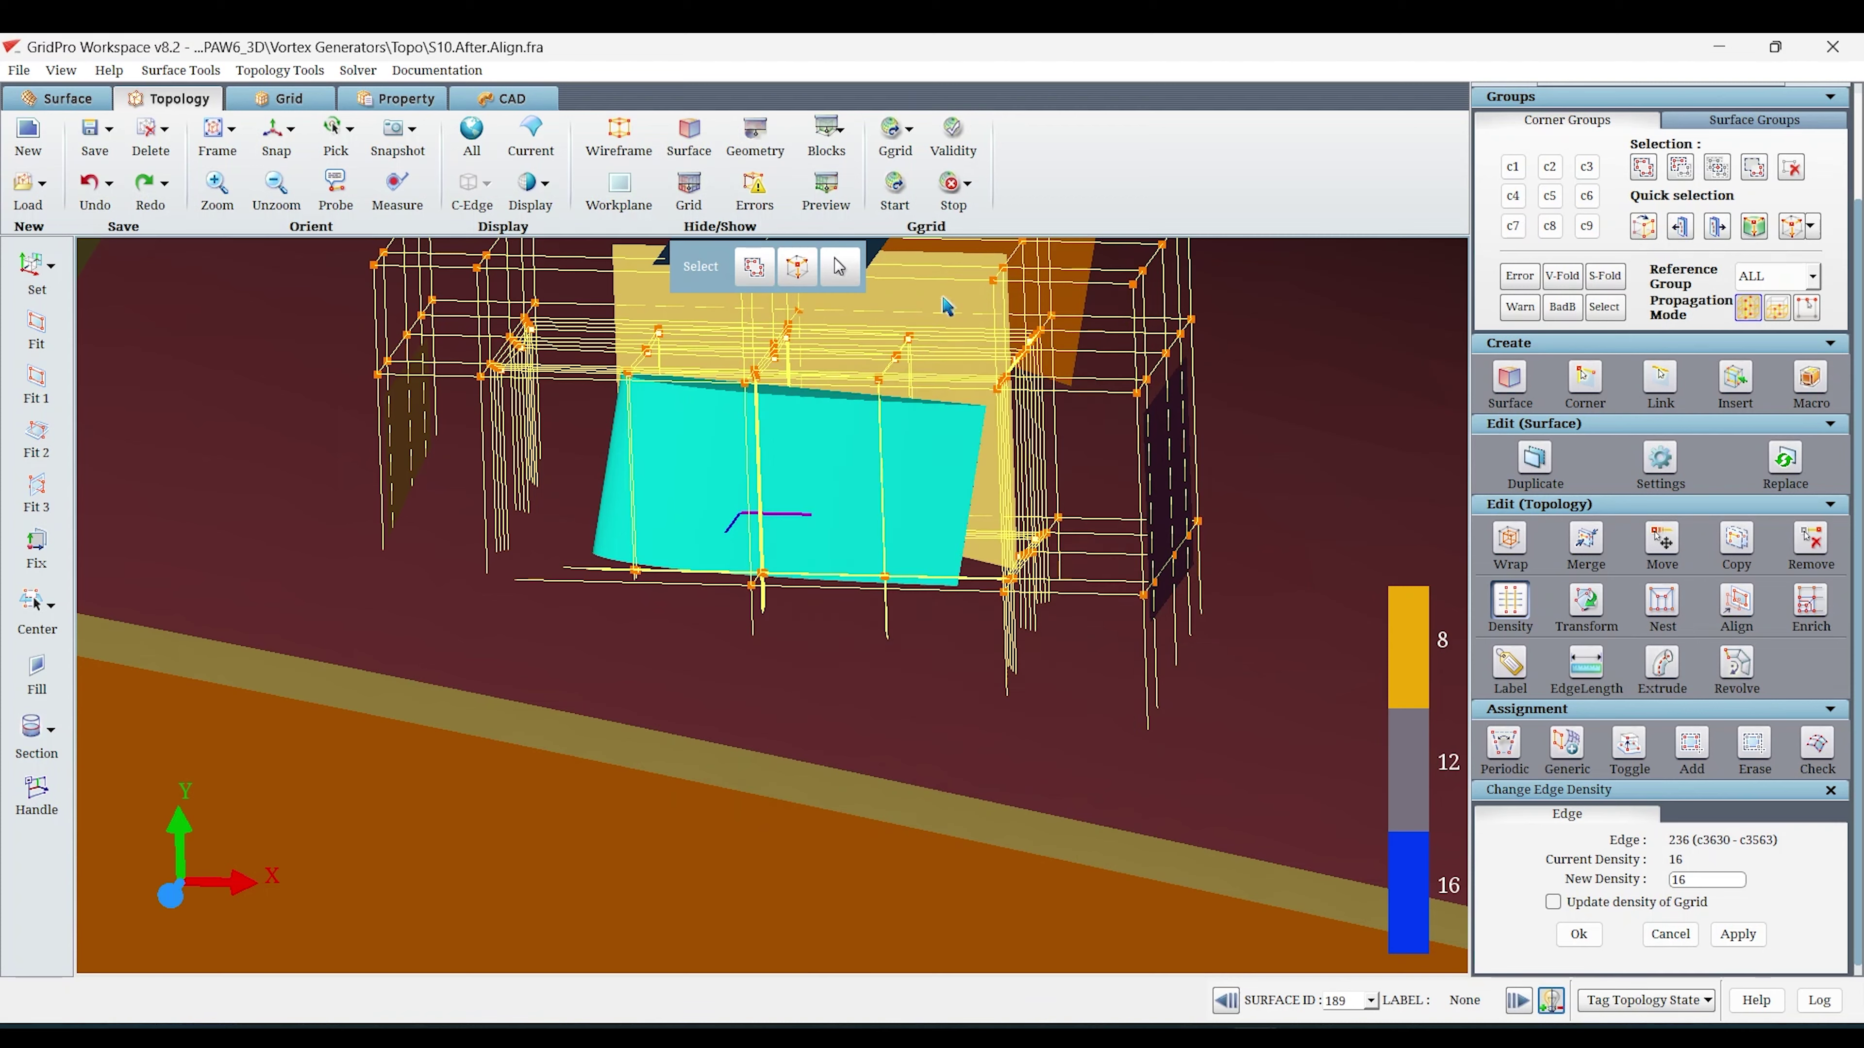
click(894, 192)
double_click(997, 514)
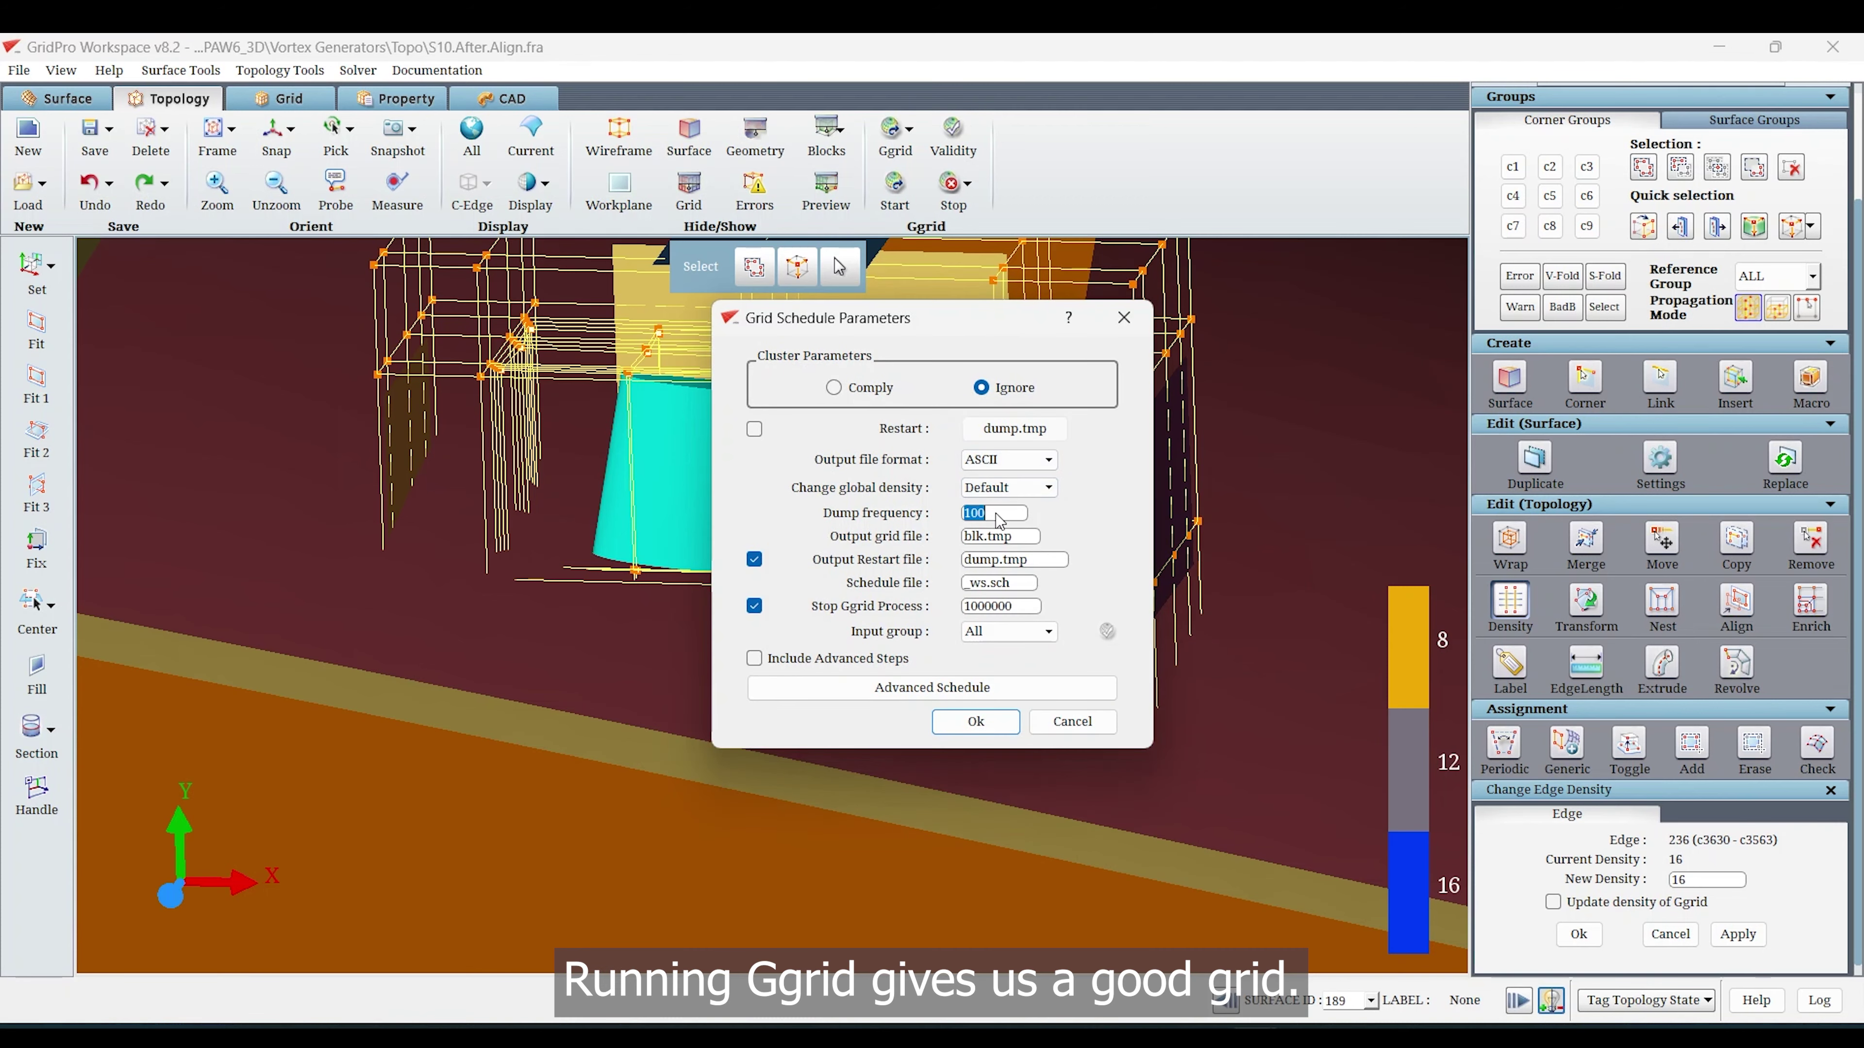
click(984, 727)
click(783, 593)
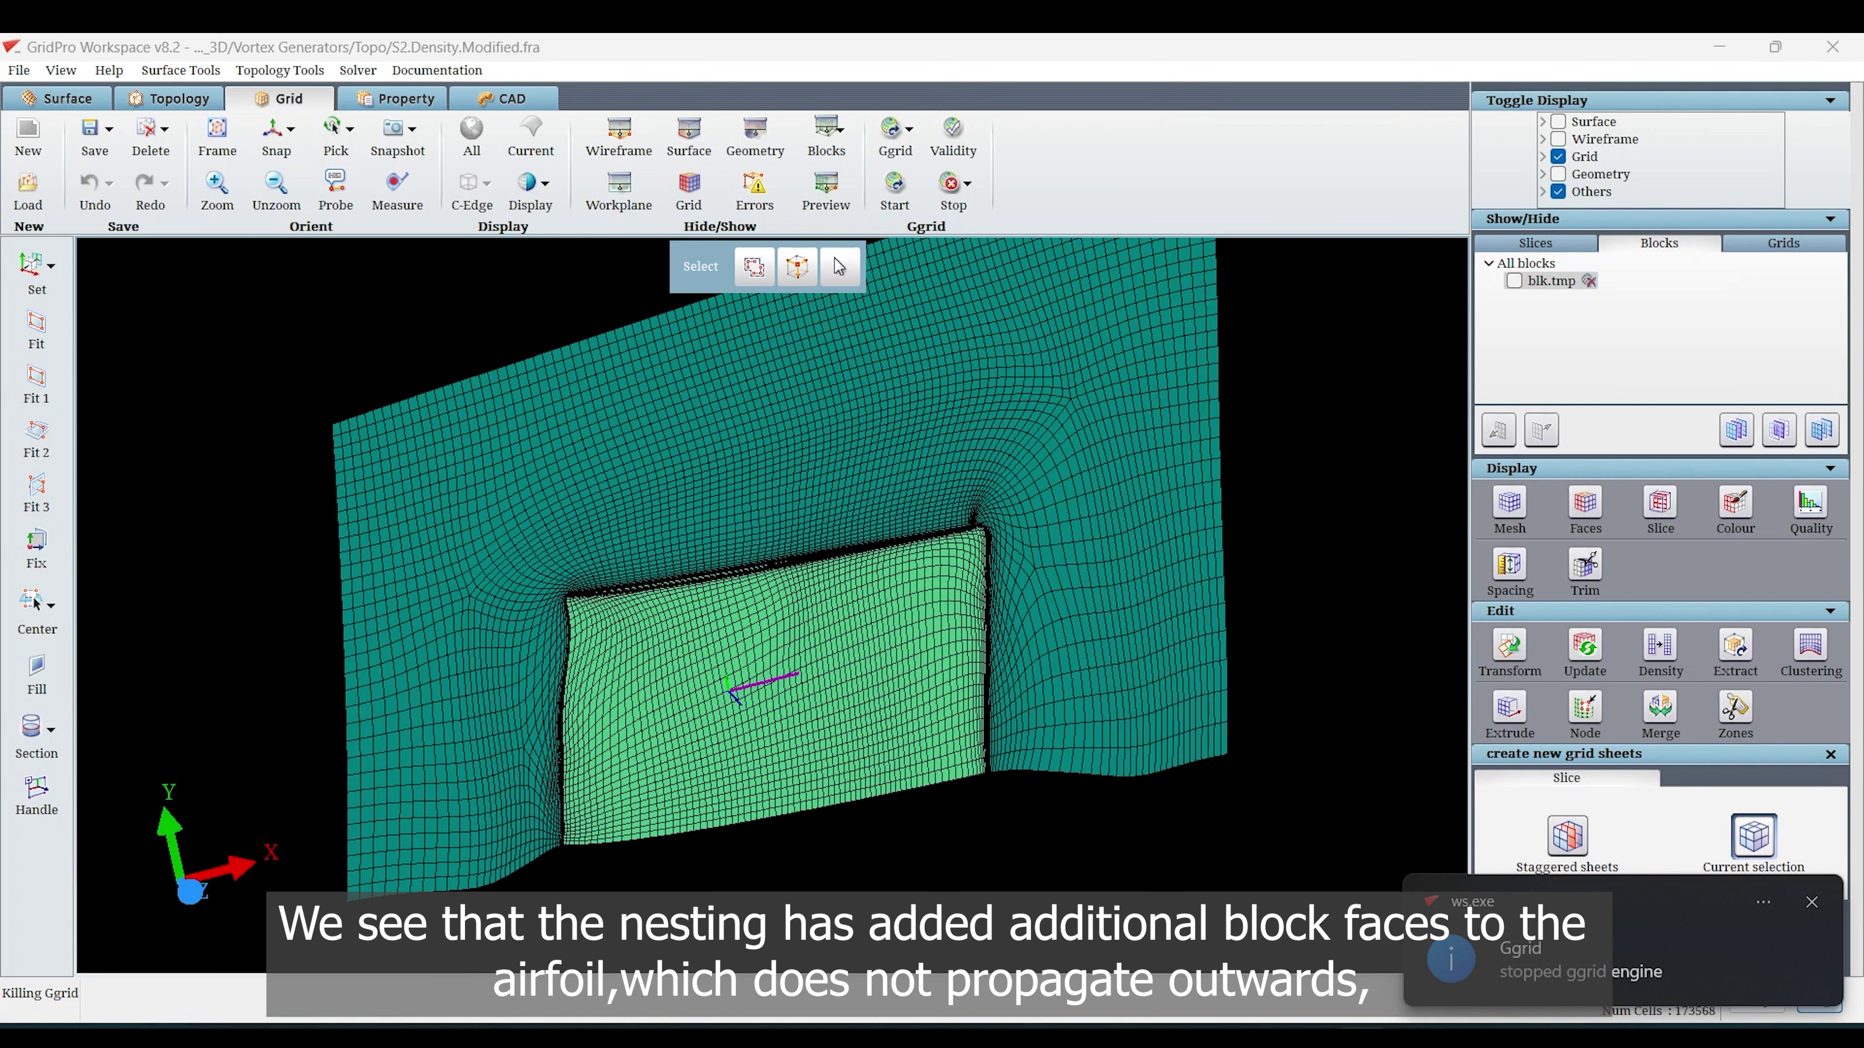
Inspect the nested grid around the vortex generator and bring up the list of grid slices.
drag(1181, 502, 937, 726)
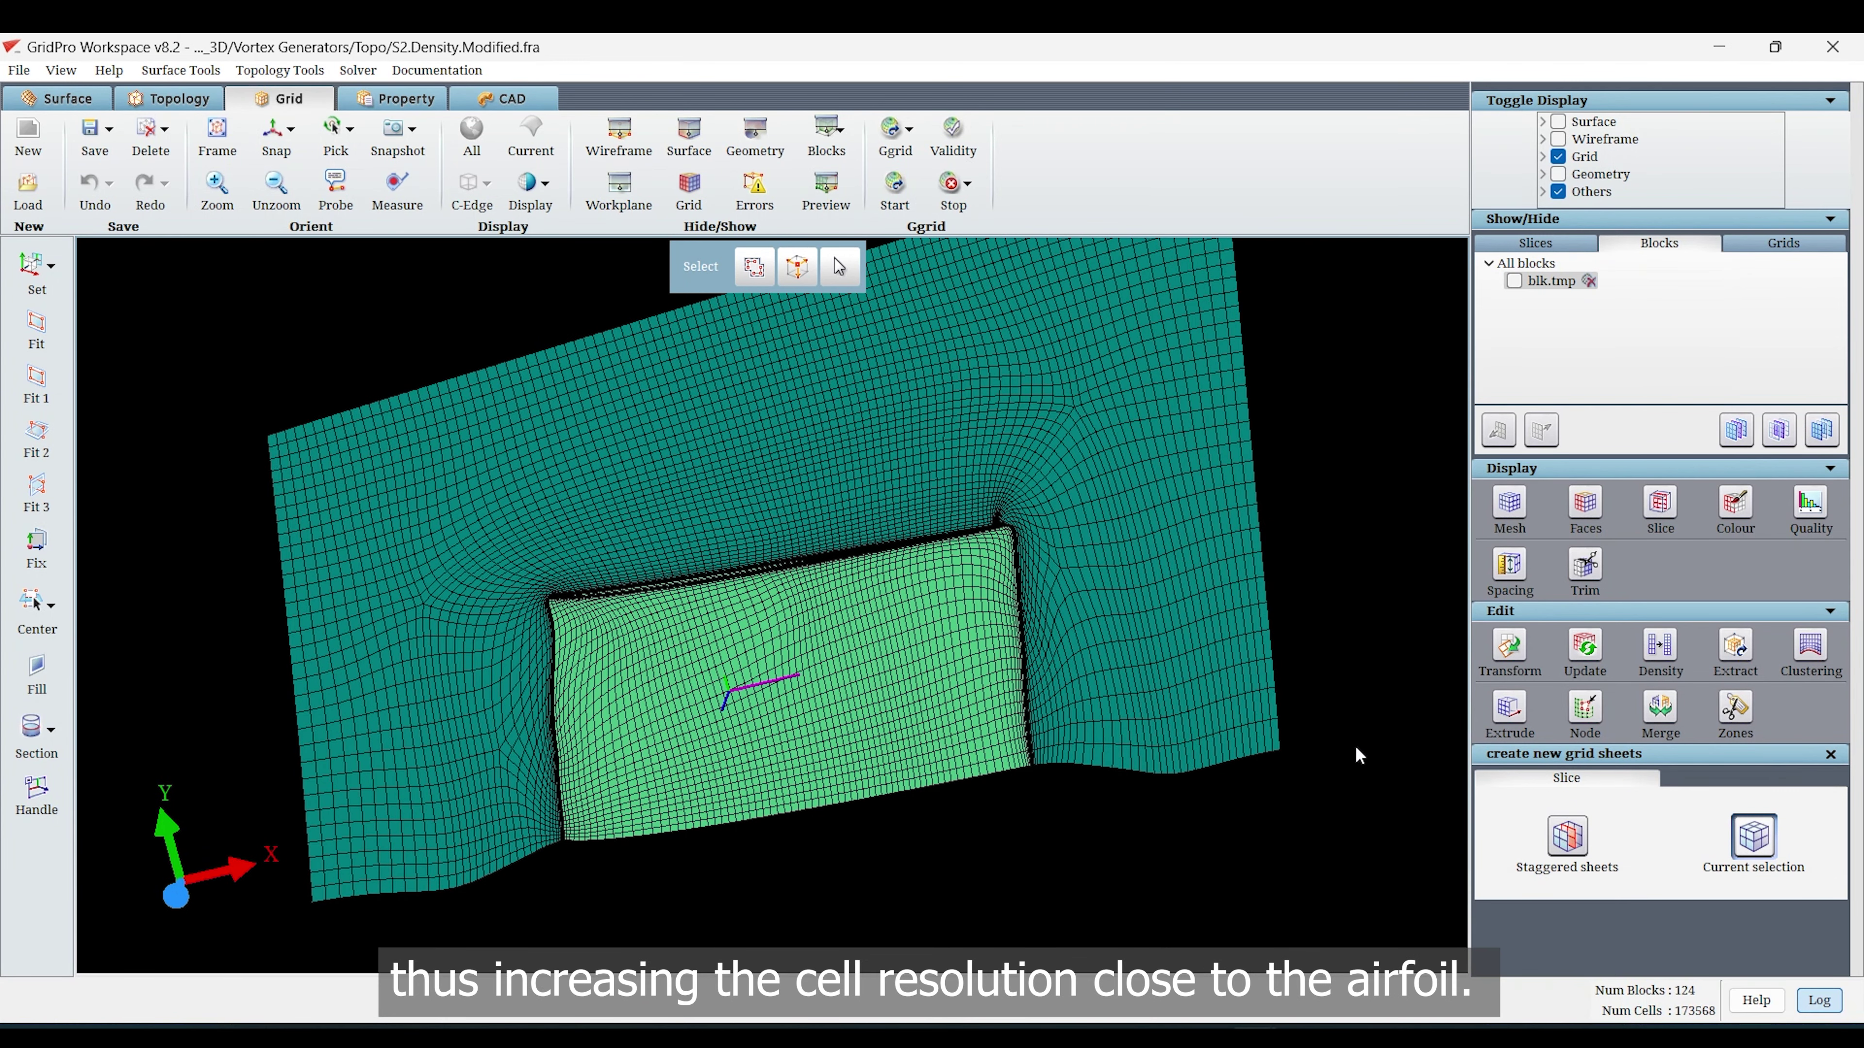
click(1567, 247)
click(1735, 431)
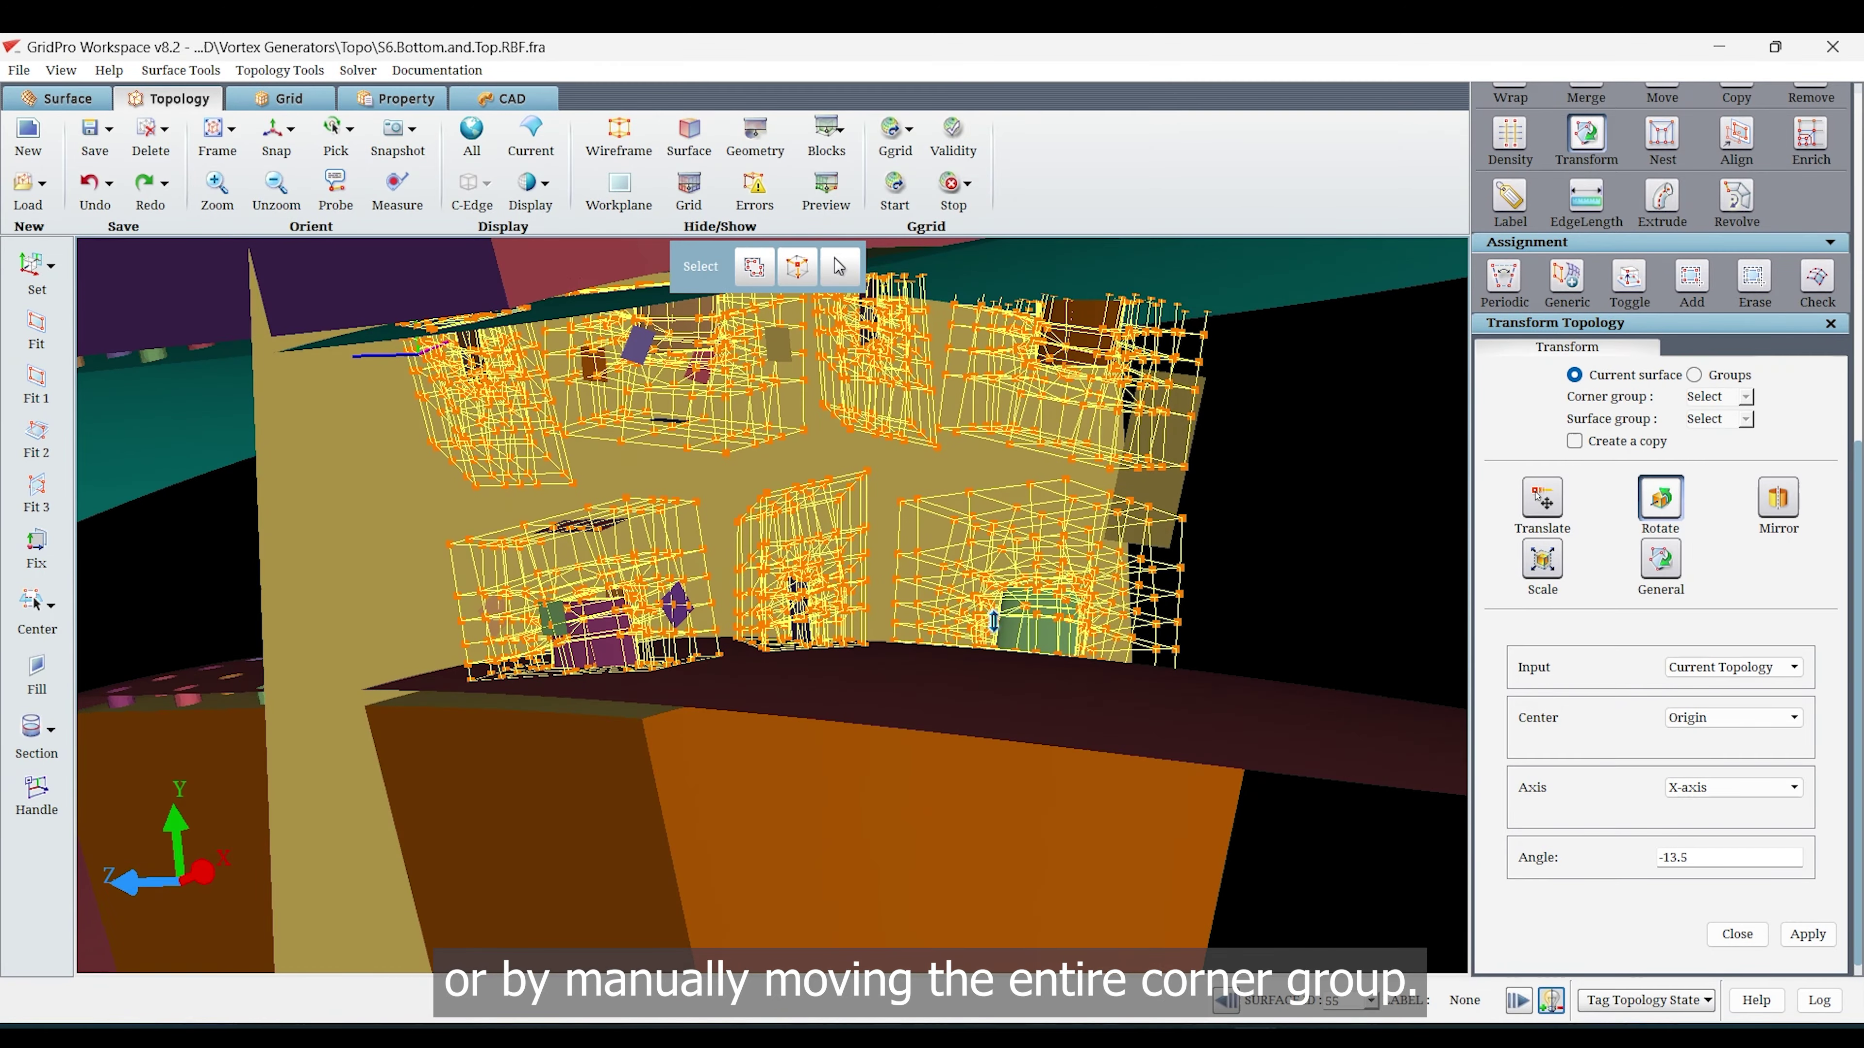
Group in c9 the sheet of faces on the +Z end centerbody vortex generator's topology that faces the middle one.
mouse_move(951, 614)
mouse_down()
mouse_move(866, 719)
mouse_move(659, 762)
mouse_up()
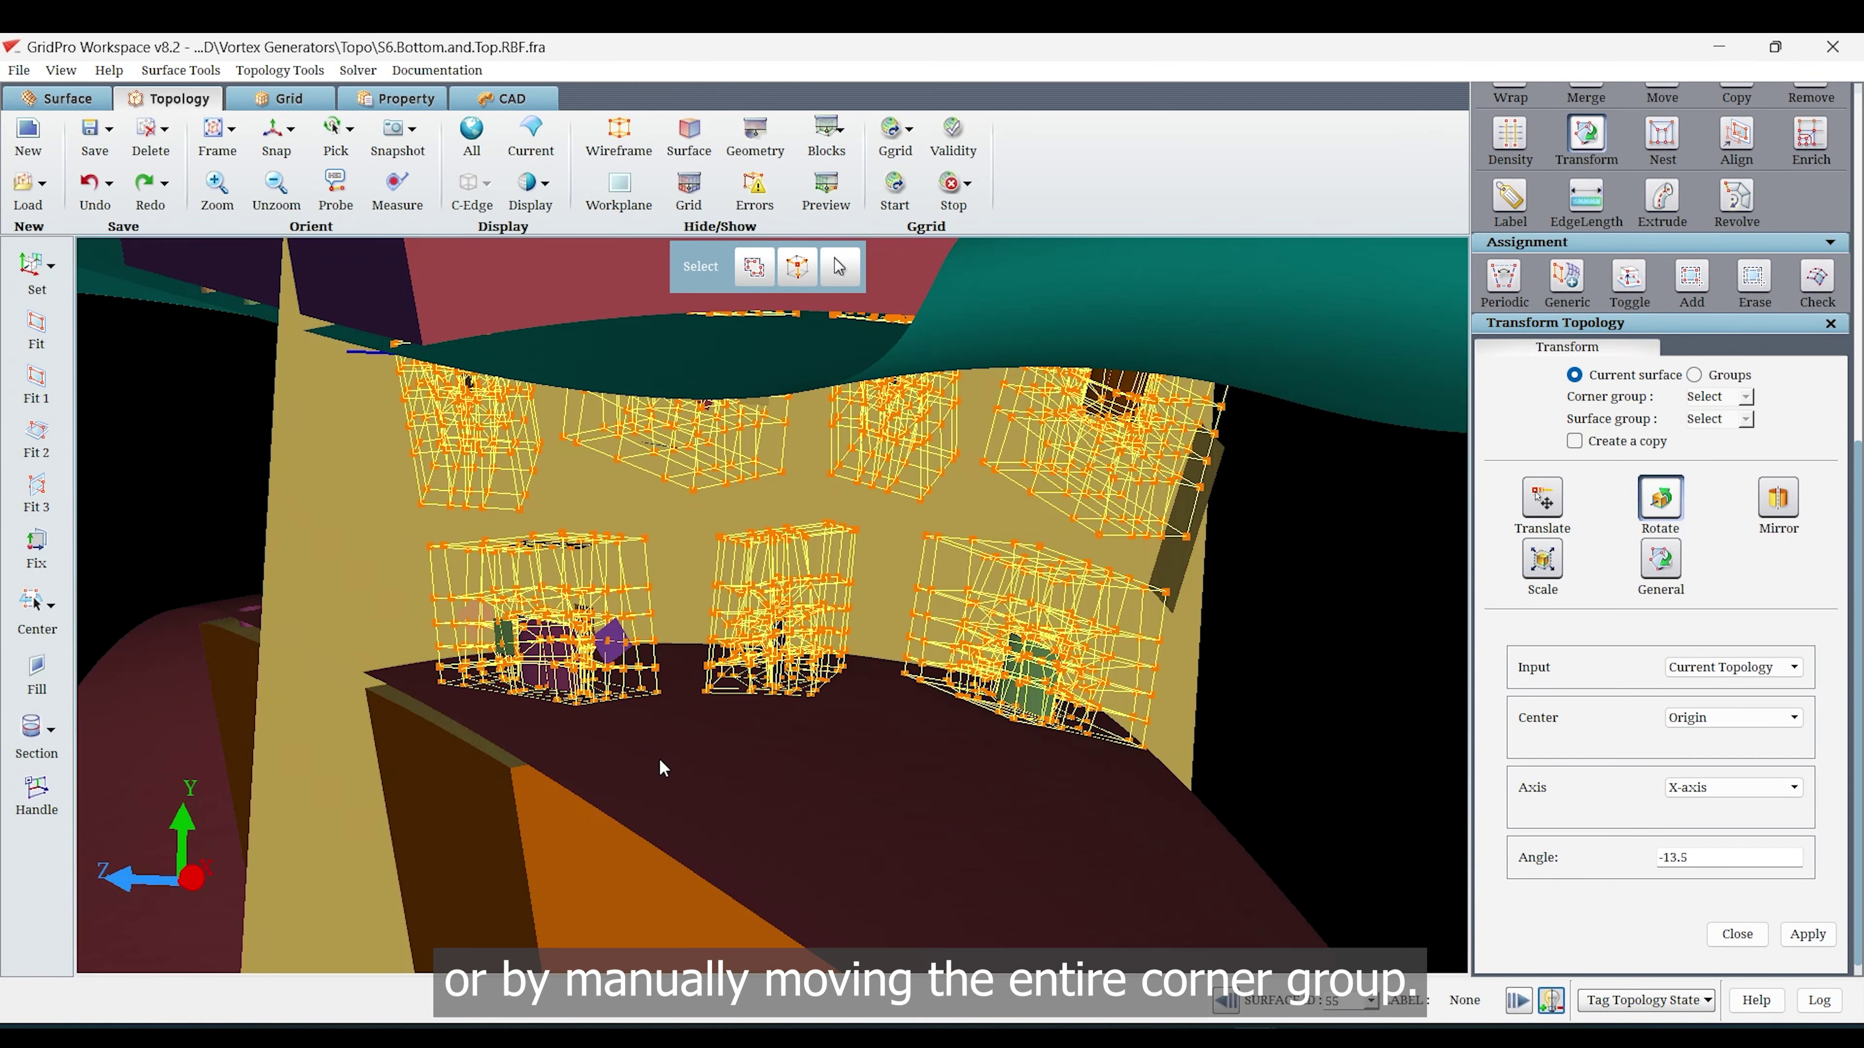
drag(814, 806, 759, 751)
scroll(836, 783, up, 5)
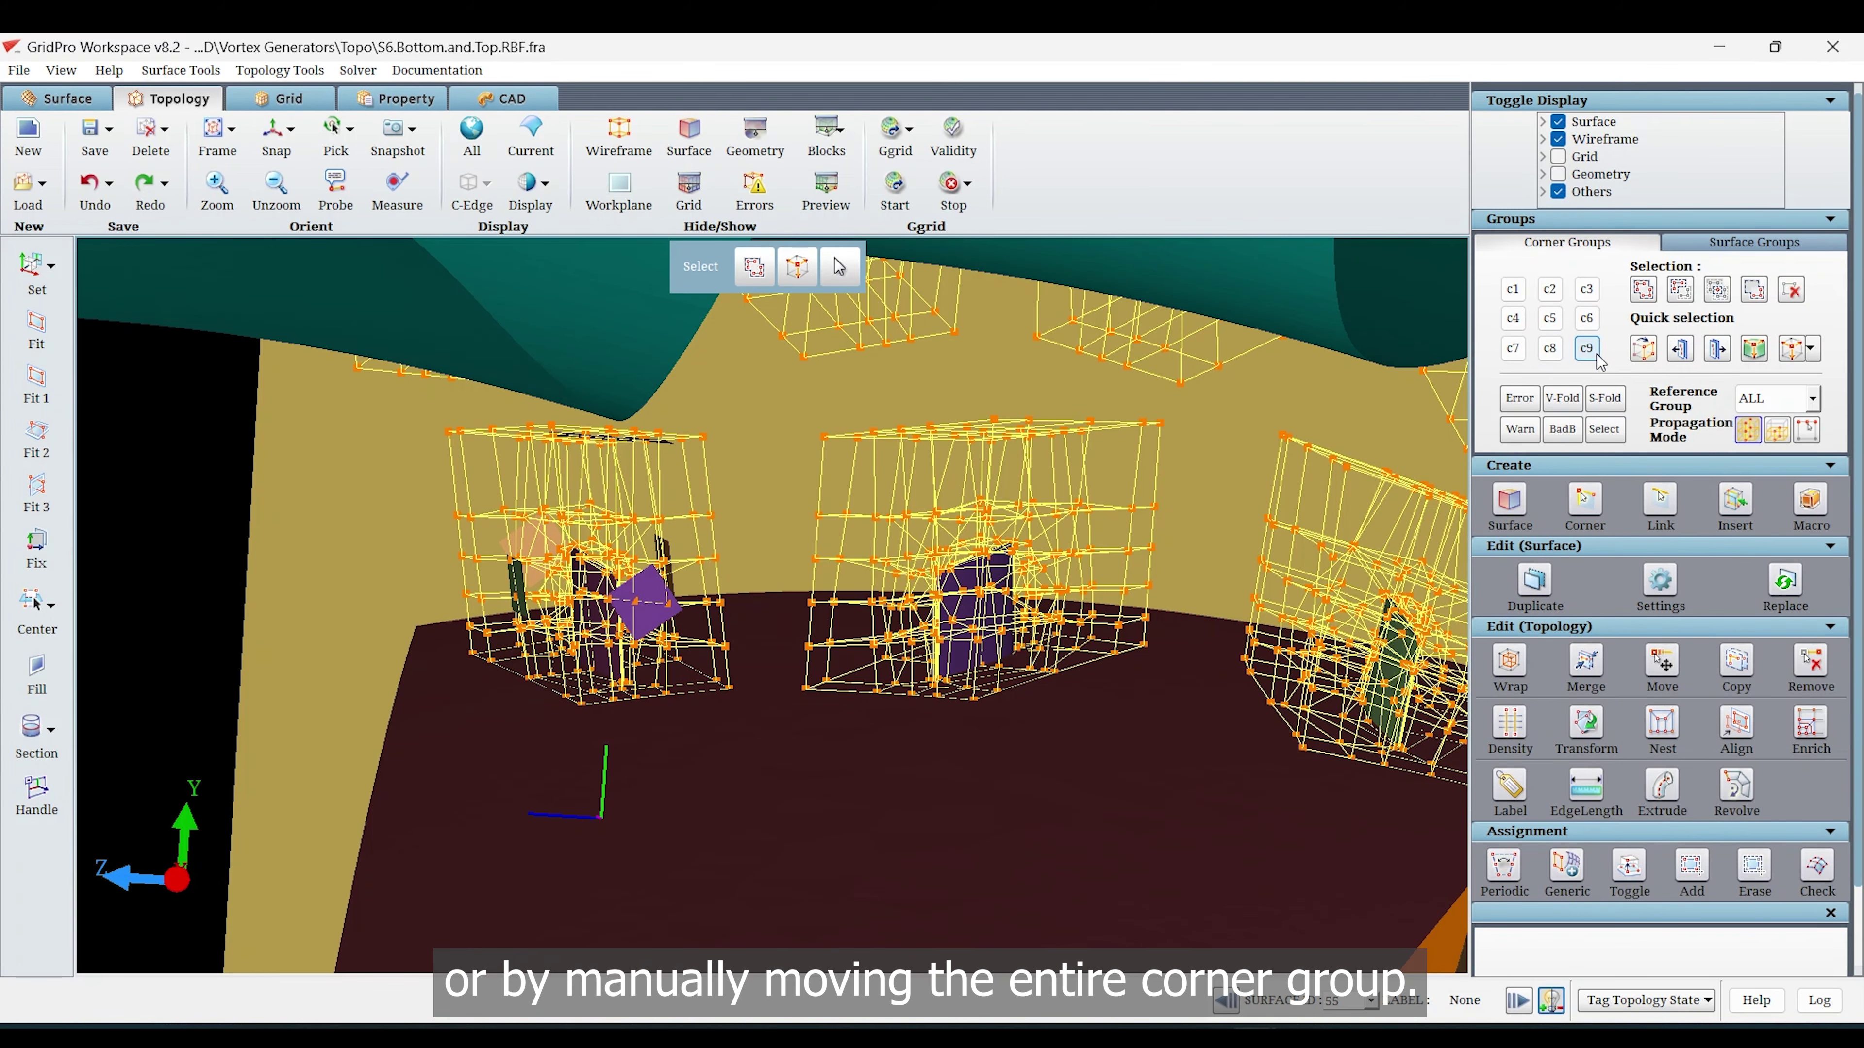
click(1587, 349)
click(1643, 290)
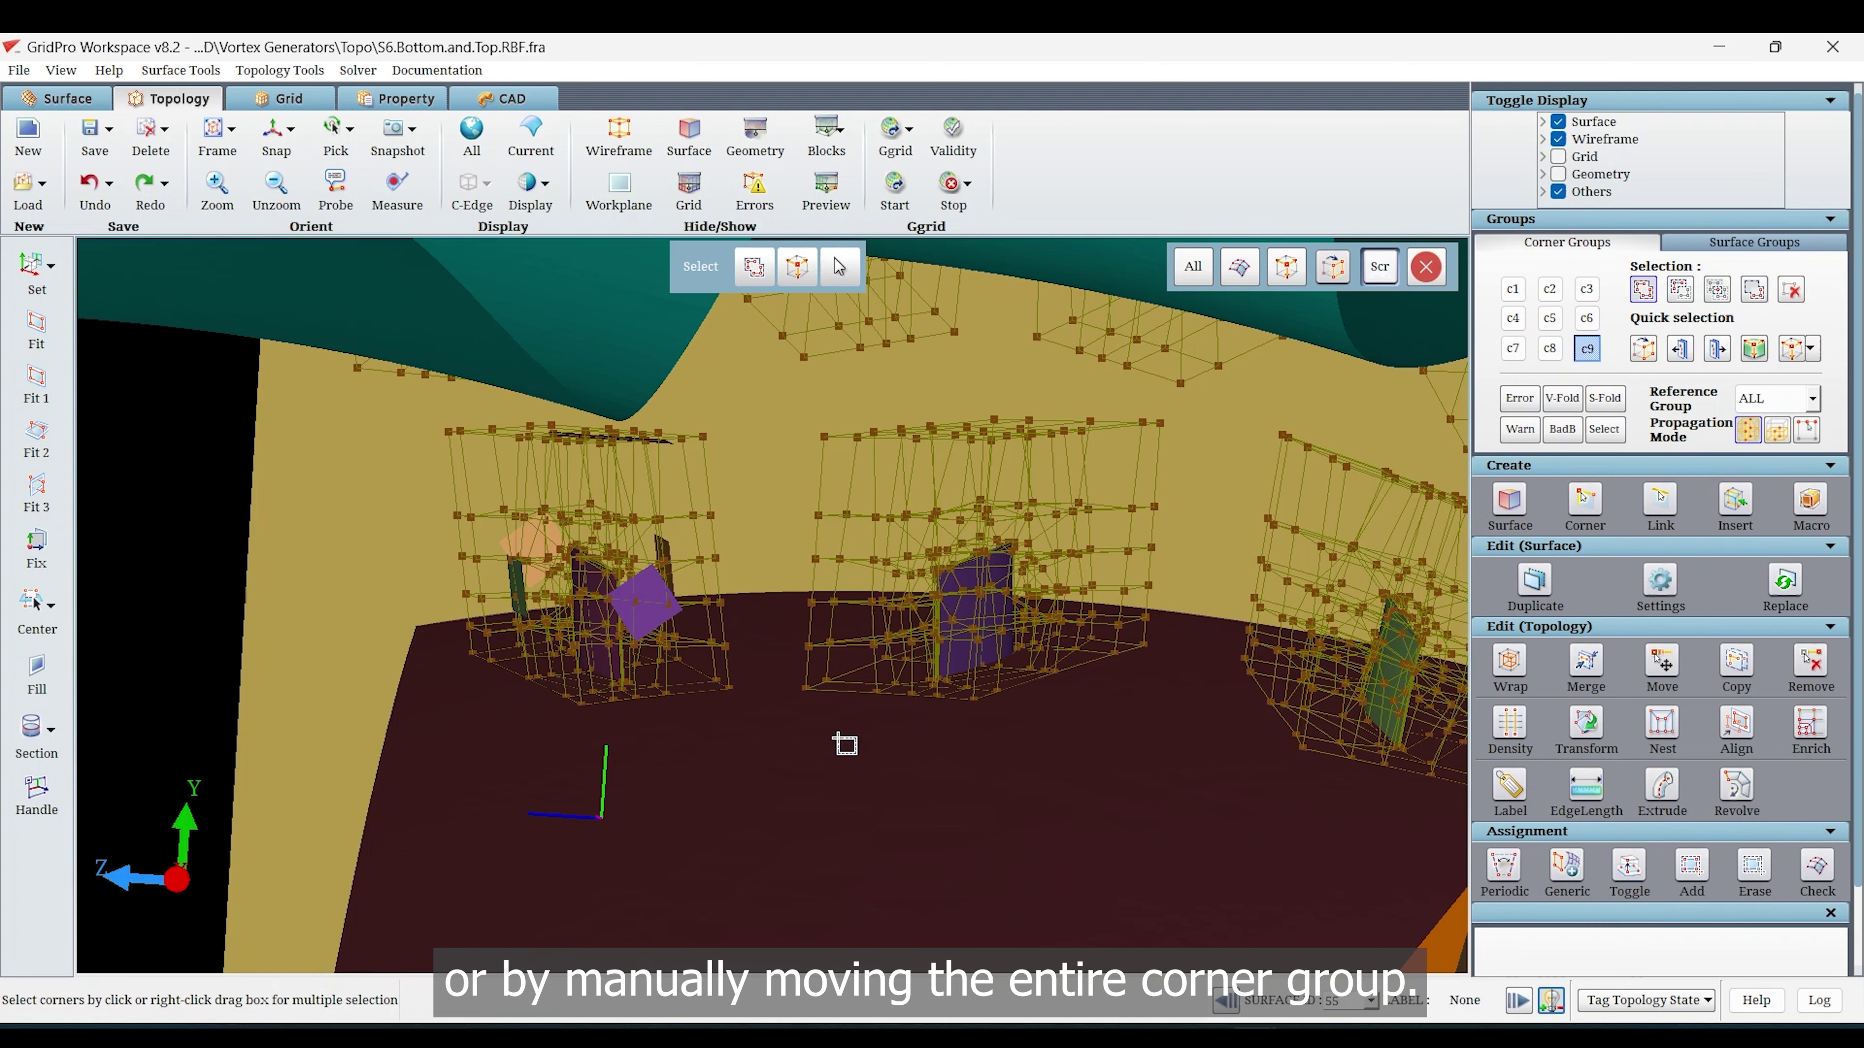
drag(760, 721, 656, 645)
middle_drag(720, 694, 721, 695)
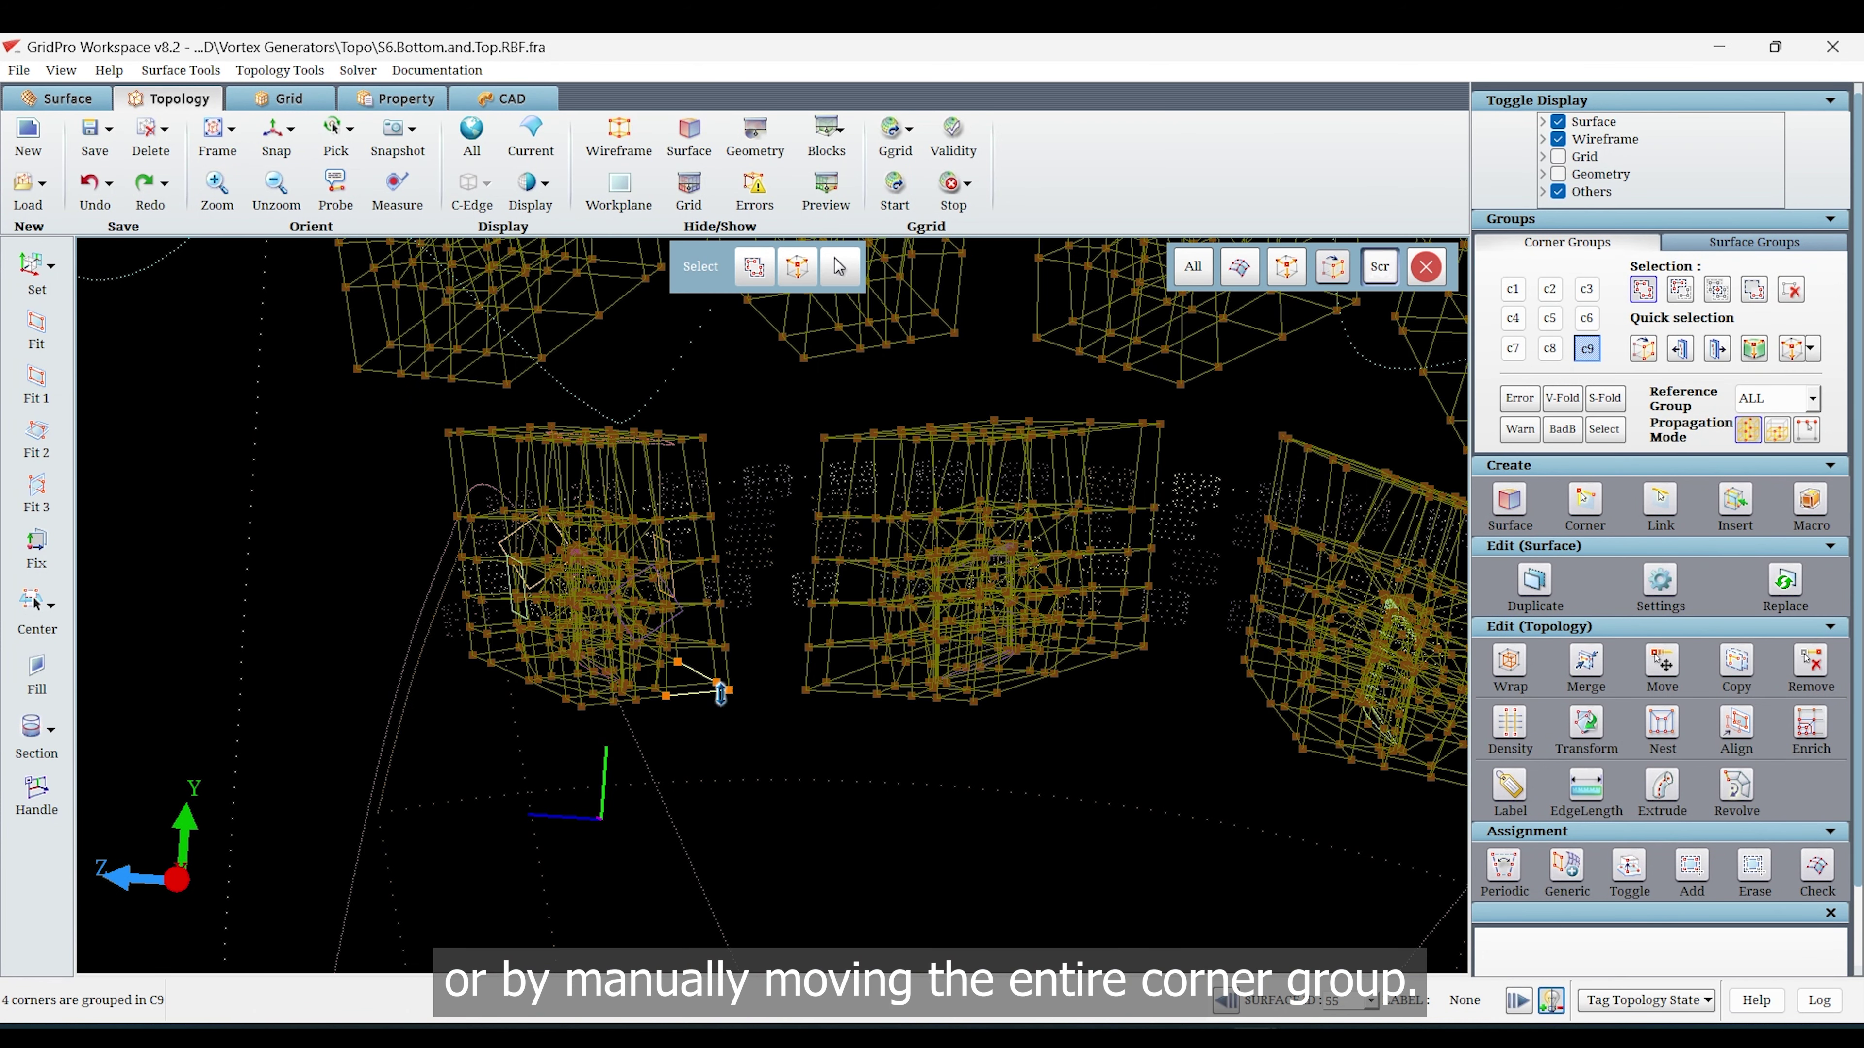
scroll(1667, 308, down, 2)
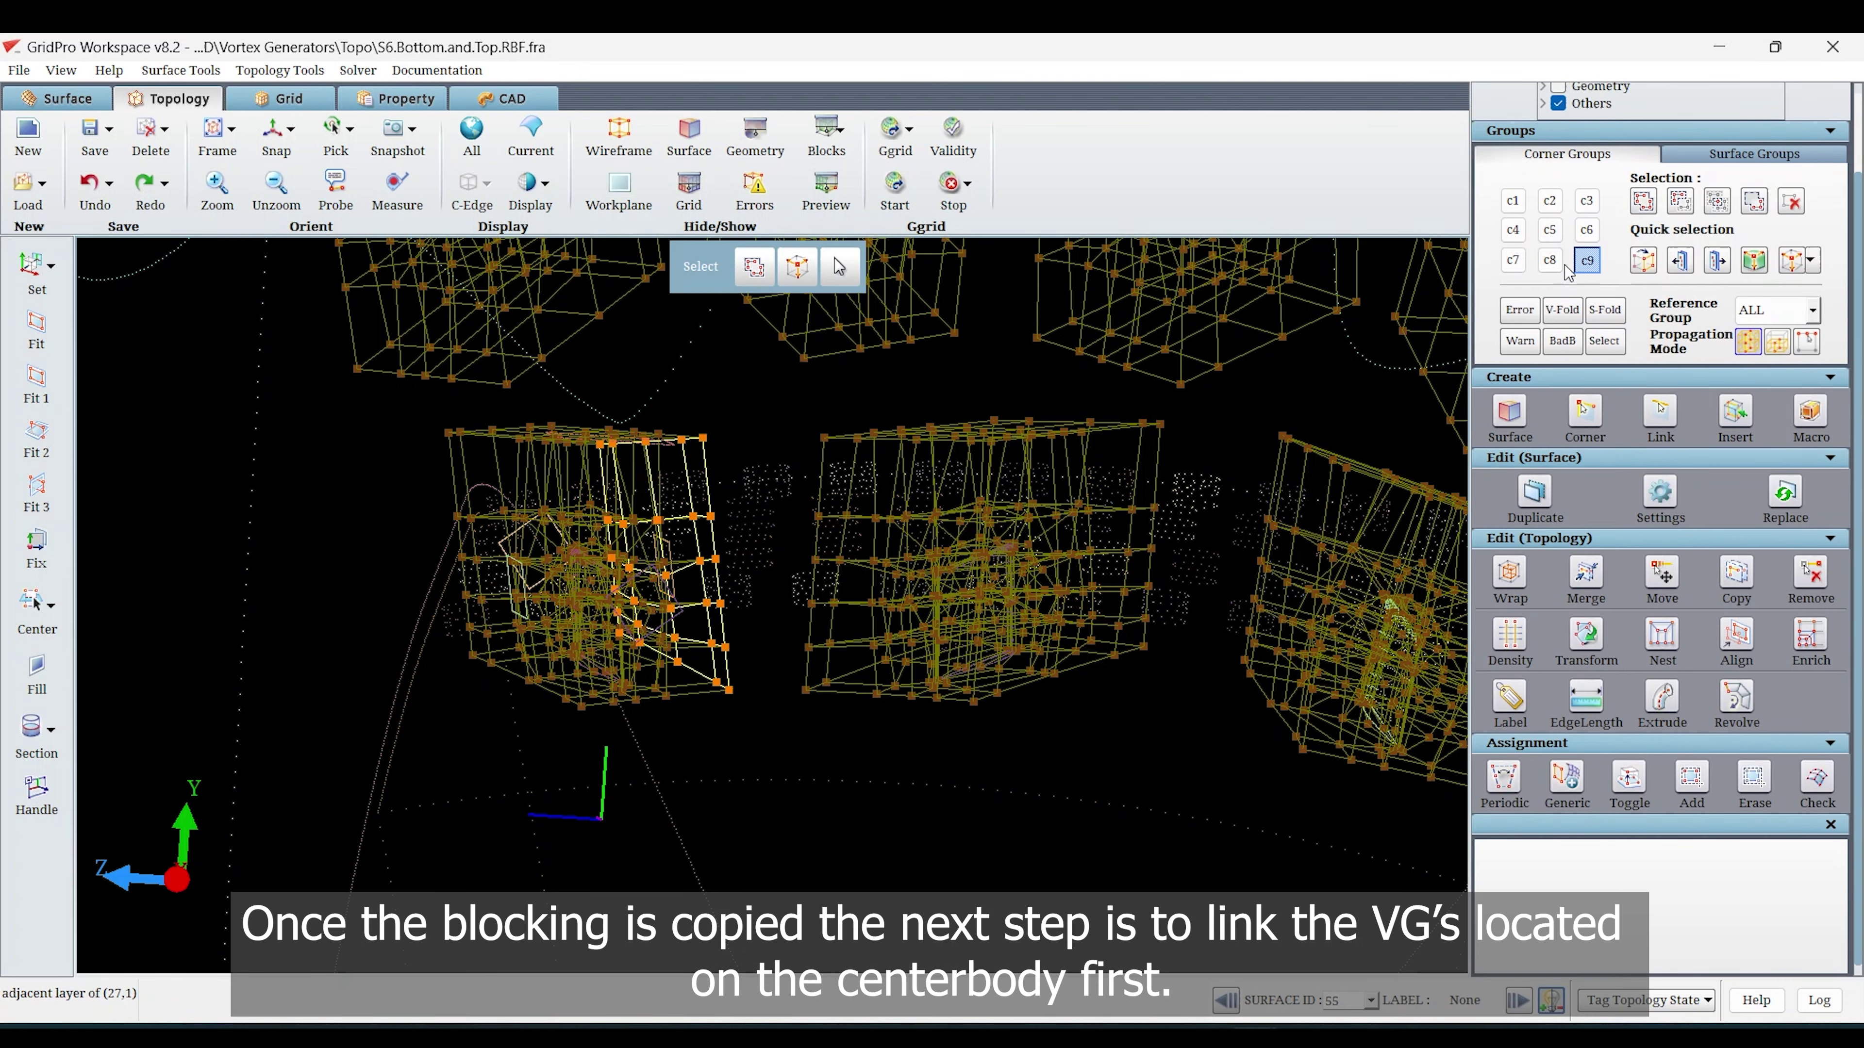
Group in c8 the sheet of faces on the middle centerbody vortex generator's topology that faces the +Z end one.
click(1549, 260)
click(1645, 206)
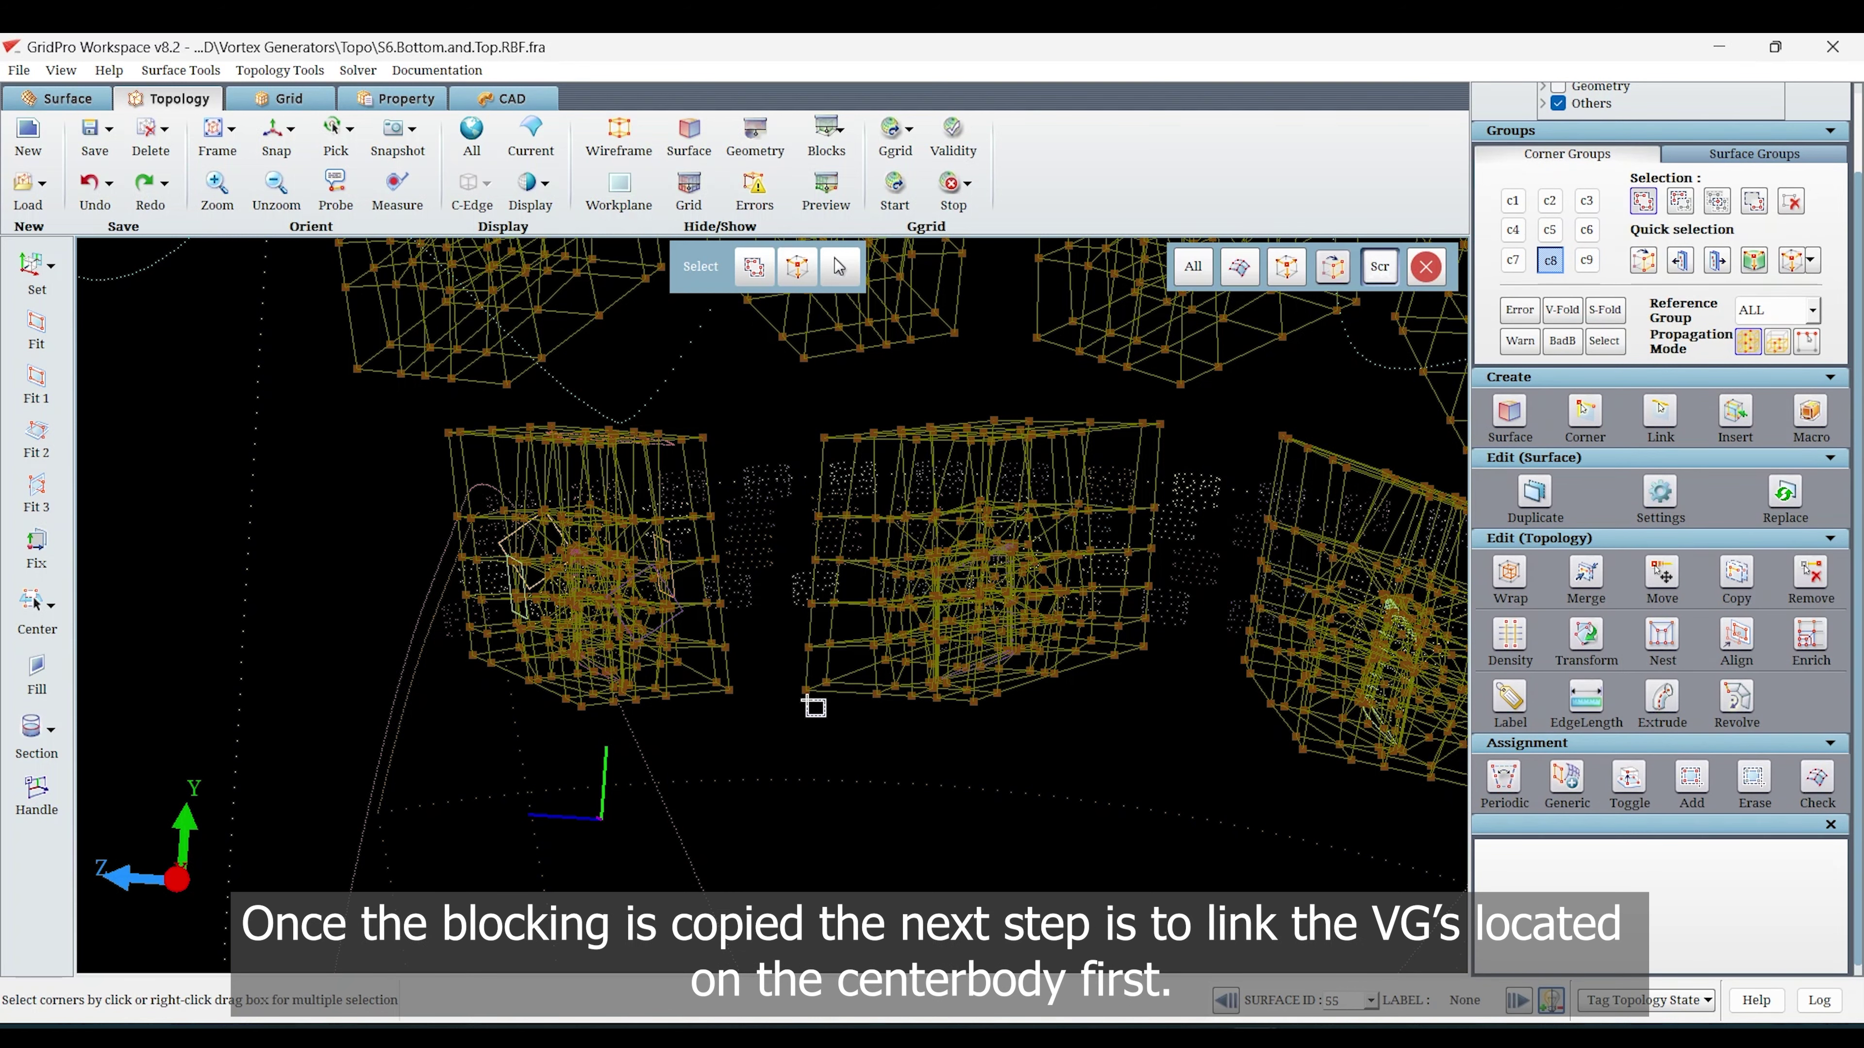
right_drag(813, 707, 690, 646)
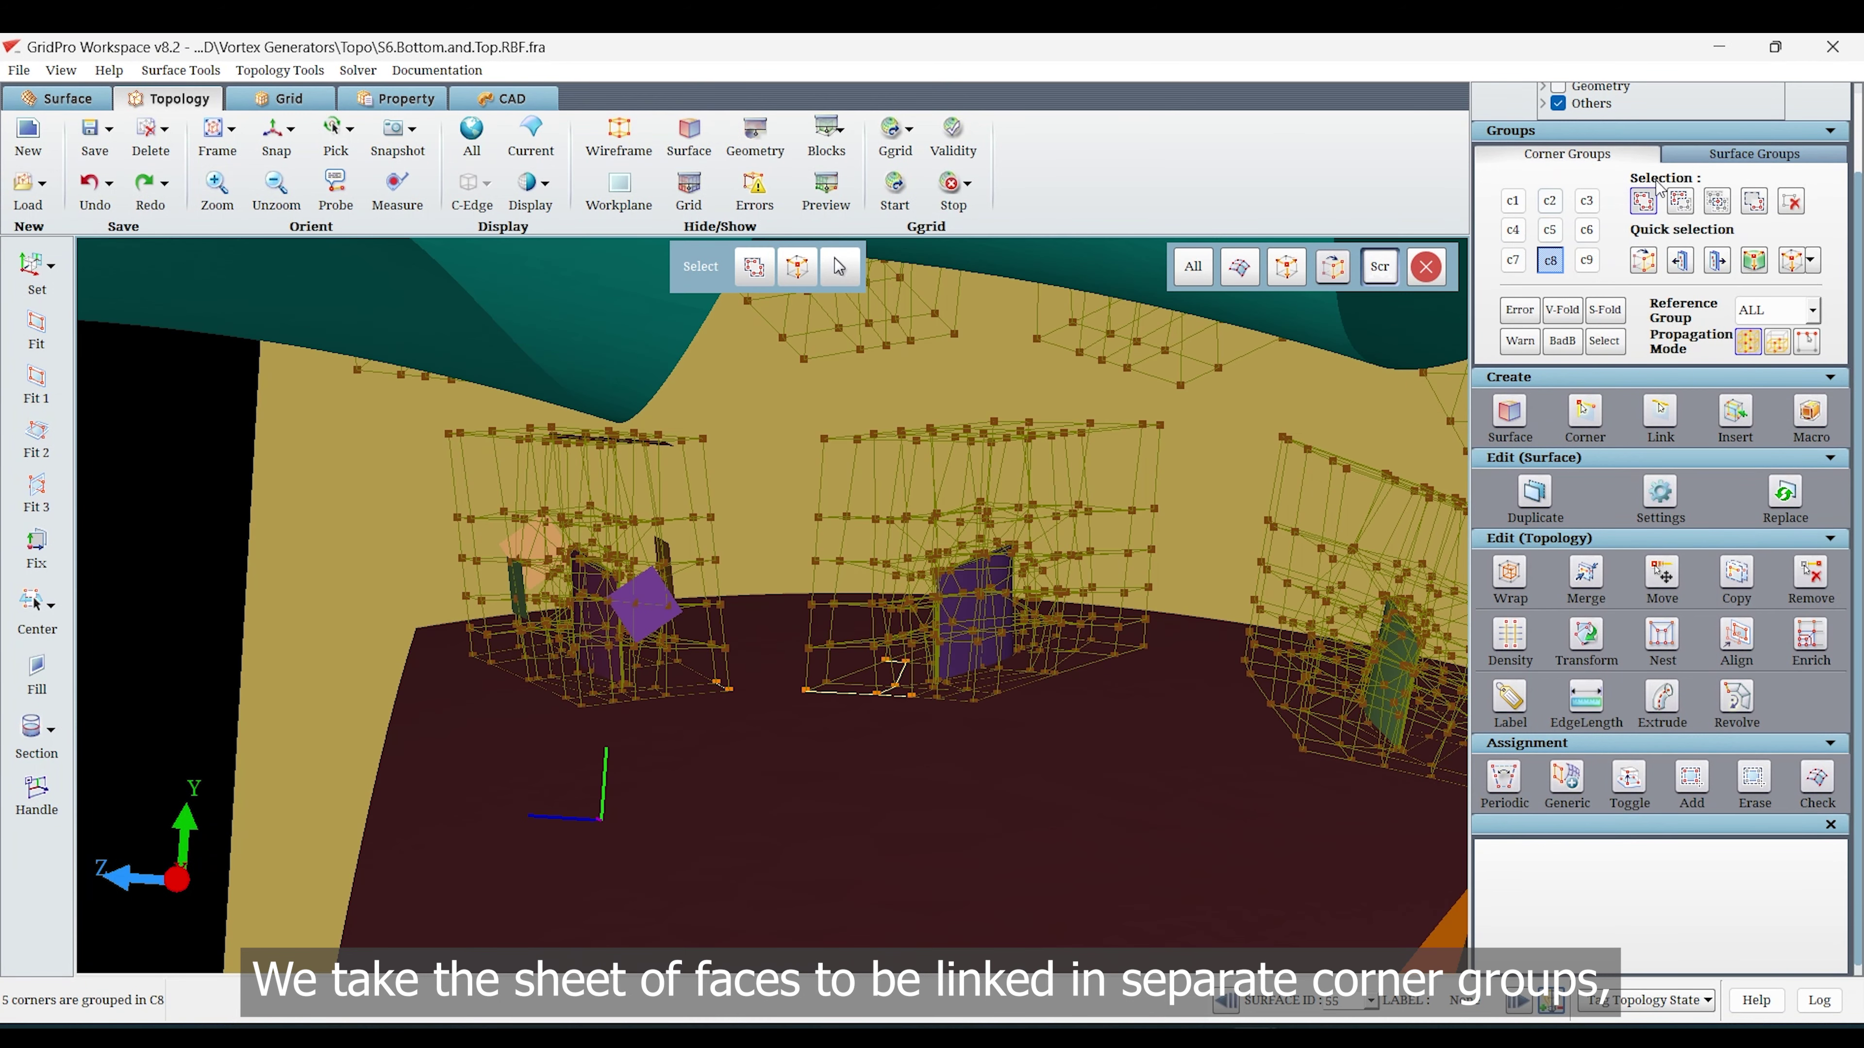
click(1646, 204)
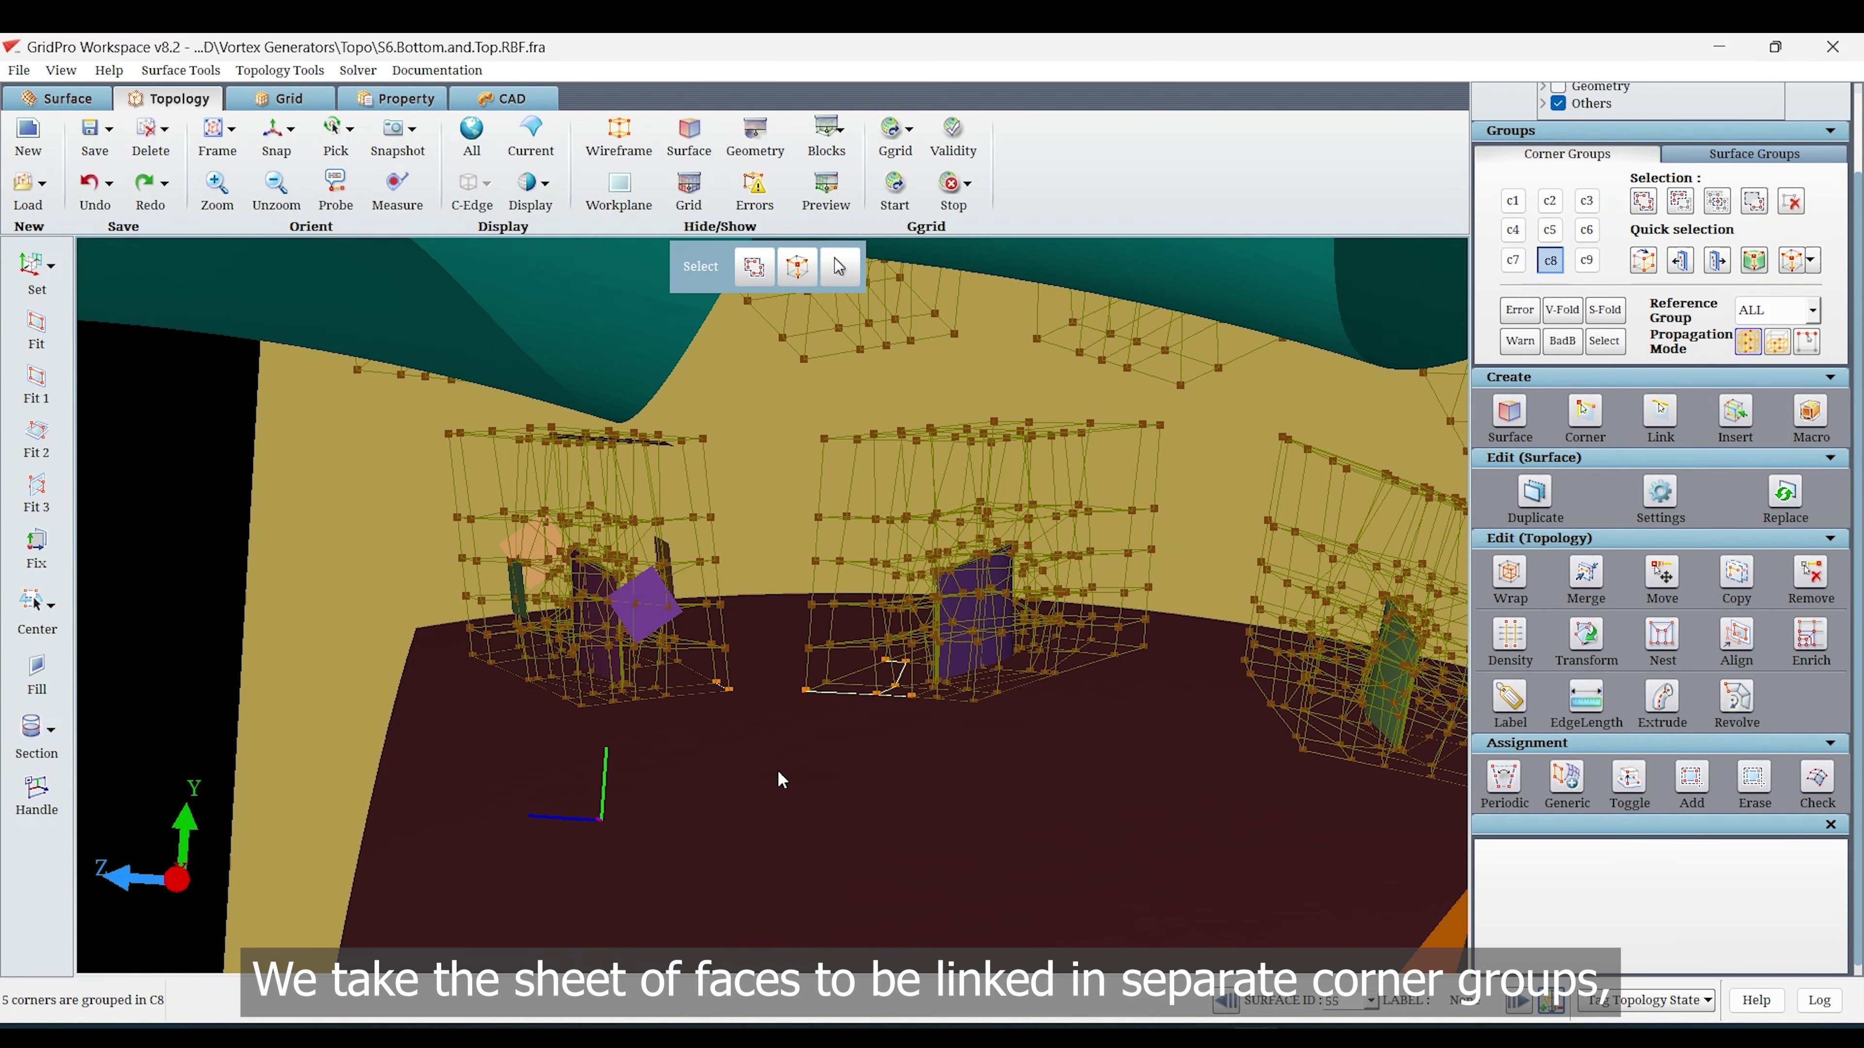
click(821, 696)
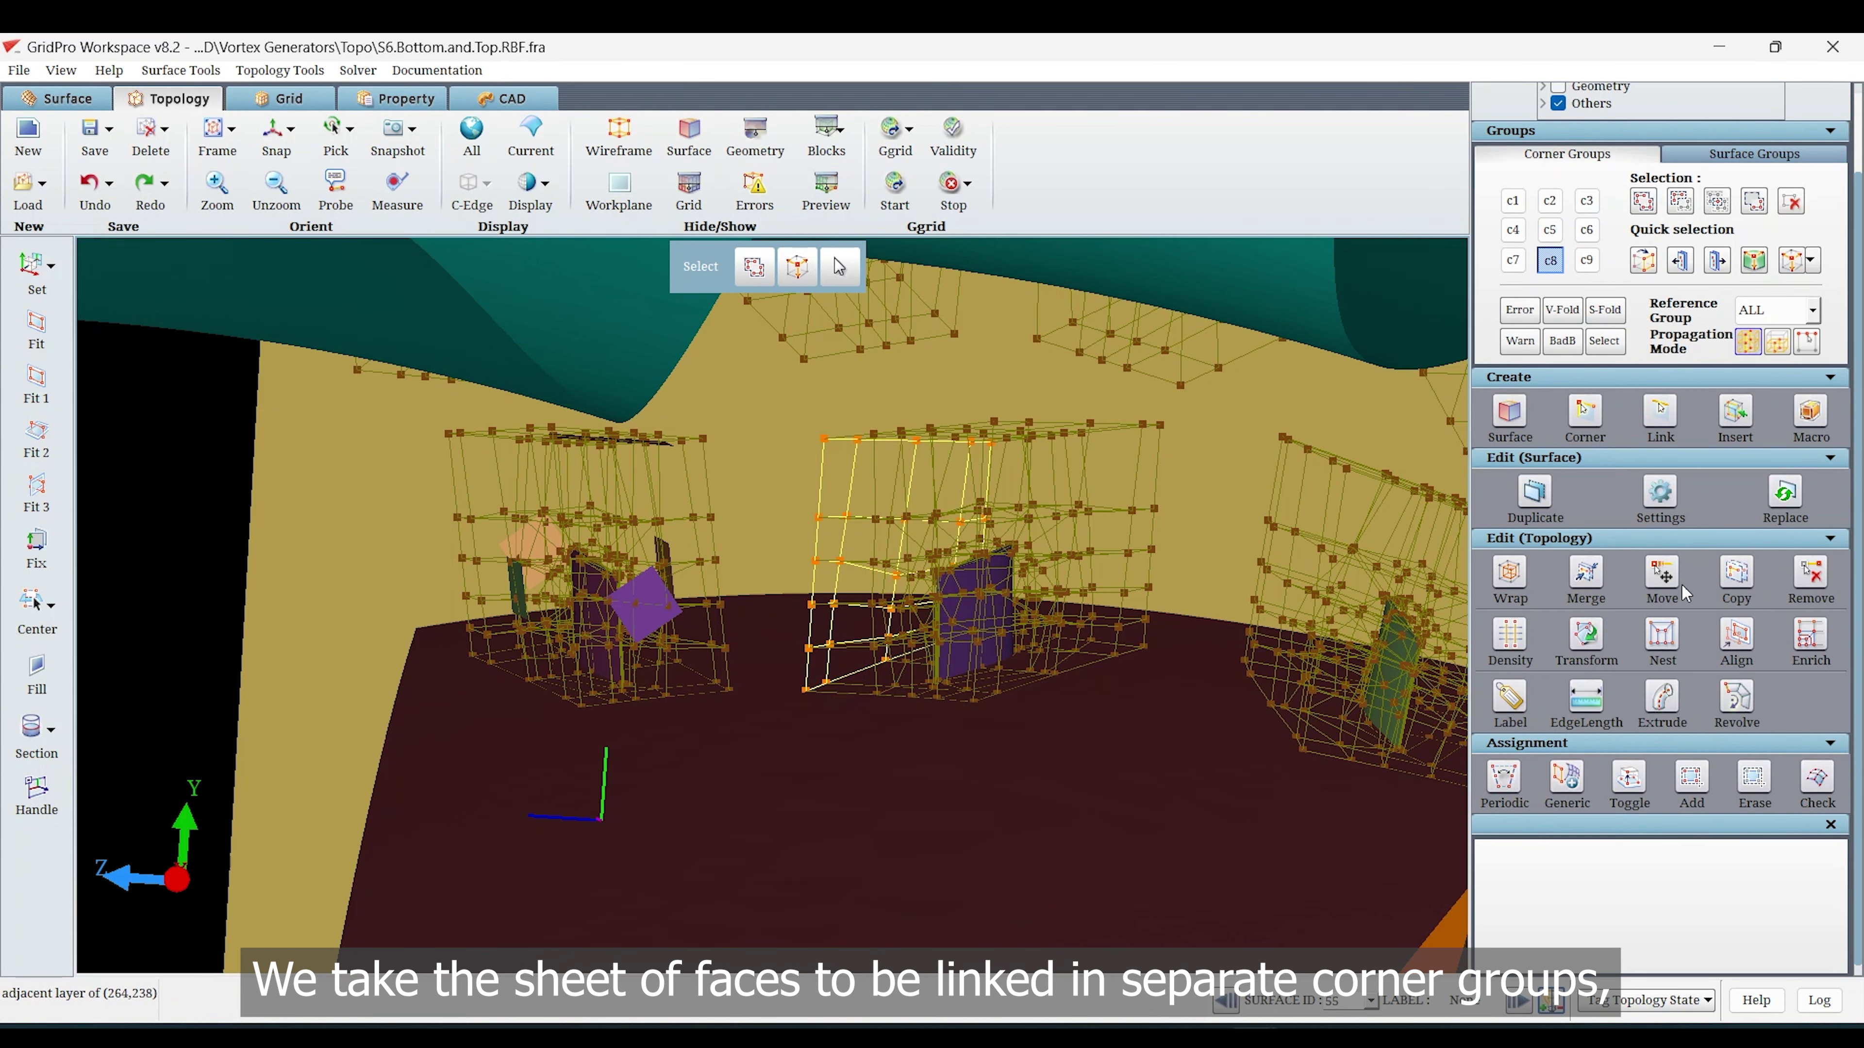
Link corner group c9 to c8 to create blocks between the +Z end and middle centerbody vortex generators.
click(1667, 425)
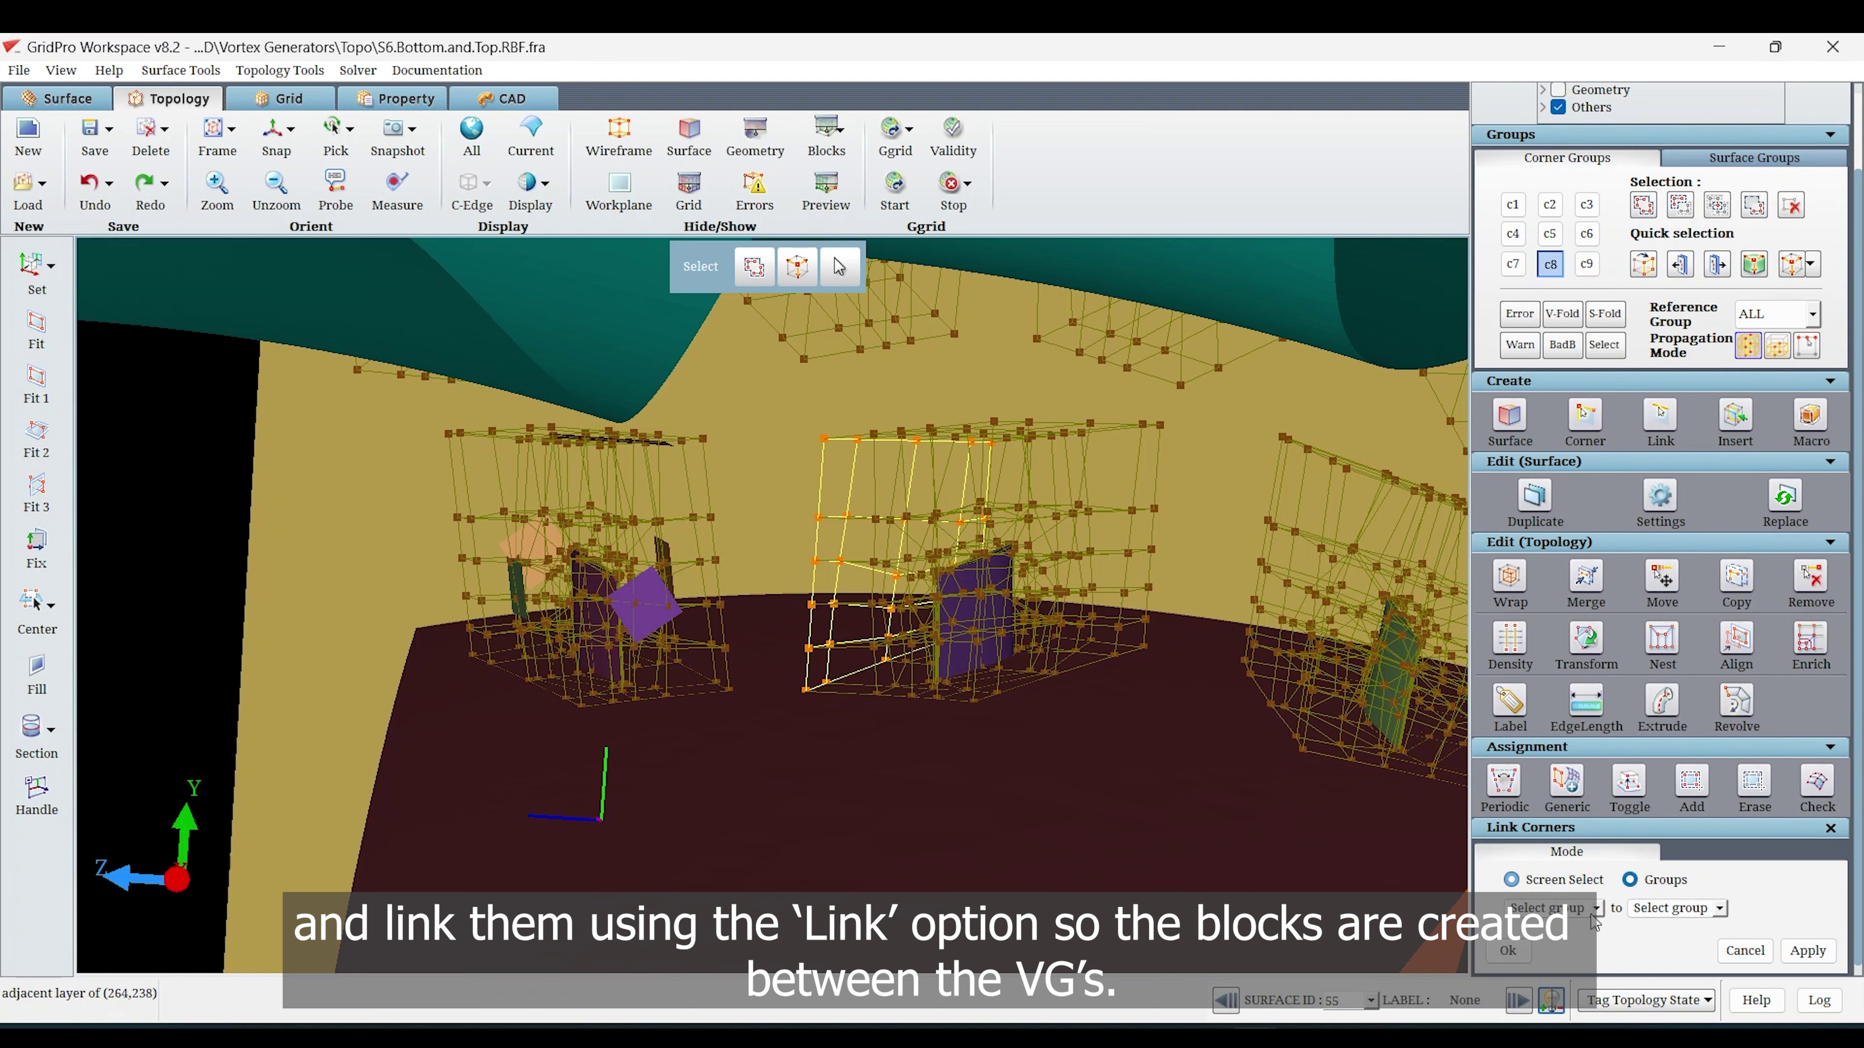
click(1630, 879)
click(1596, 909)
click(1548, 1025)
click(1705, 909)
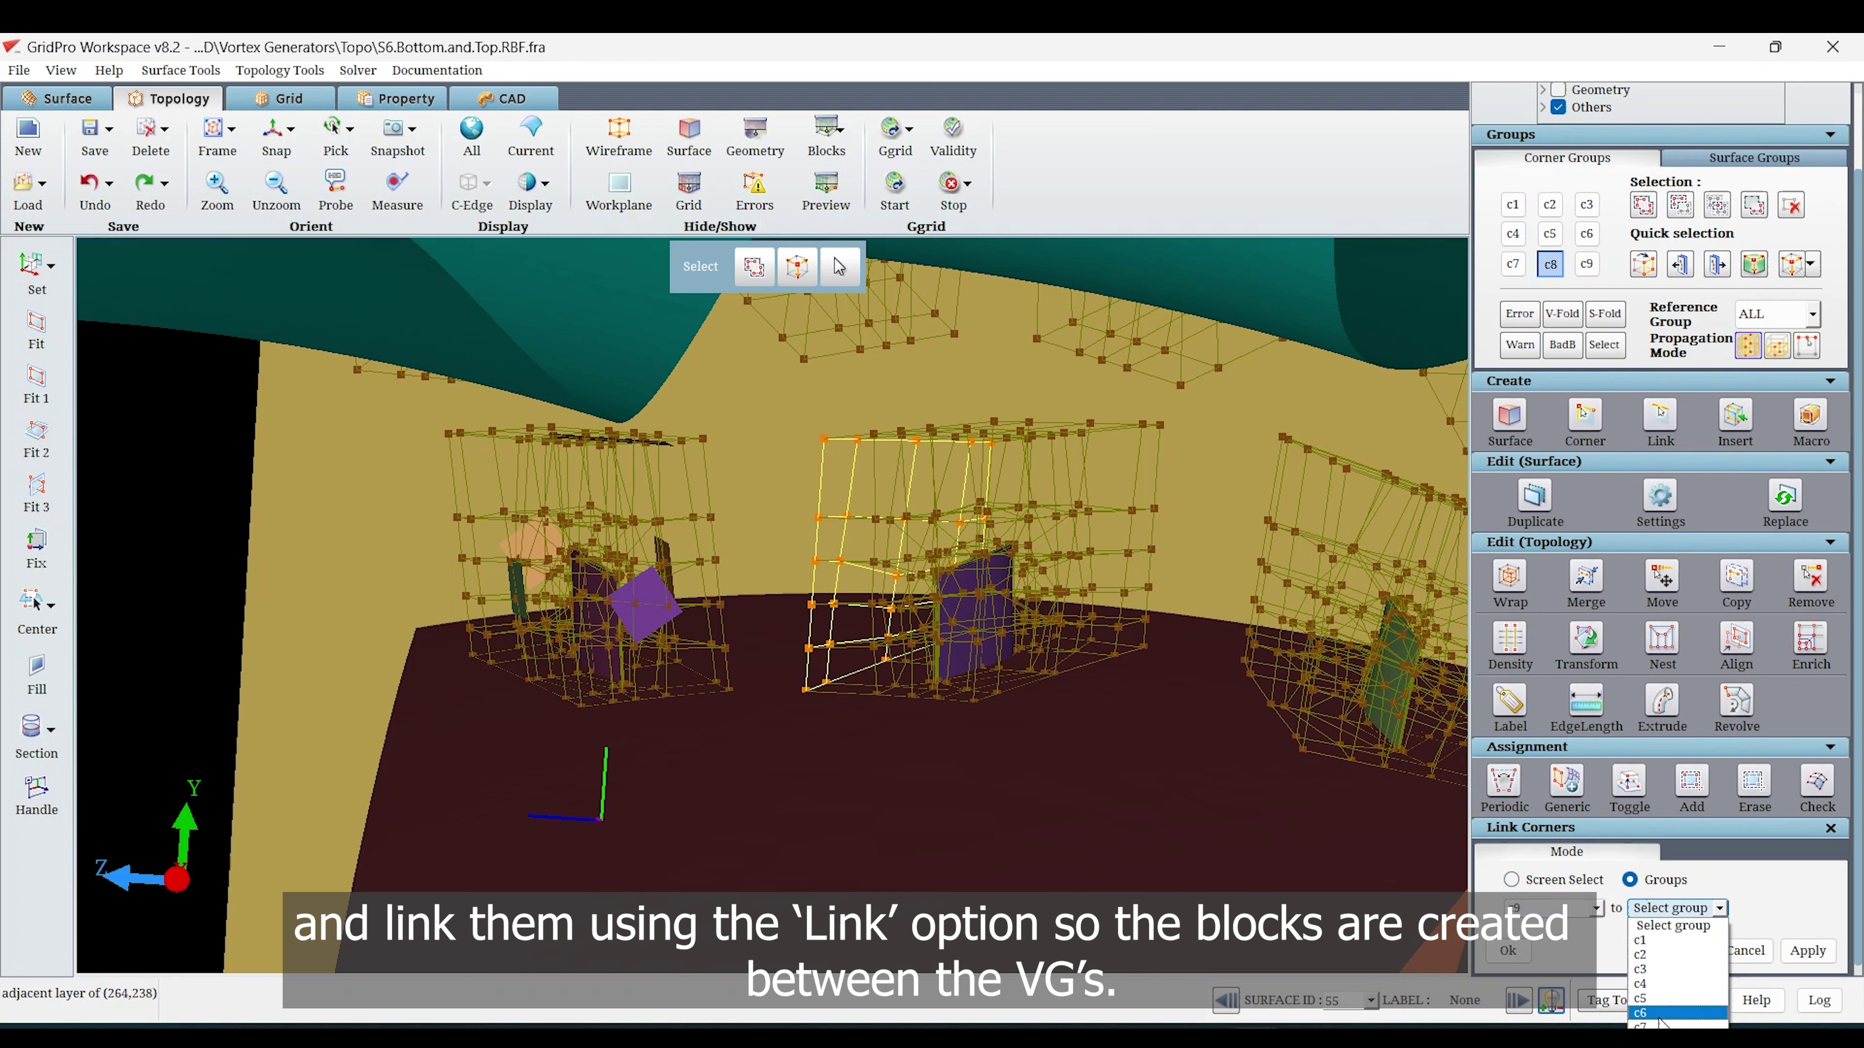
click(1680, 1009)
click(1811, 955)
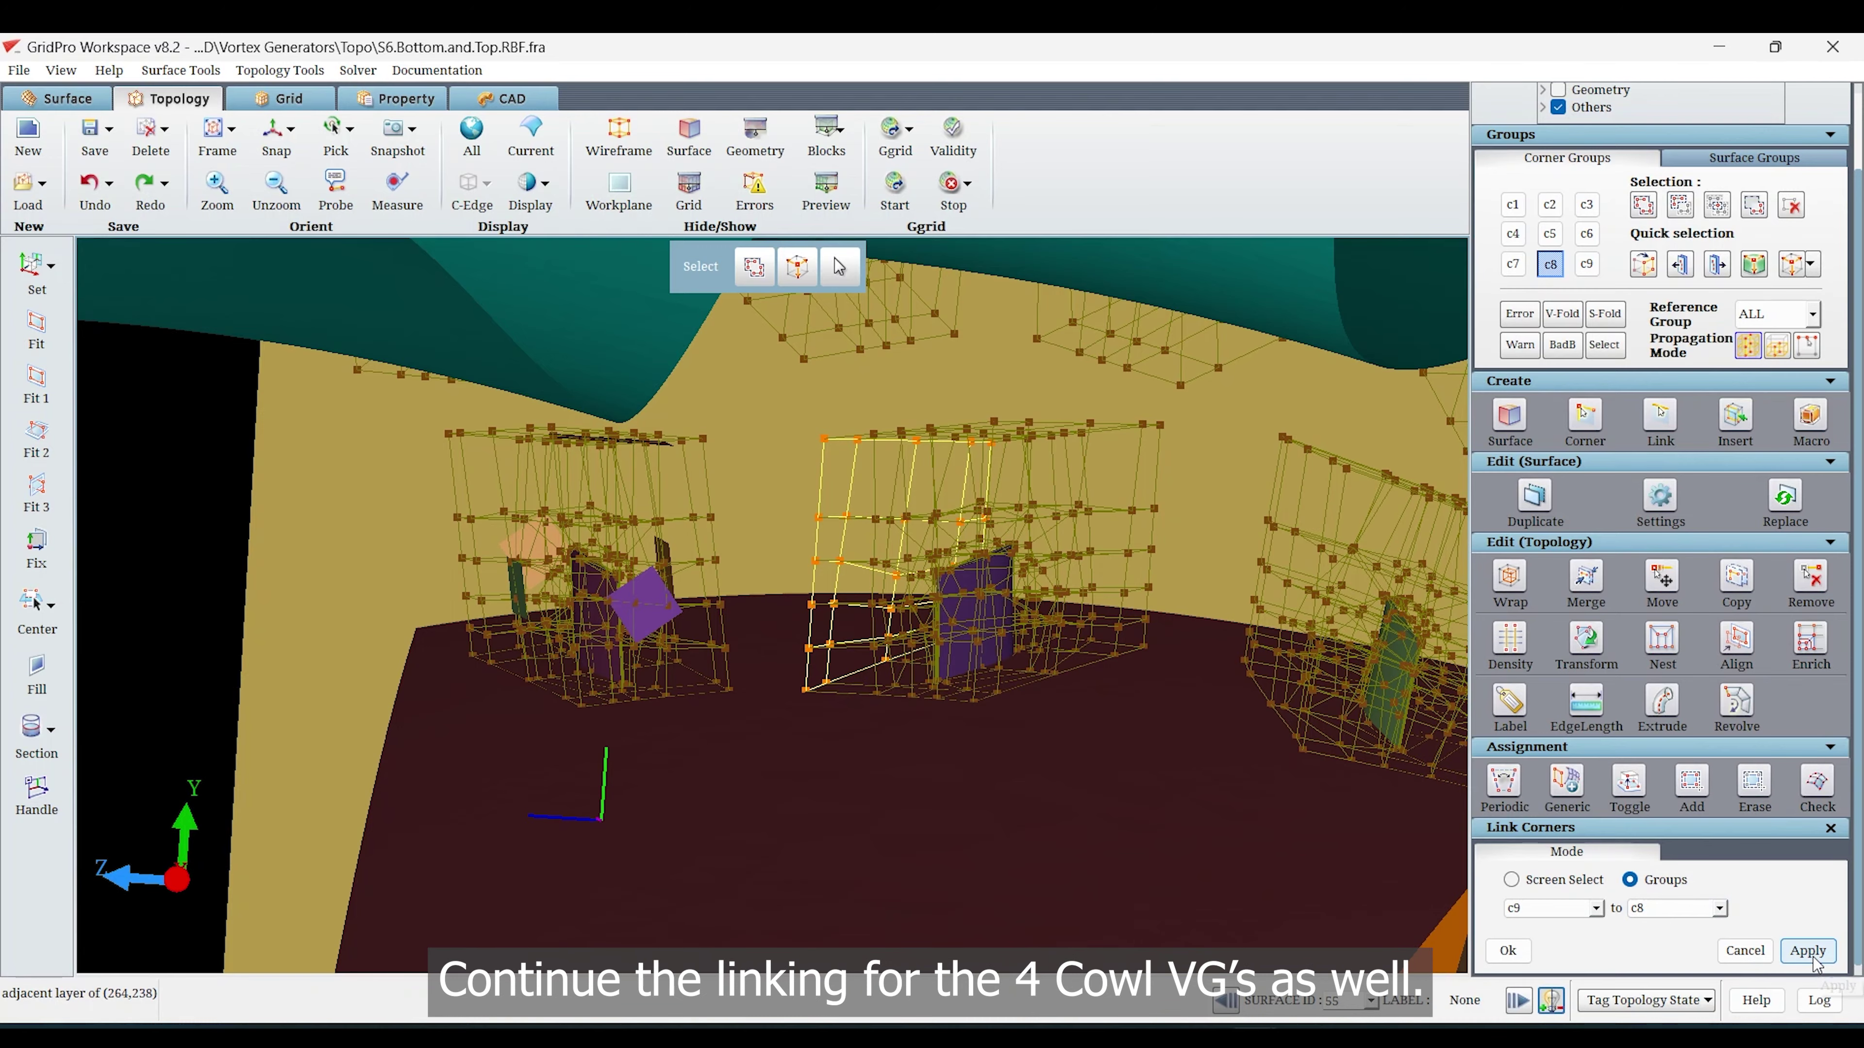
Empty corner group c9 and regroup in it the middle centerbody vortex generator's sheet of faces on its -Z side.
scroll(742, 763, down, 3)
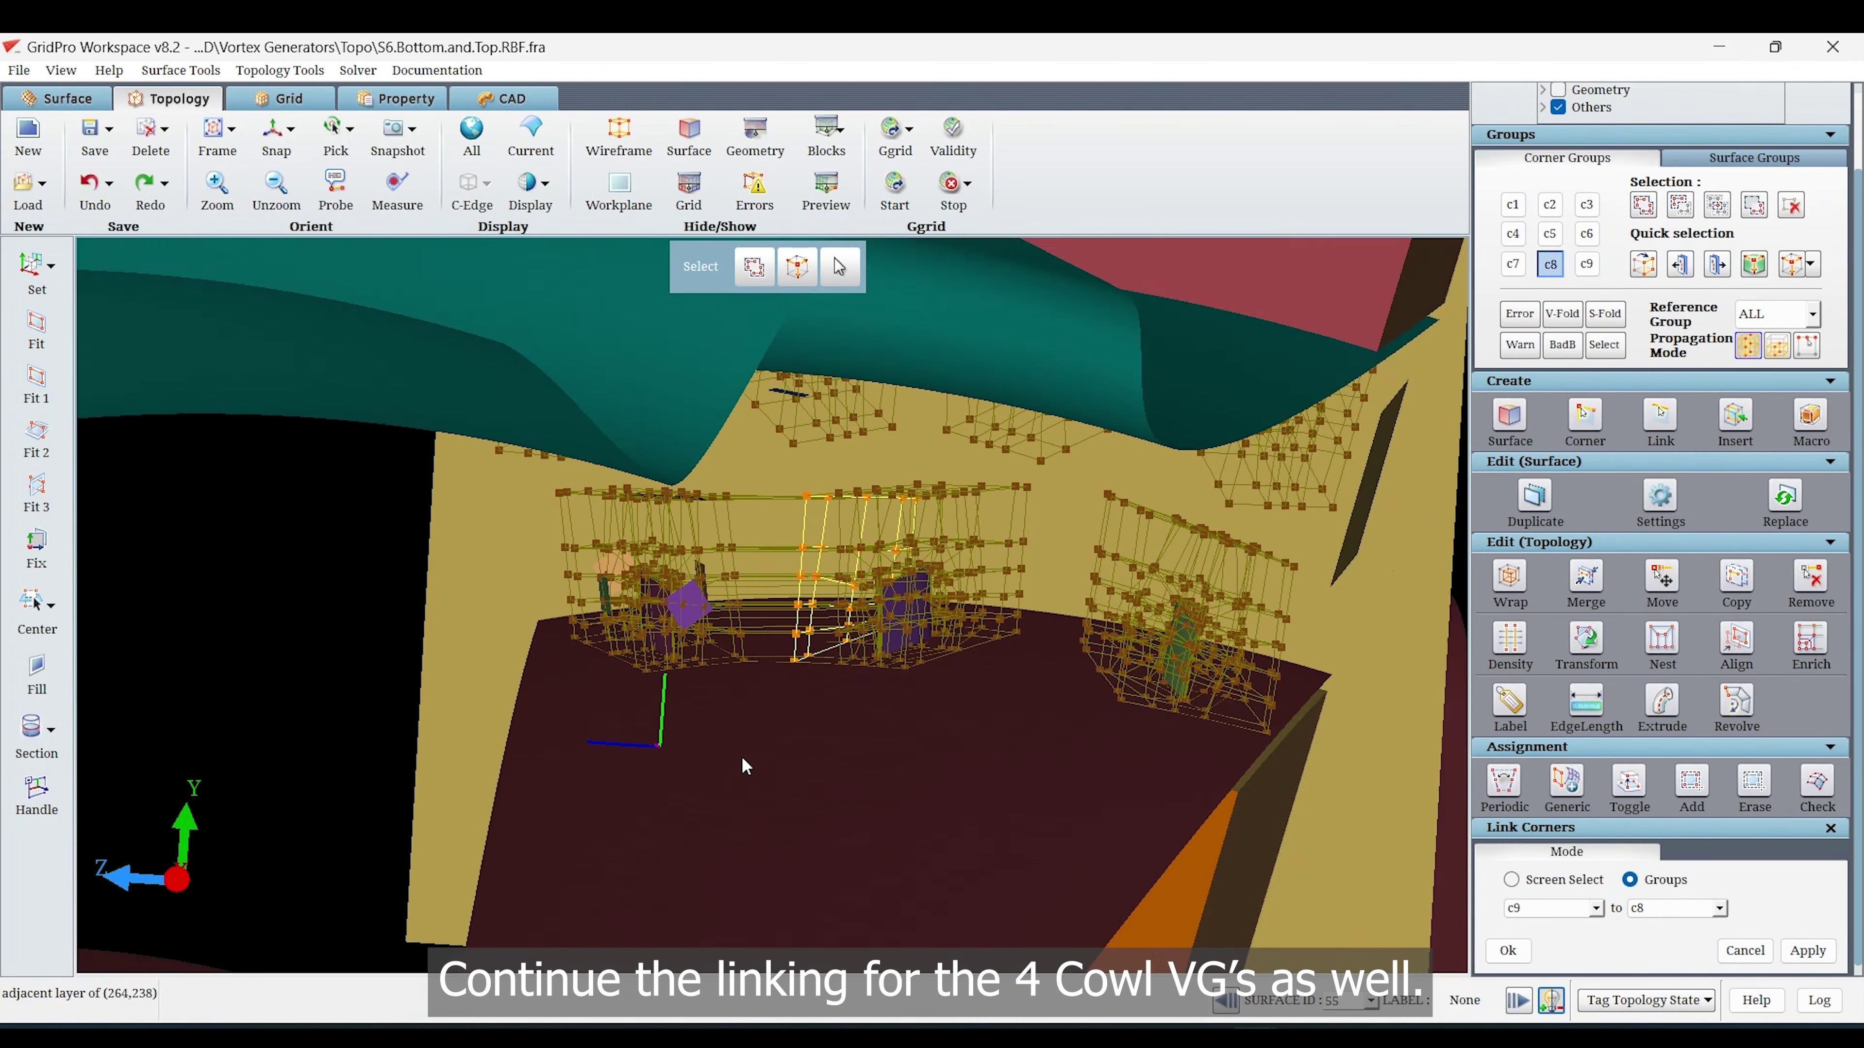
drag(743, 763, 859, 779)
scroll(1137, 713, up, 5)
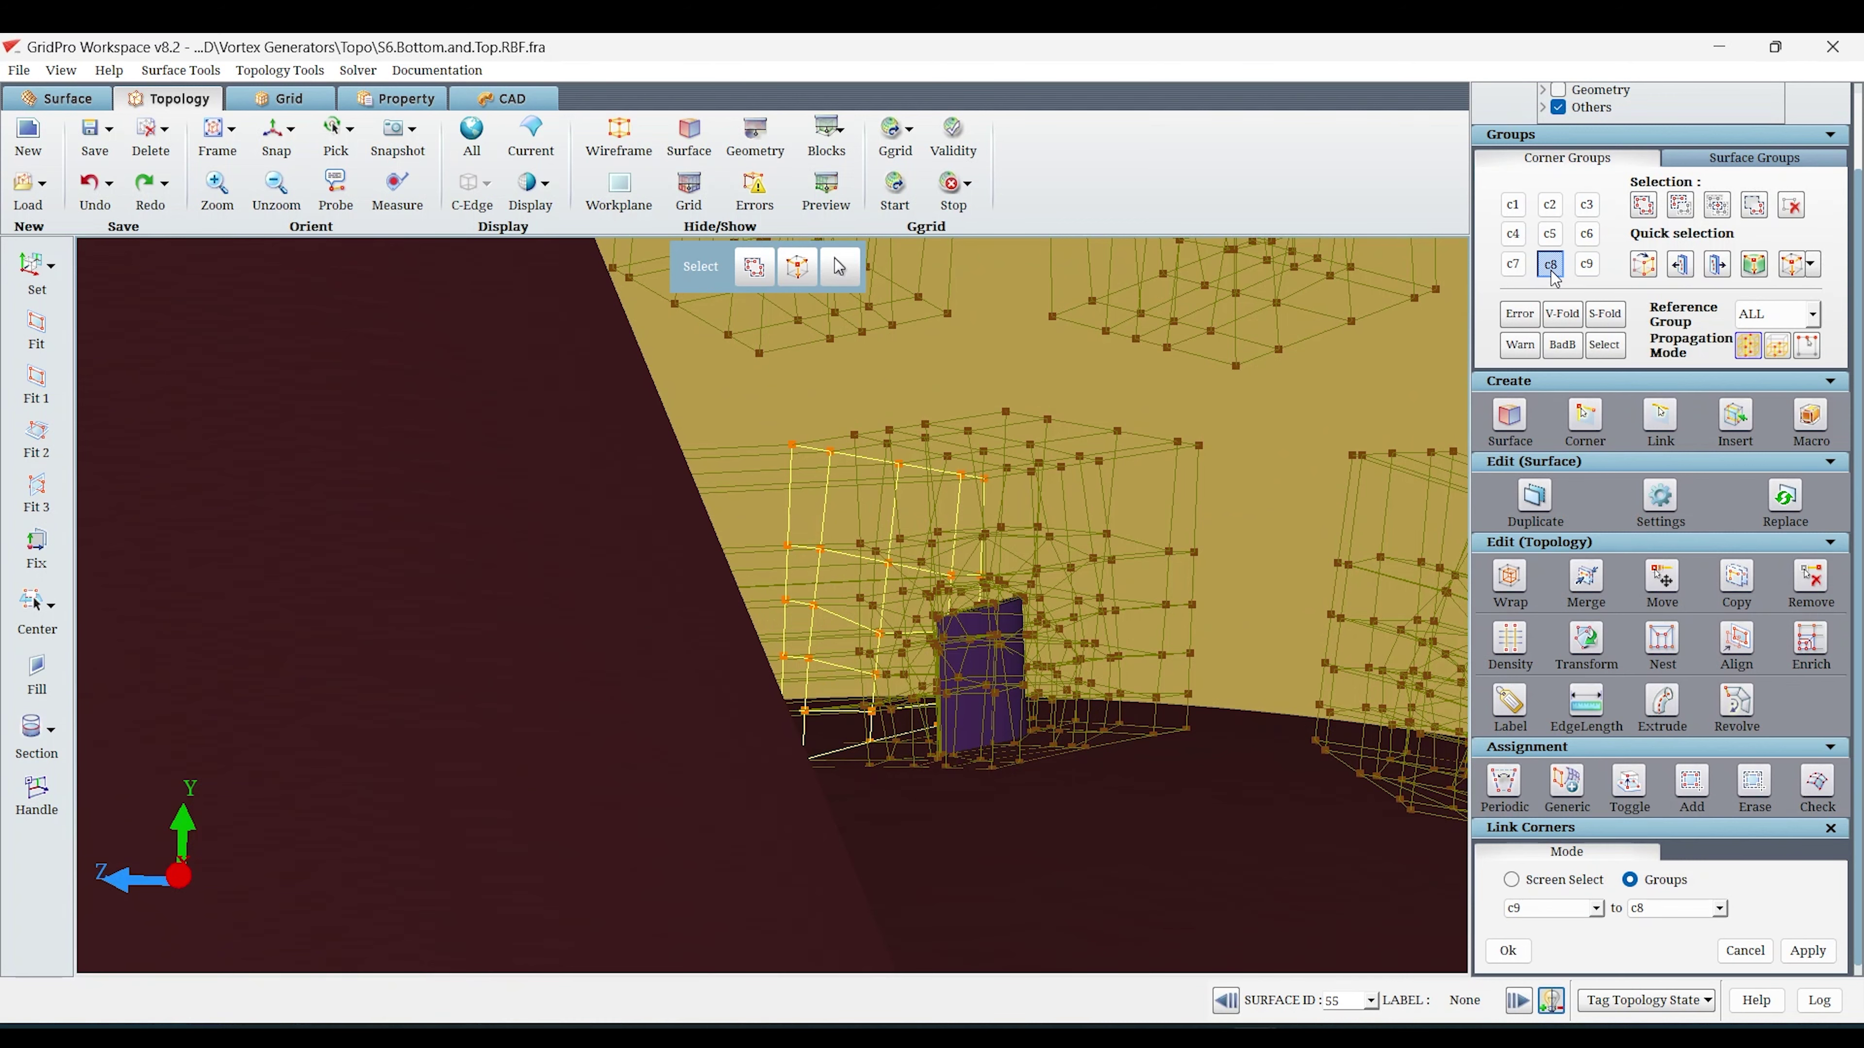
click(1587, 266)
click(1764, 215)
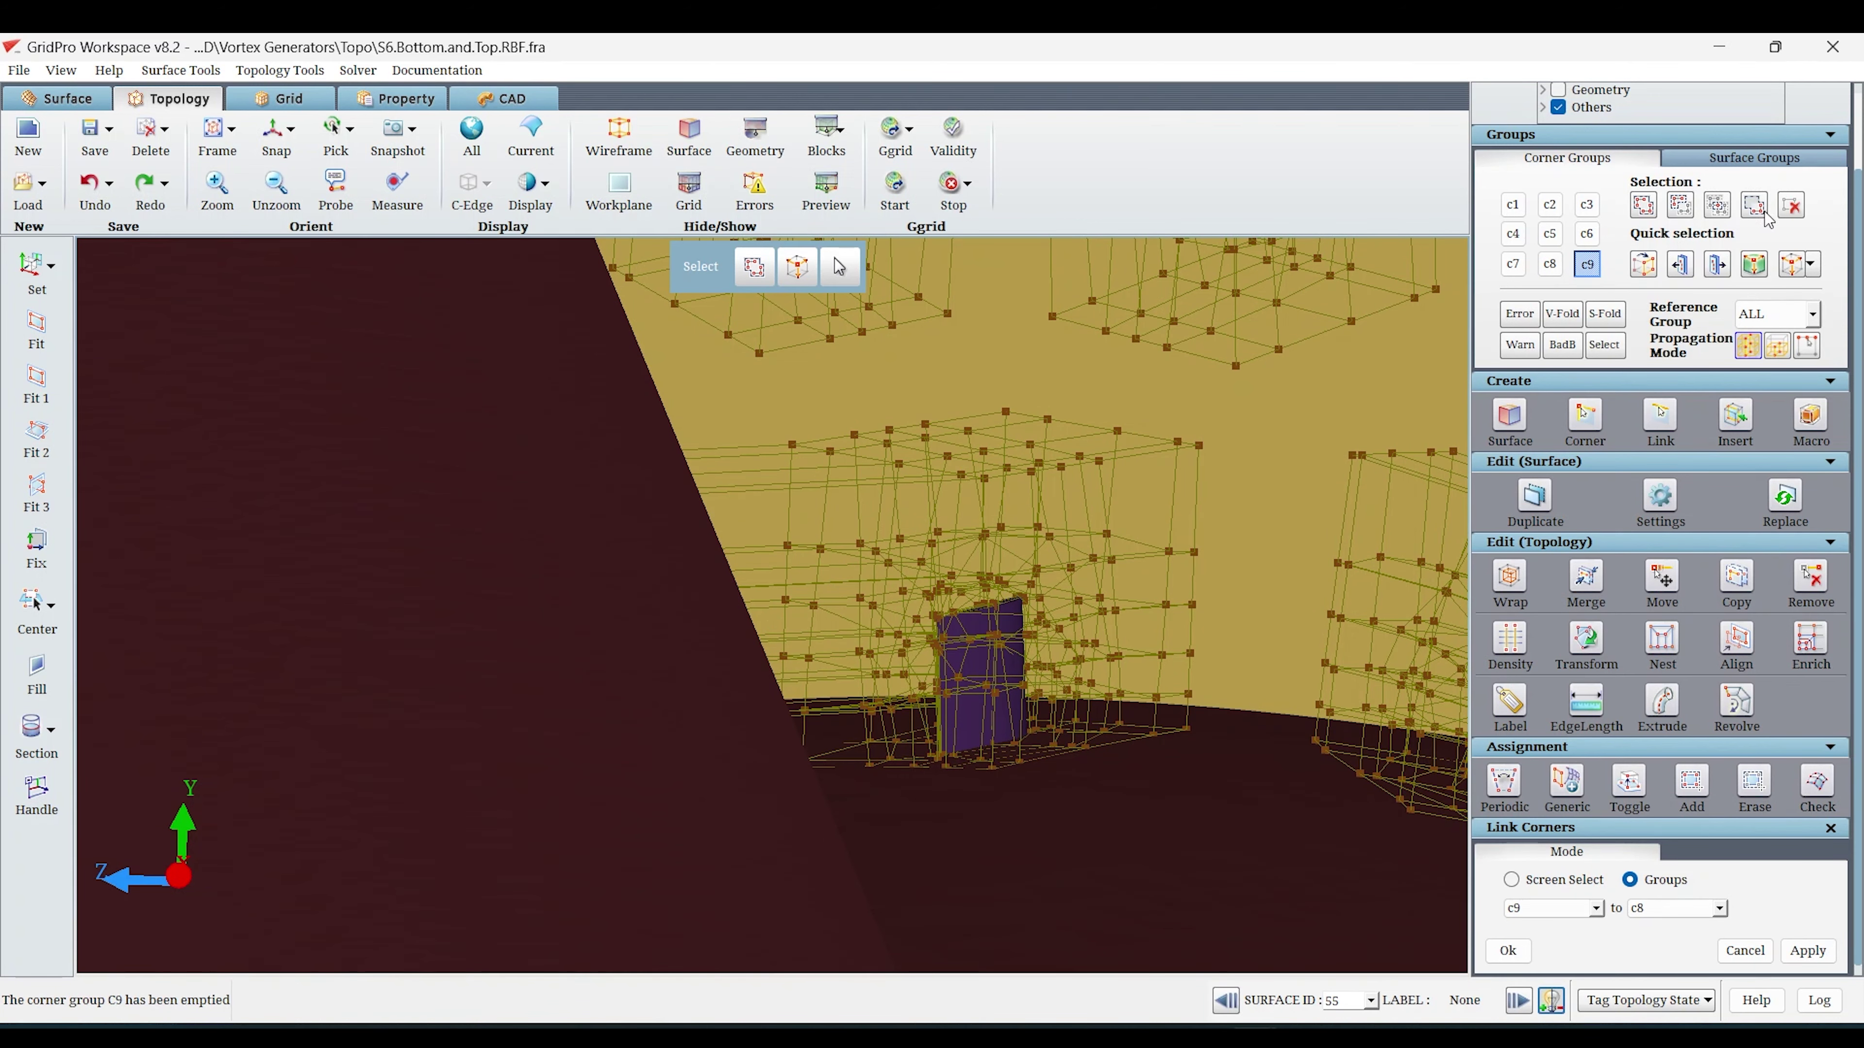
click(1639, 206)
right_drag(1240, 870, 916, 723)
drag(943, 870, 1080, 924)
click(1645, 259)
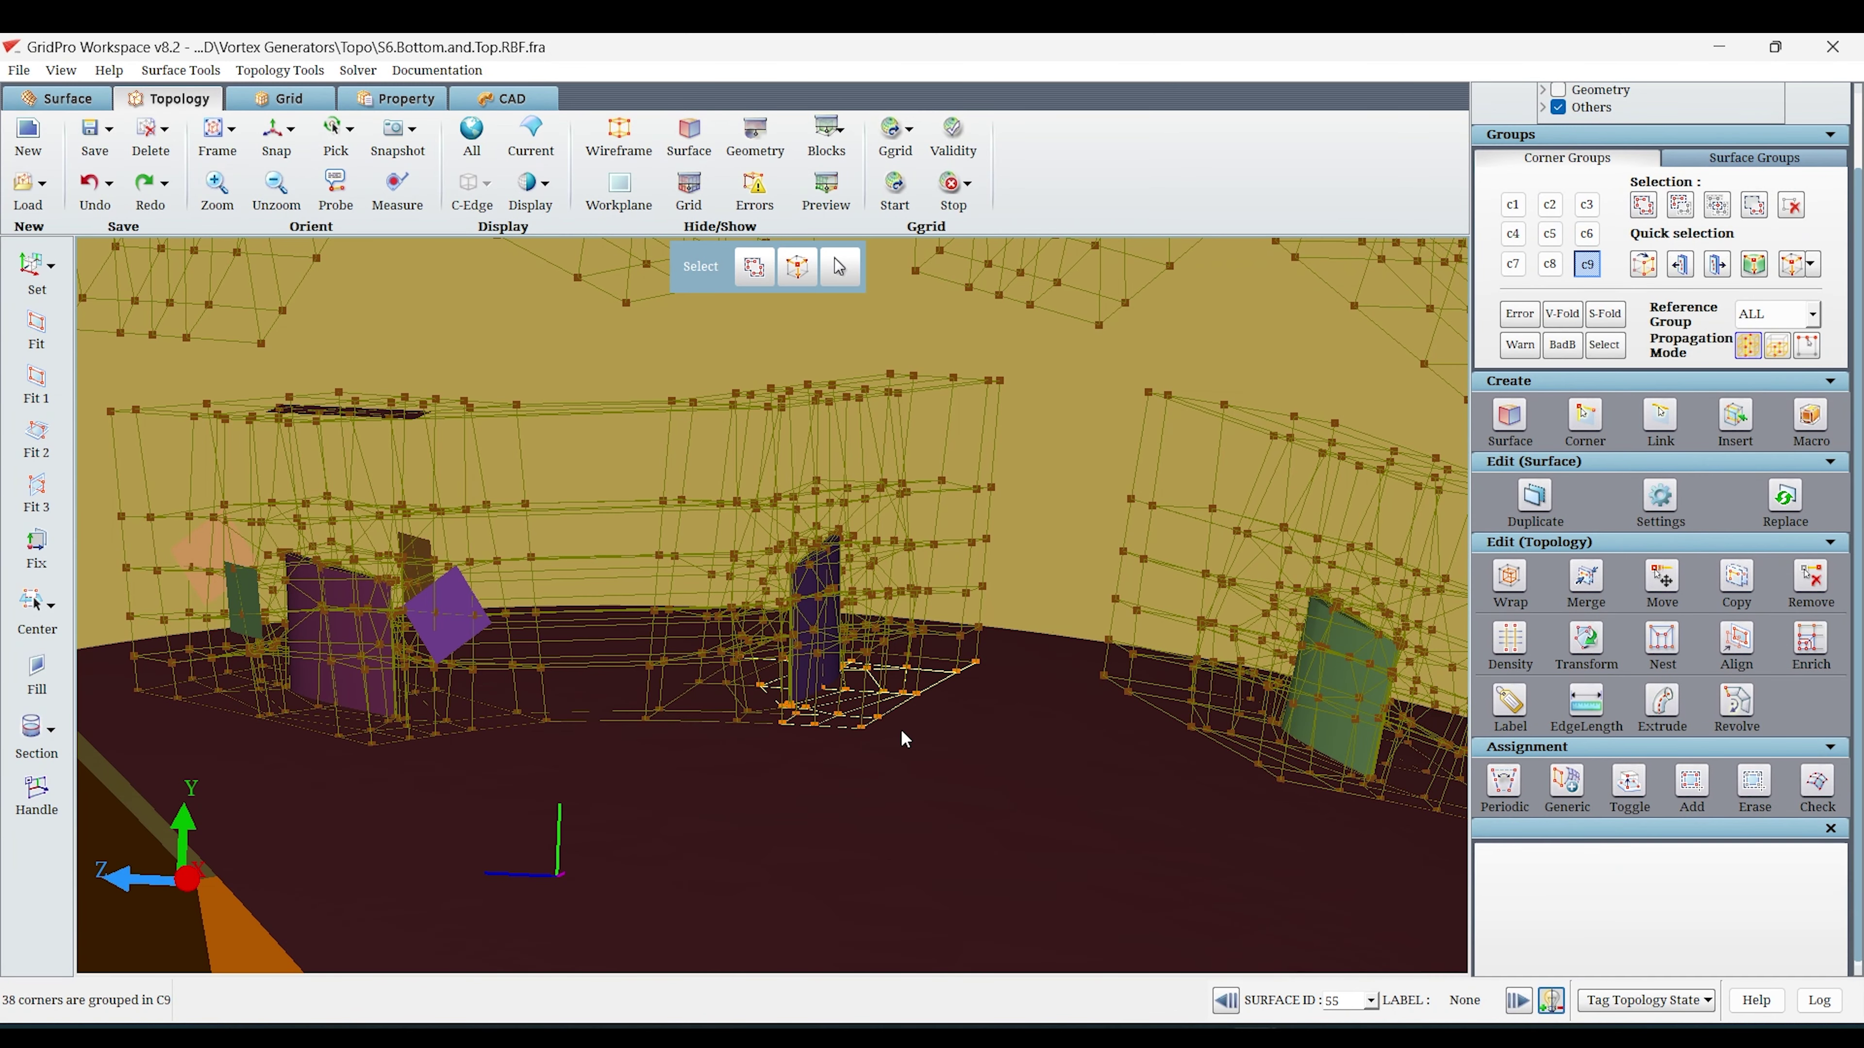
click(845, 723)
Empty corner group c8 and regroup in it the -Z end centerbody vortex generator's sheet of faces facing the middle one.
click(1549, 266)
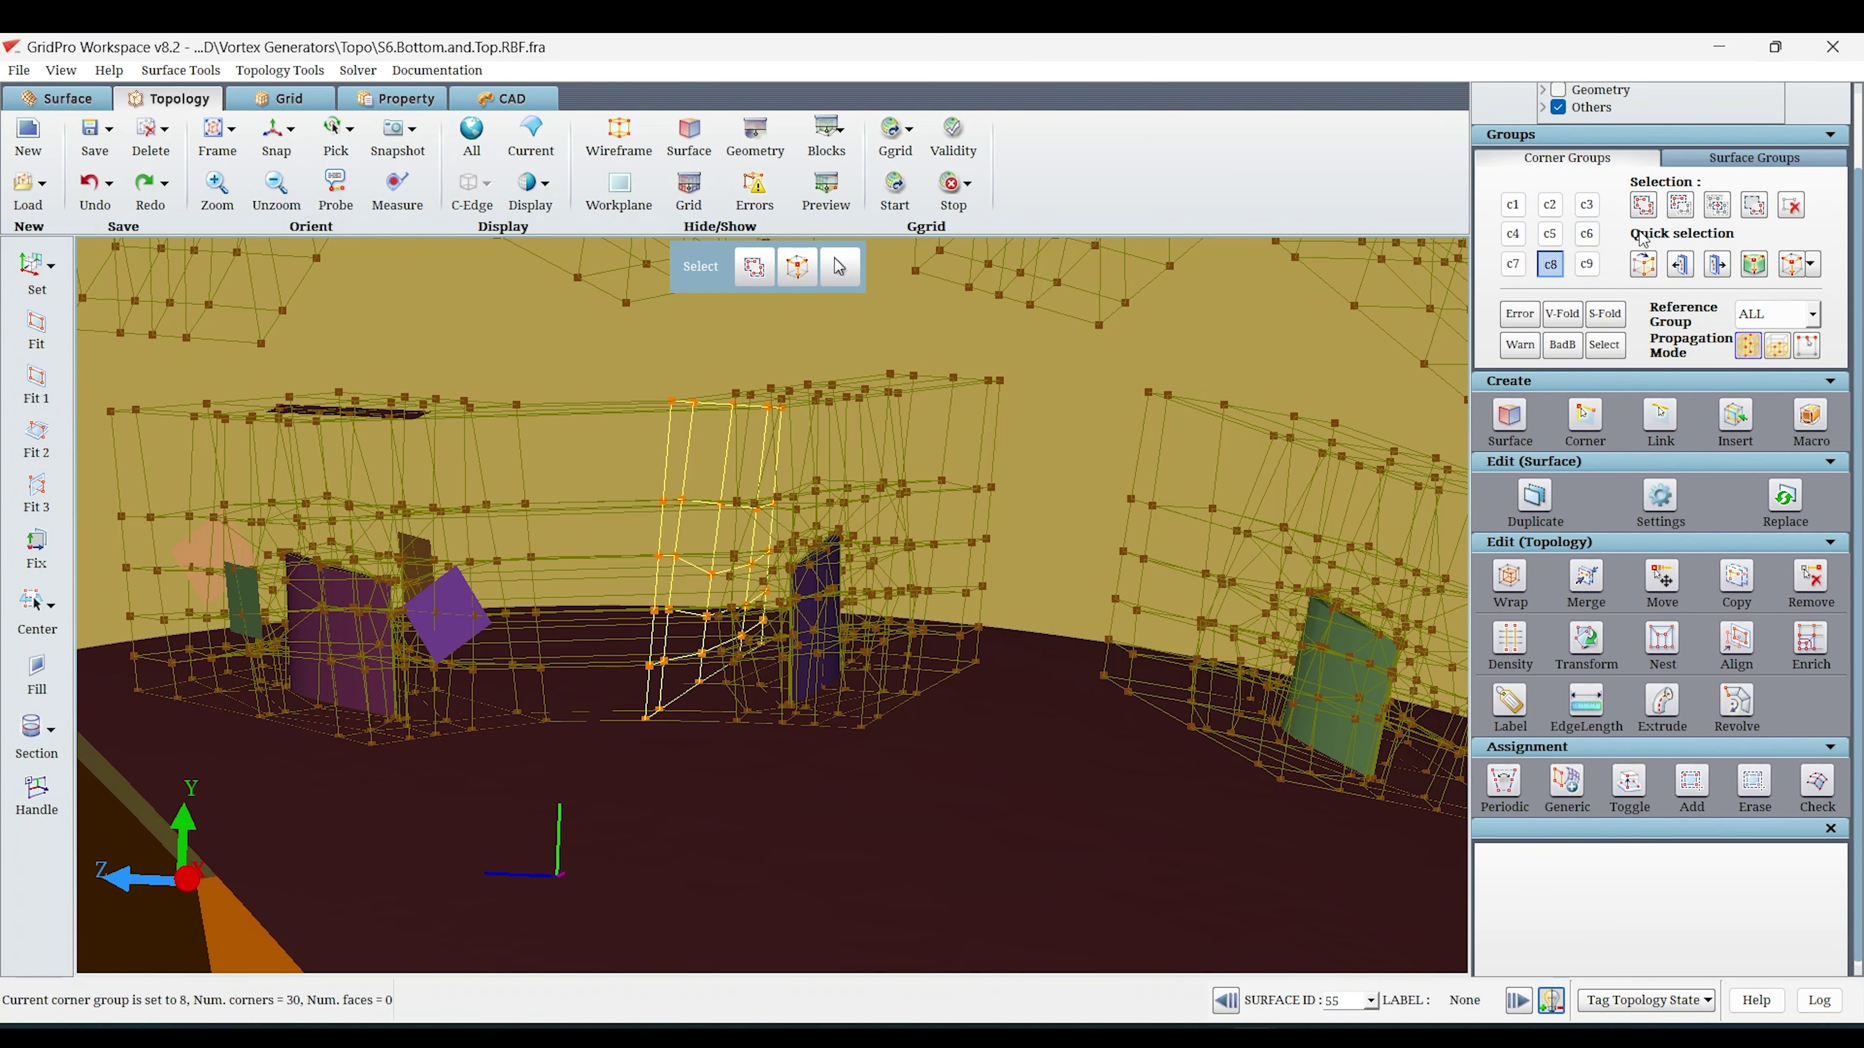
click(1791, 207)
click(1644, 207)
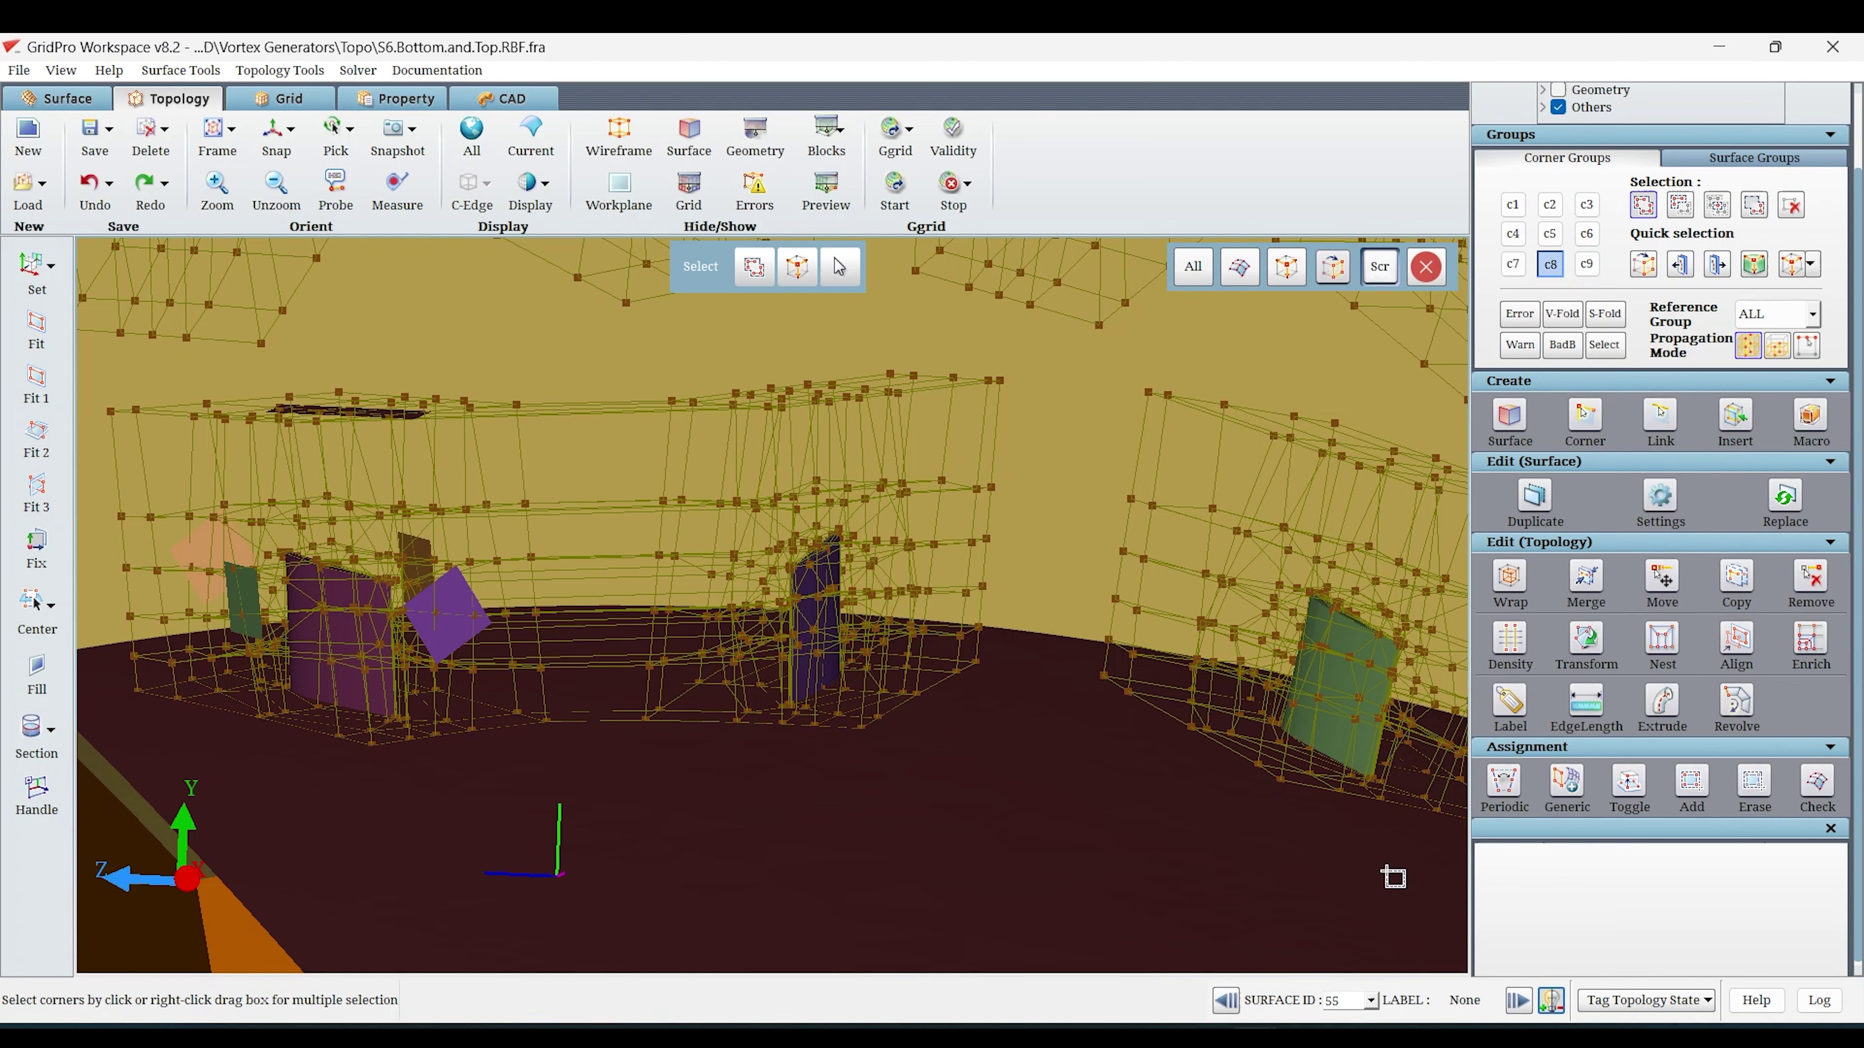
right_drag(1394, 878, 1253, 719)
click(1644, 206)
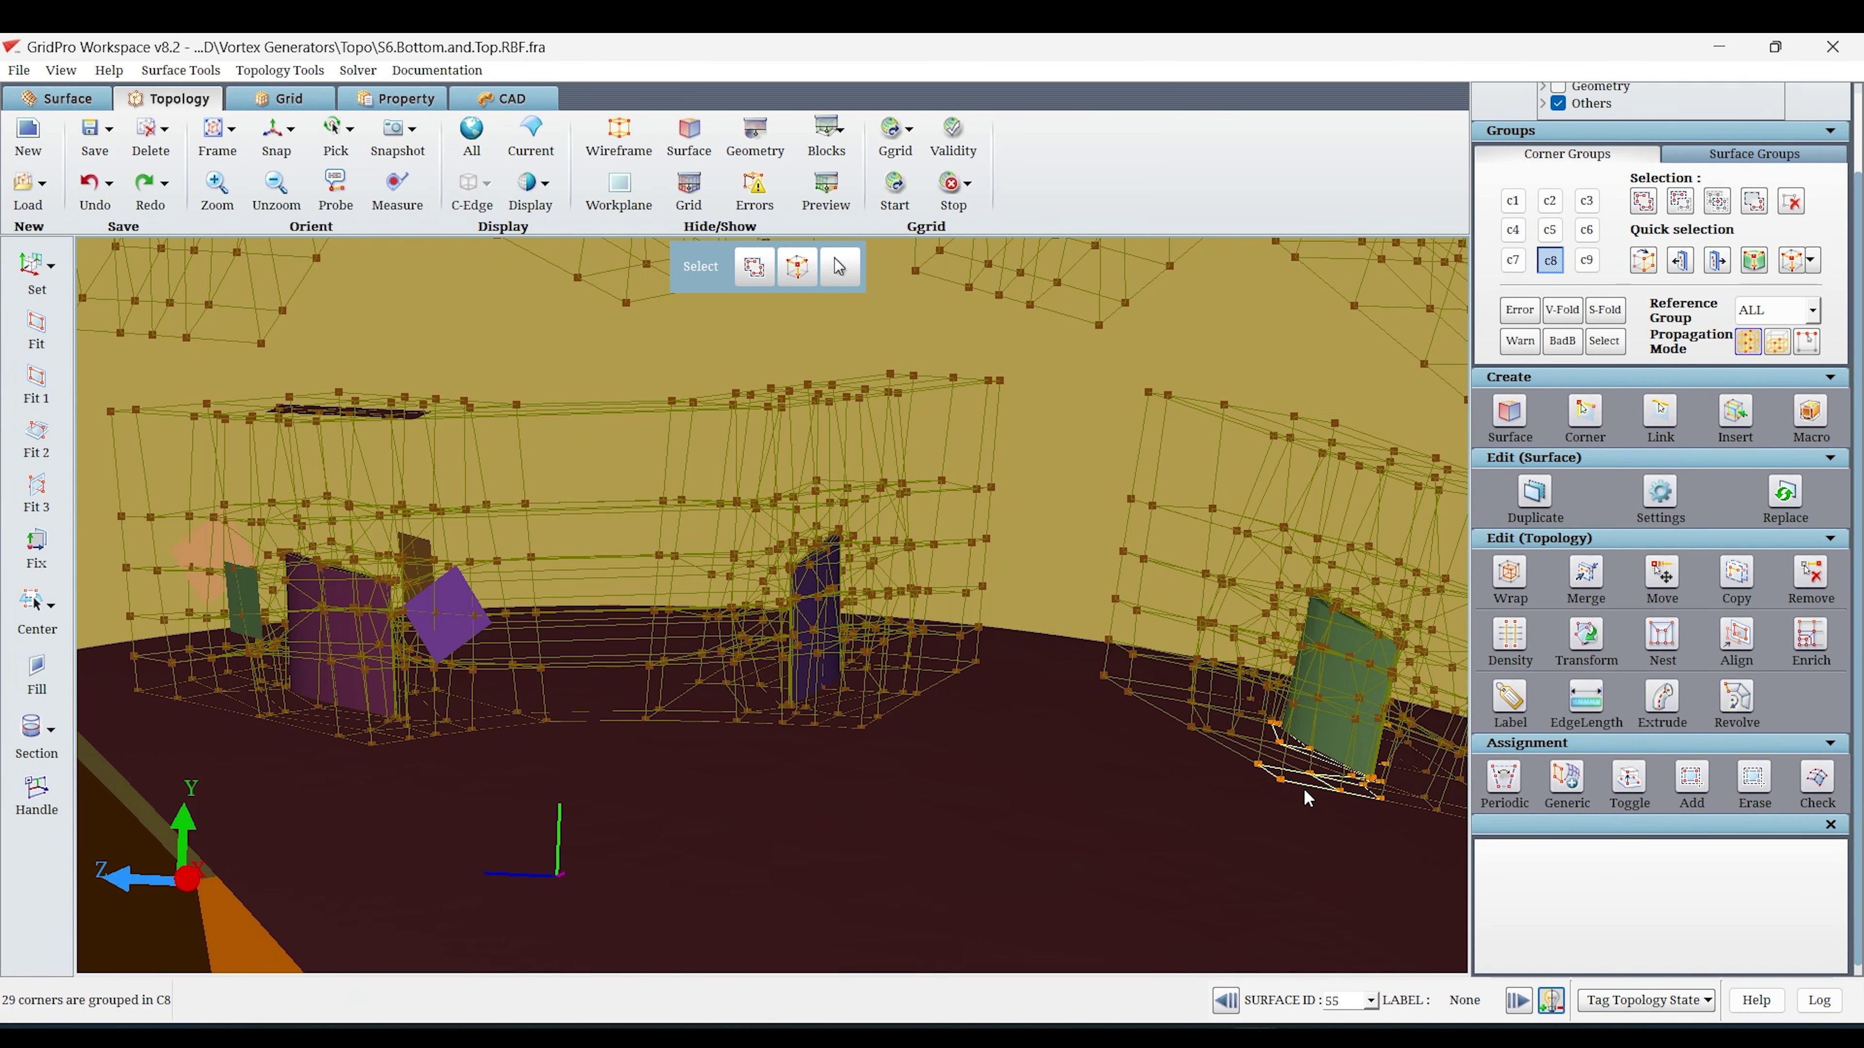
click(1296, 786)
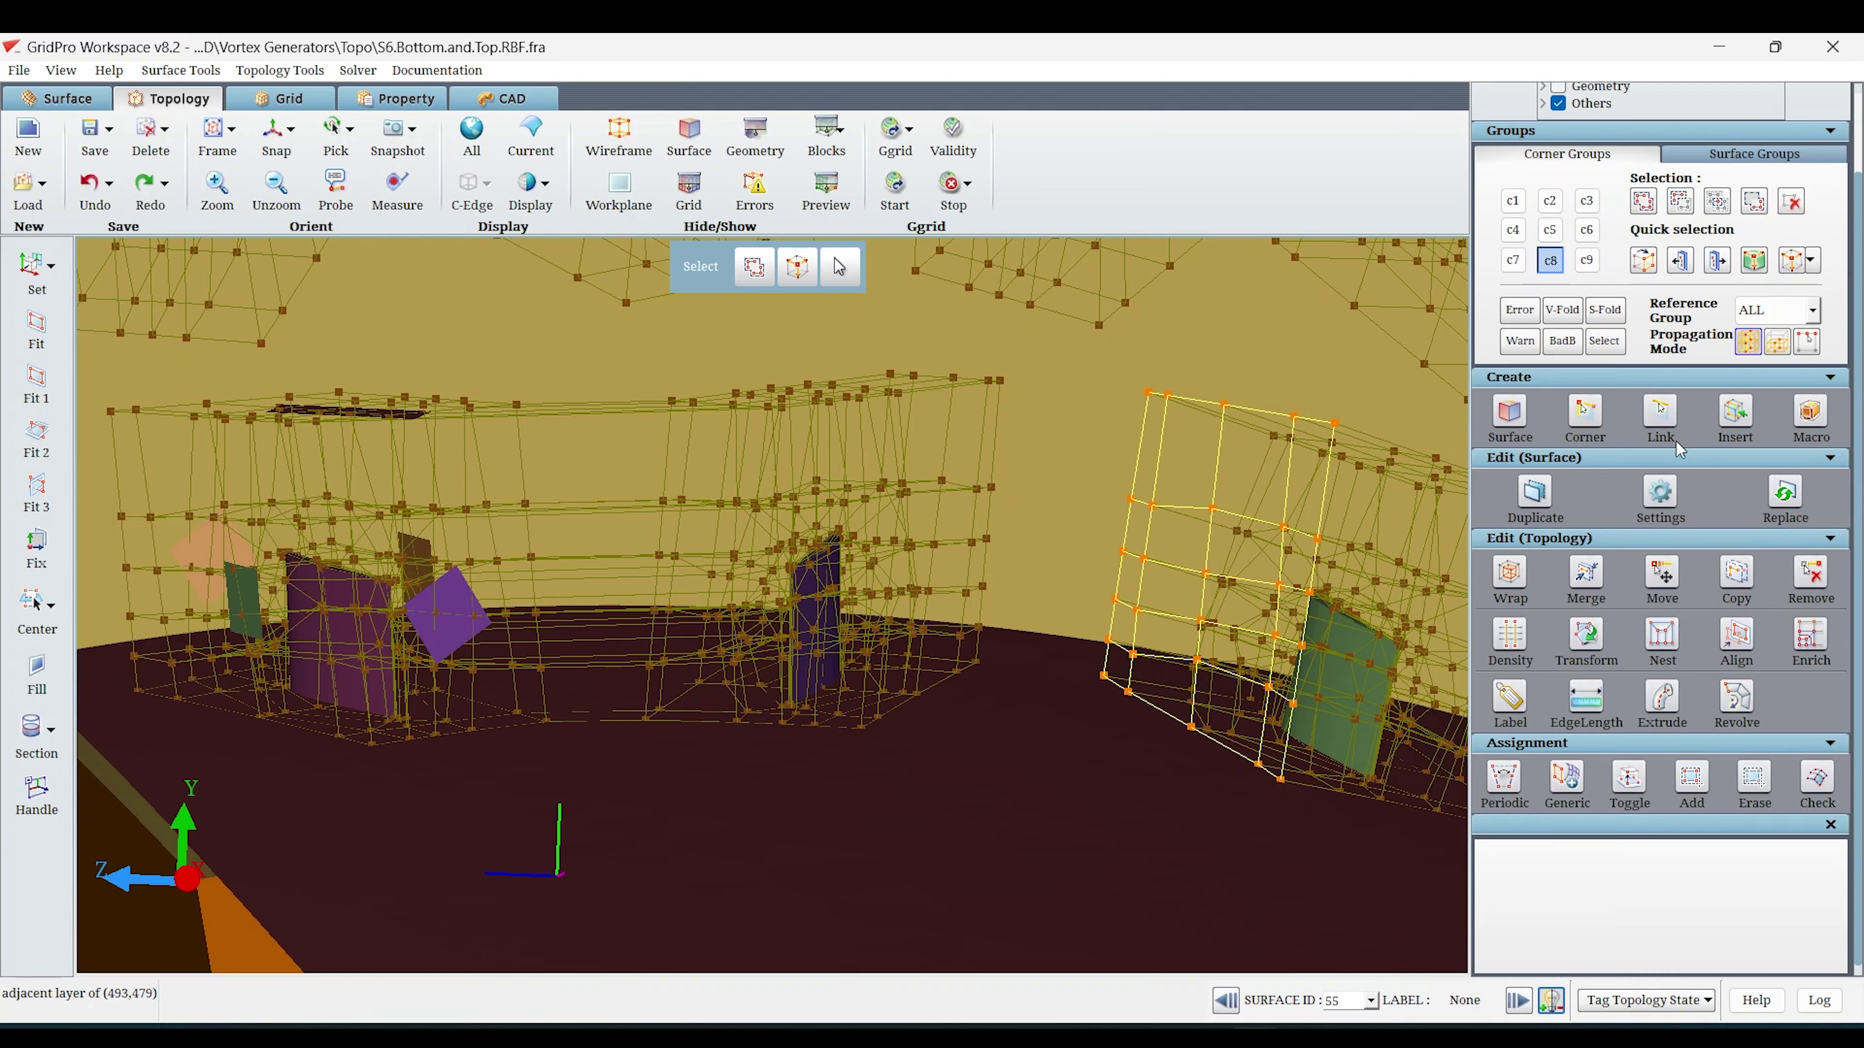
Link corner group c9 to c8 between the middle and -Z end centerbody vortex generators and hide the workplane.
click(1662, 423)
click(1808, 958)
middle_drag(833, 751, 802, 844)
drag(809, 850, 1028, 701)
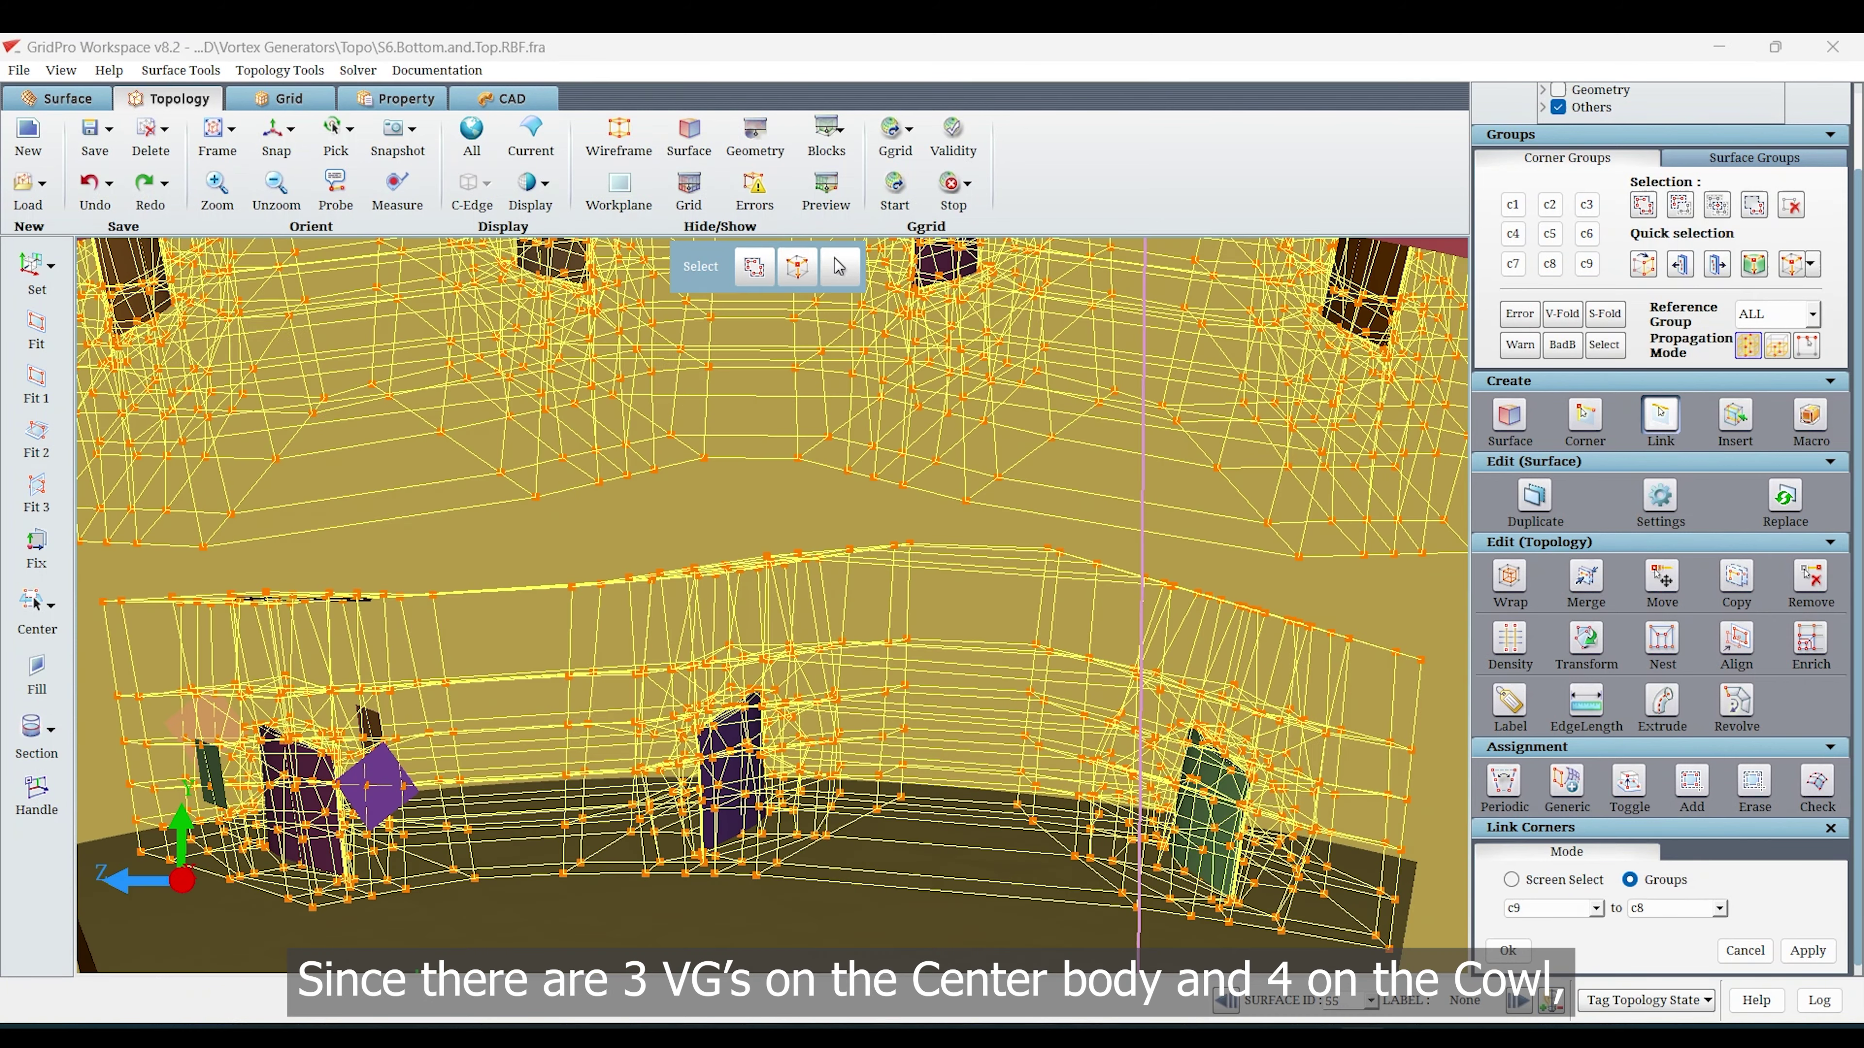
middle_drag(821, 683, 946, 778)
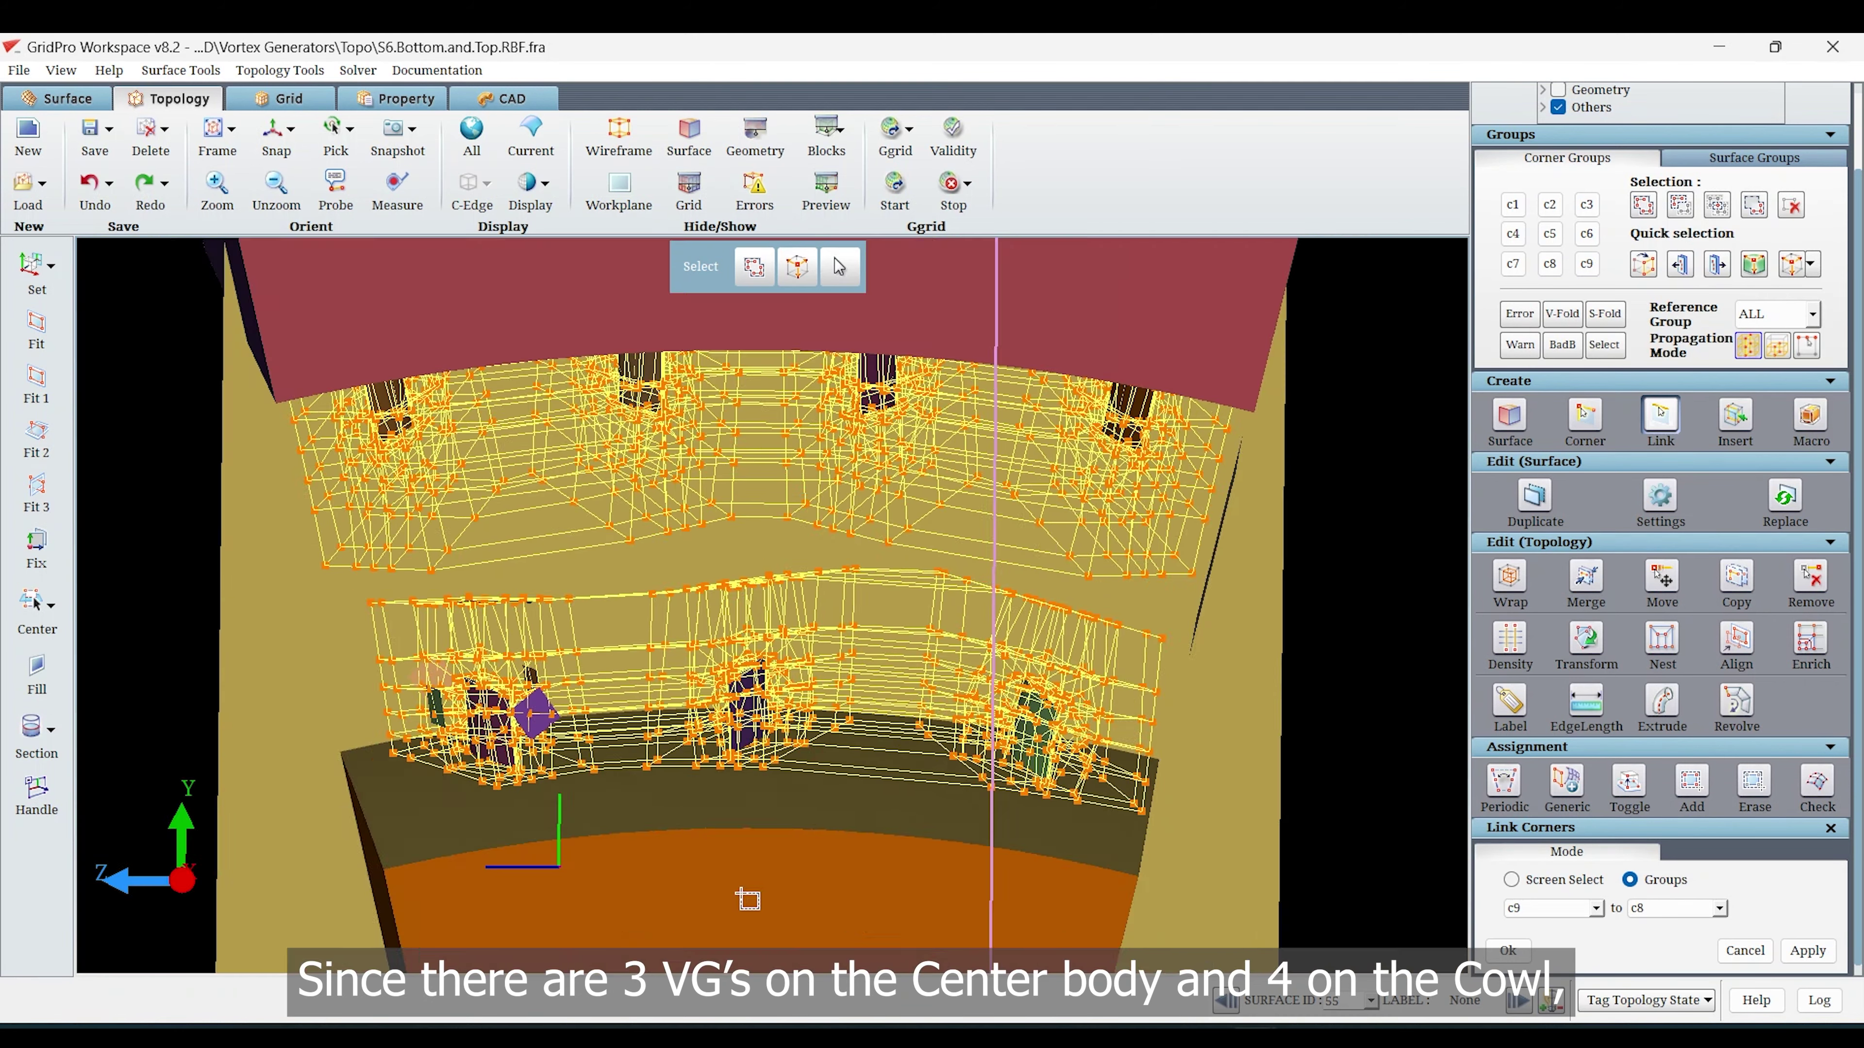
drag(749, 897, 740, 755)
click(637, 200)
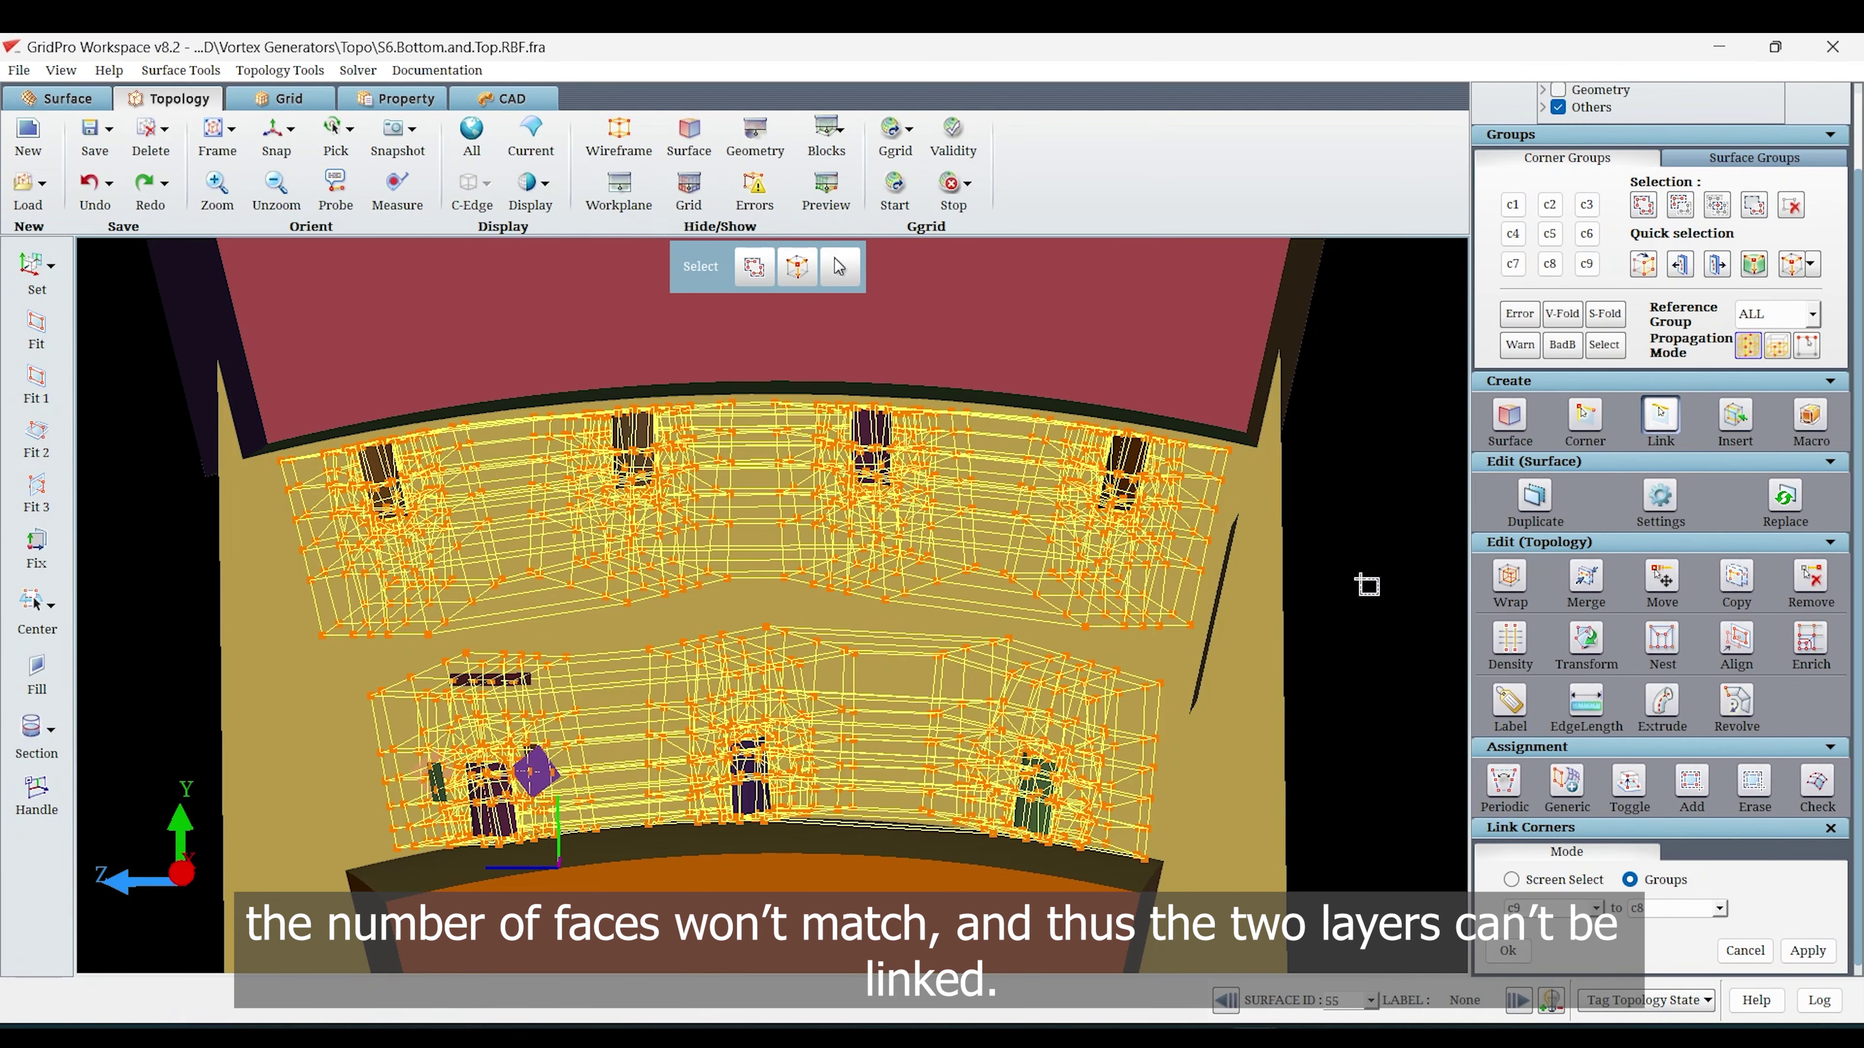
Insert two topology sheets in each of the two gaps between neighbouring vortex generators on the centerbody.
middle_drag(1365, 583, 1306, 770)
middle_drag(513, 763, 540, 909)
scroll(731, 886, up, 3)
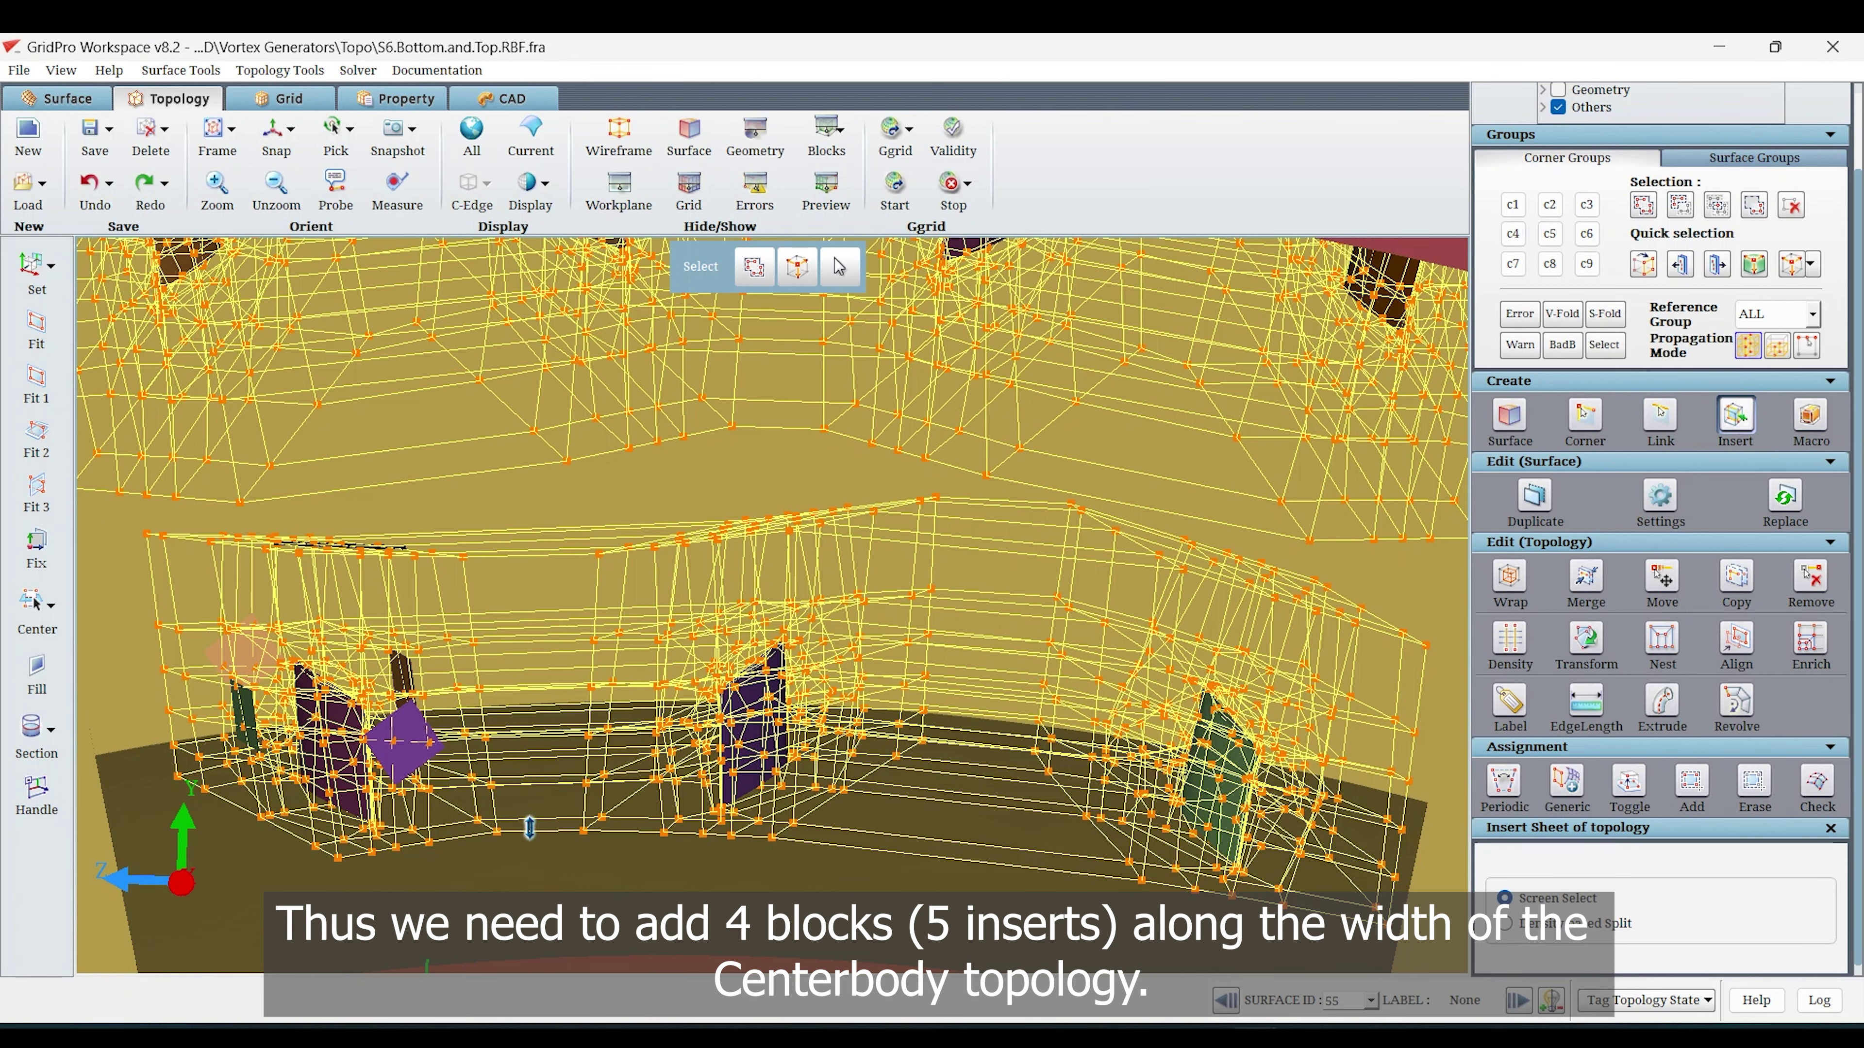
click(528, 829)
click(549, 834)
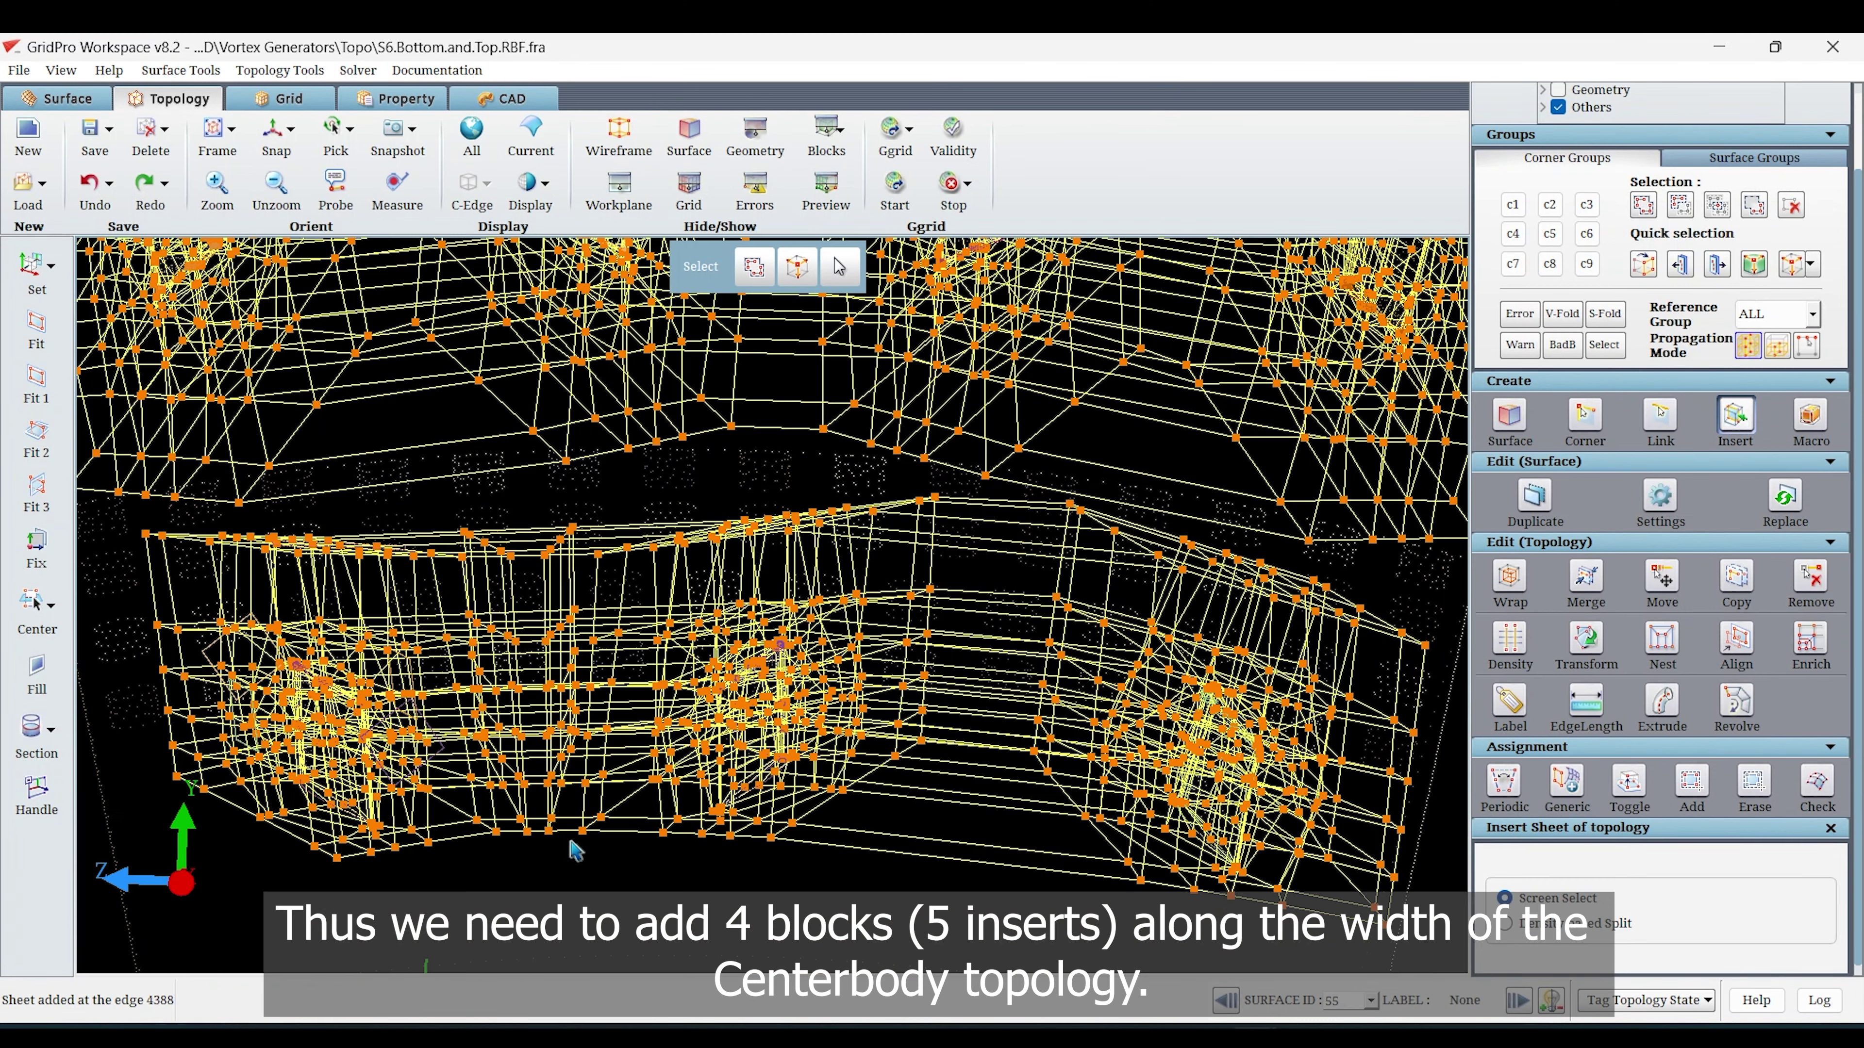
click(911, 856)
click(1000, 868)
Insert one topology sheet through the middle of the central vortex generator on the centerbody.
middle_drag(778, 908, 821, 903)
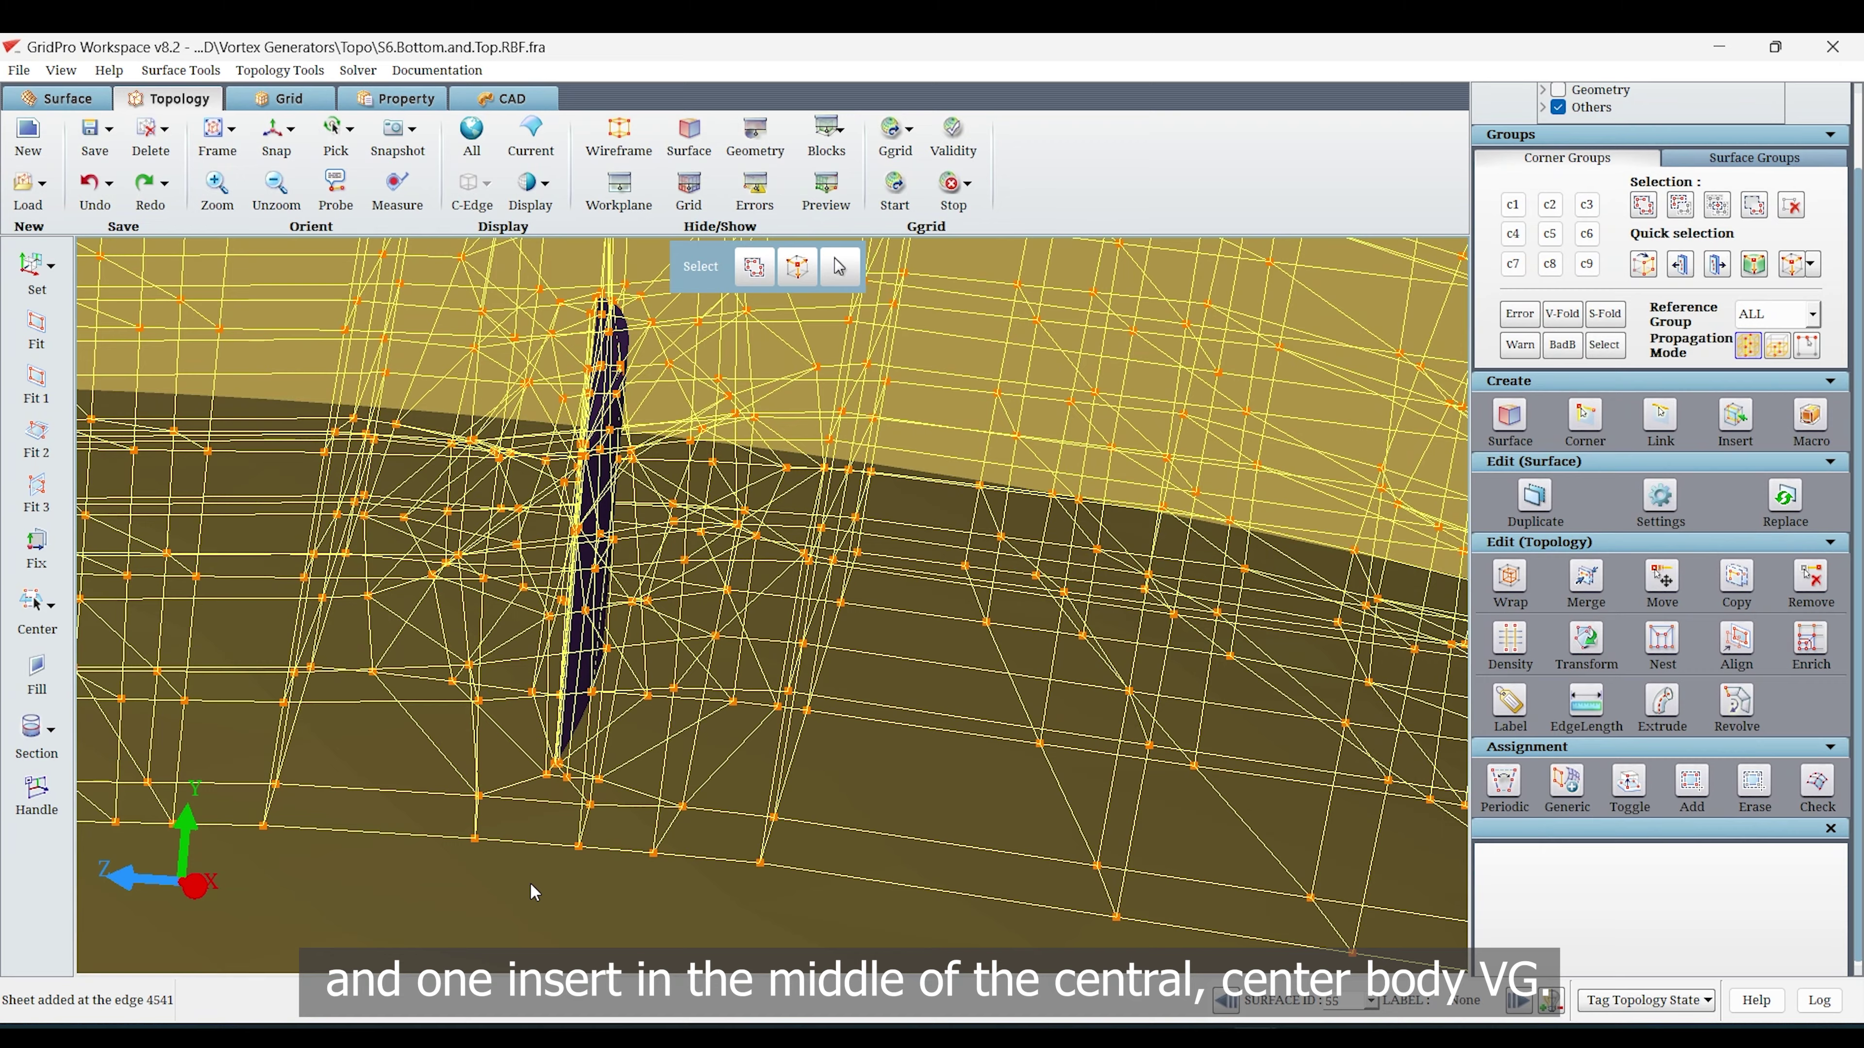
middle_drag(510, 889, 628, 827)
scroll(618, 842, up, 3)
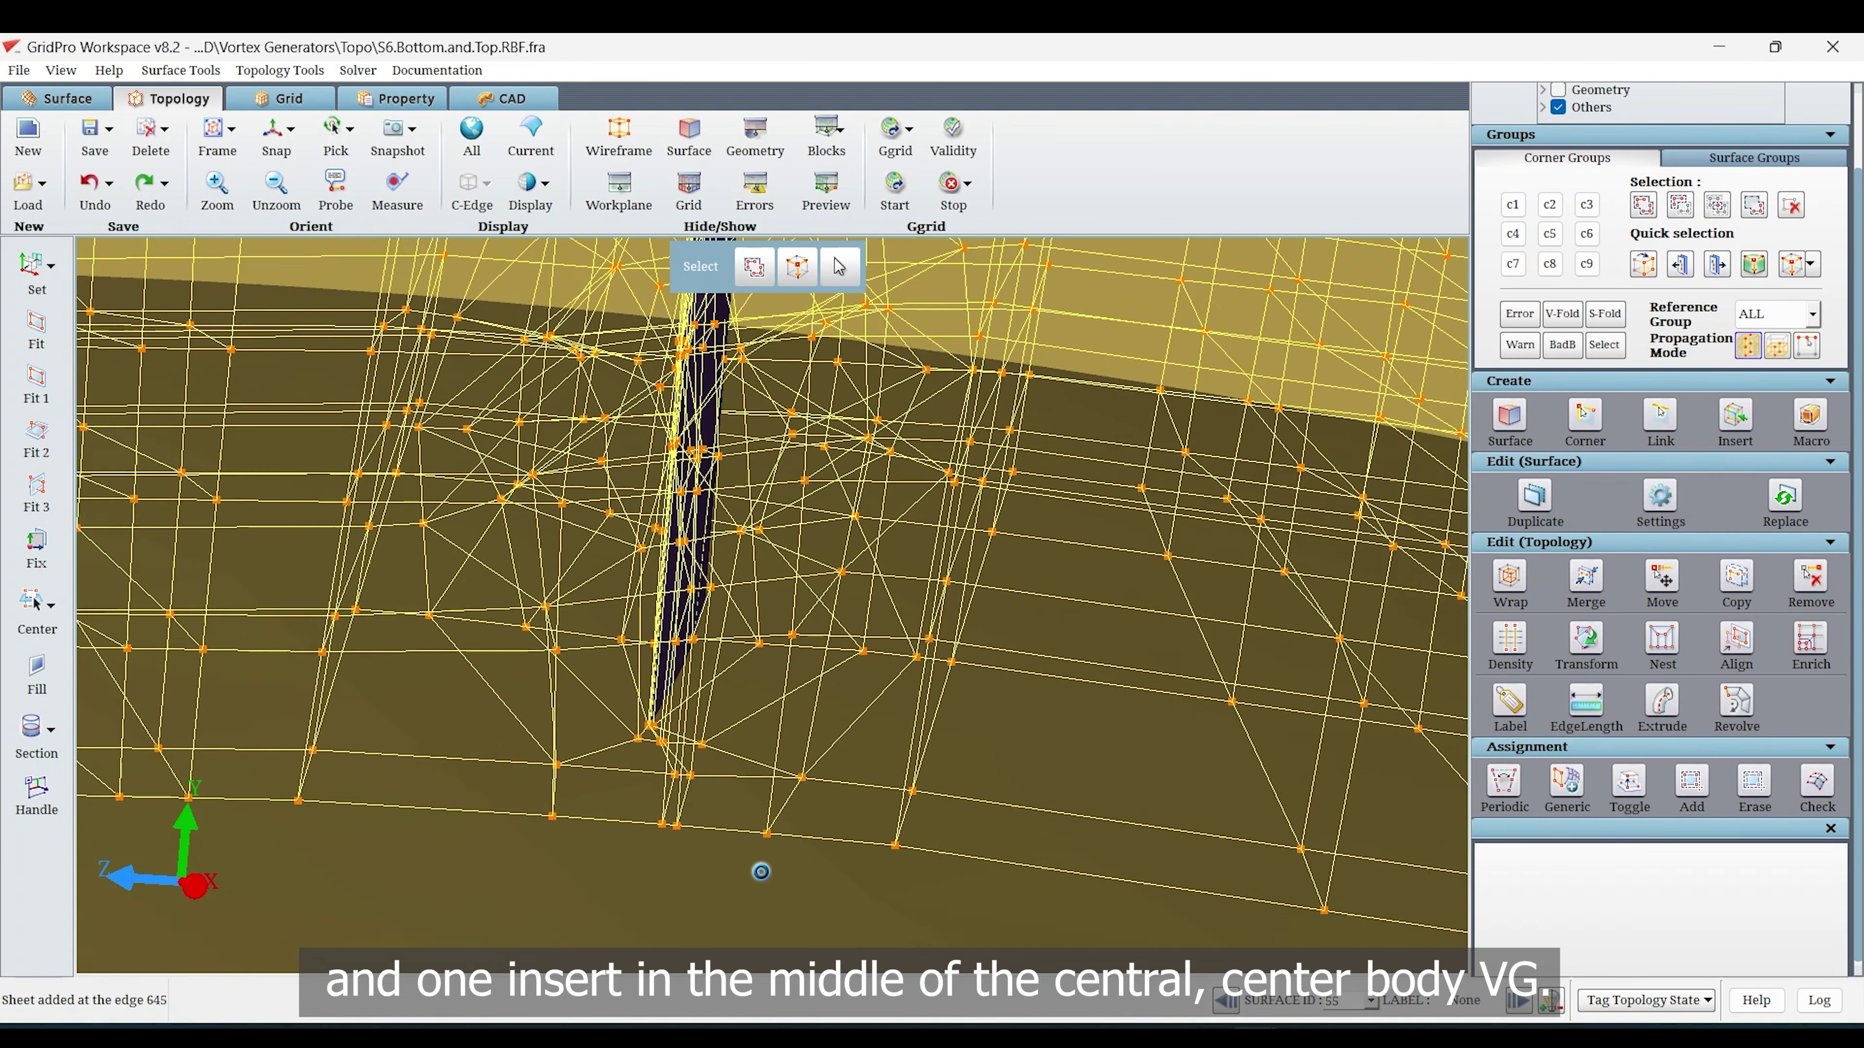
scroll(761, 871, down, 10)
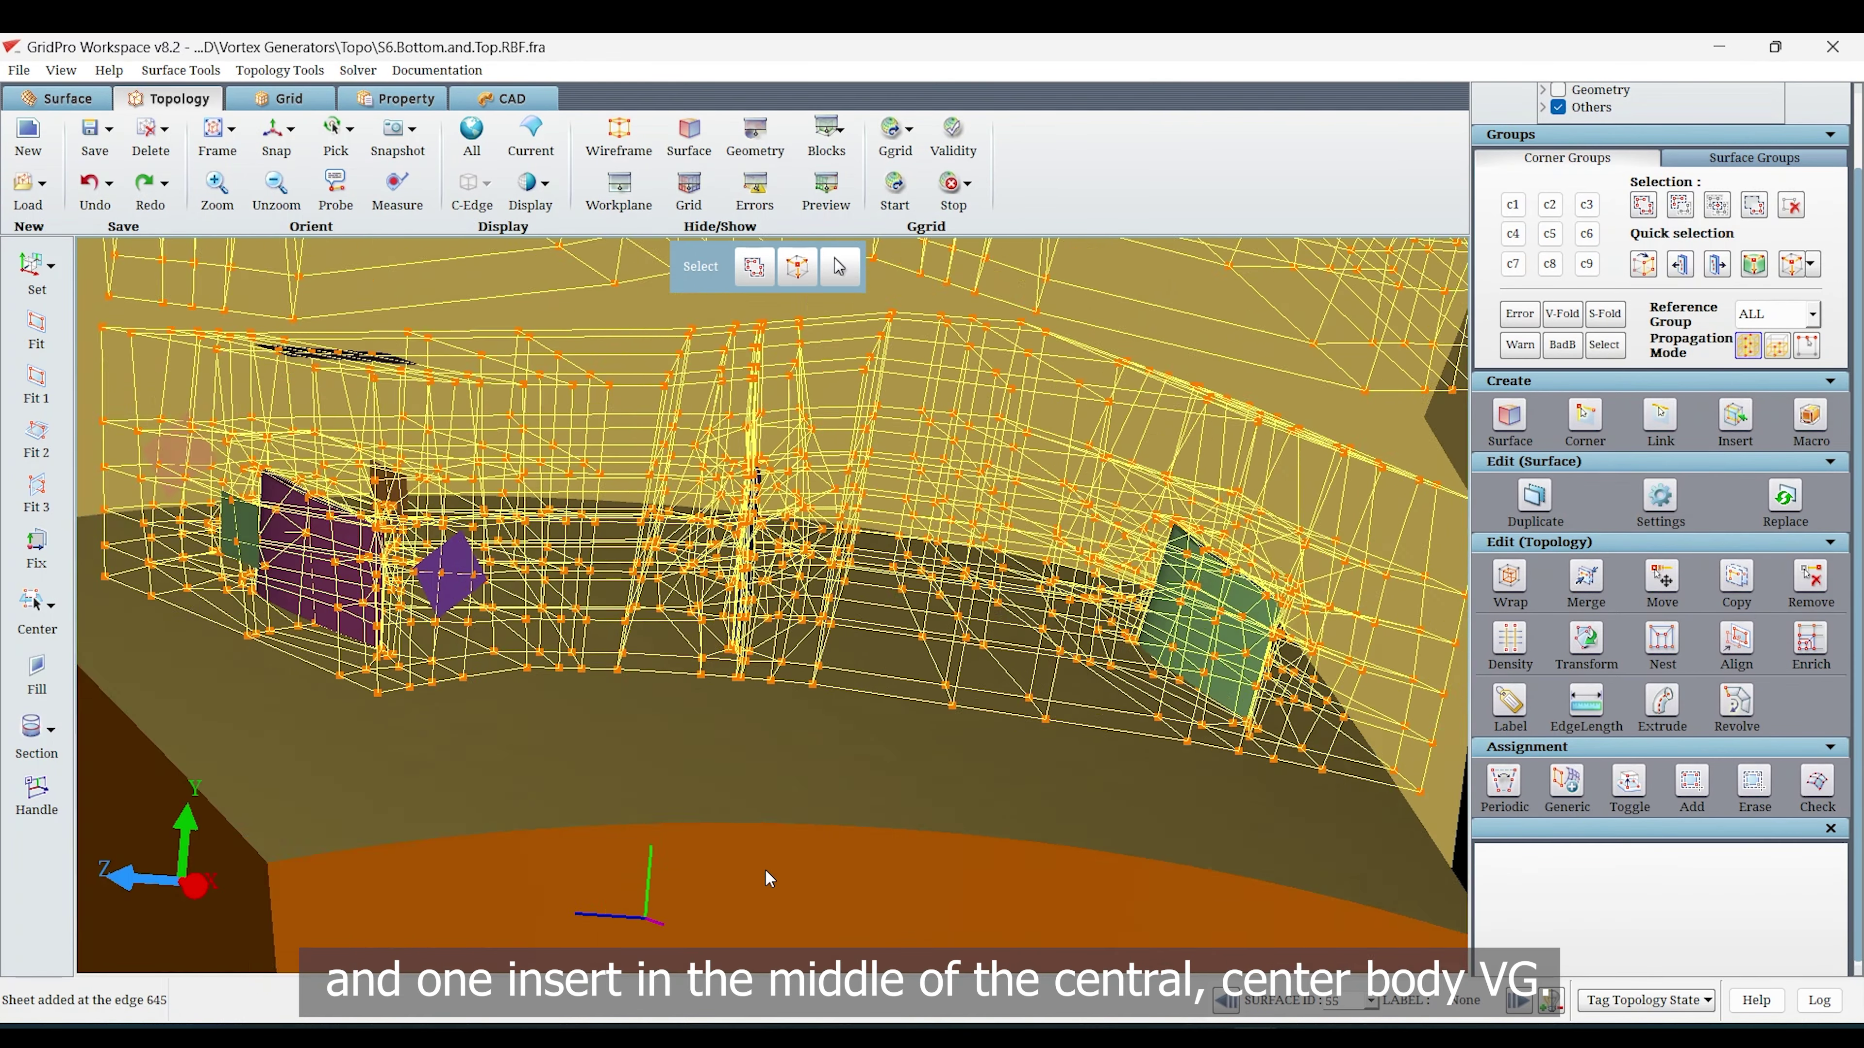
Empty corner group c9 and regroup in it the upper sheet of faces of the whole centerbody topology.
mouse_move(830, 806)
mouse_down()
mouse_move(817, 750)
mouse_move(669, 712)
mouse_up()
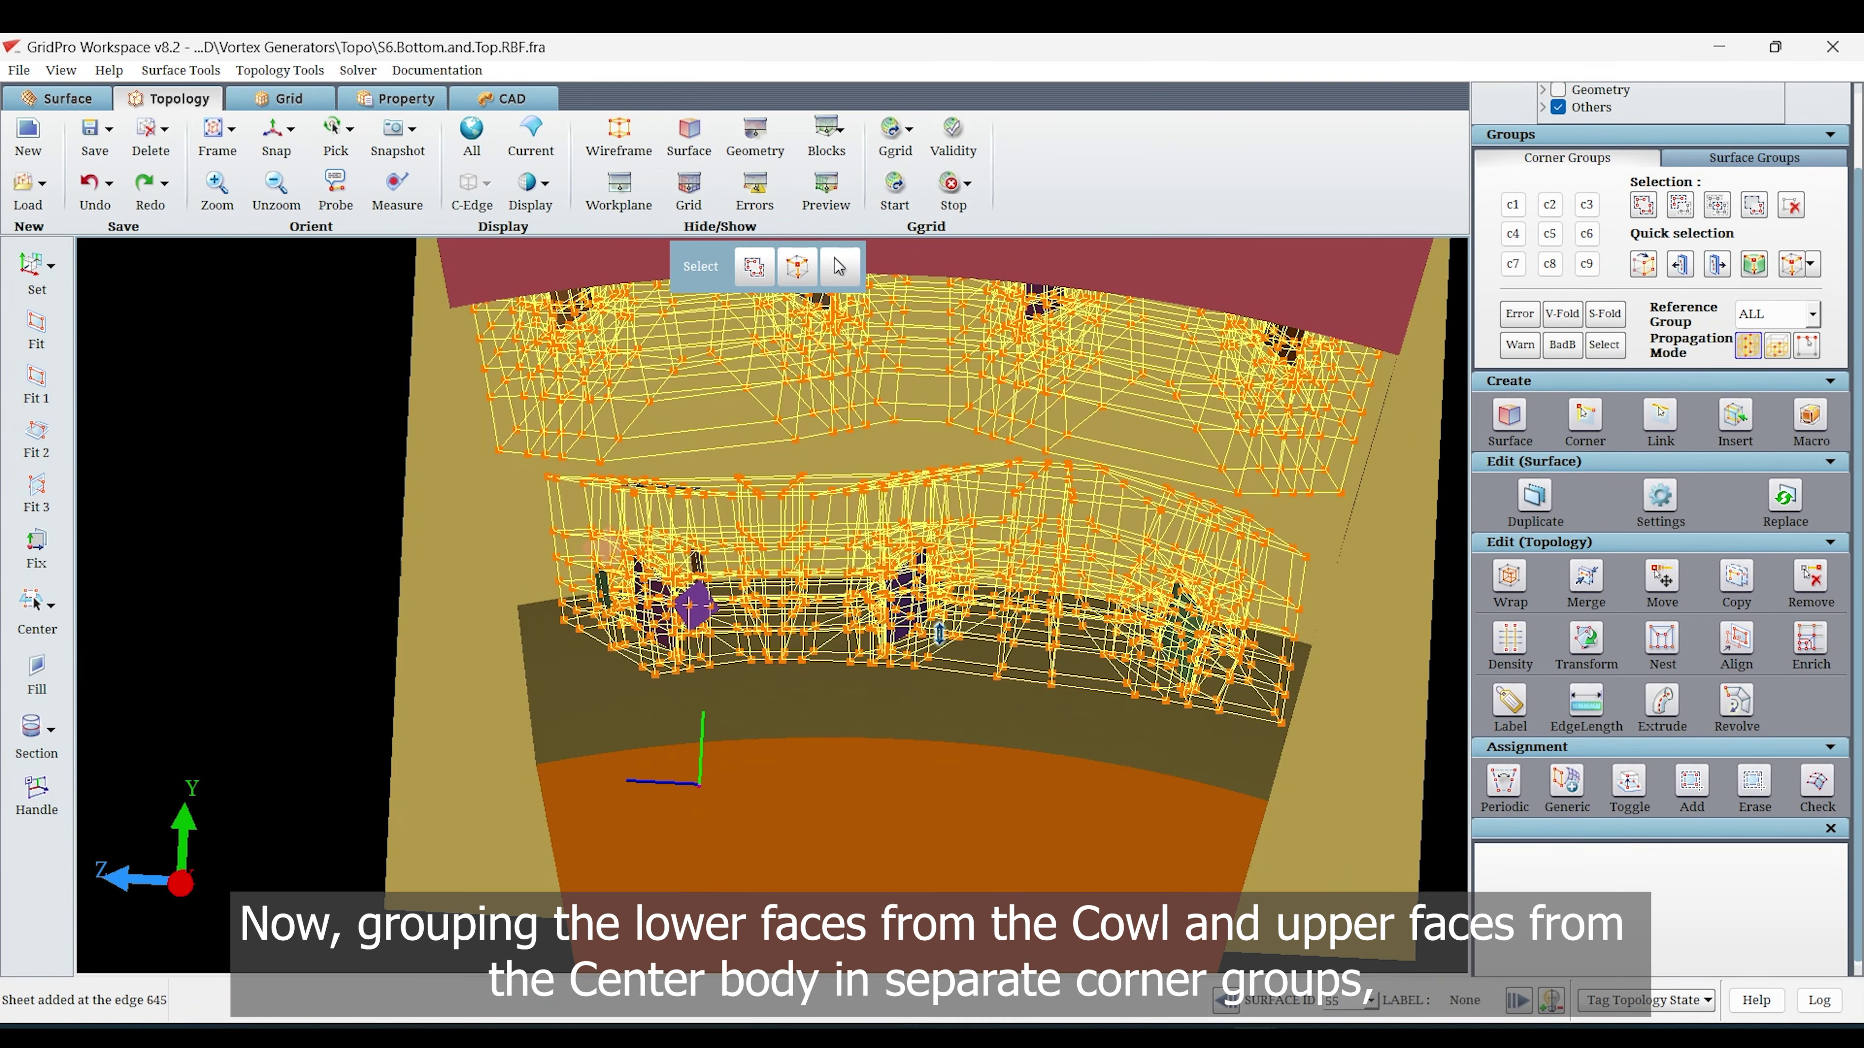
click(1586, 263)
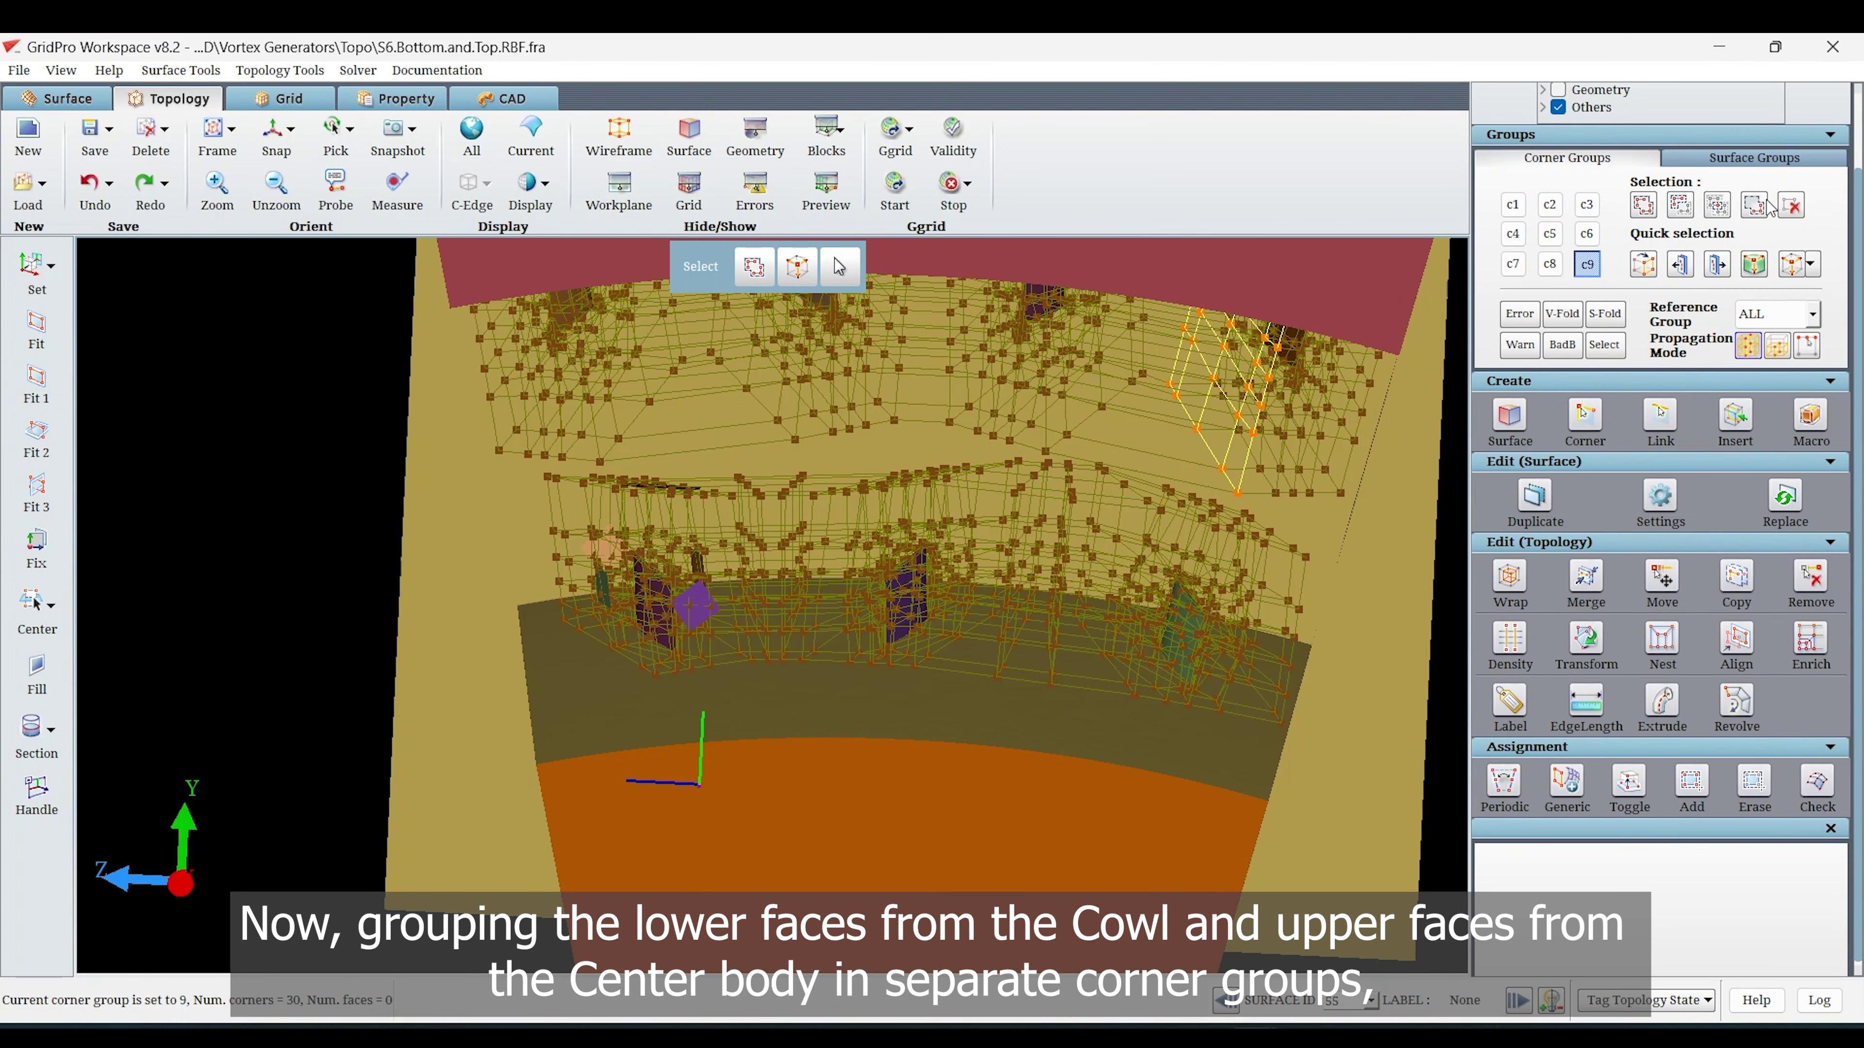
click(1644, 210)
drag(1350, 622, 1242, 526)
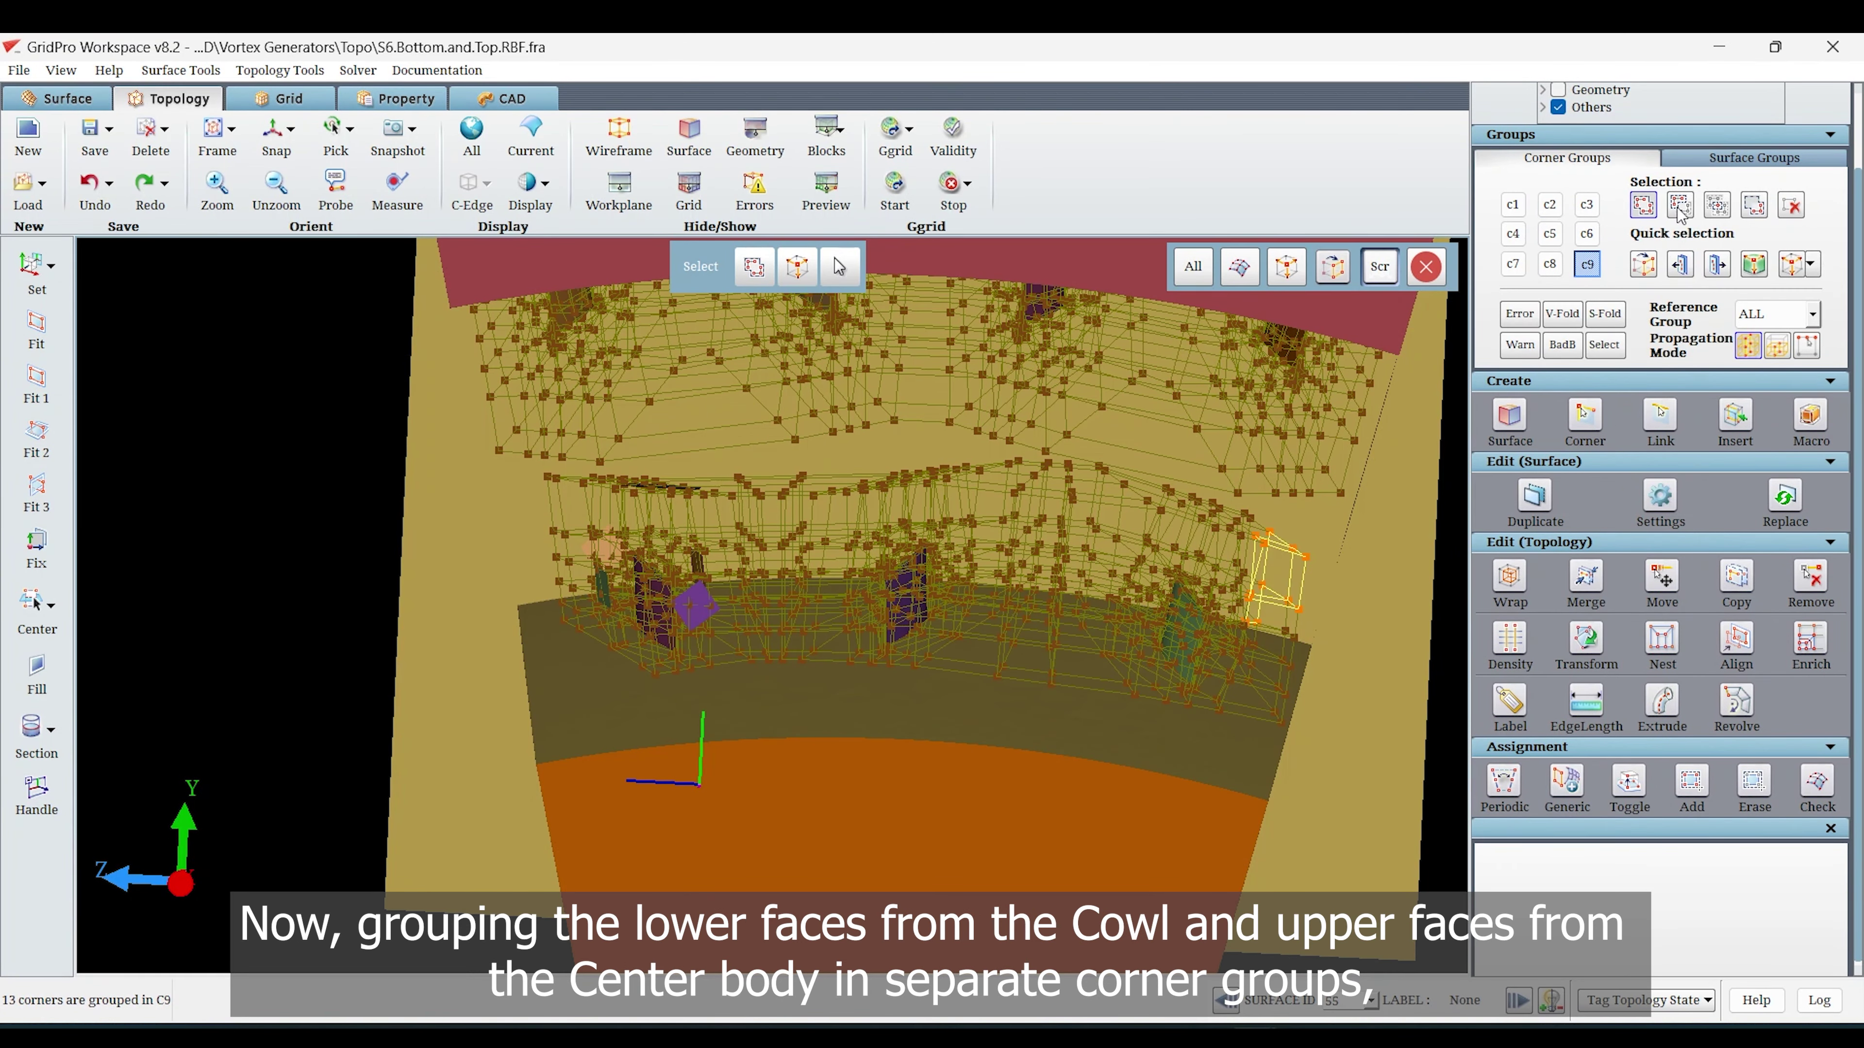
click(1305, 577)
Empty corner group c8, regroup in it the lower sheet of faces of the cowl topology, and compare it with c9.
click(1550, 260)
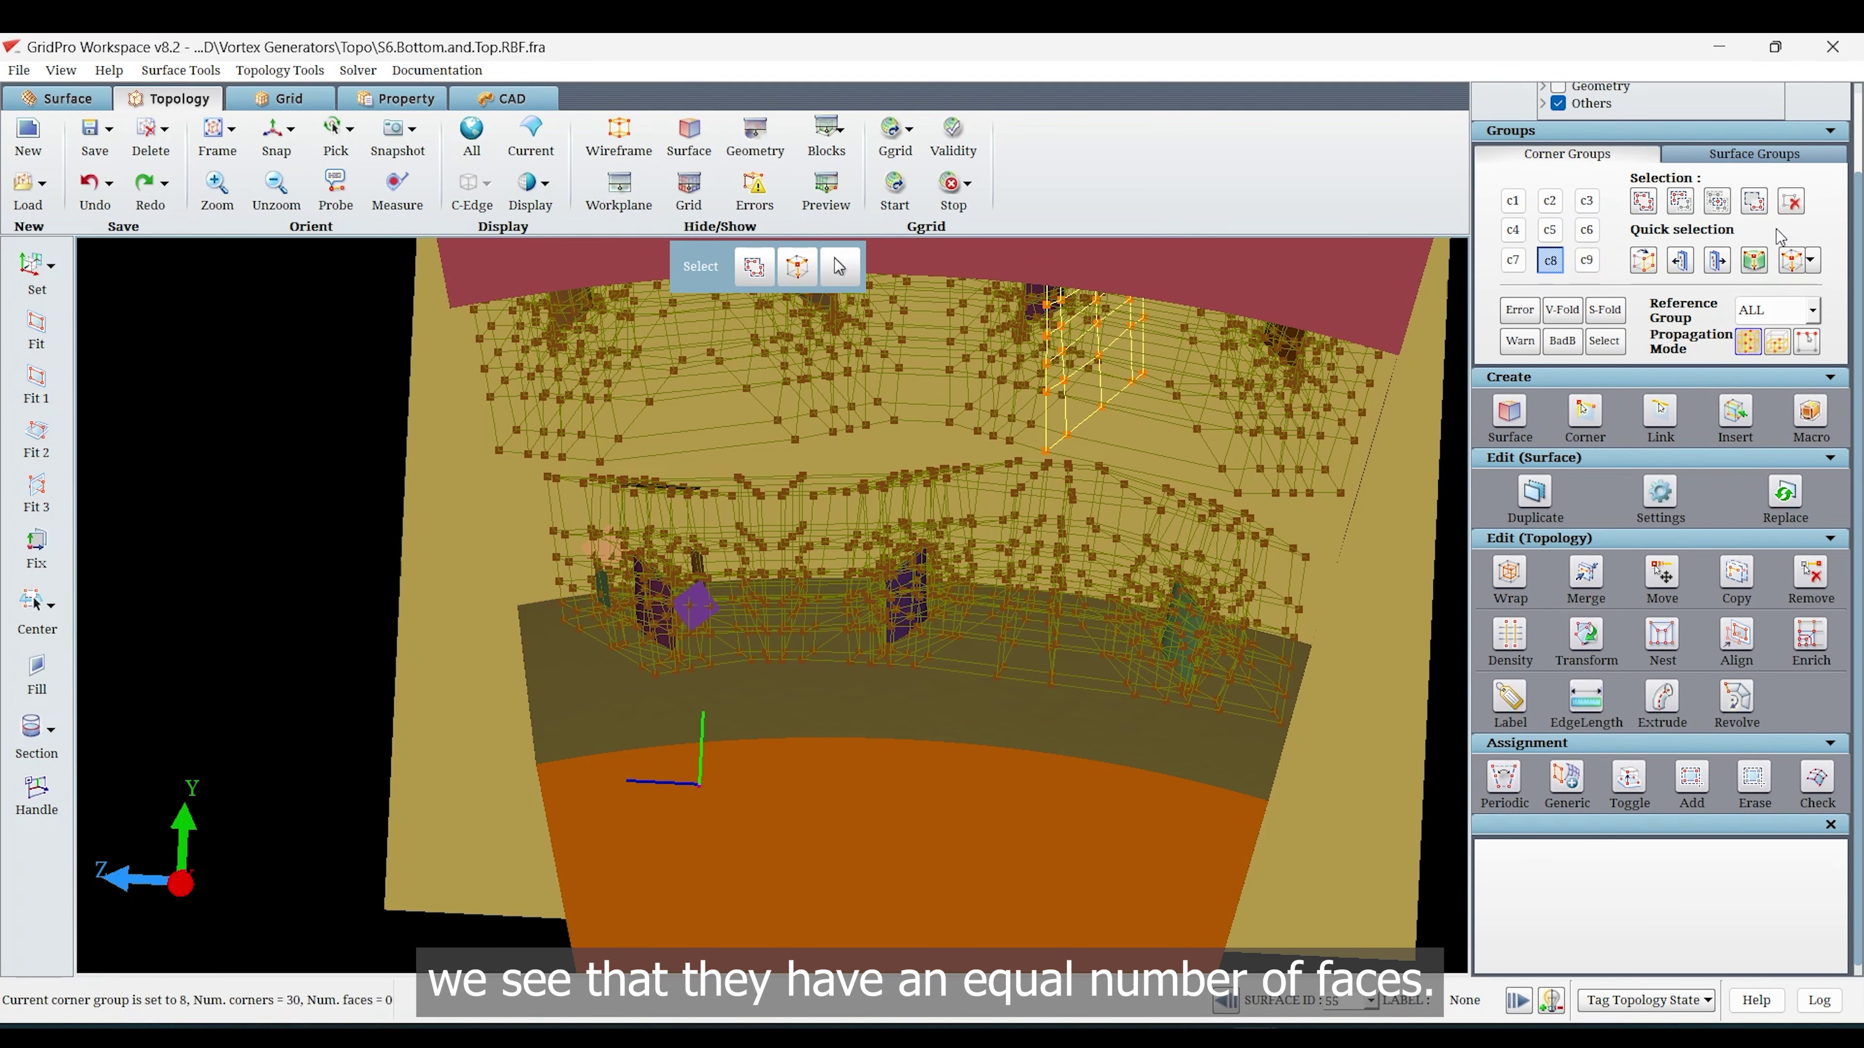
click(1049, 431)
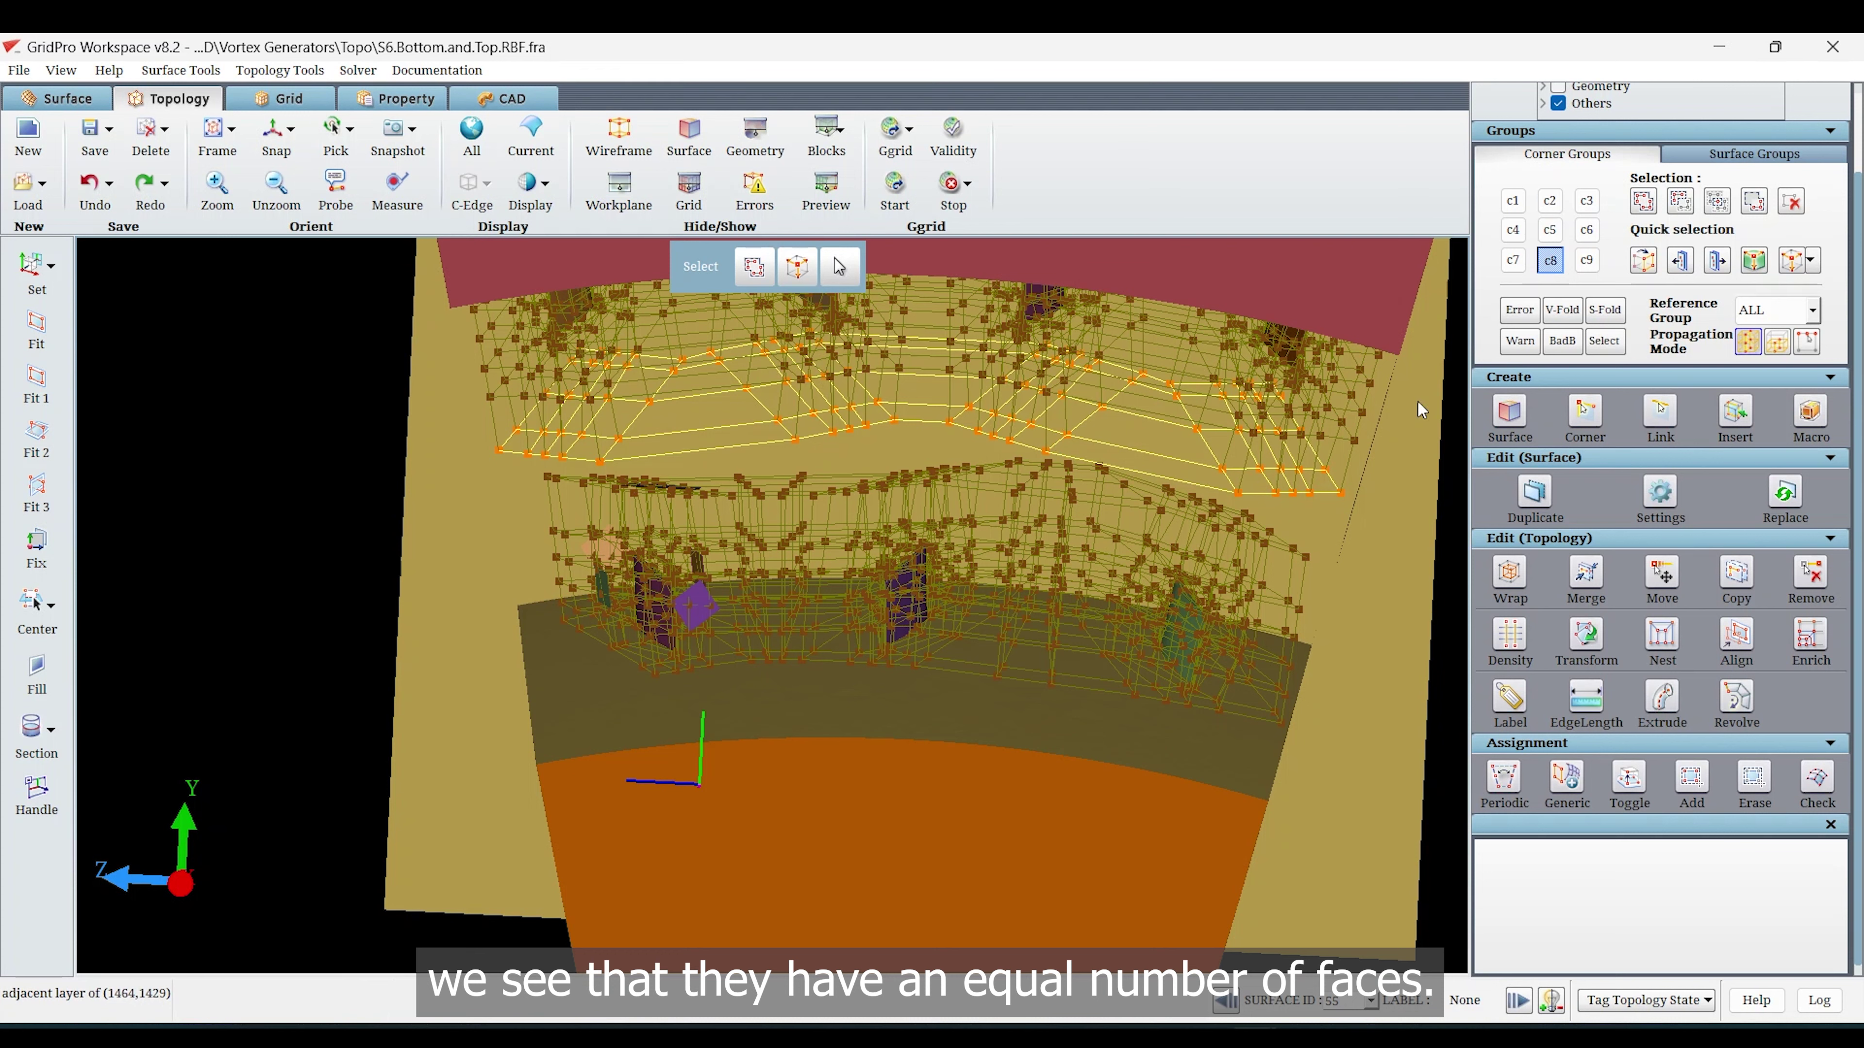
click(1583, 260)
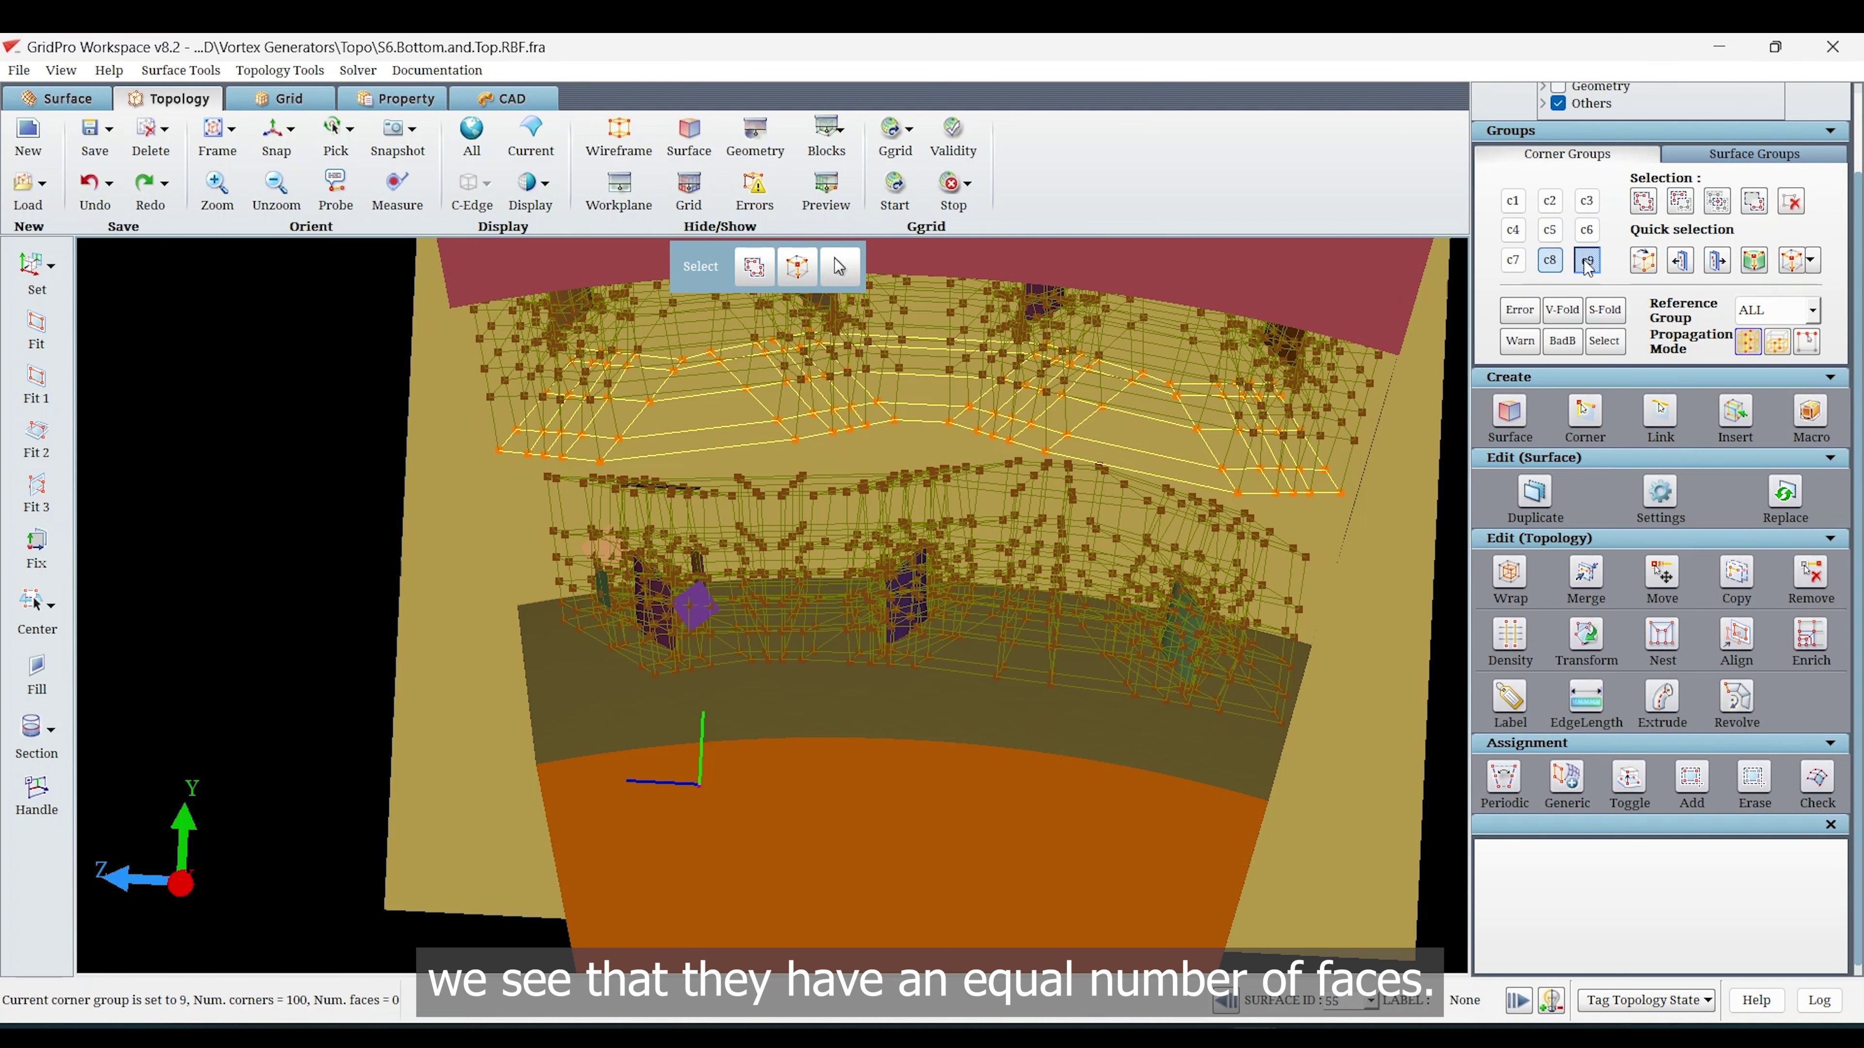
click(1549, 260)
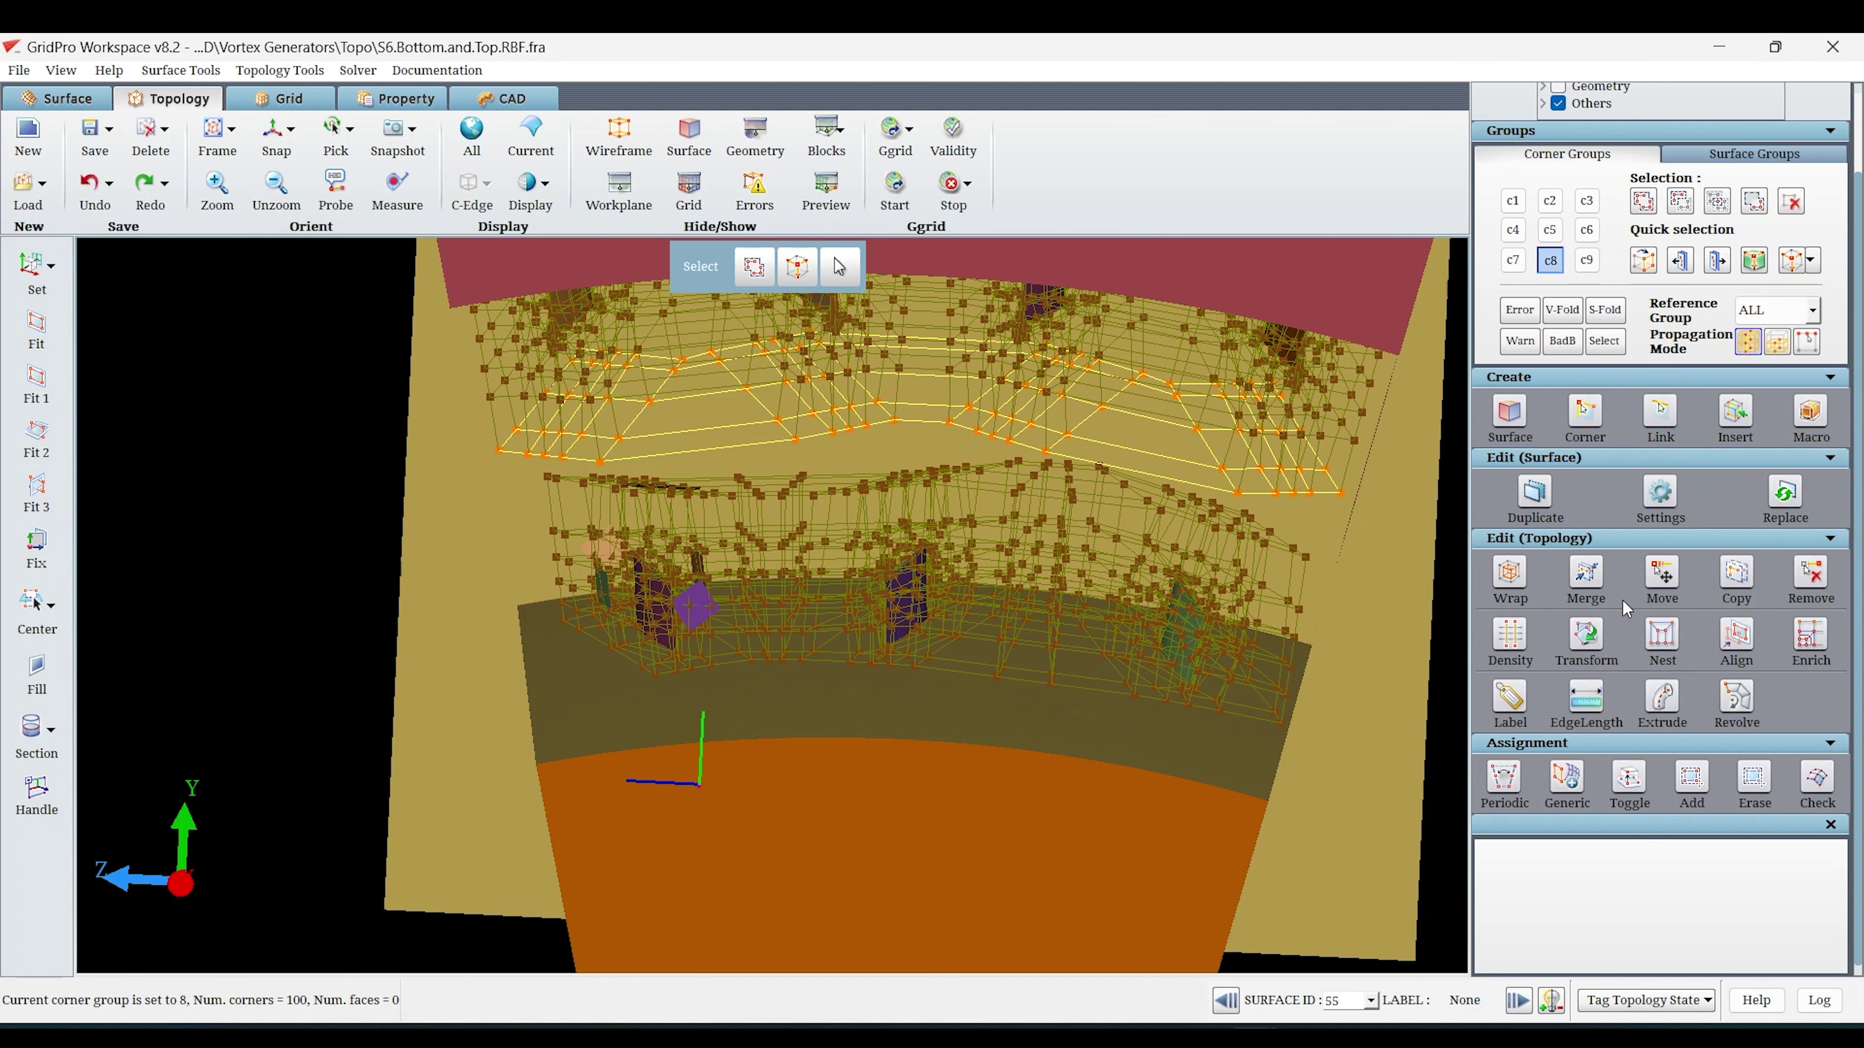
Link the matched face groups of the centerbody and cowl topologies.
click(1661, 415)
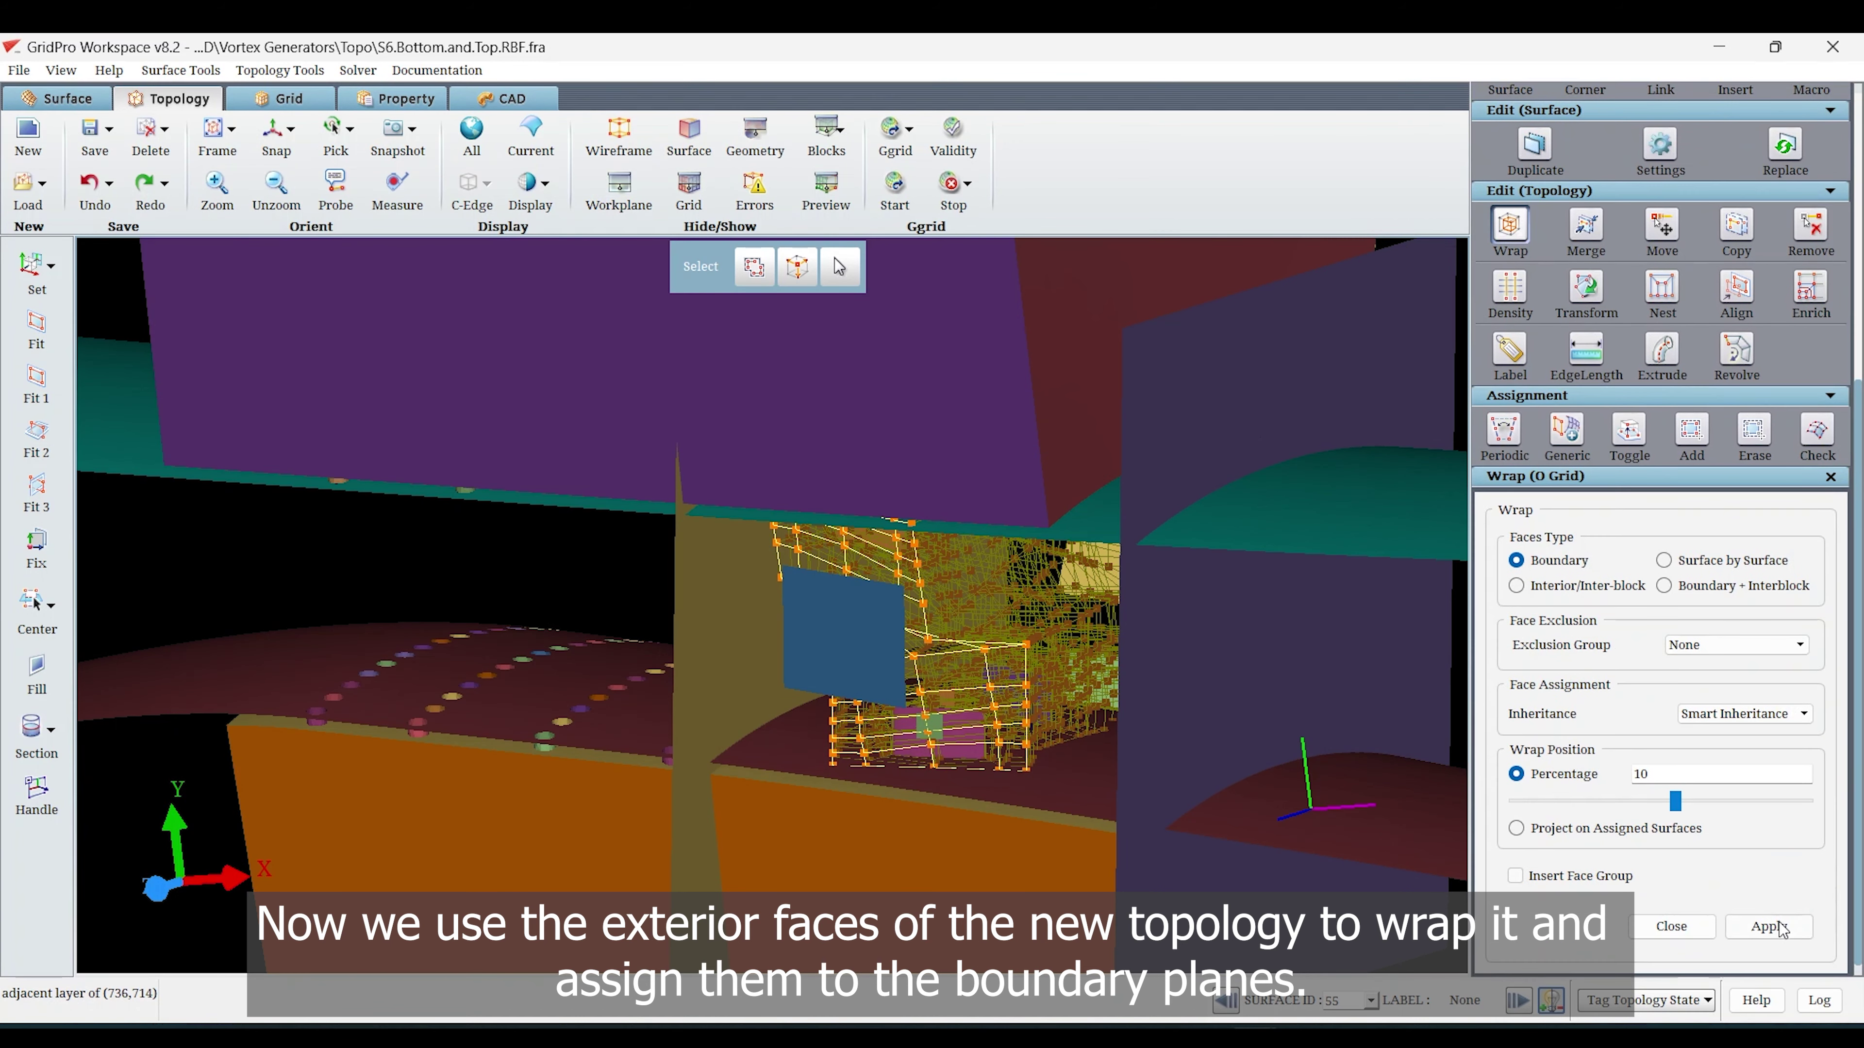
Wrap the exterior side faces of the linked topology at 10 percent and assign them to side boundary plane 207.
click(1776, 932)
right_click(849, 639)
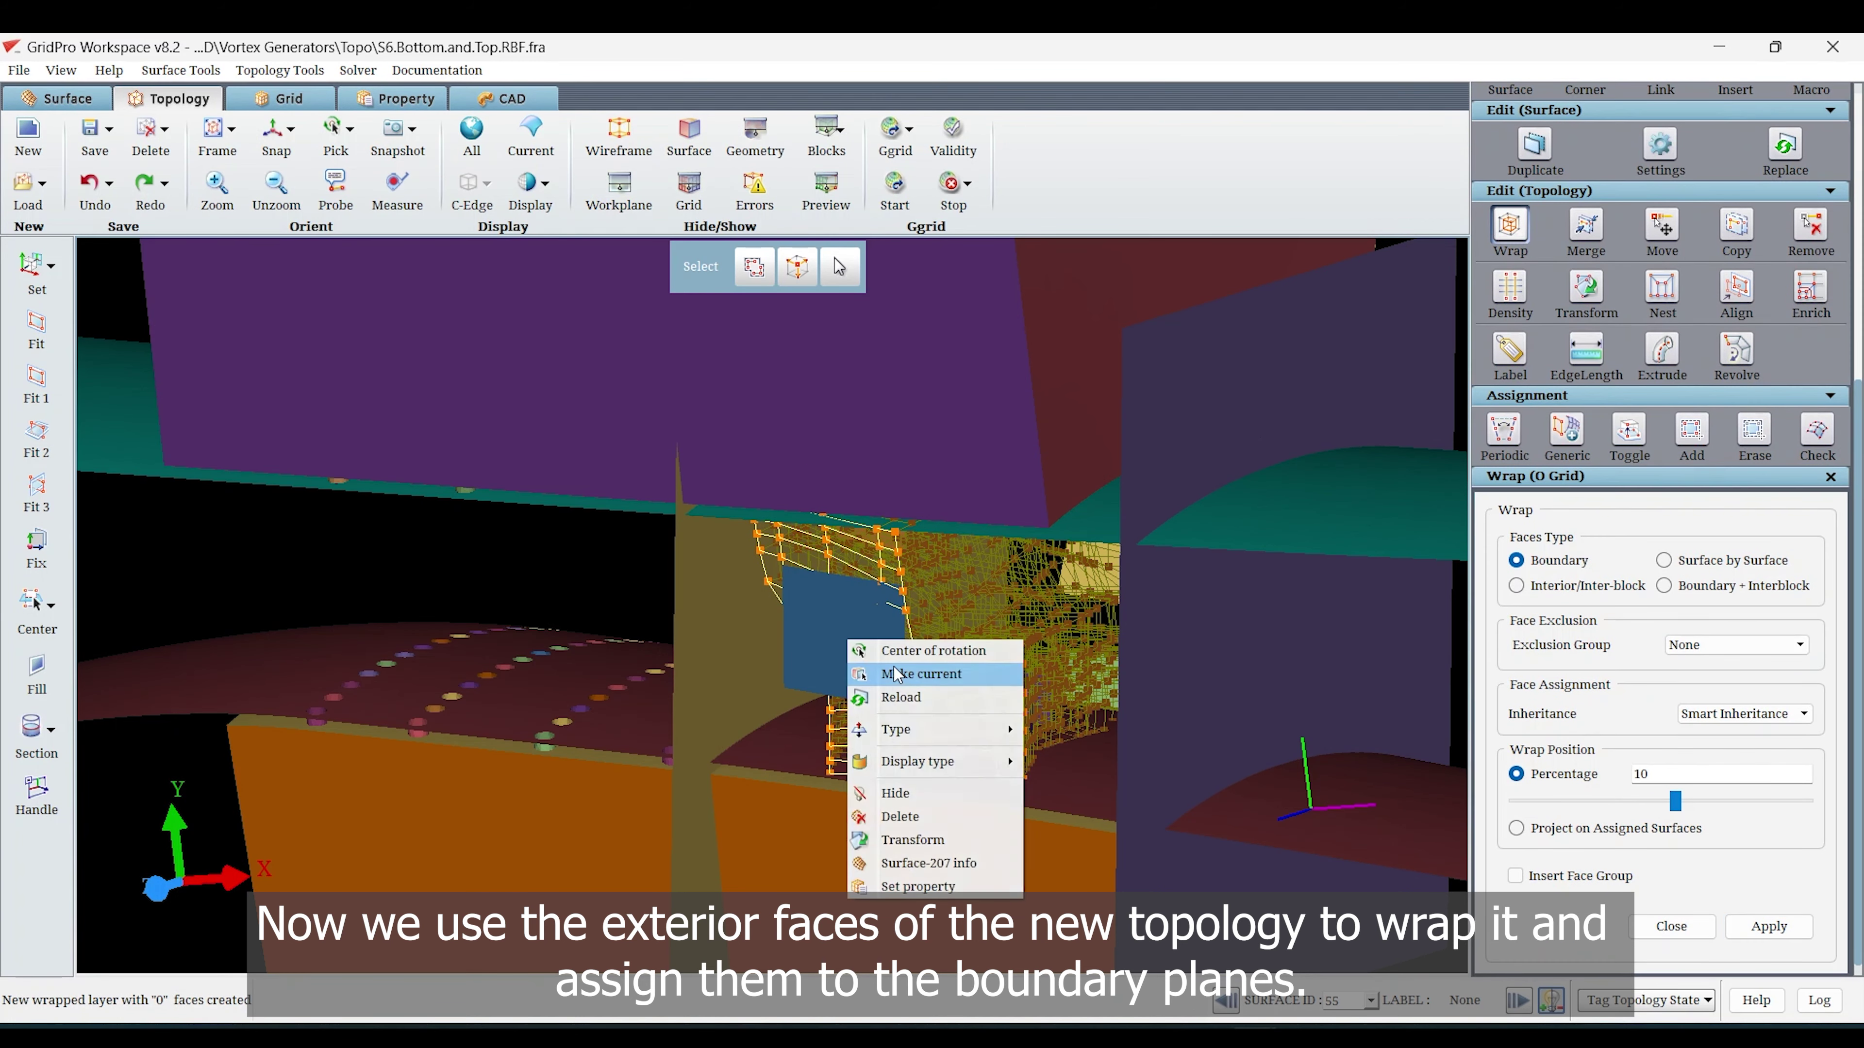
click(897, 672)
click(1691, 430)
drag(1248, 870, 723, 470)
Wrap the exterior faces at the high-X end of the topology at 14 percent and assign them to boundary plane 189.
drag(1014, 787, 1017, 772)
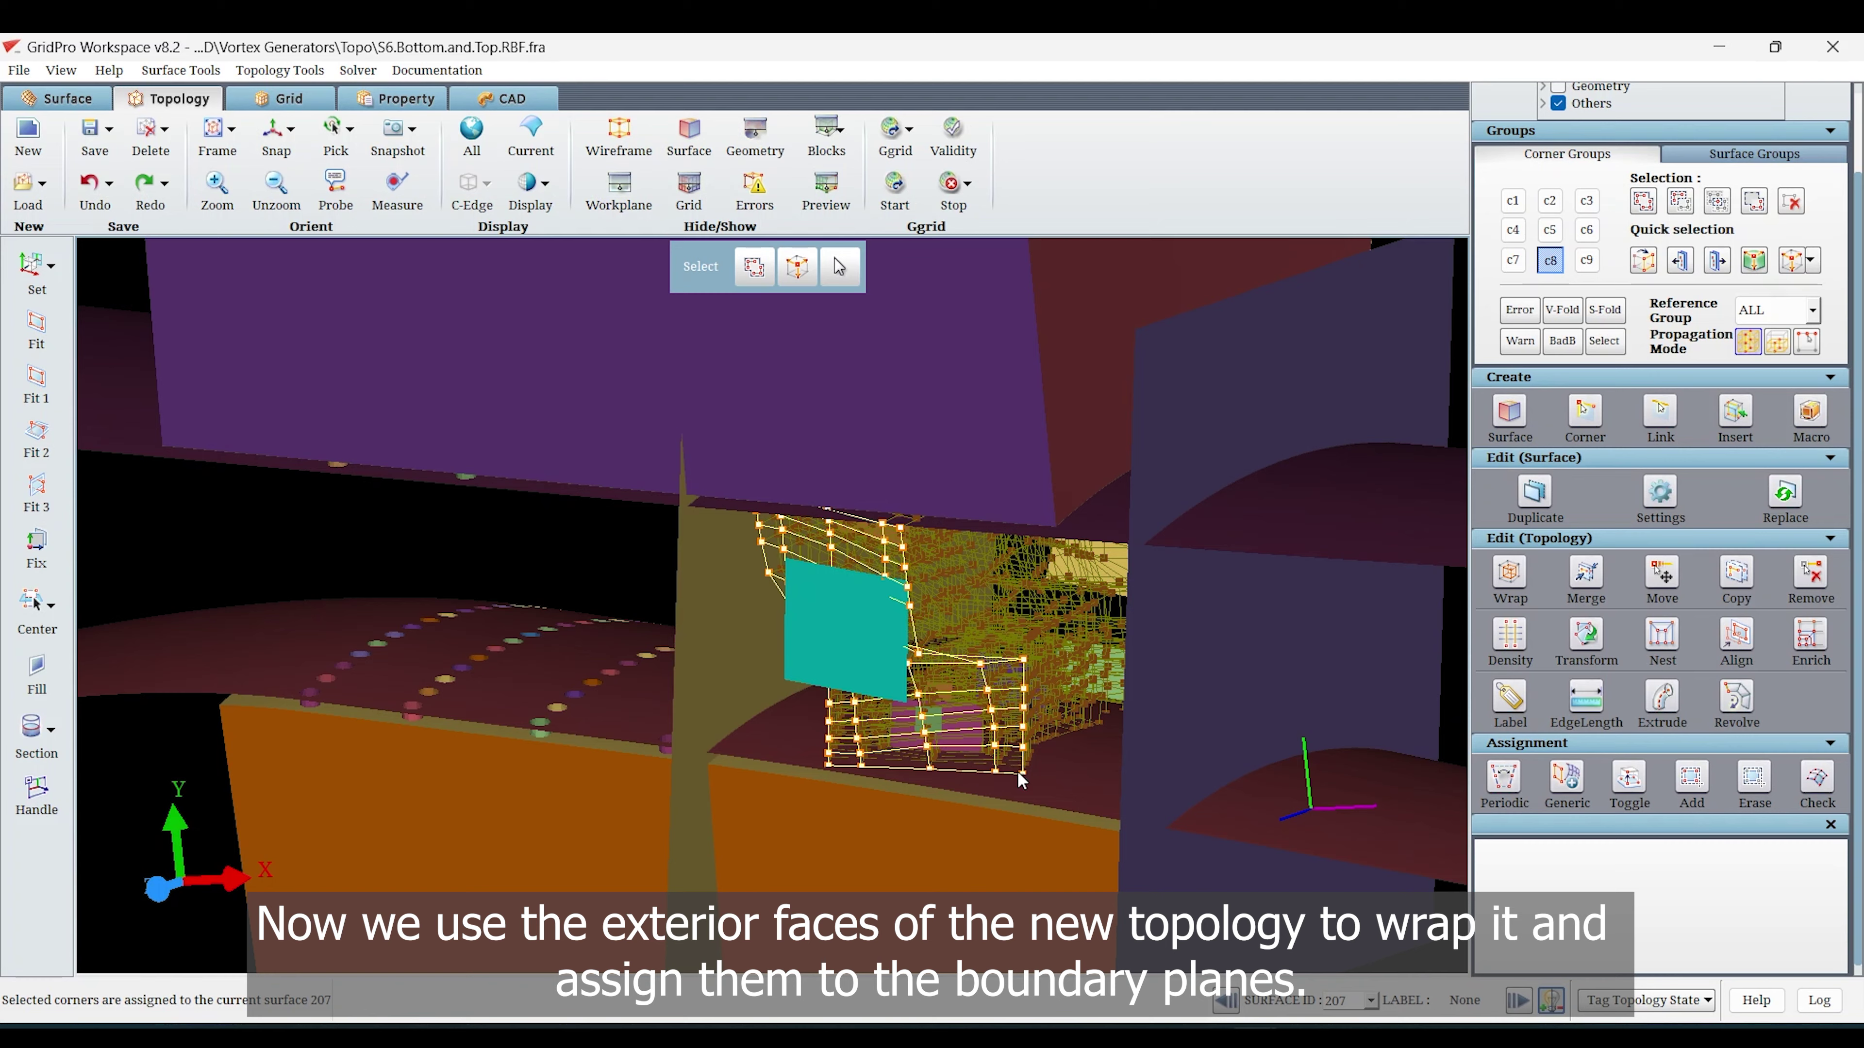
click(1018, 772)
click(1009, 771)
drag(891, 847, 1028, 844)
right_click(1223, 674)
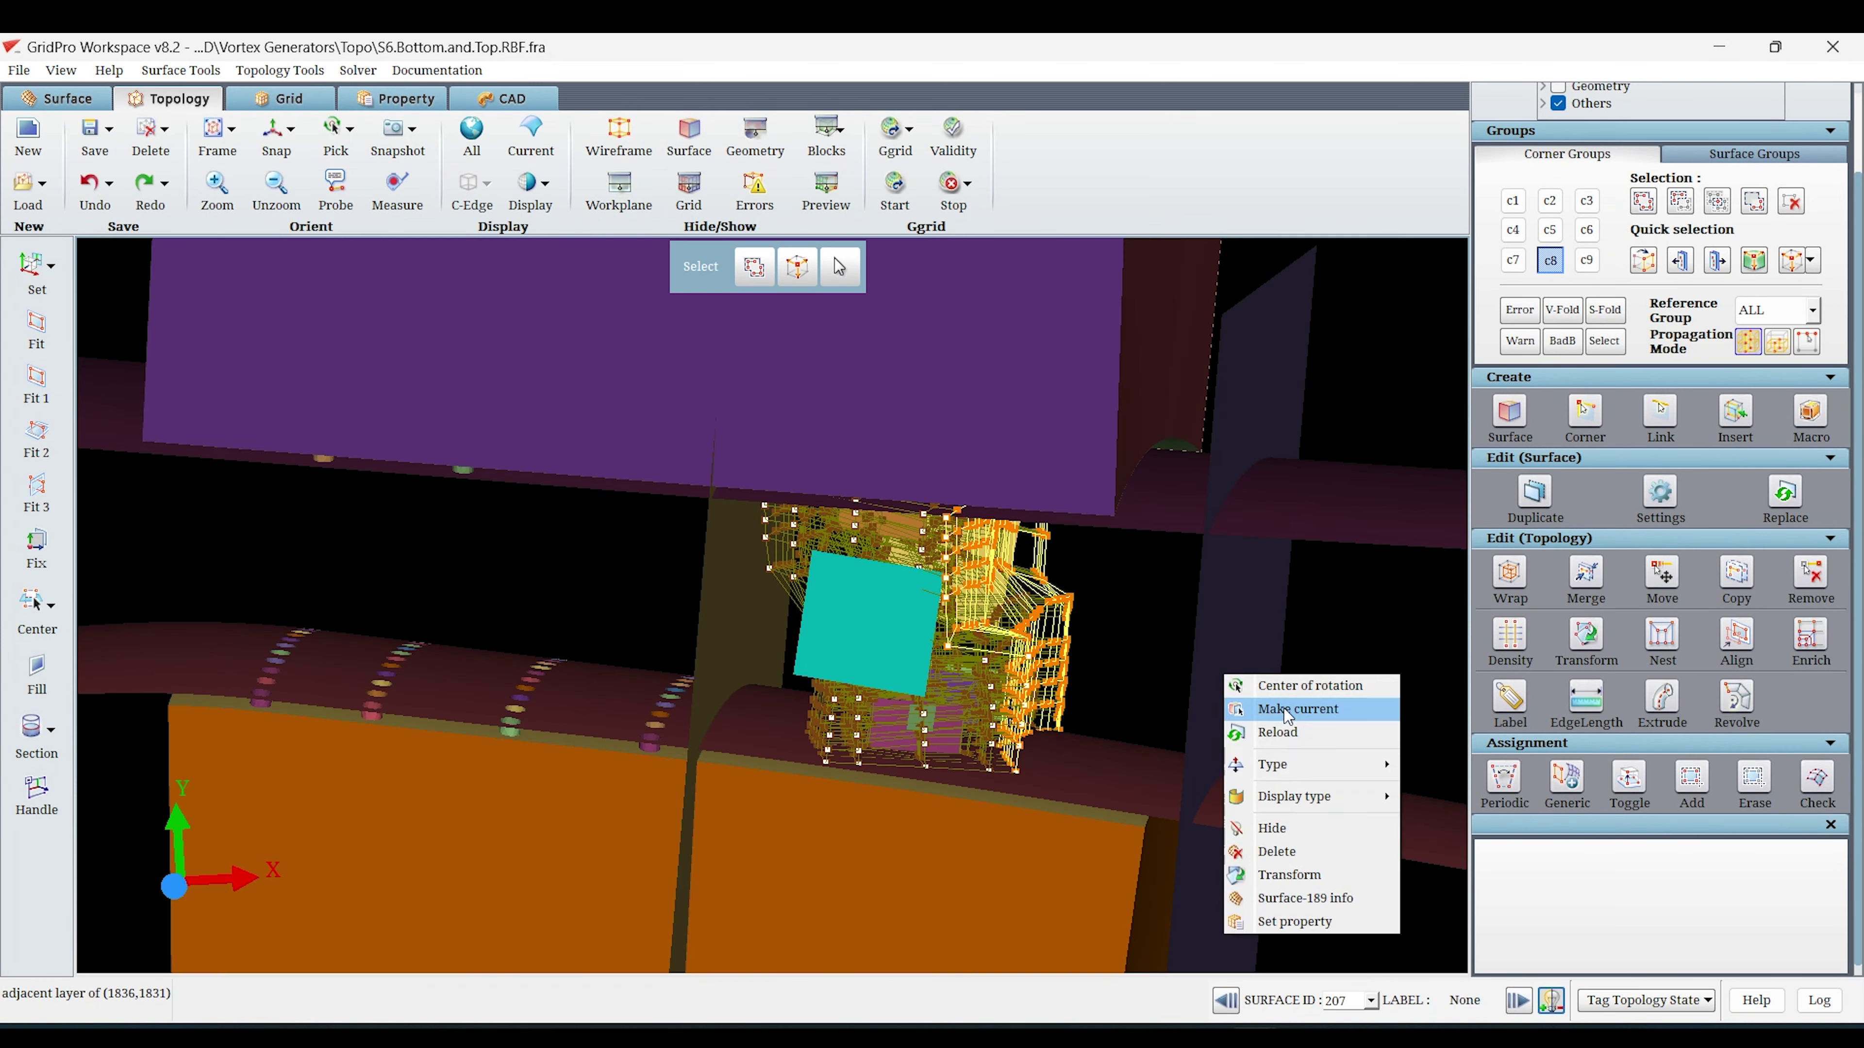
click(1288, 709)
key(w)
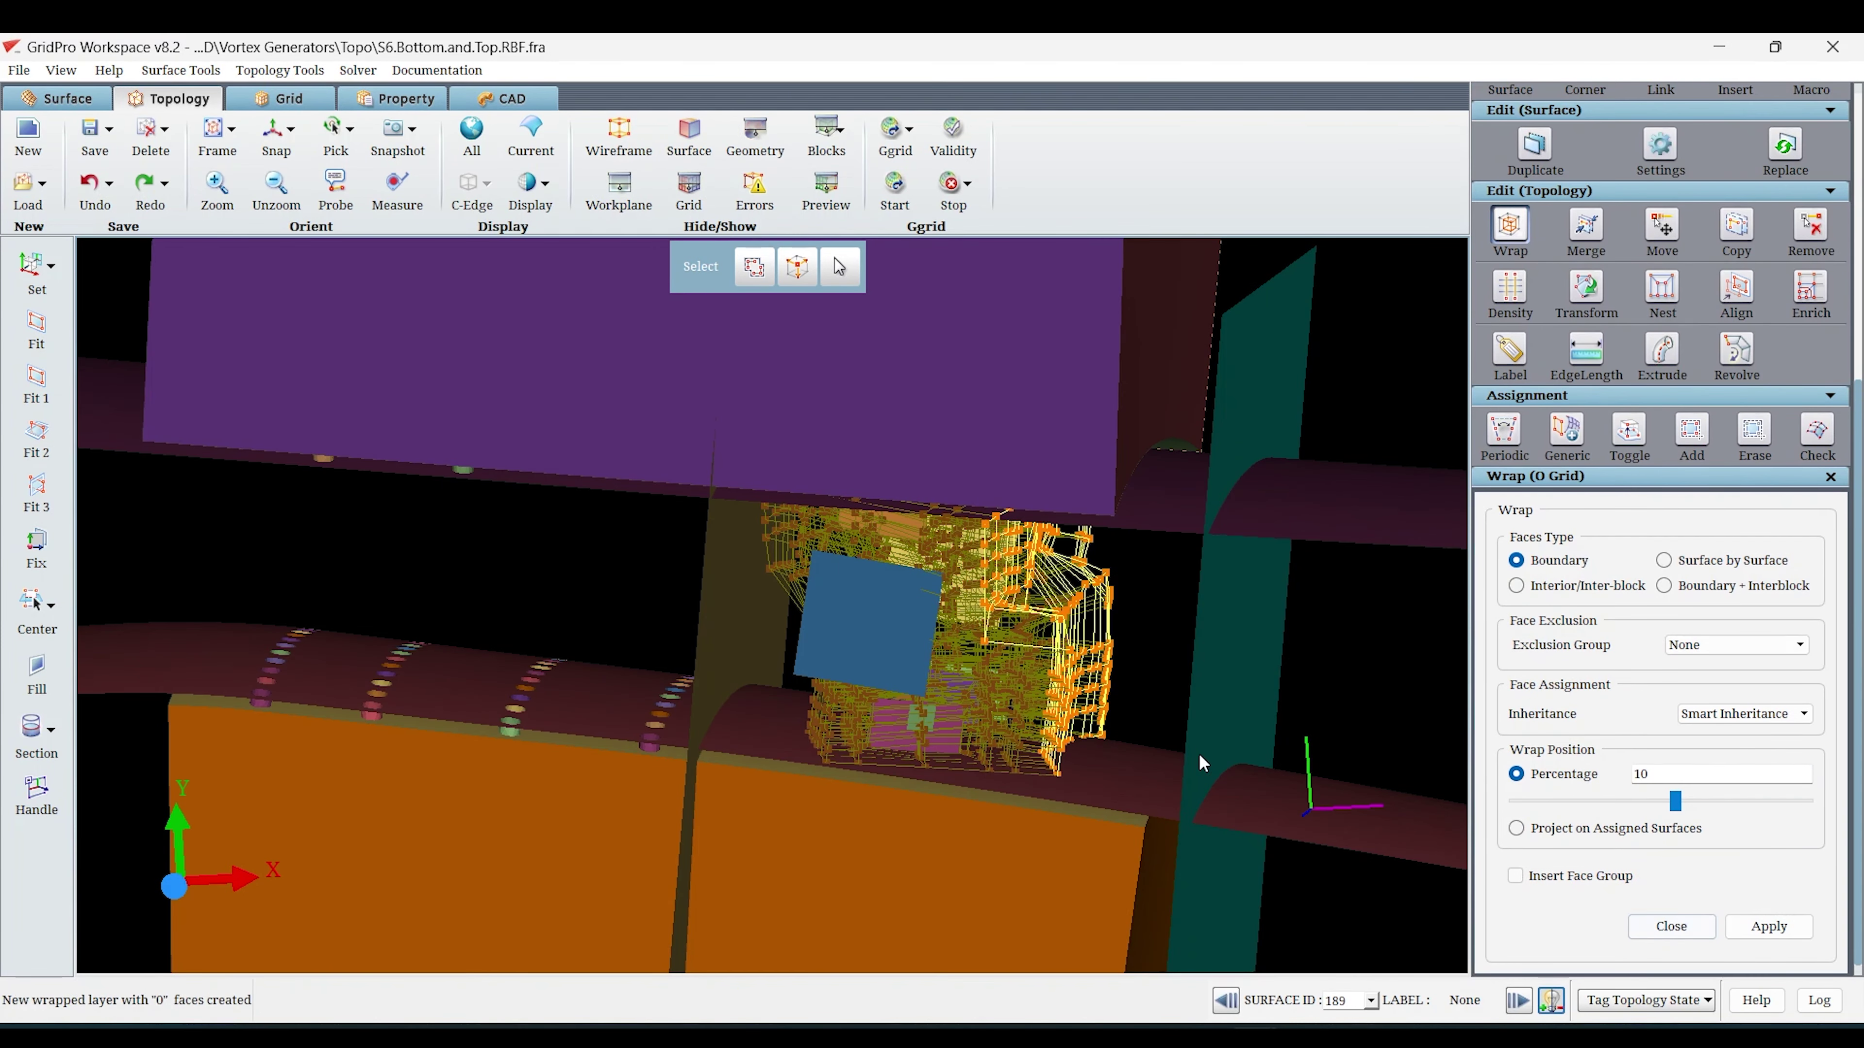
drag(1676, 816, 1686, 804)
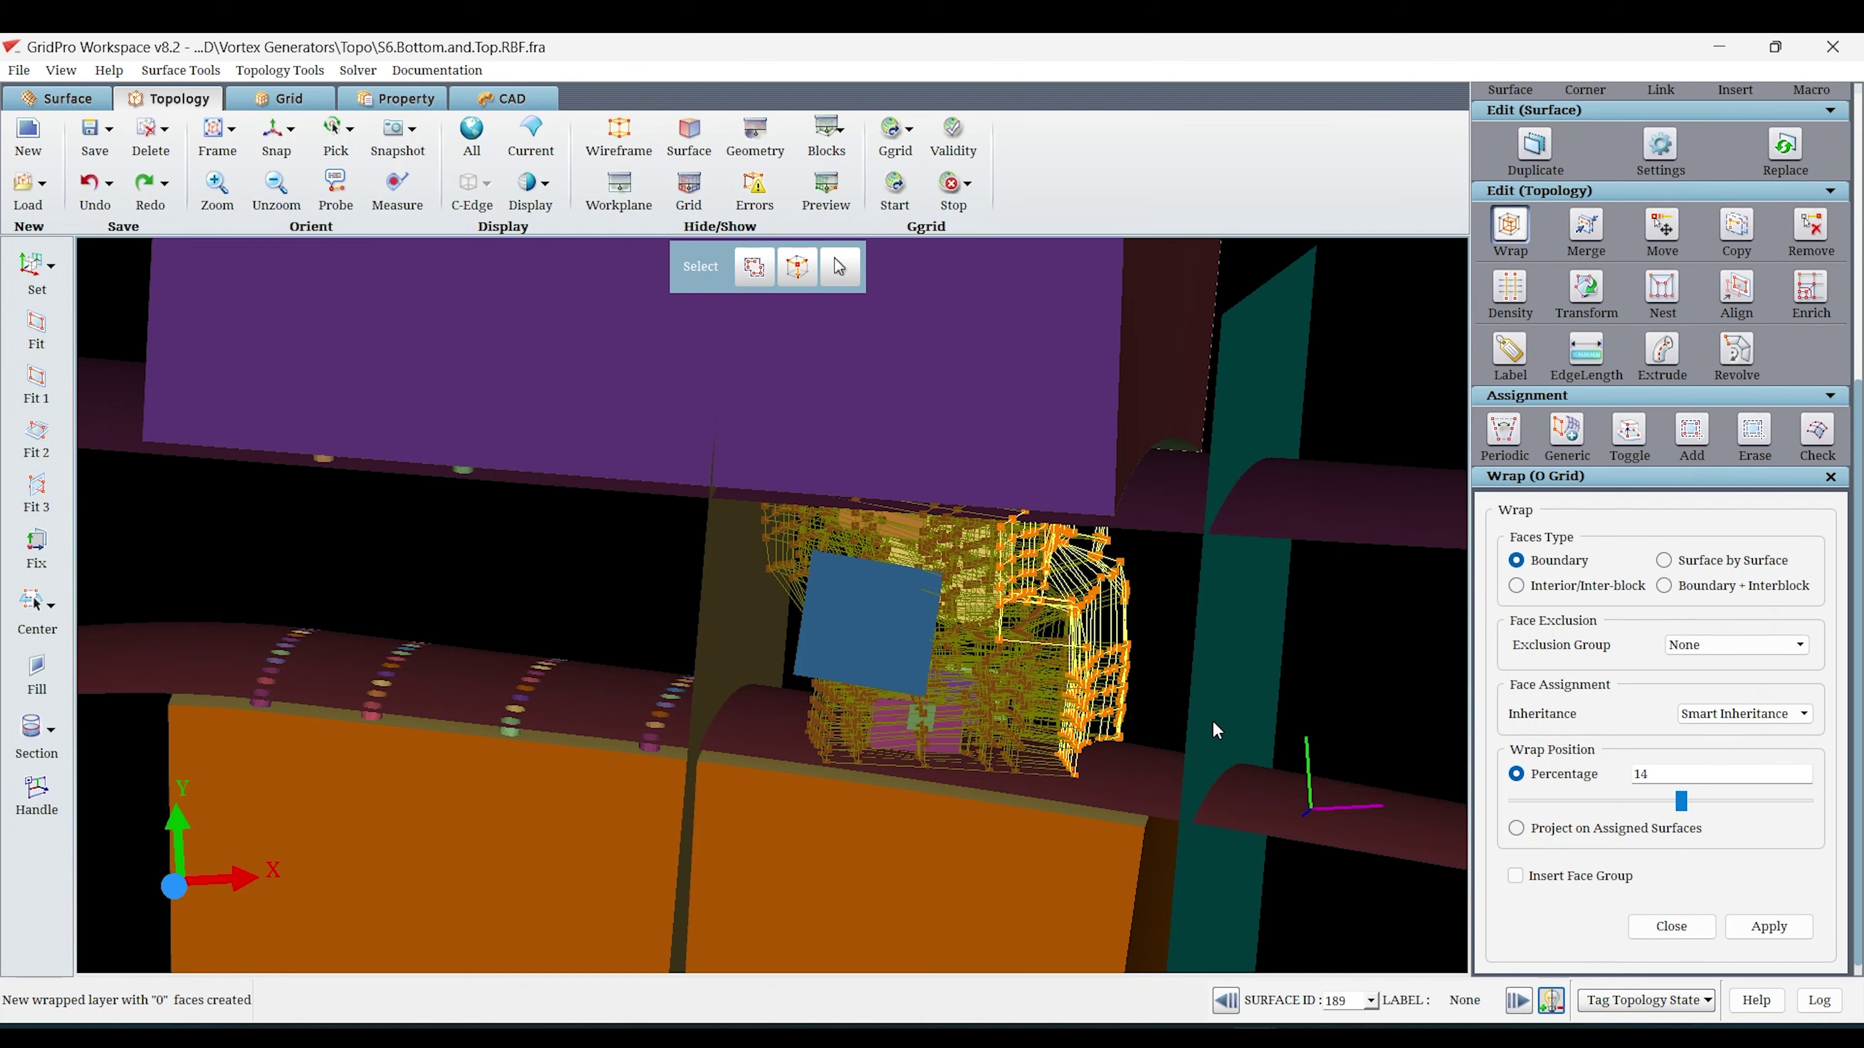
key(a)
Wrap the exterior faces on the opposite side of the topology at 14 percent and assign them to side boundary plane 208.
middle_drag(1098, 471, 1089, 774)
drag(1089, 773, 513, 769)
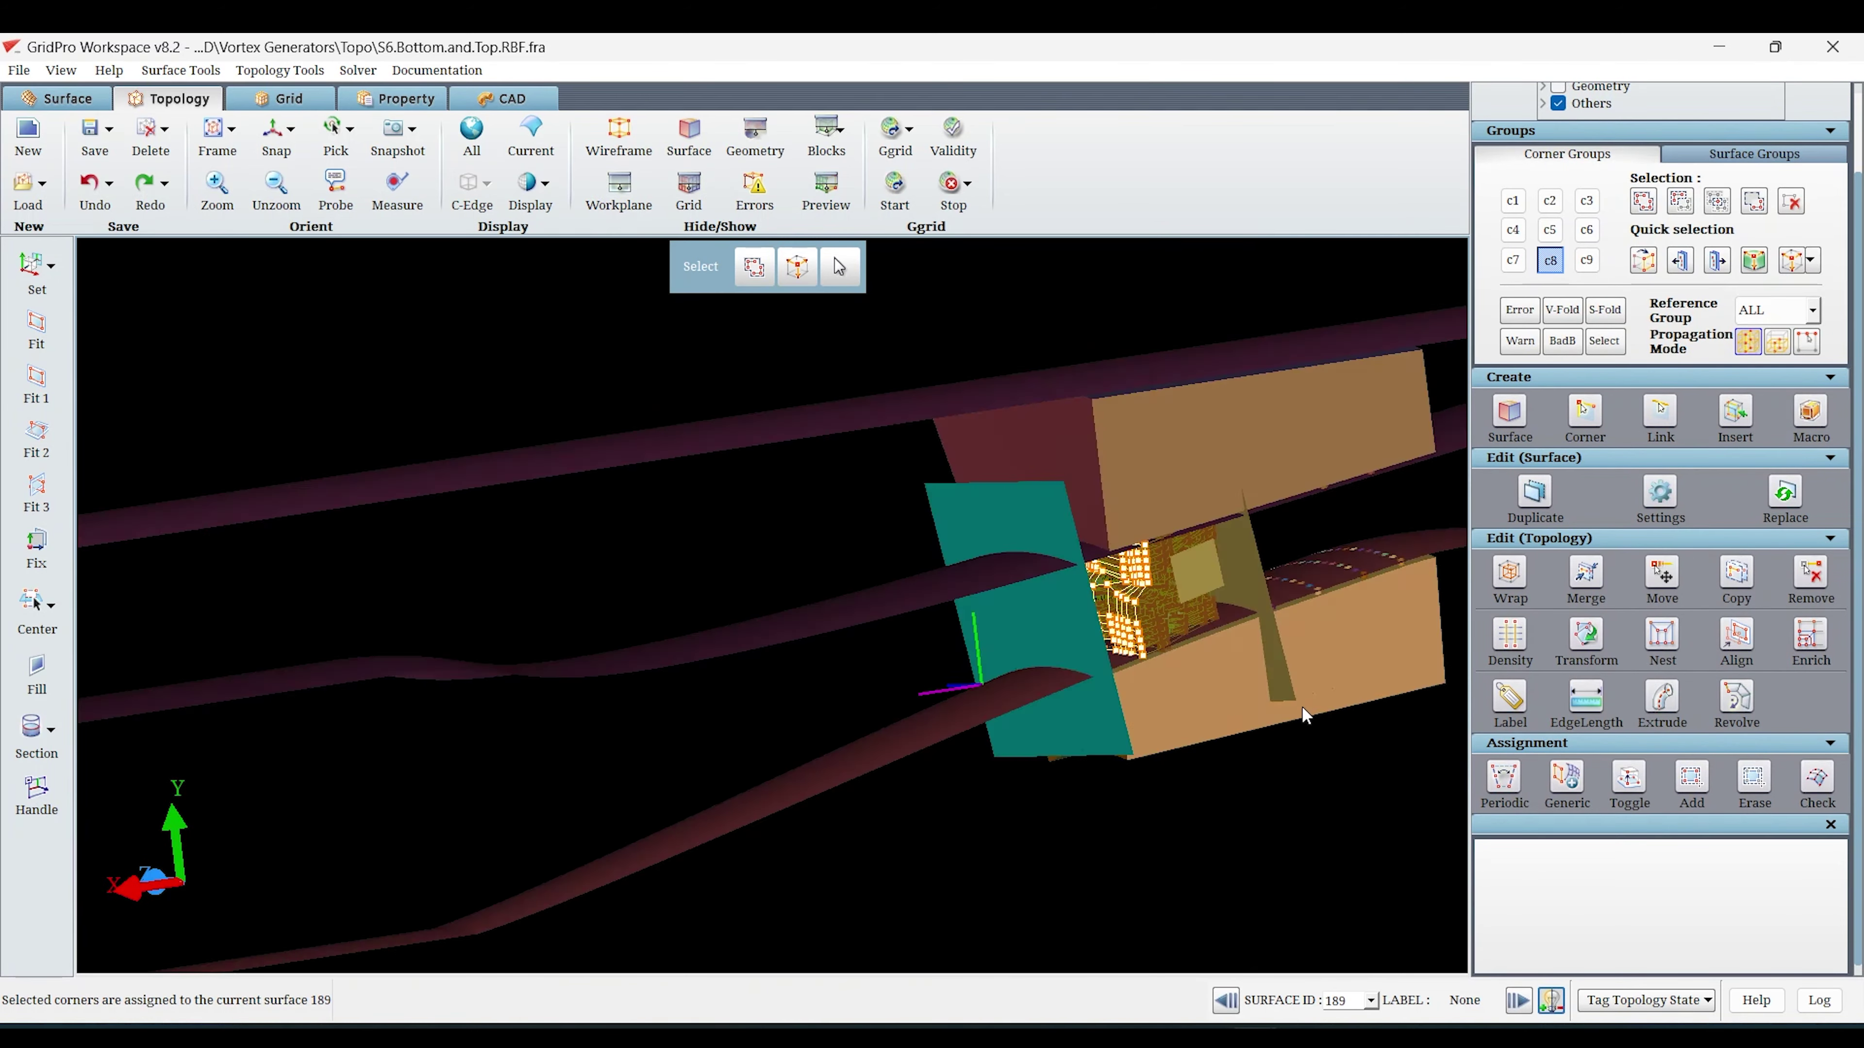
middle_drag(1302, 707, 1031, 736)
scroll(1035, 727, up, 5)
right_click(1123, 621)
click(1162, 636)
scroll(1115, 734, up, 3)
click(1131, 891)
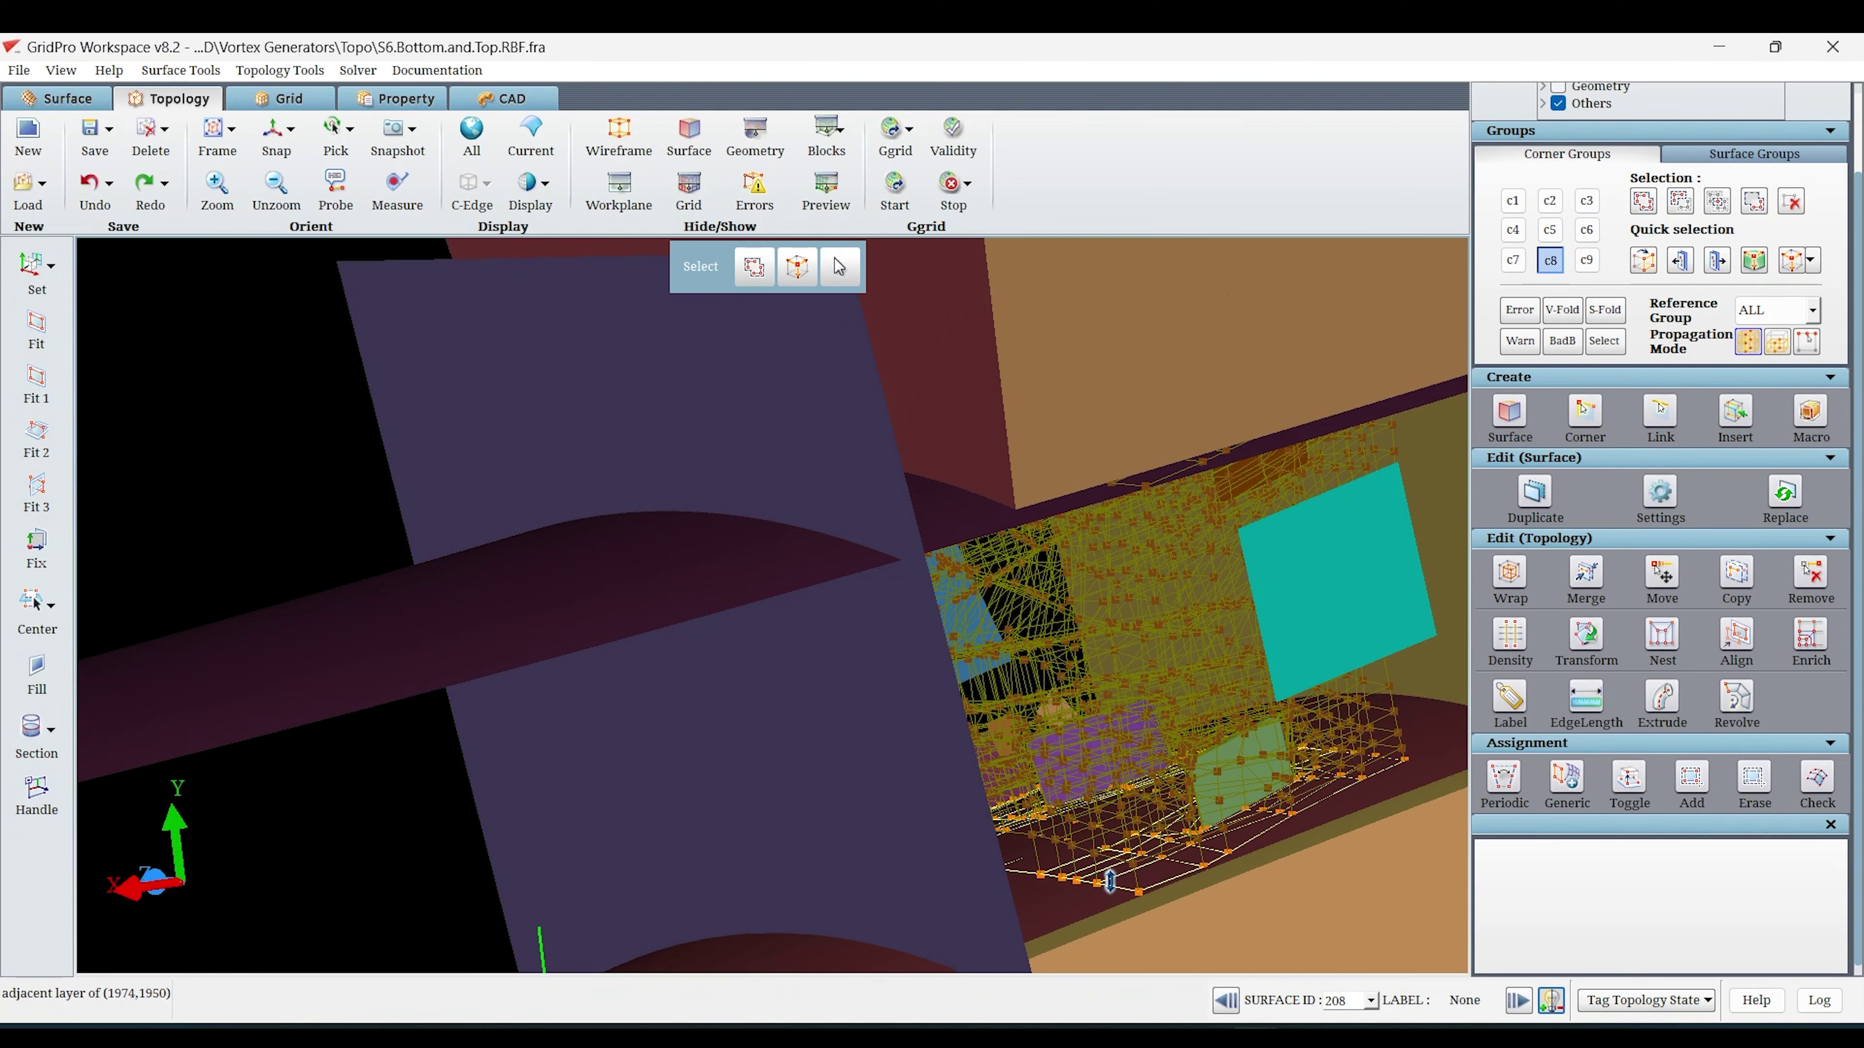
click(1137, 910)
drag(1137, 910, 1282, 866)
click(1282, 869)
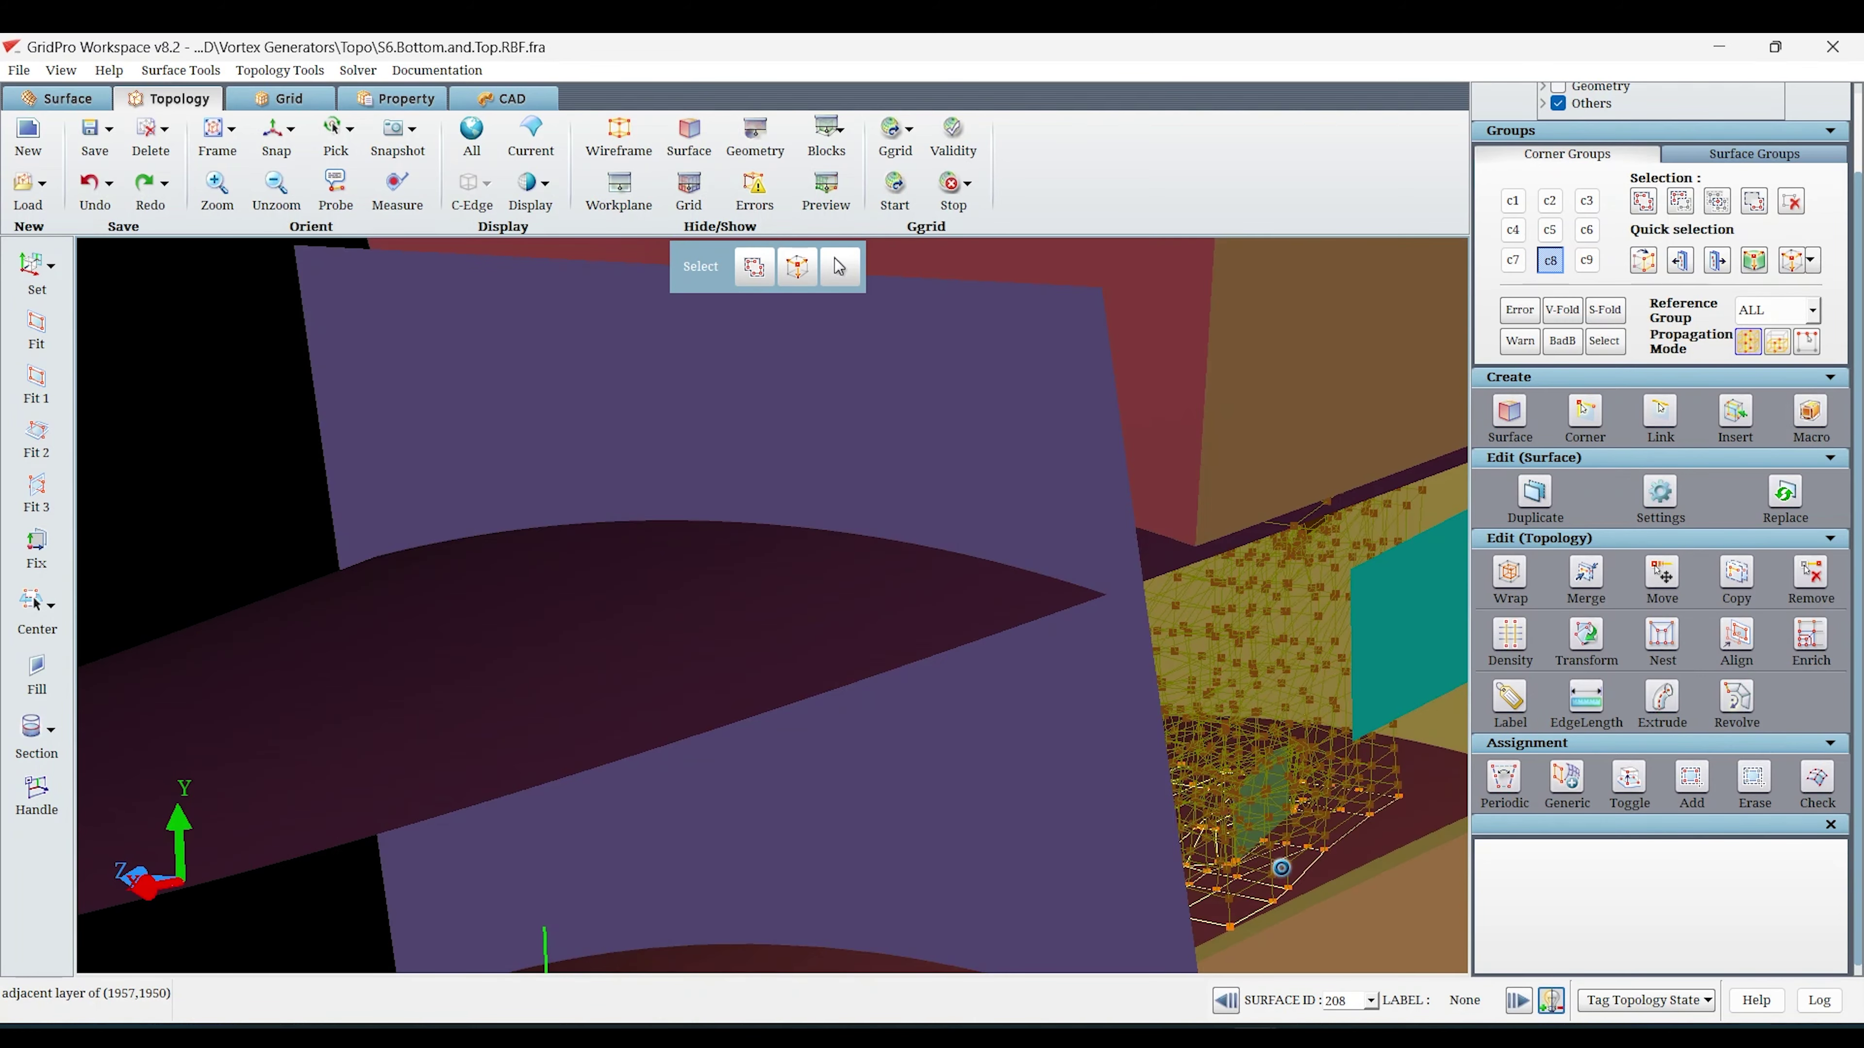
middle_drag(1281, 868, 1188, 540)
scroll(1420, 667, up, 3)
middle_drag(1419, 668, 912, 852)
click(920, 749)
scroll(1146, 837, down, 5)
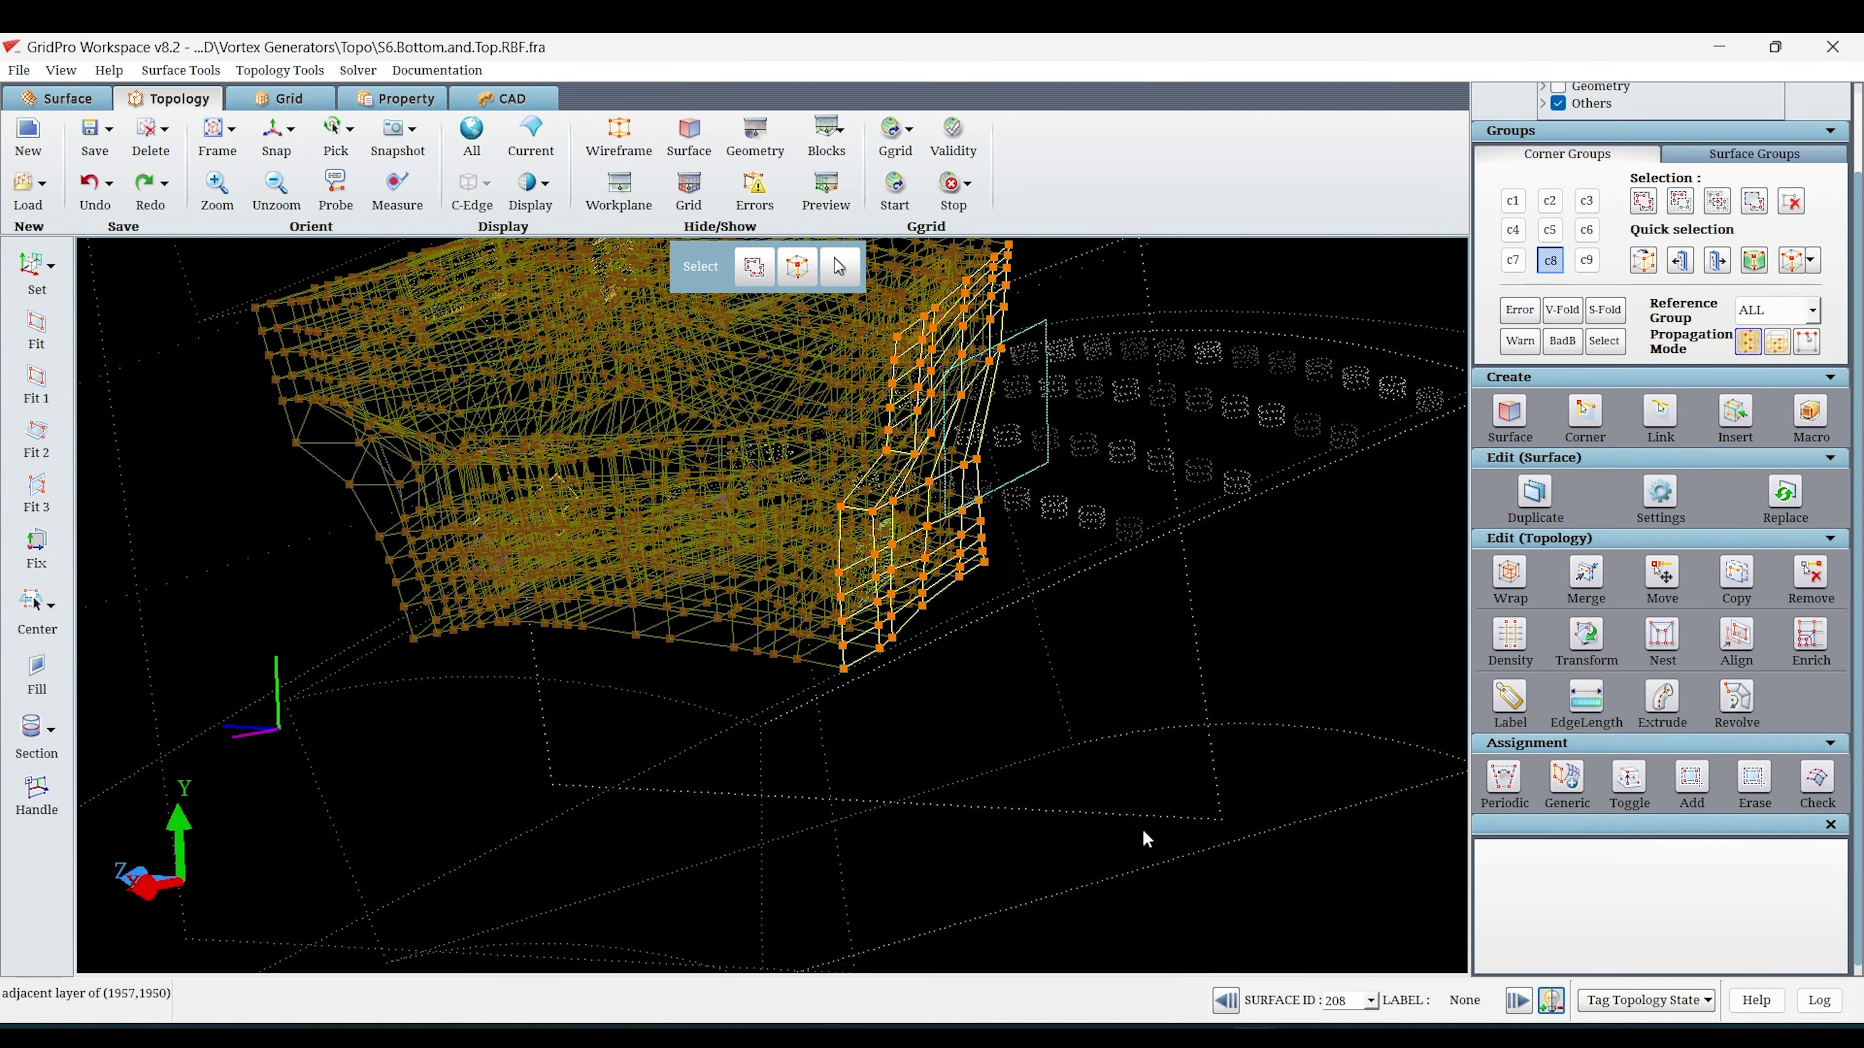
click(1510, 572)
click(1768, 926)
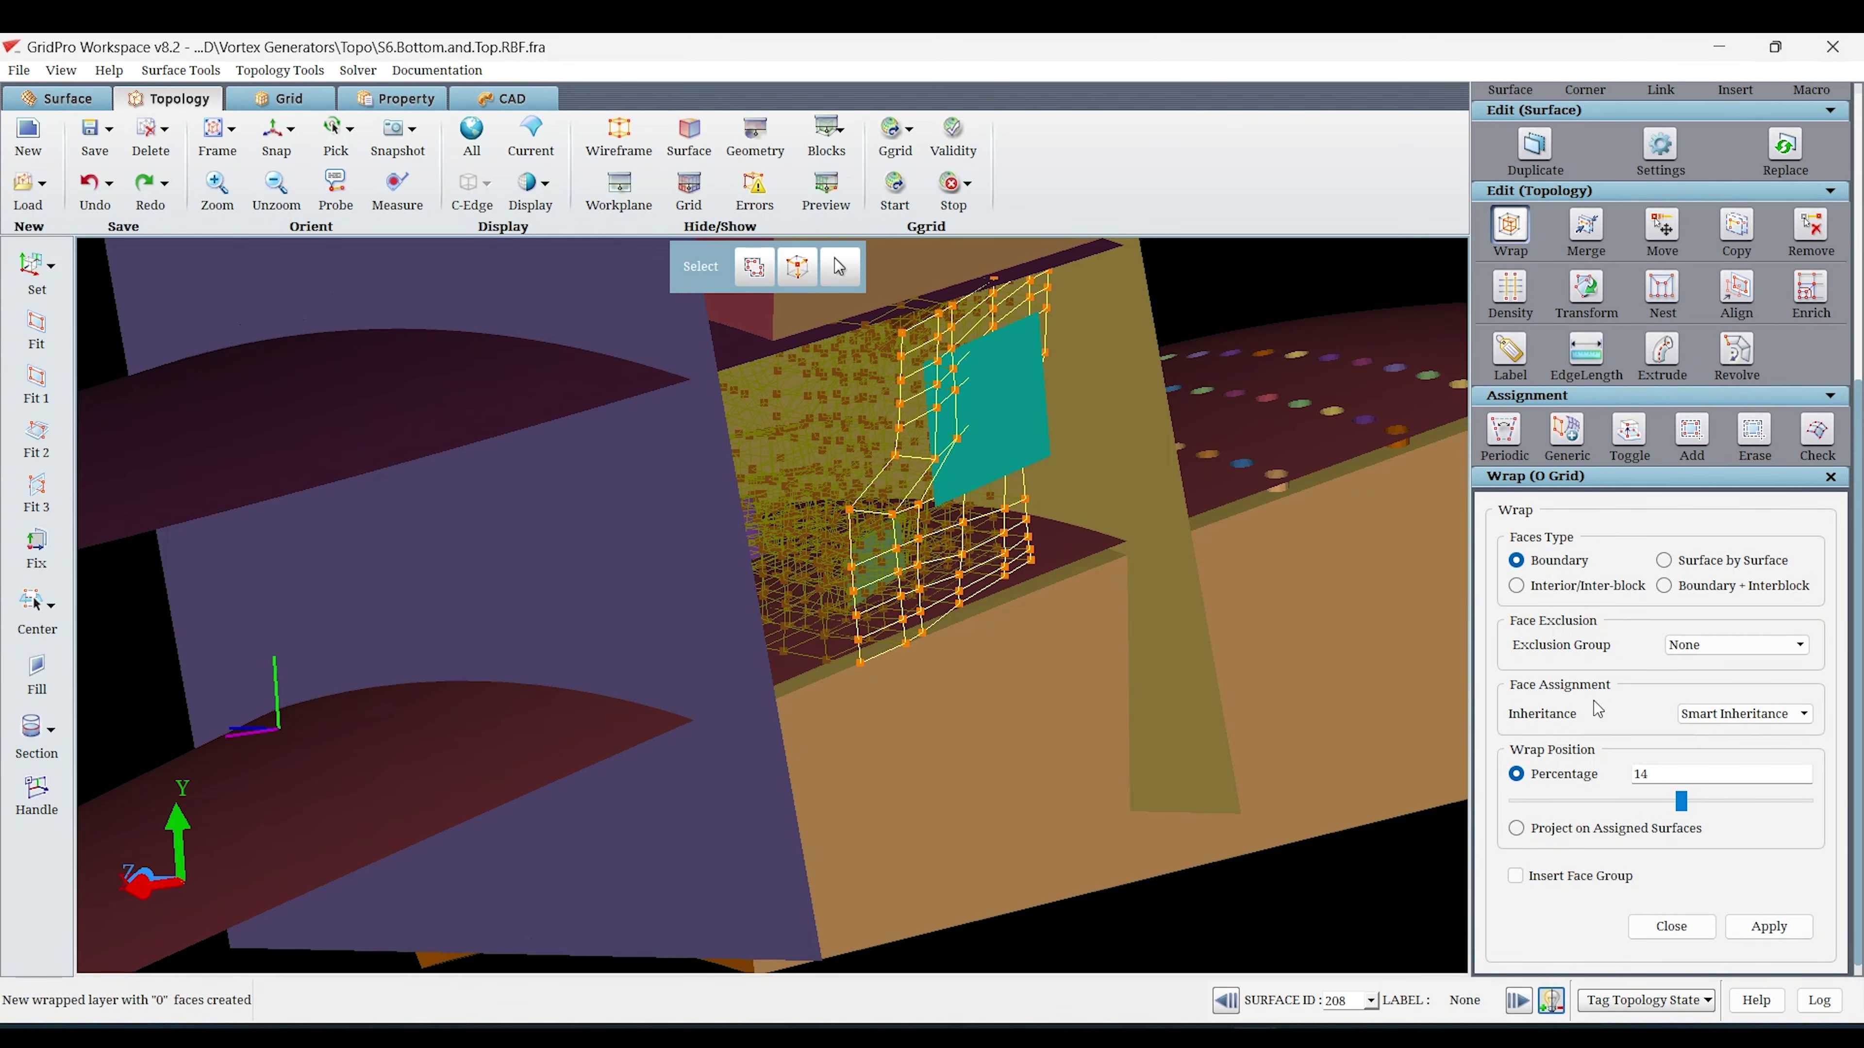
click(1691, 431)
Wrap the exterior faces at the low-X end of the topology and assign them to boundary plane 188.
drag(954, 587, 736, 786)
scroll(933, 613, up, 5)
right_click(928, 582)
click(968, 596)
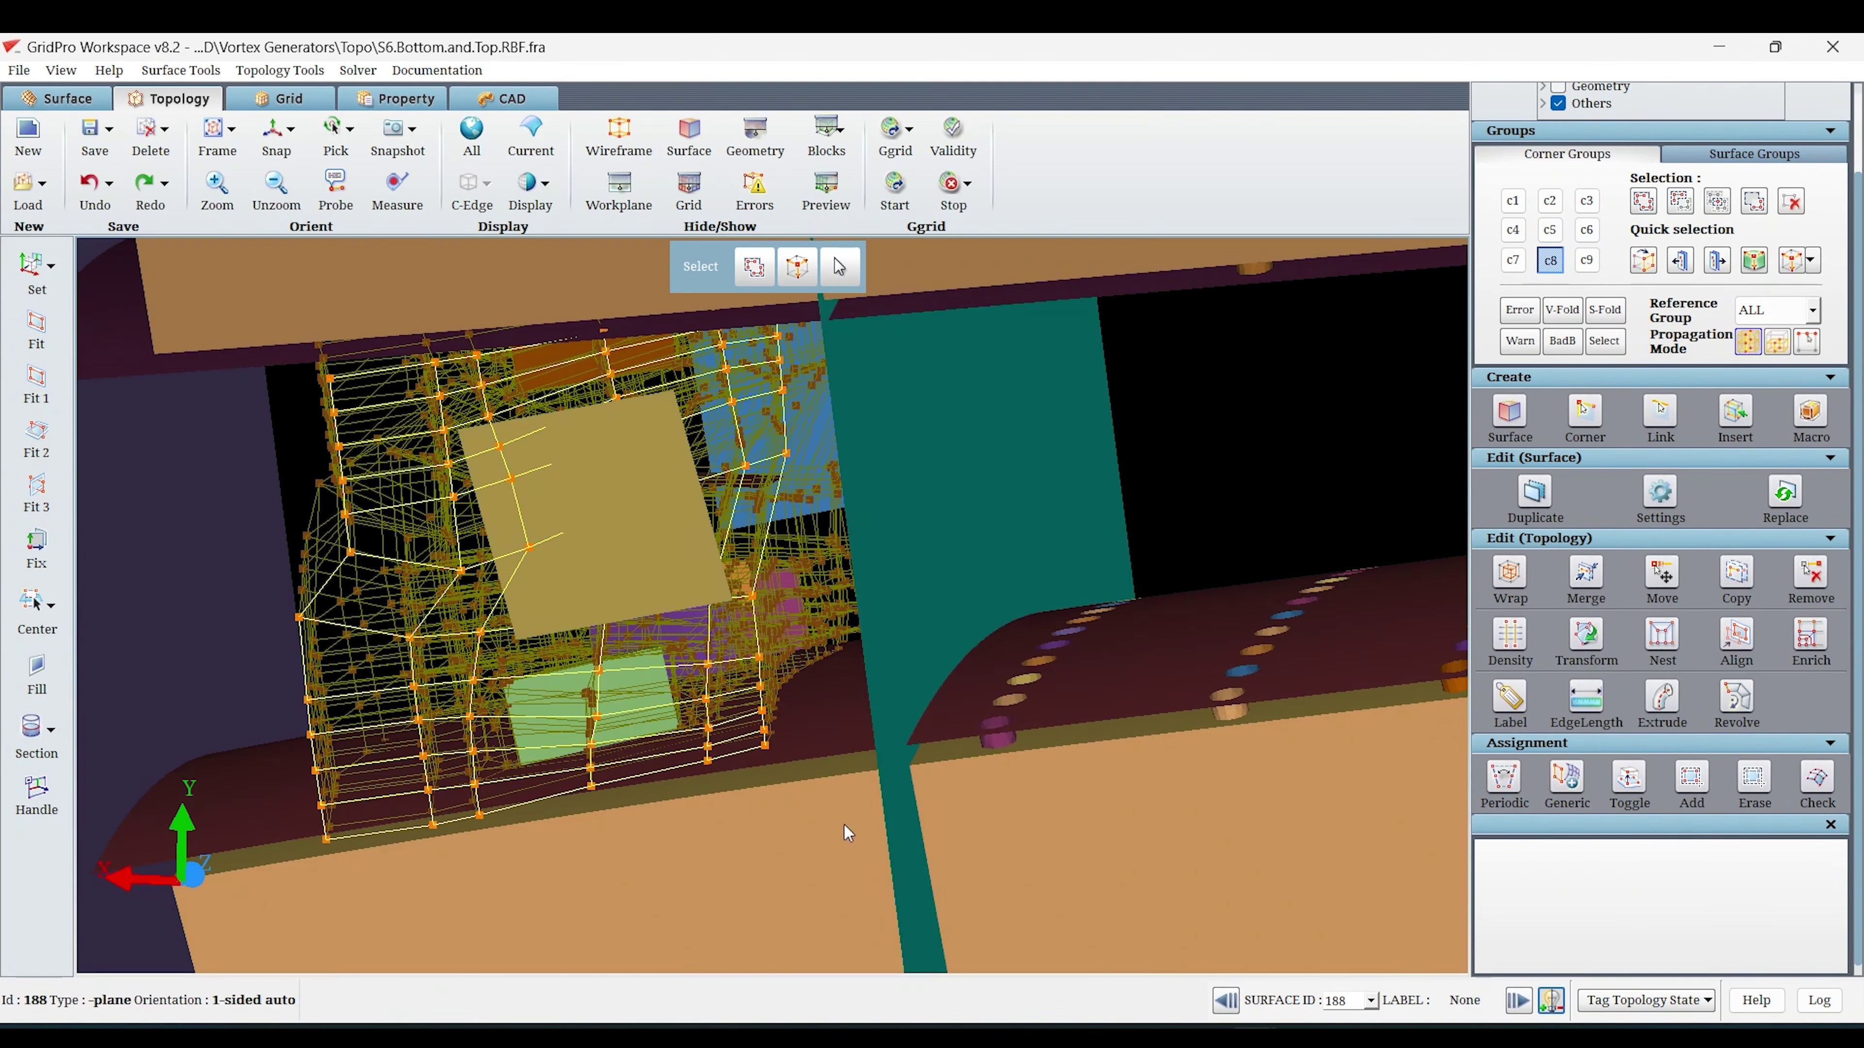
click(753, 745)
click(1510, 573)
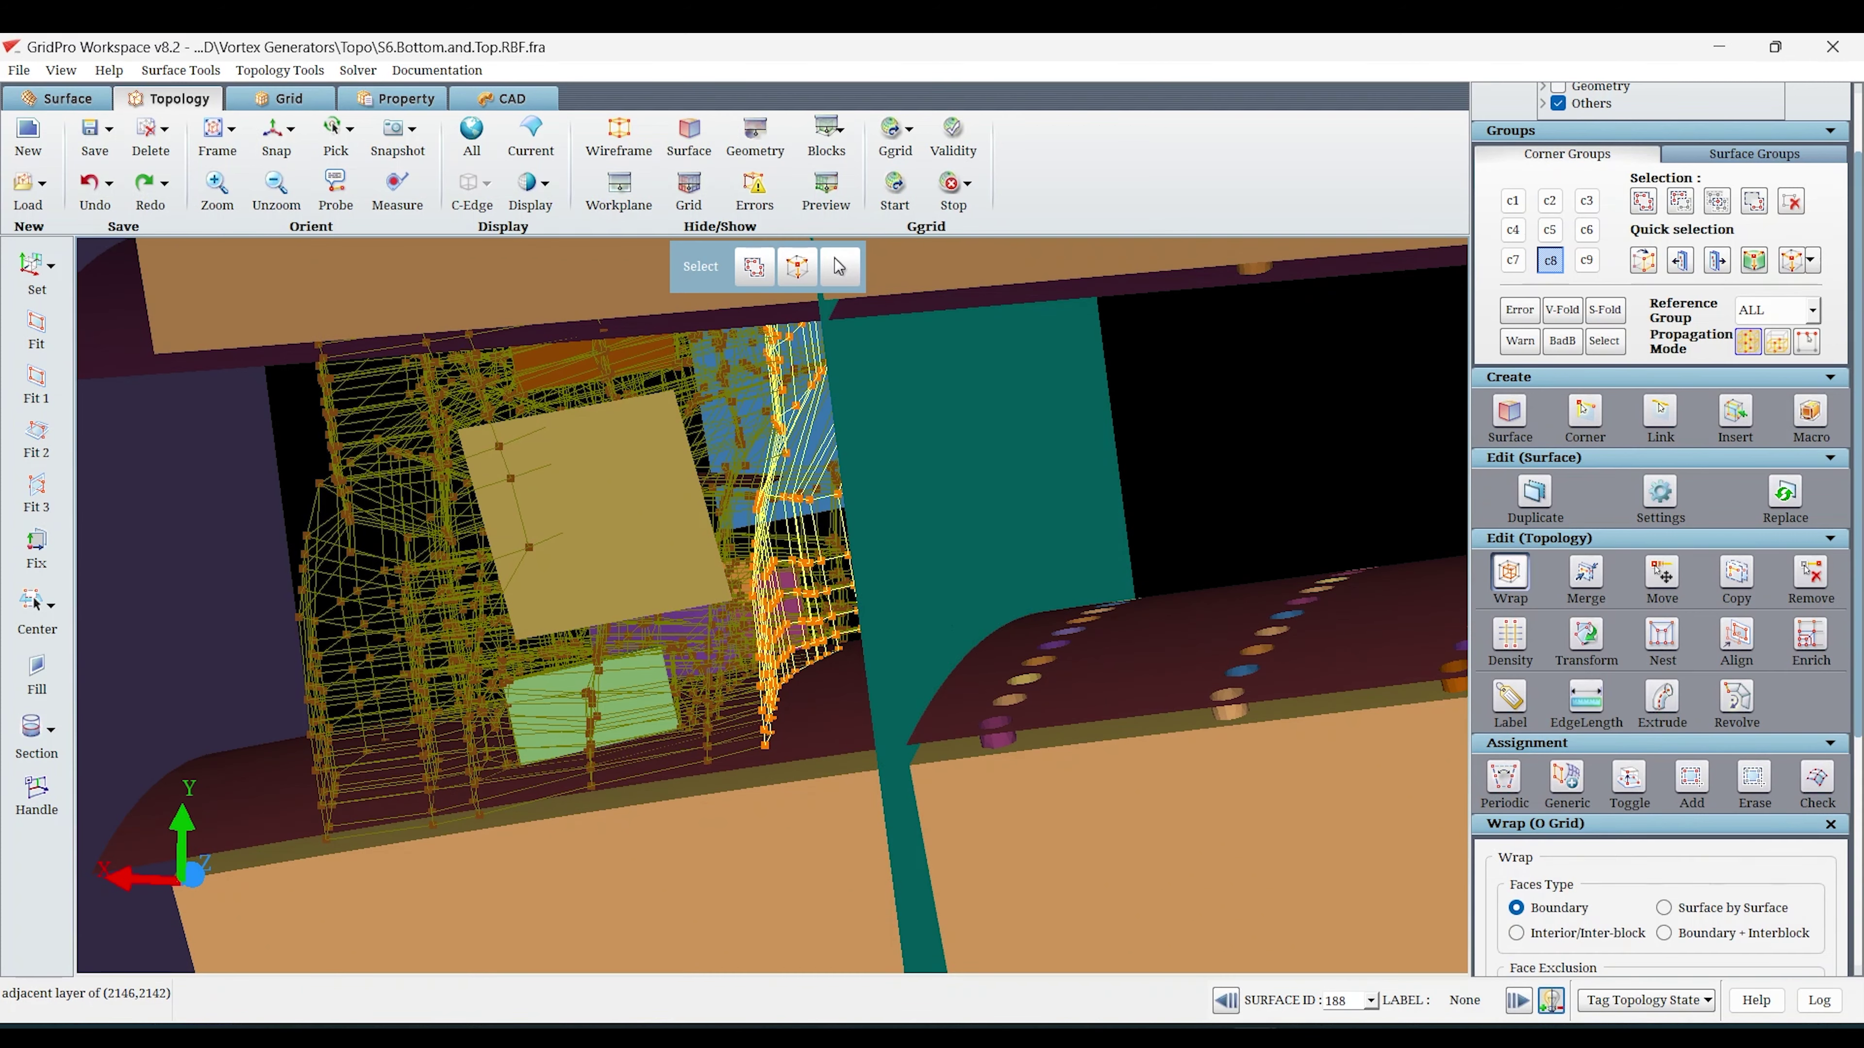
scroll(1782, 881, down, 5)
click(1766, 926)
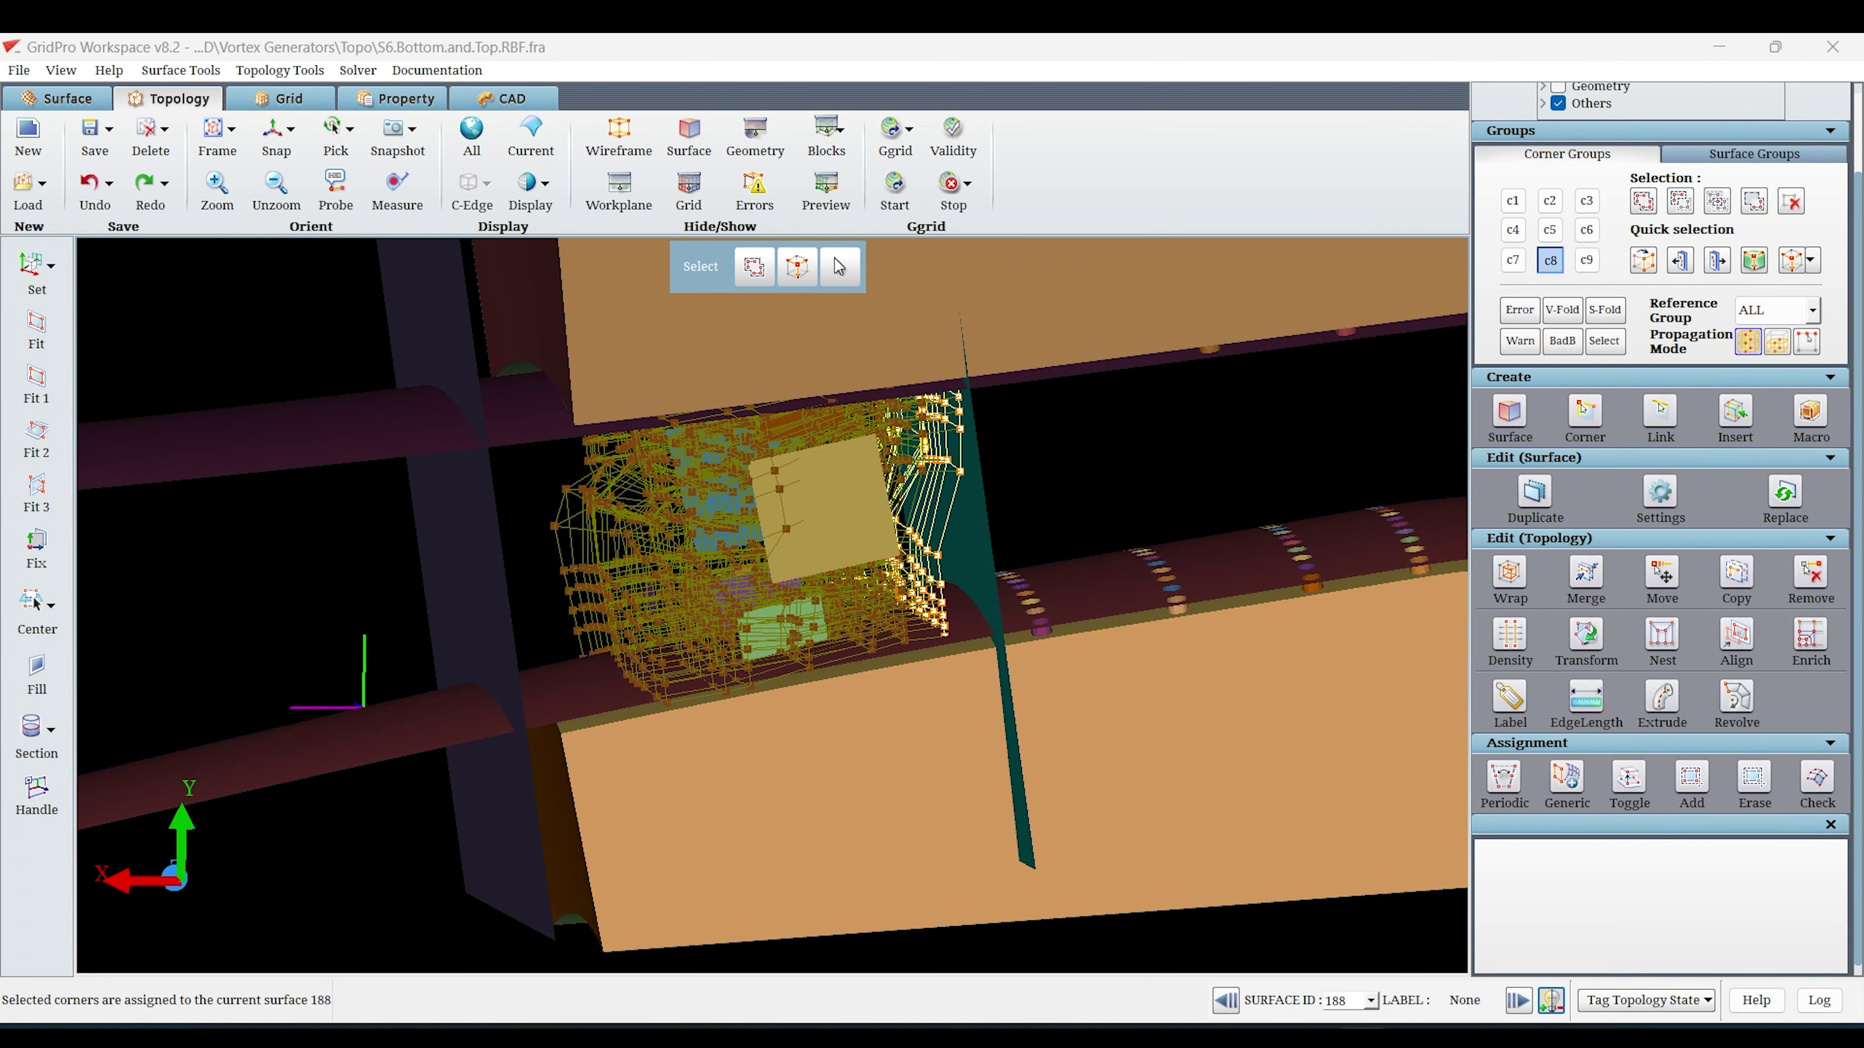
Open the generic face group assignment and check the validity of the whole topology.
click(1567, 778)
middle_drag(622, 799, 733, 710)
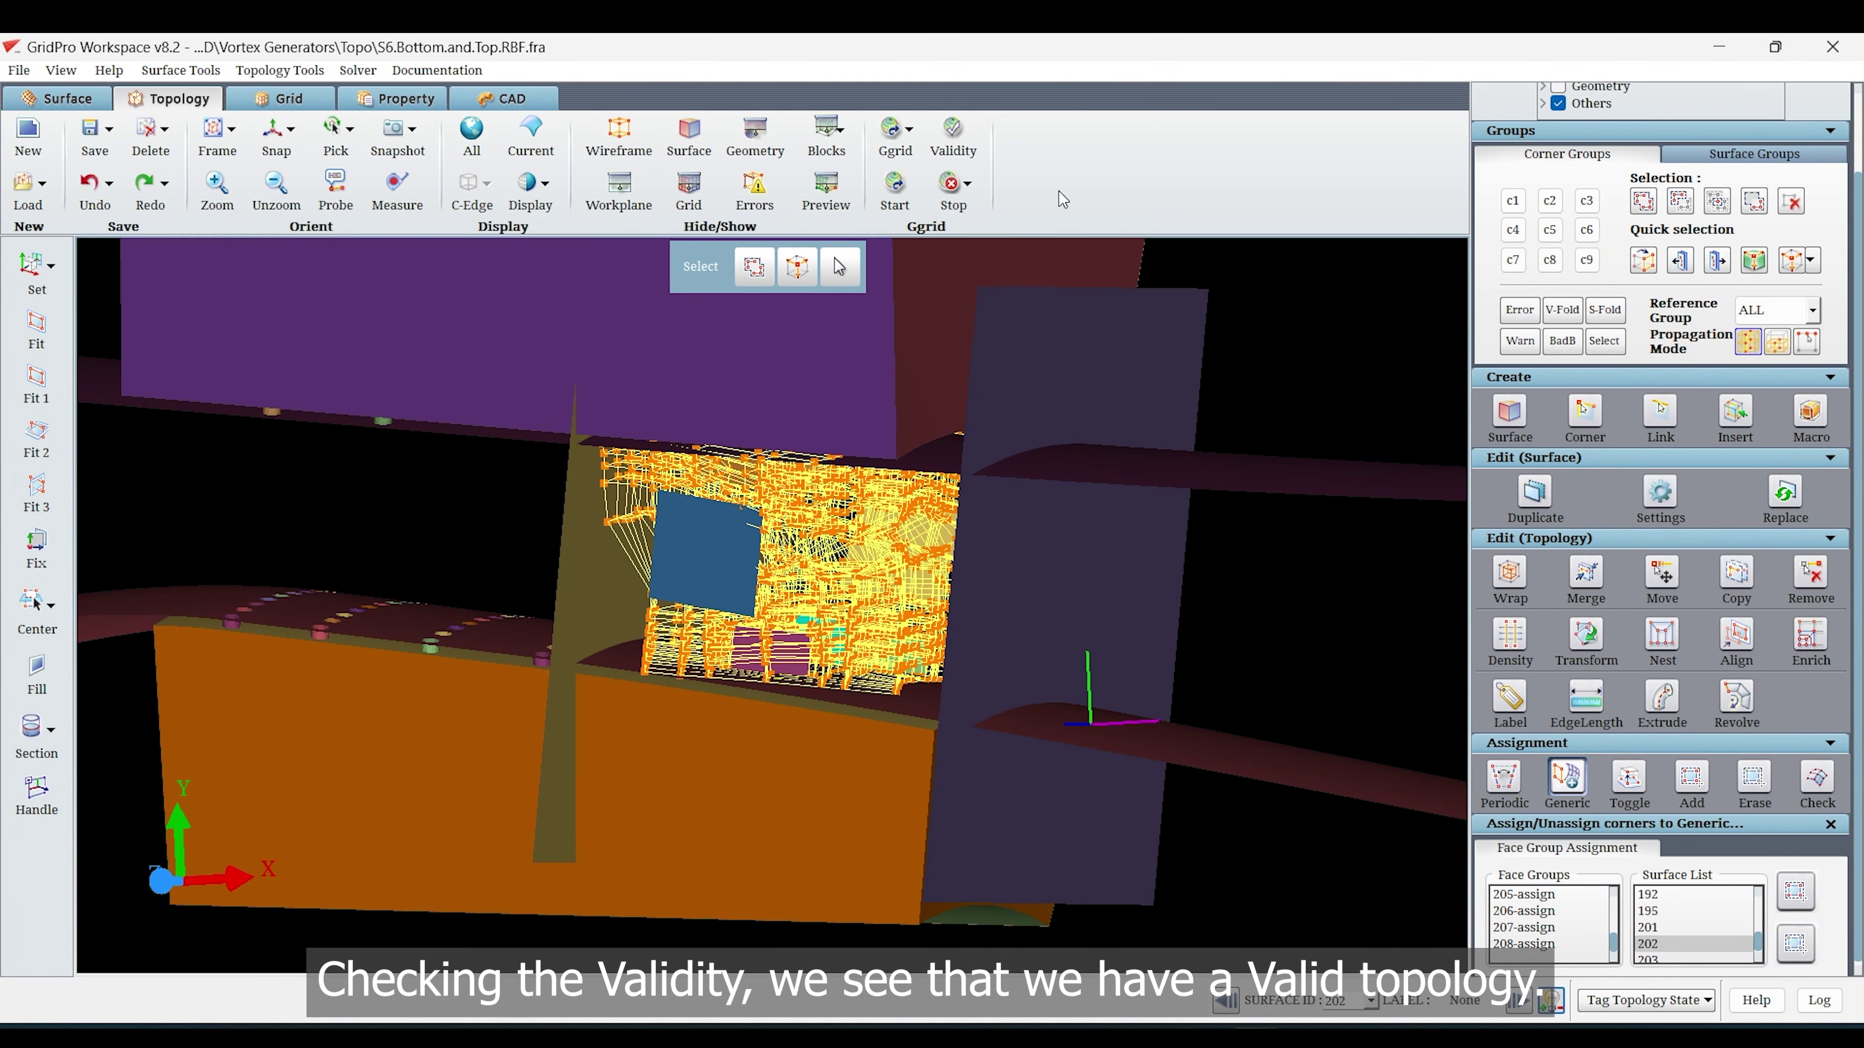
click(961, 132)
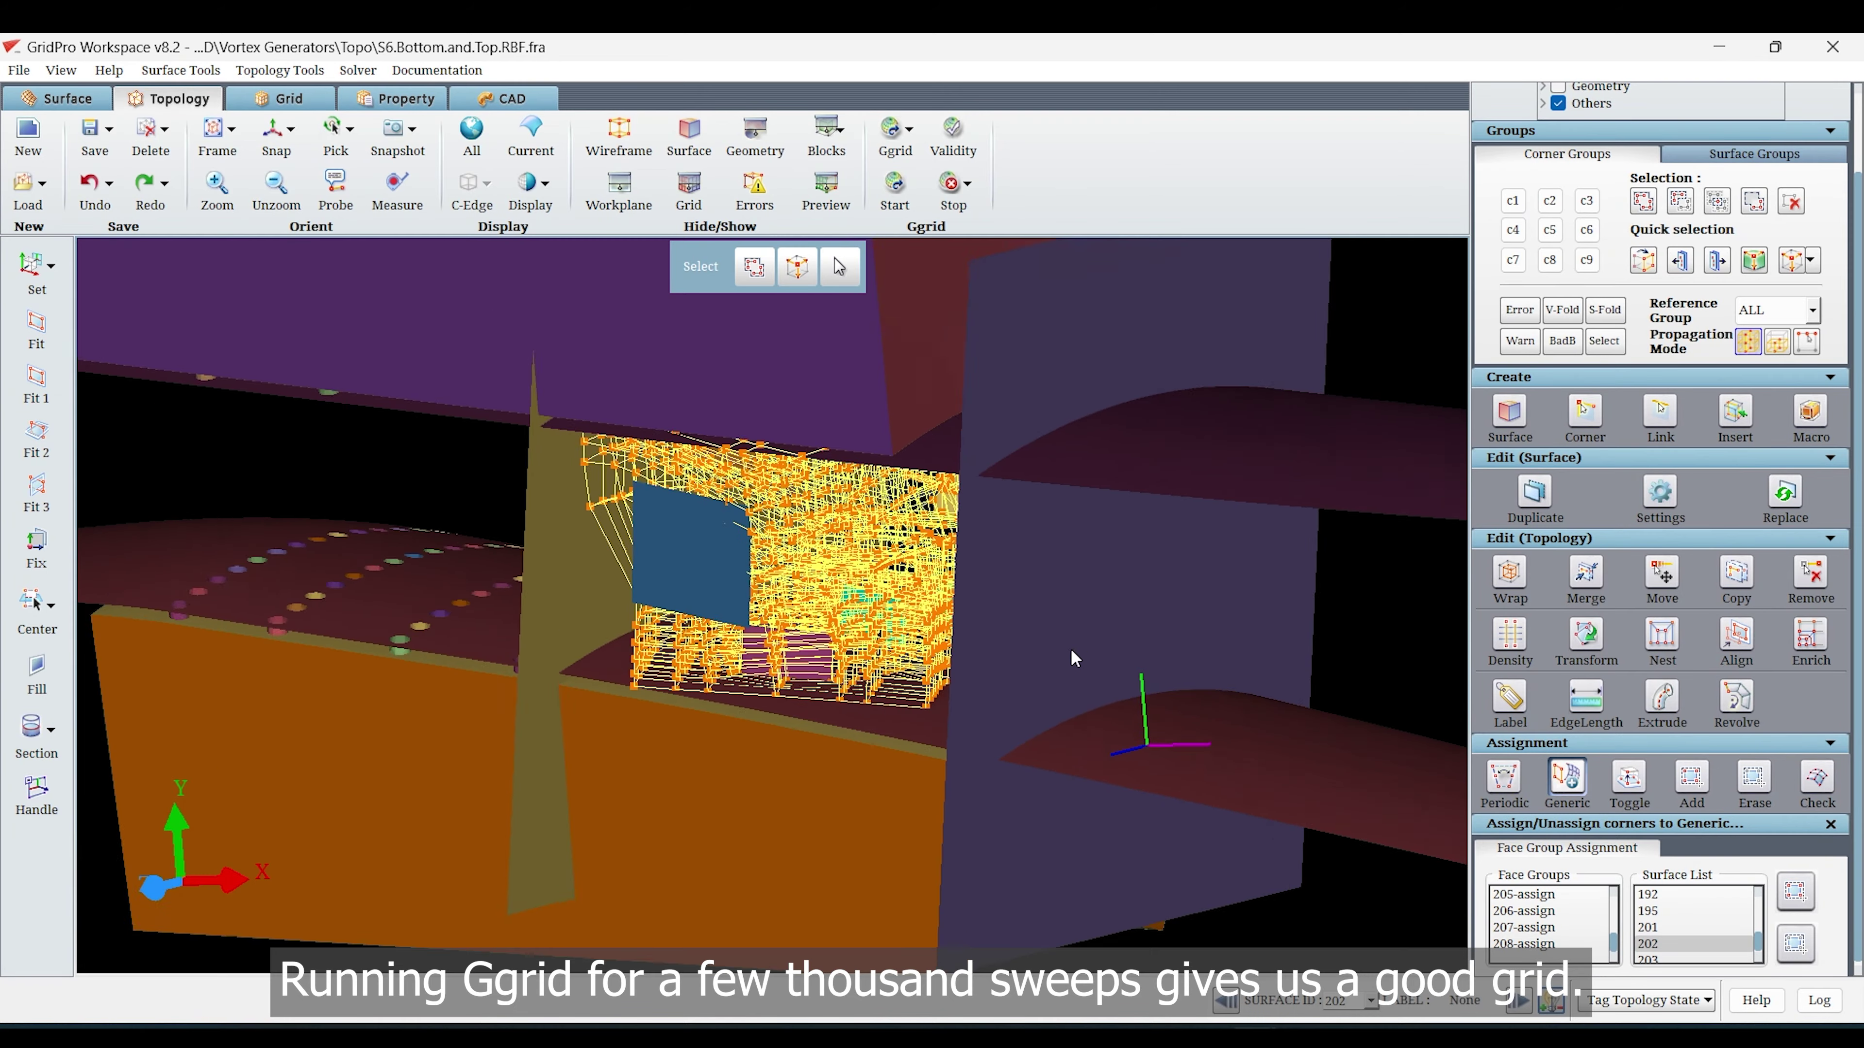
Start Ggrid with the preset grid schedule parameters, writing the grid to blk.tmp.
right_drag(1072, 650, 1239, 599)
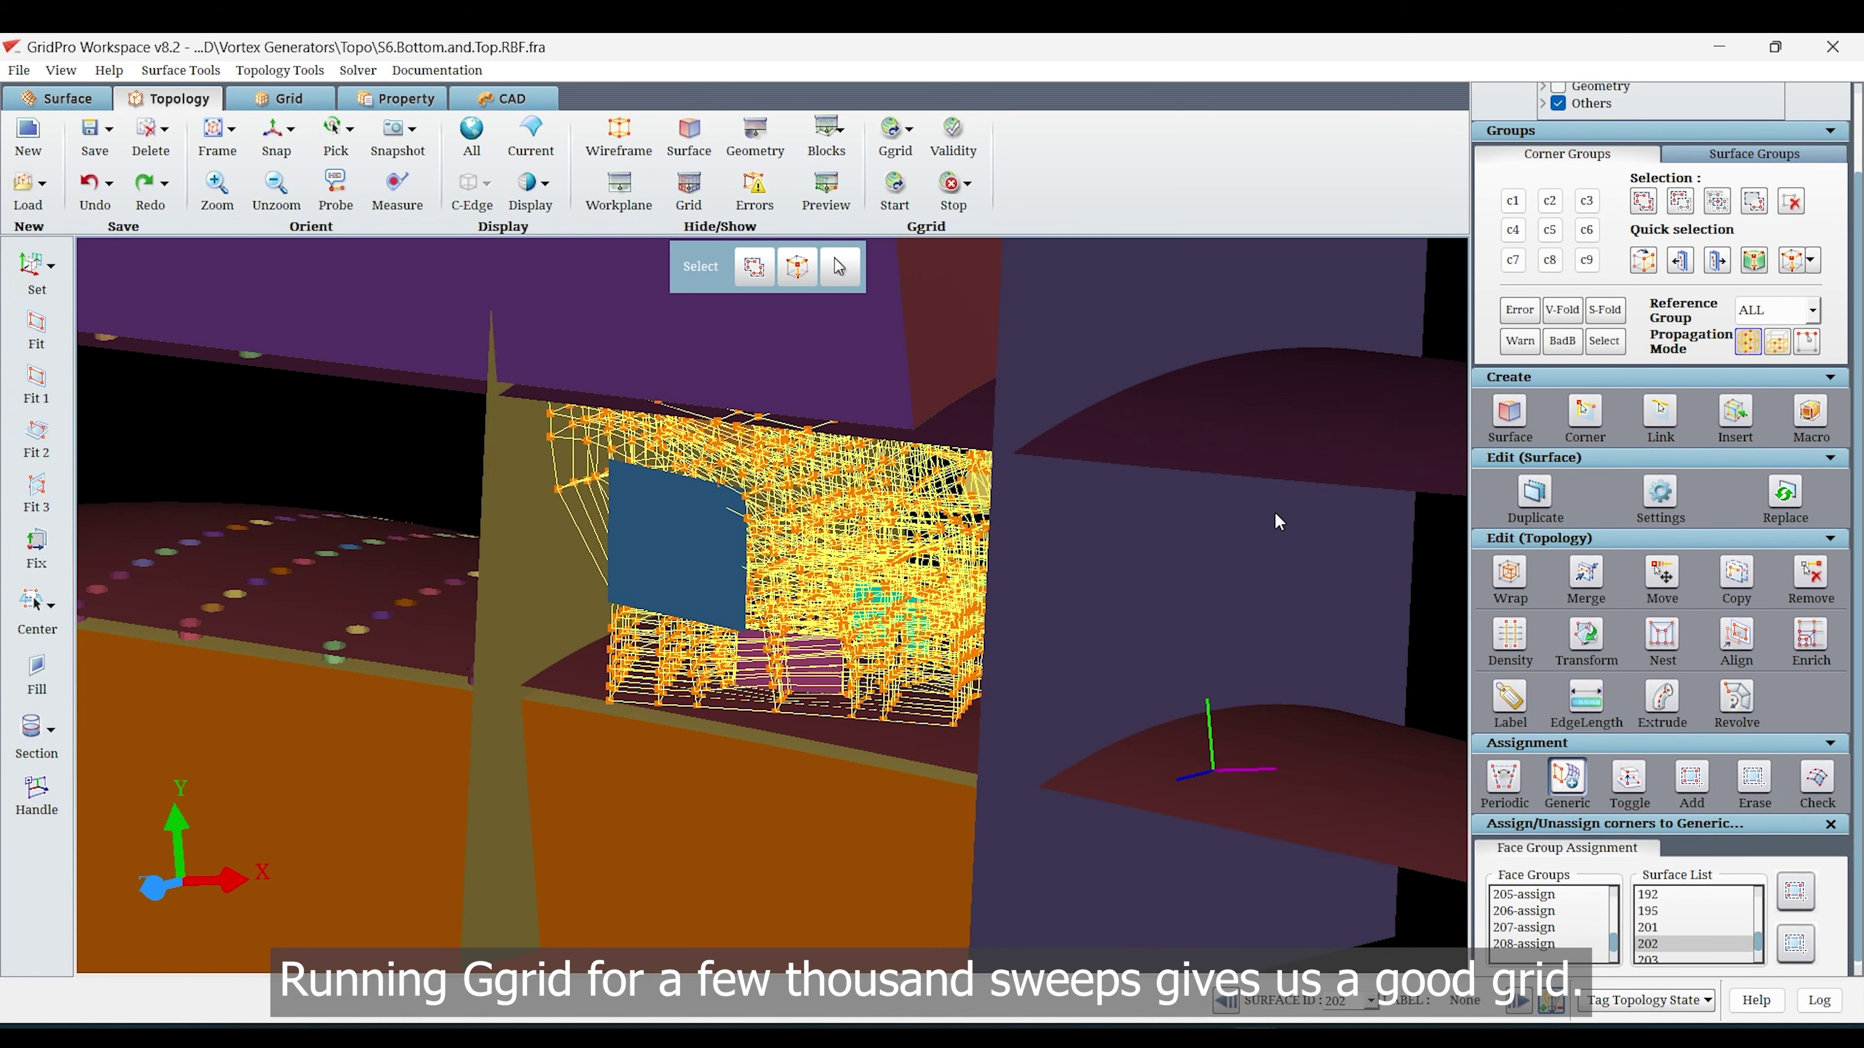
click(894, 209)
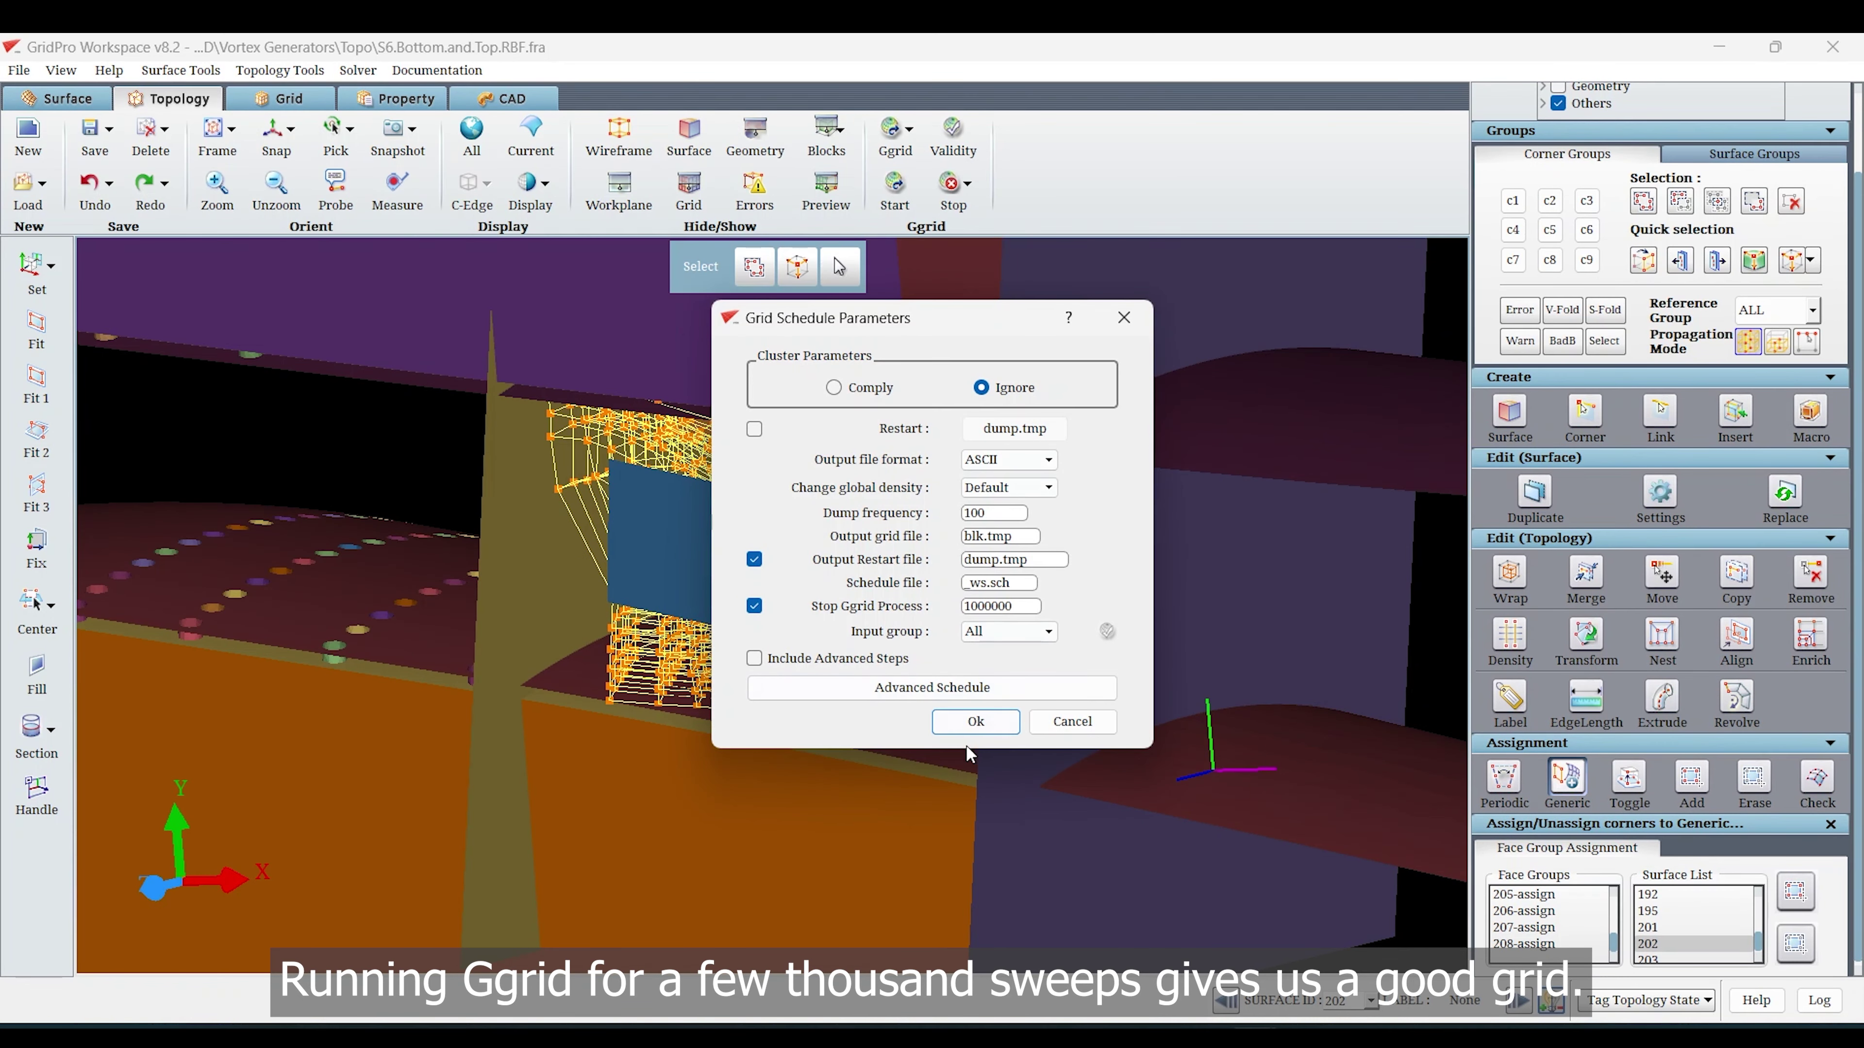
click(972, 721)
click(743, 580)
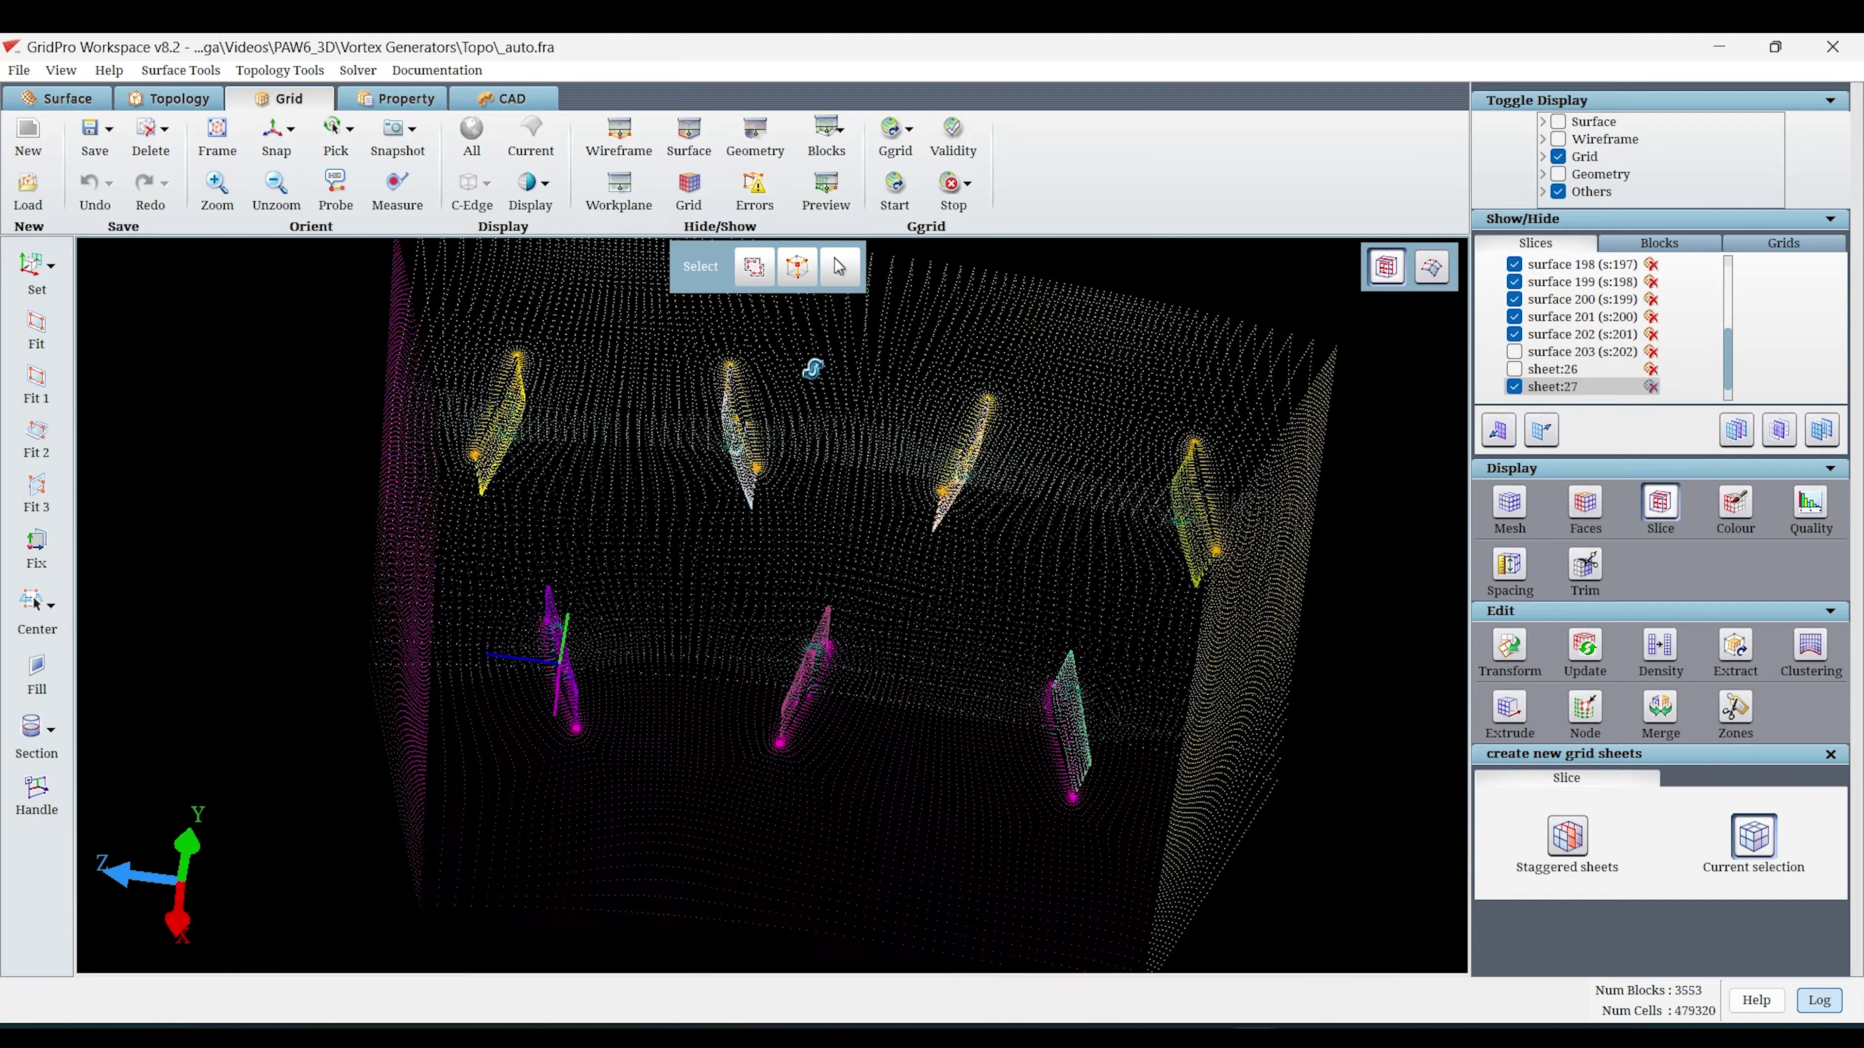
Examine the grid sheets around the vortex generators on the centerbody surface and across the passage.
drag(815, 363, 456, 442)
scroll(791, 702, up, 3)
right_drag(734, 569, 632, 427)
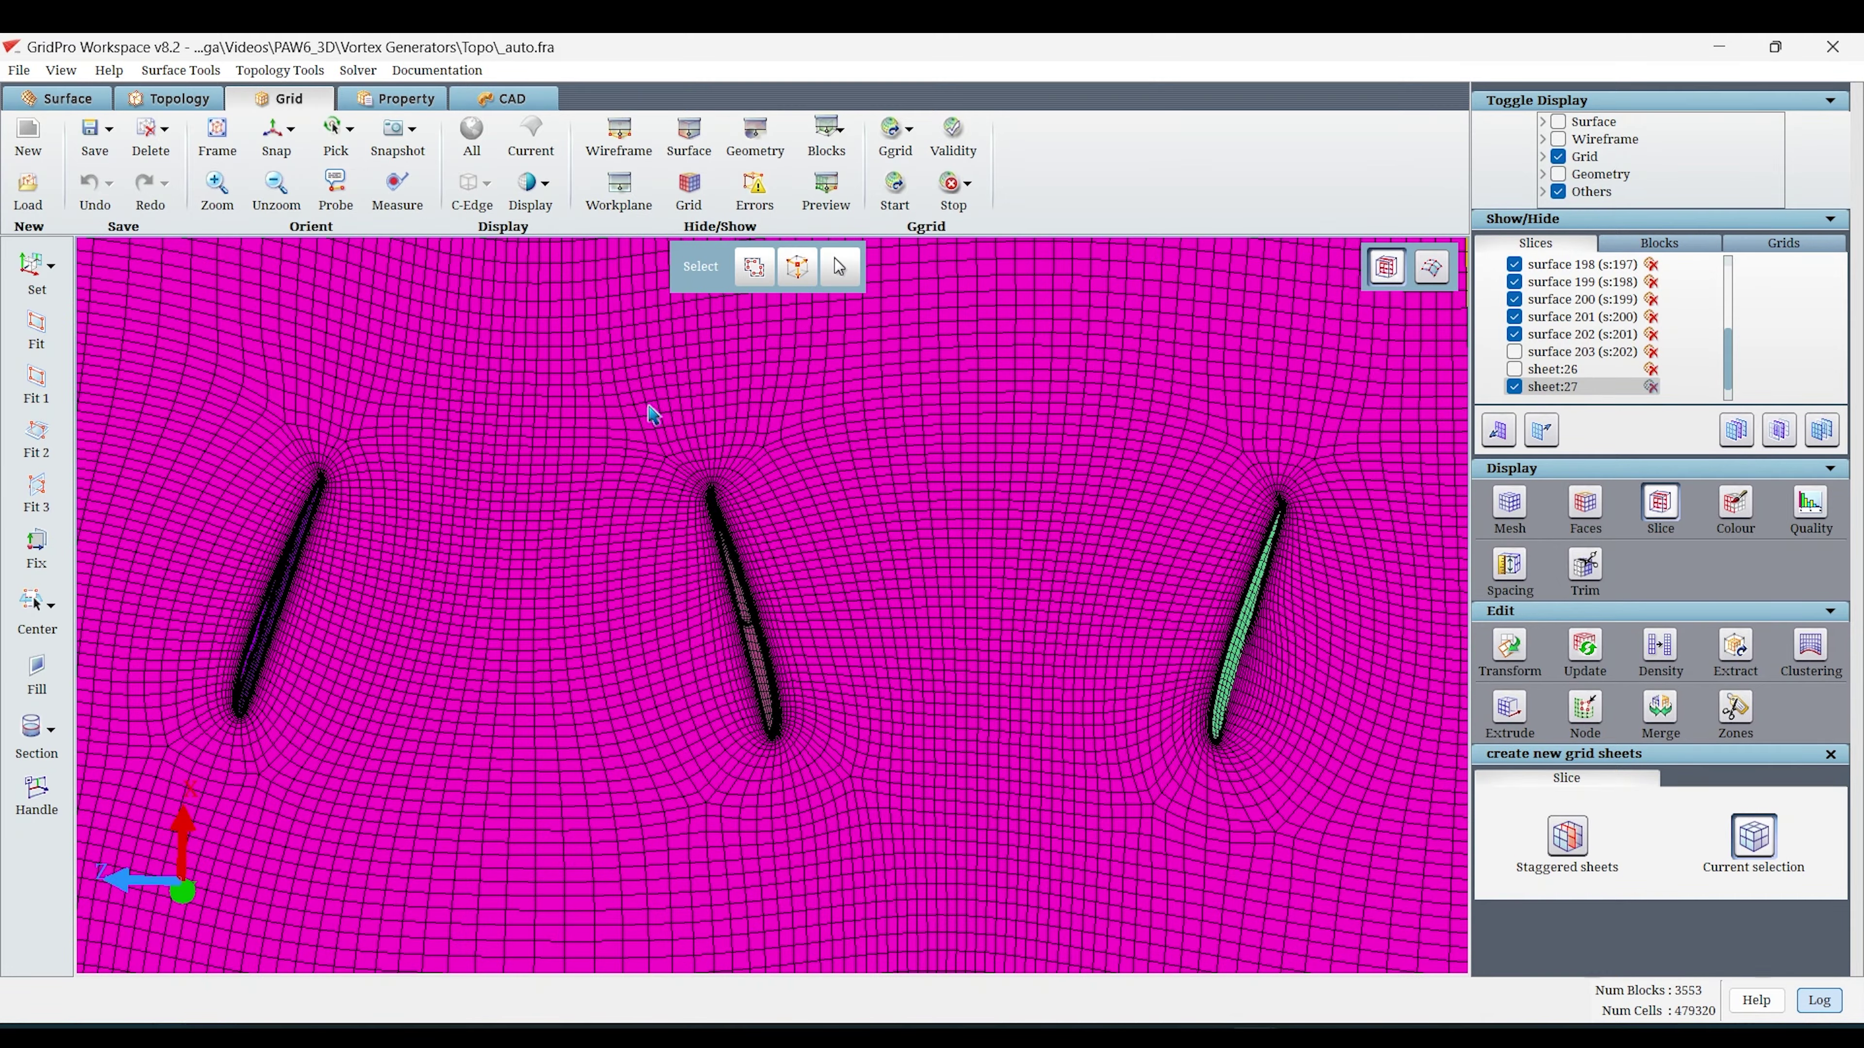
scroll(649, 400, down, 4)
drag(658, 330, 784, 800)
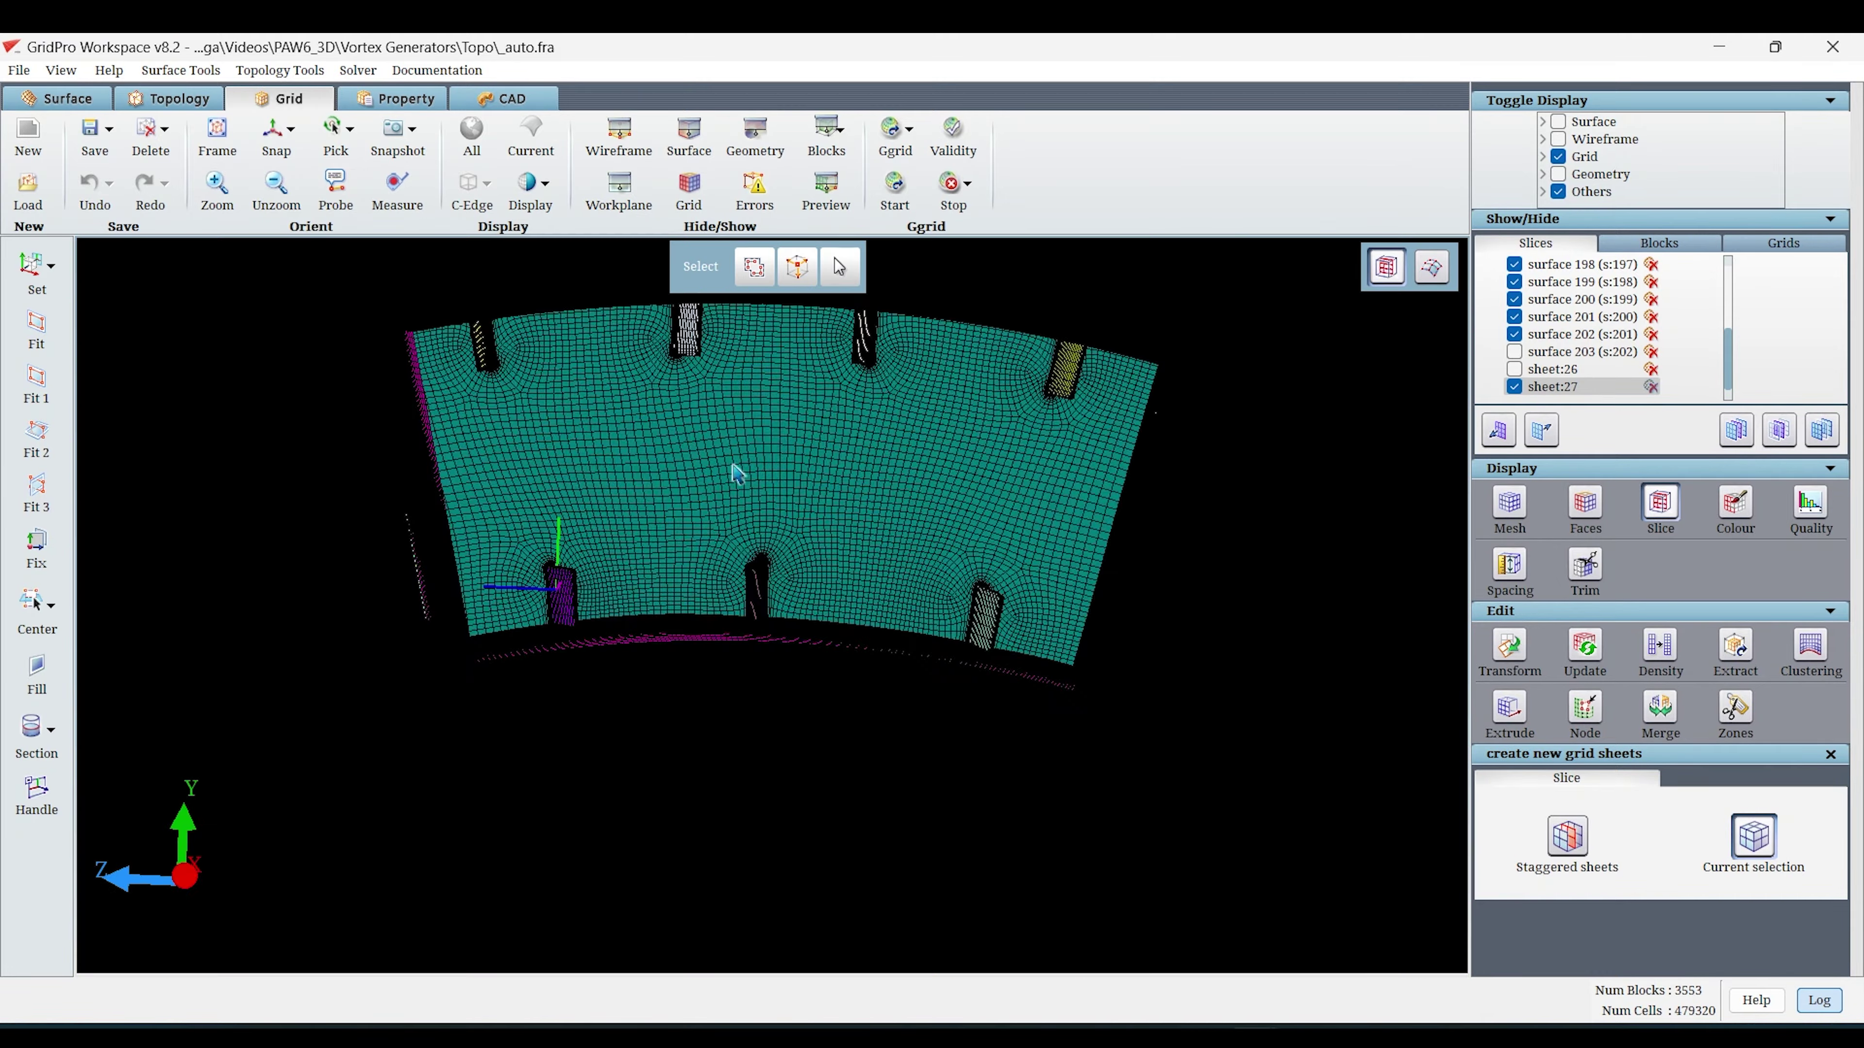